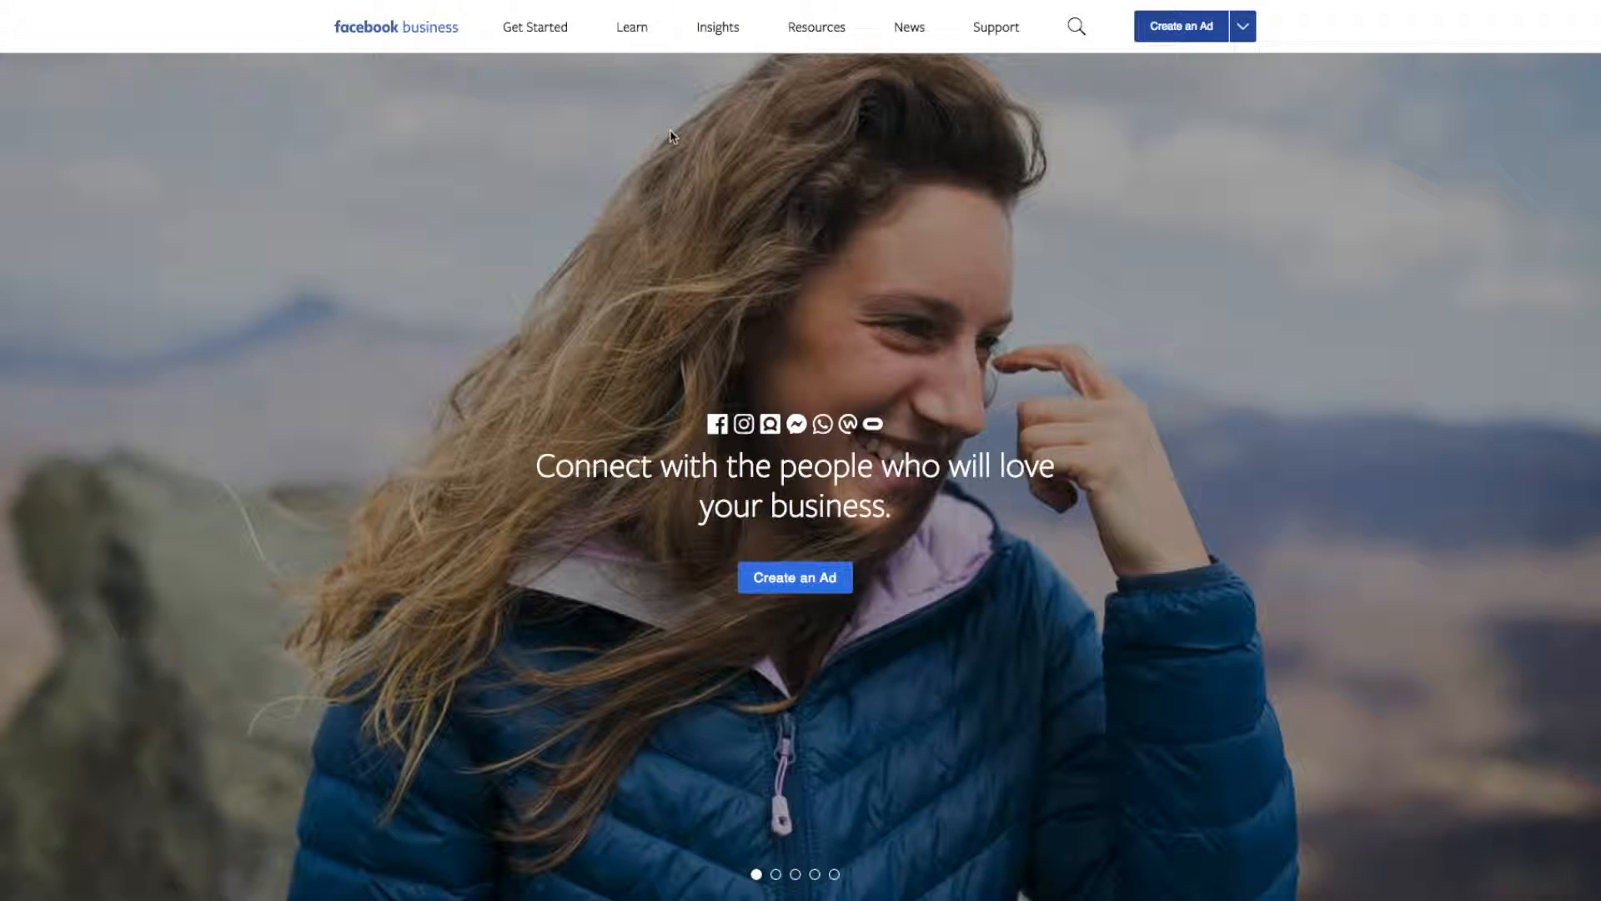
Start a new ad campaign with the Traffic objective and name it CFTraffic.
left_click(794, 578)
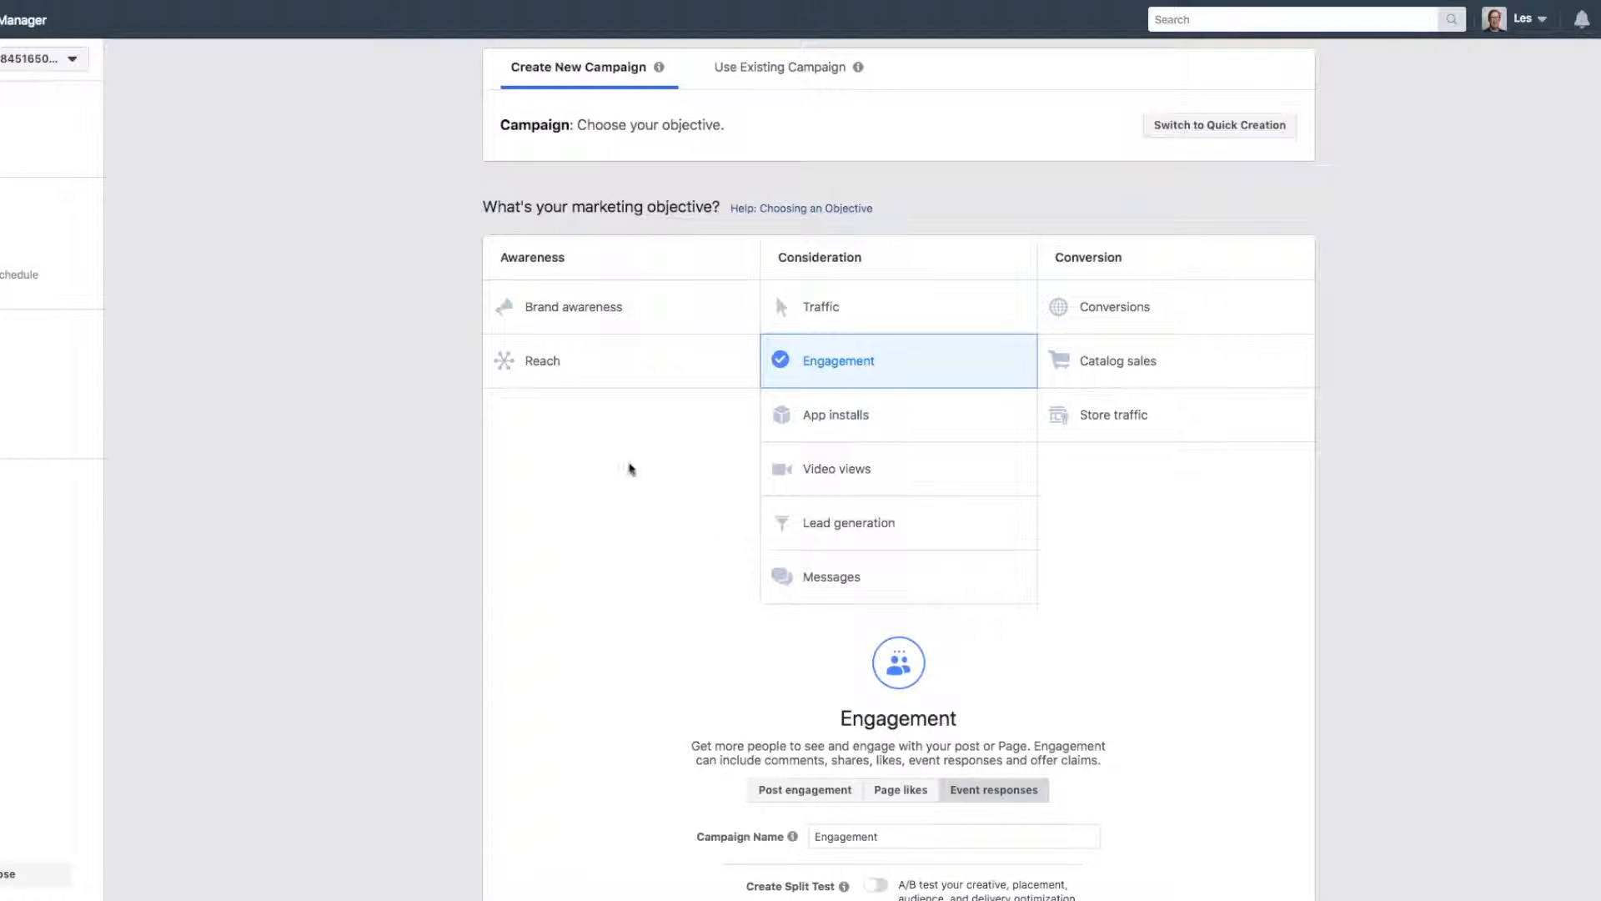
left_click(835, 309)
scroll(838, 314, "down", 2)
left_click(860, 699)
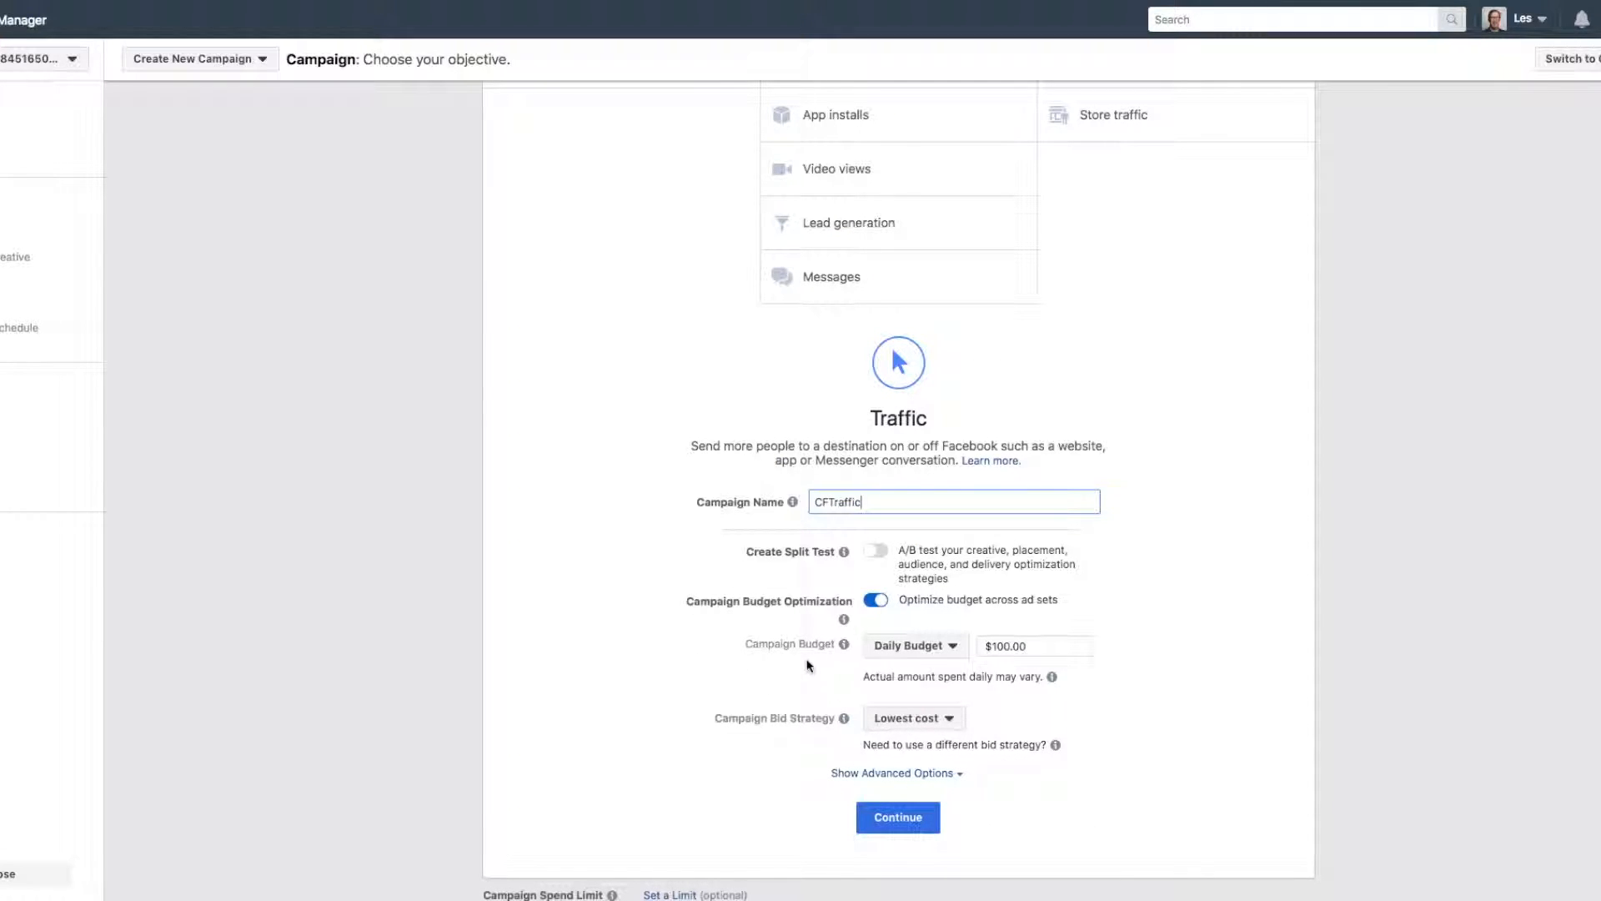
Set the campaign's daily budget to $5.00 and continue to the ad set settings.
left_click(992, 647)
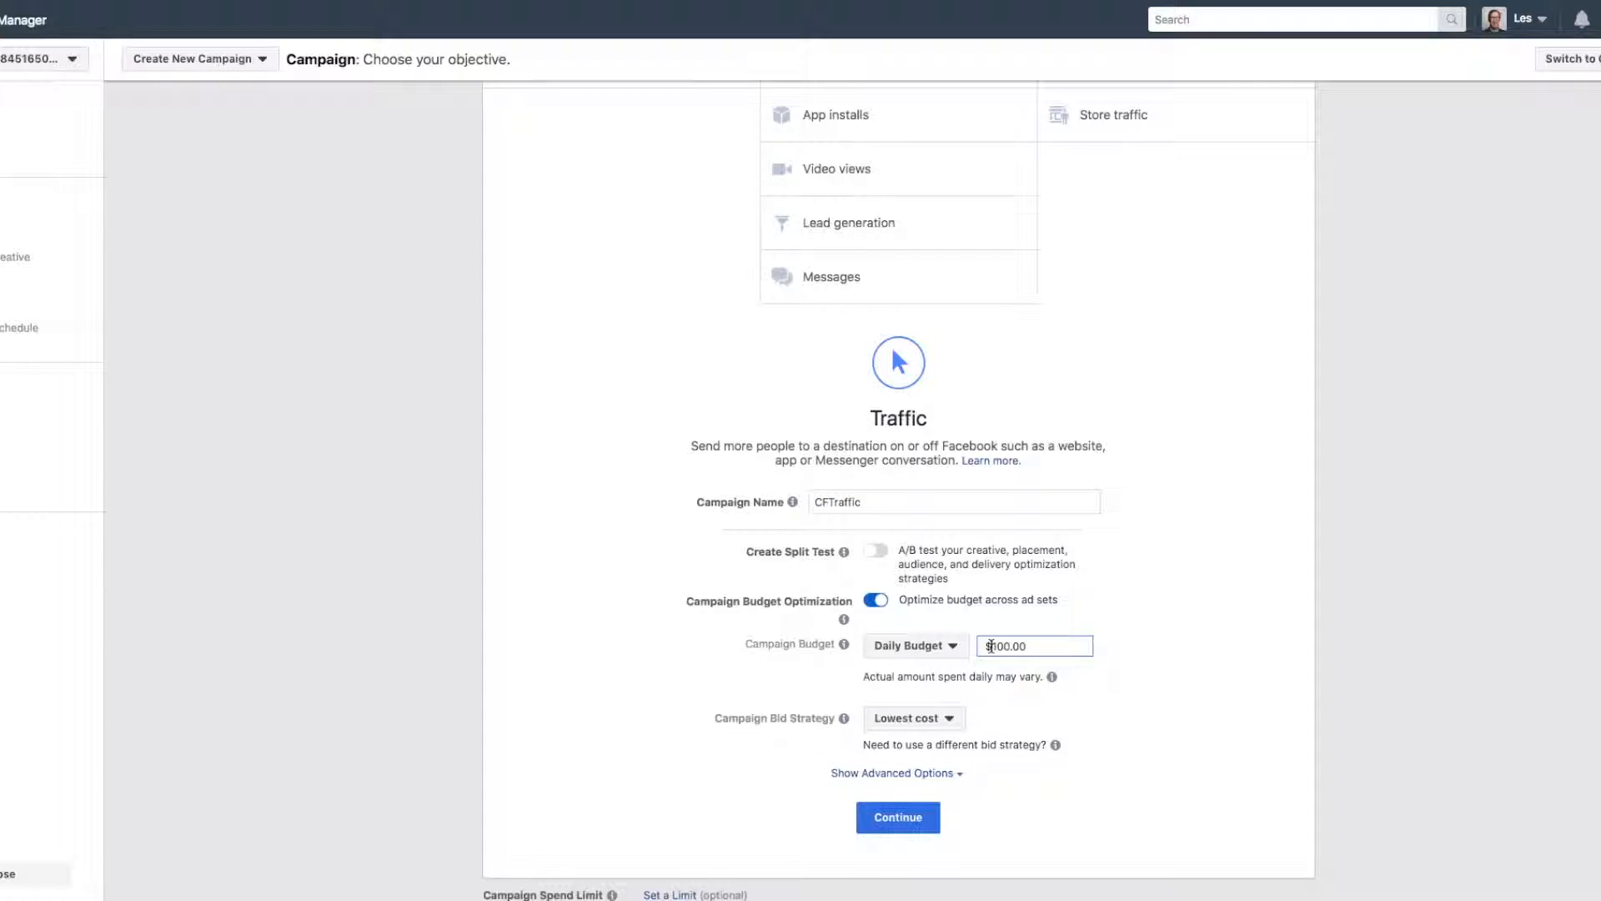
key("Delete")
key("Delete")
key("Delete")
type("5")
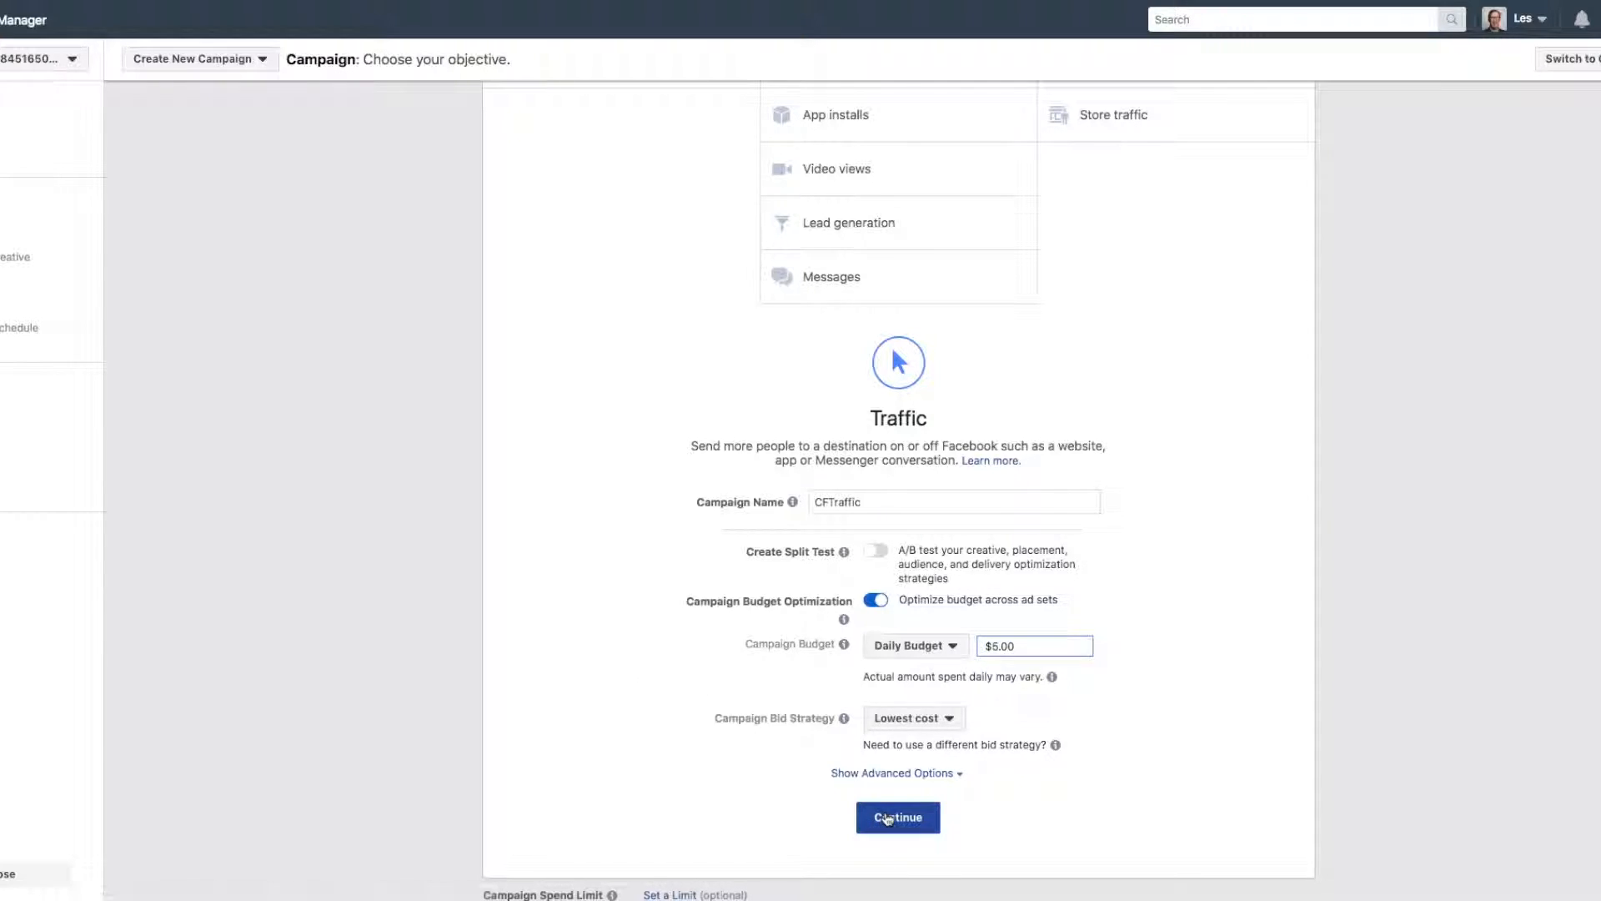
left_click(888, 818)
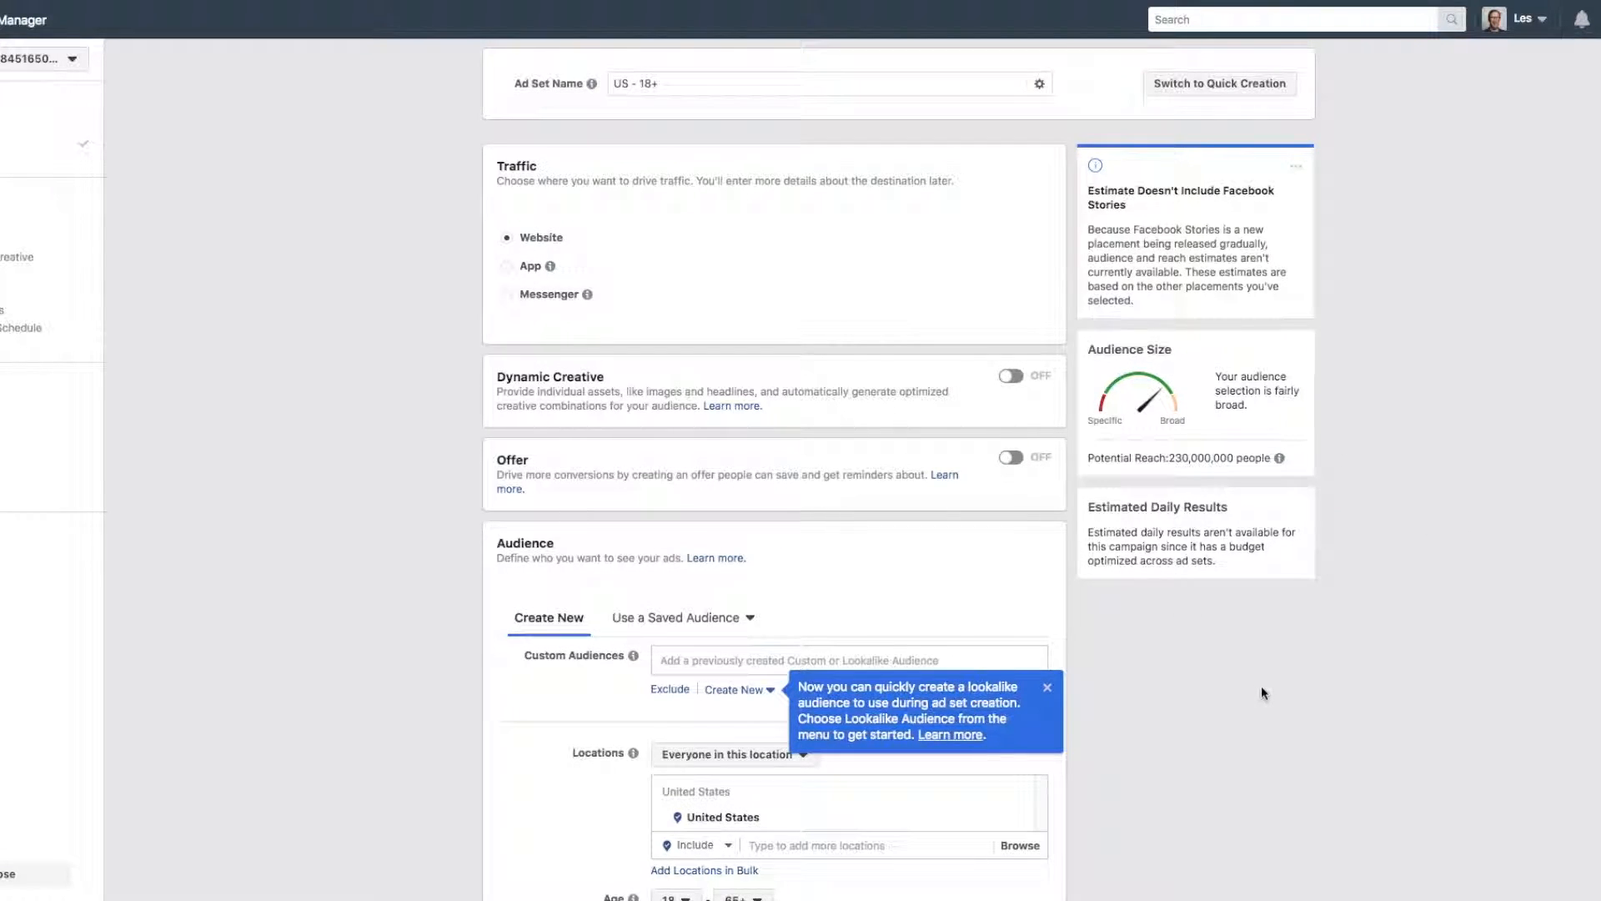
Add Canada to the audience locations alongside the United States.
scroll(403, 311, "down", 4)
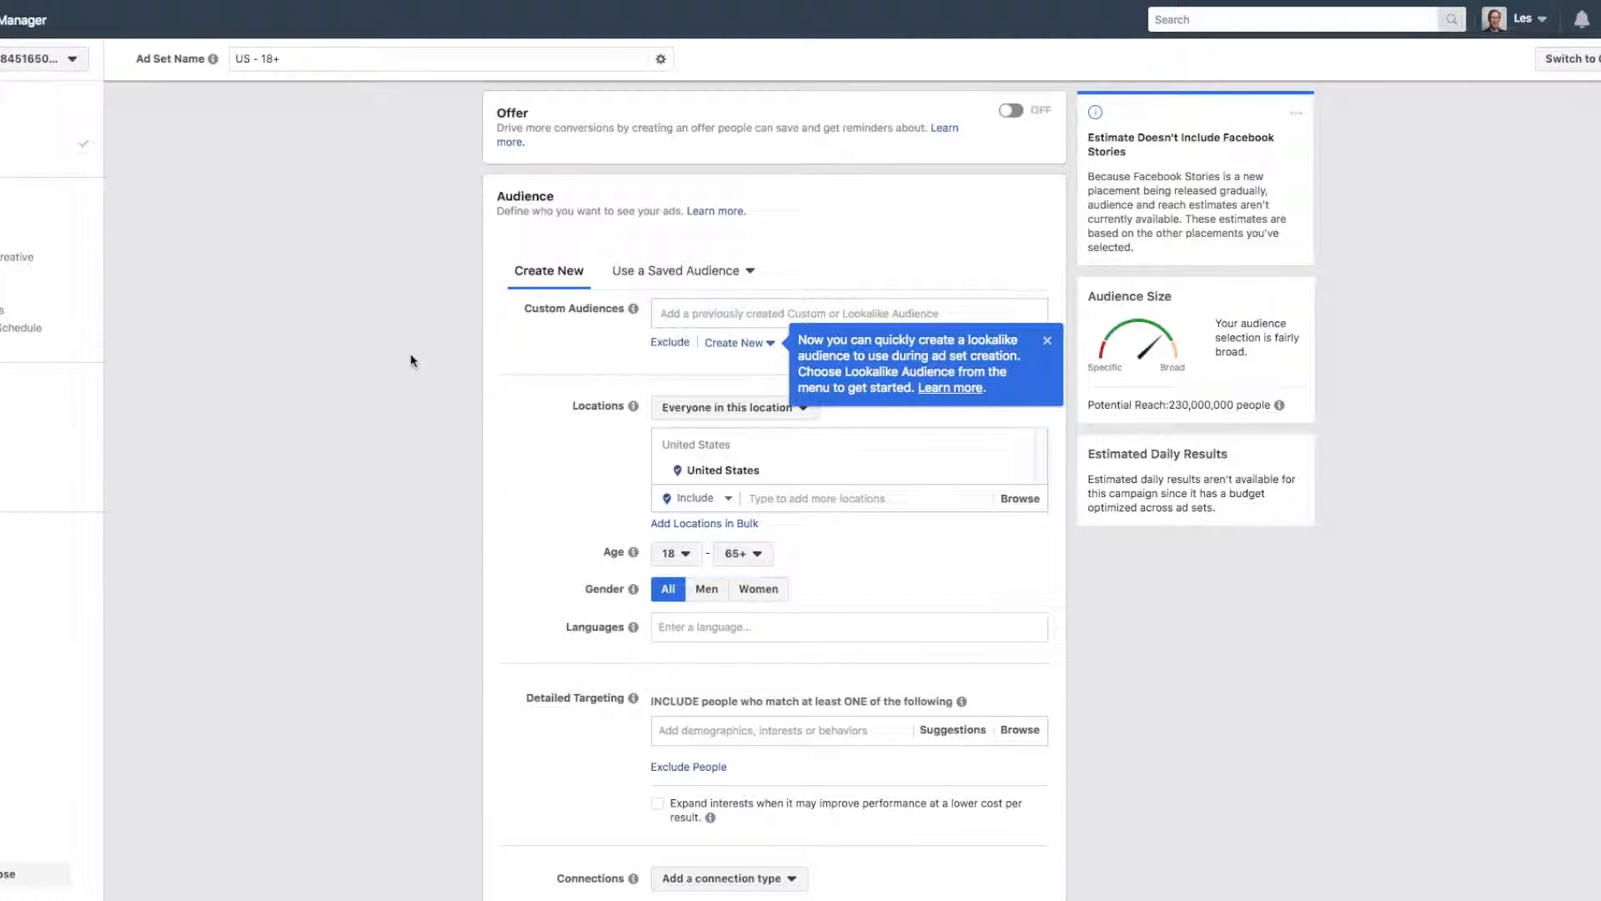
left_click(767, 472)
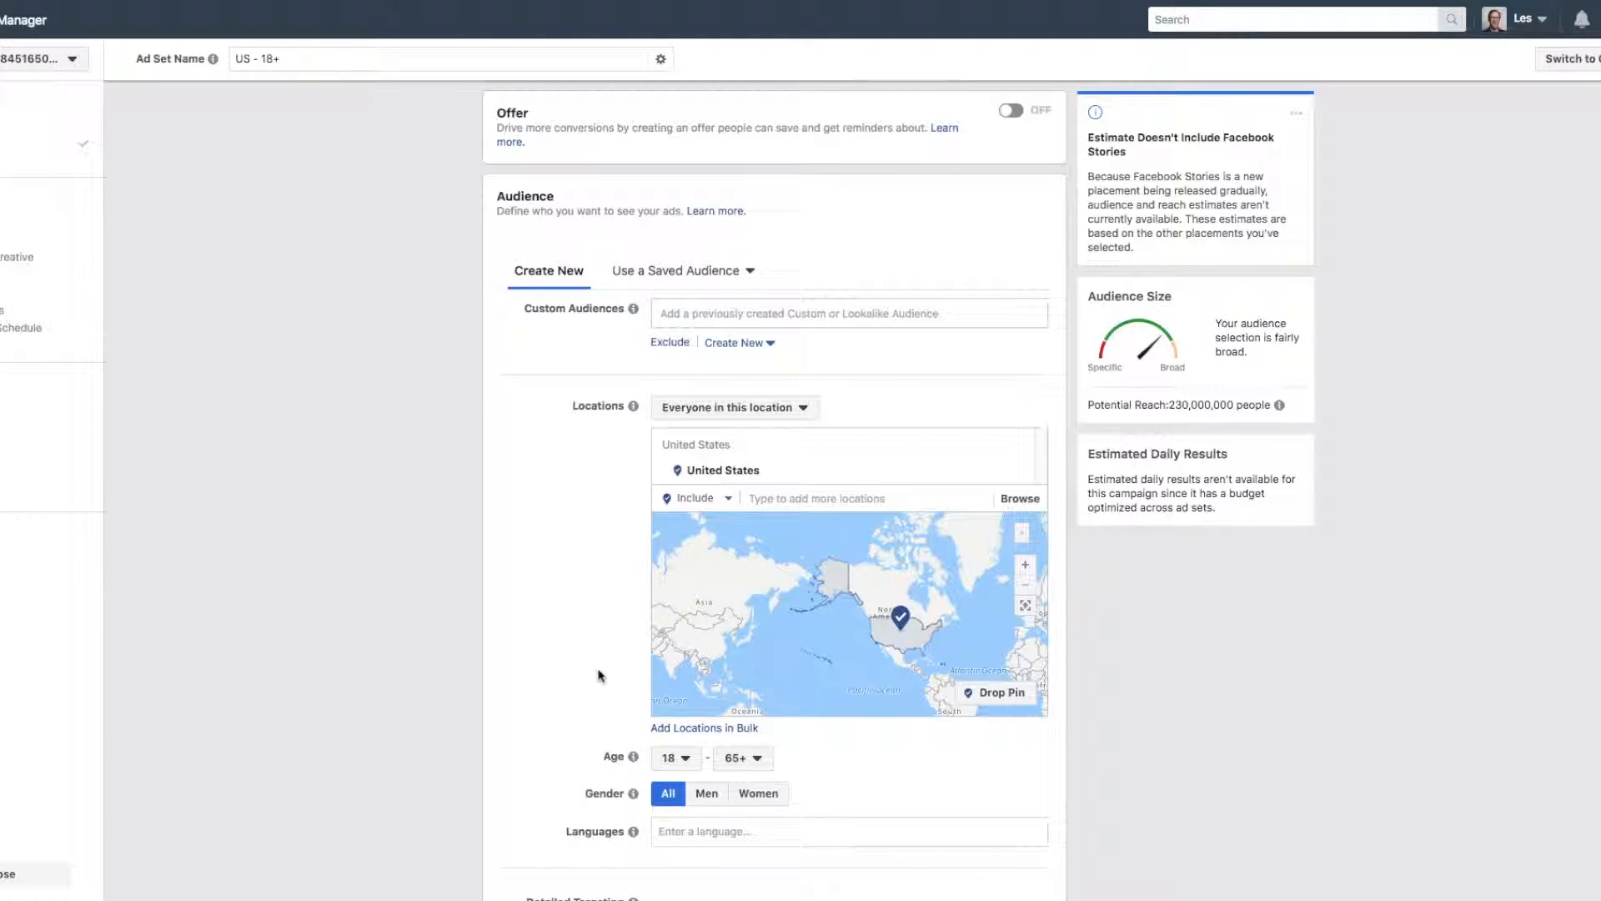
left_click(779, 498)
type("Can")
type("ca")
key("BackSpace")
key("BackSpace")
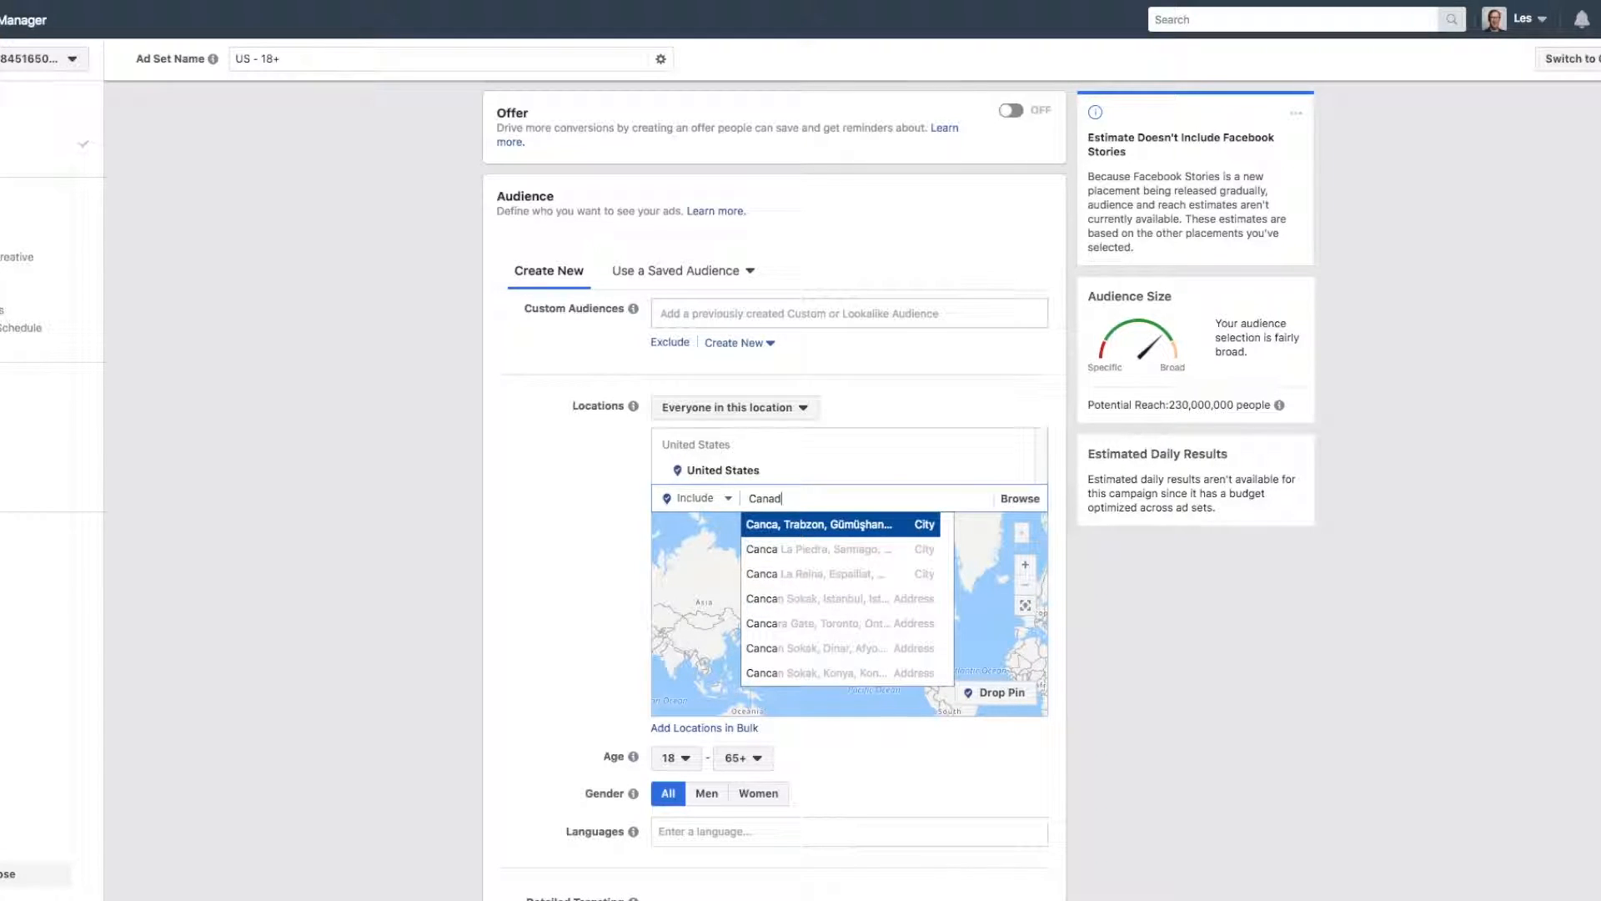
type("ada")
left_click(766, 623)
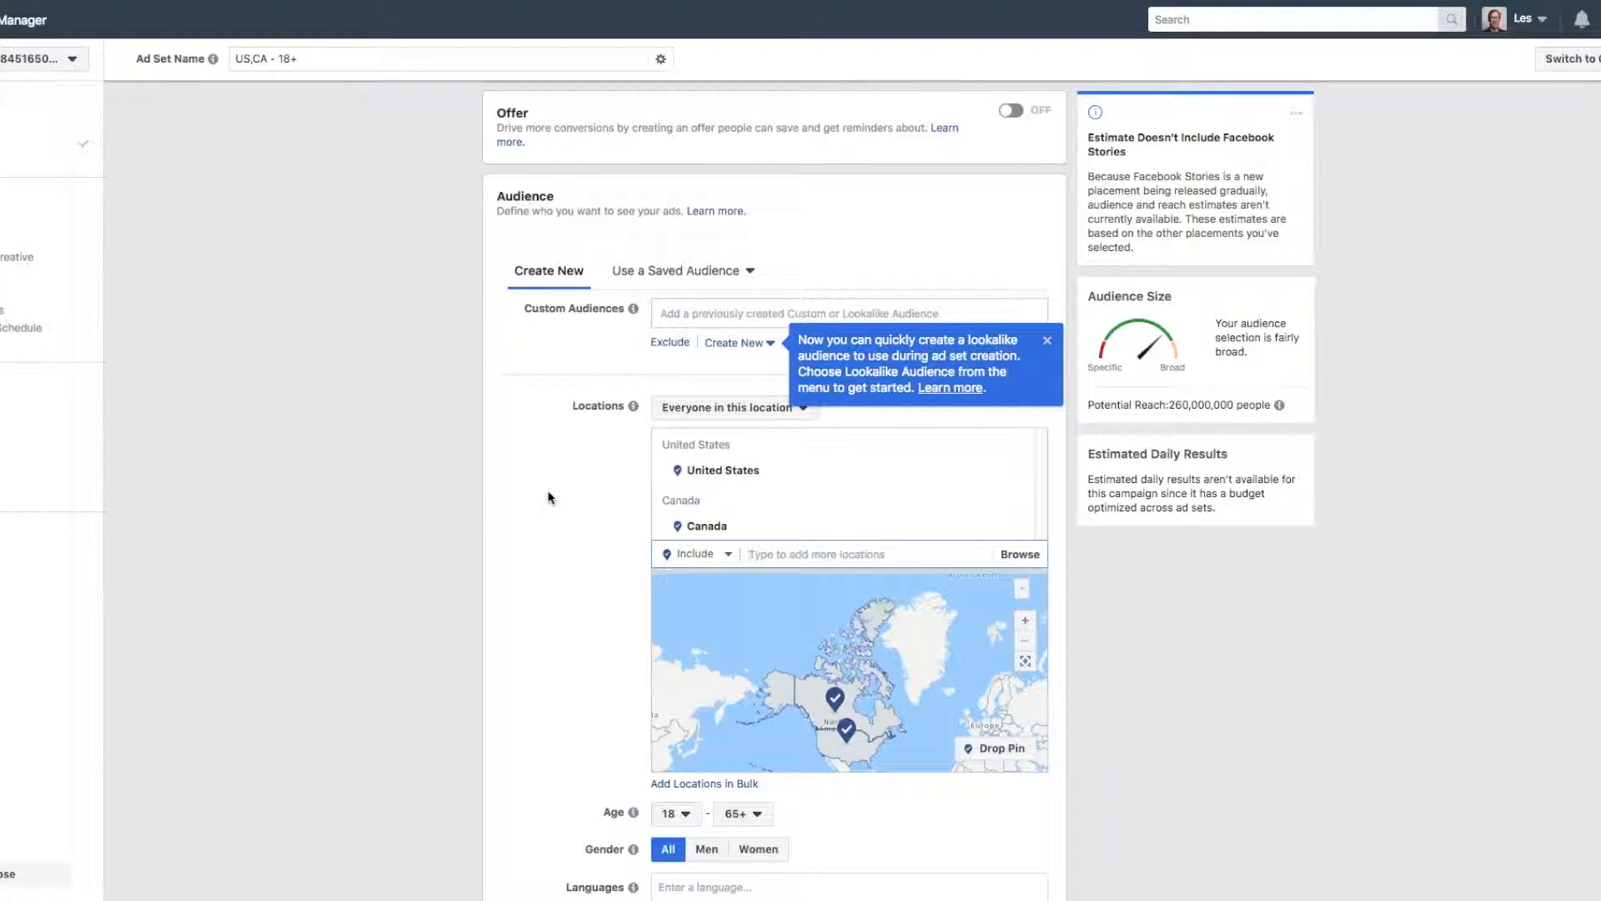
Limit the audience to ages 24 to 62 and set its language to English (All).
scroll(547, 484, "down", 3)
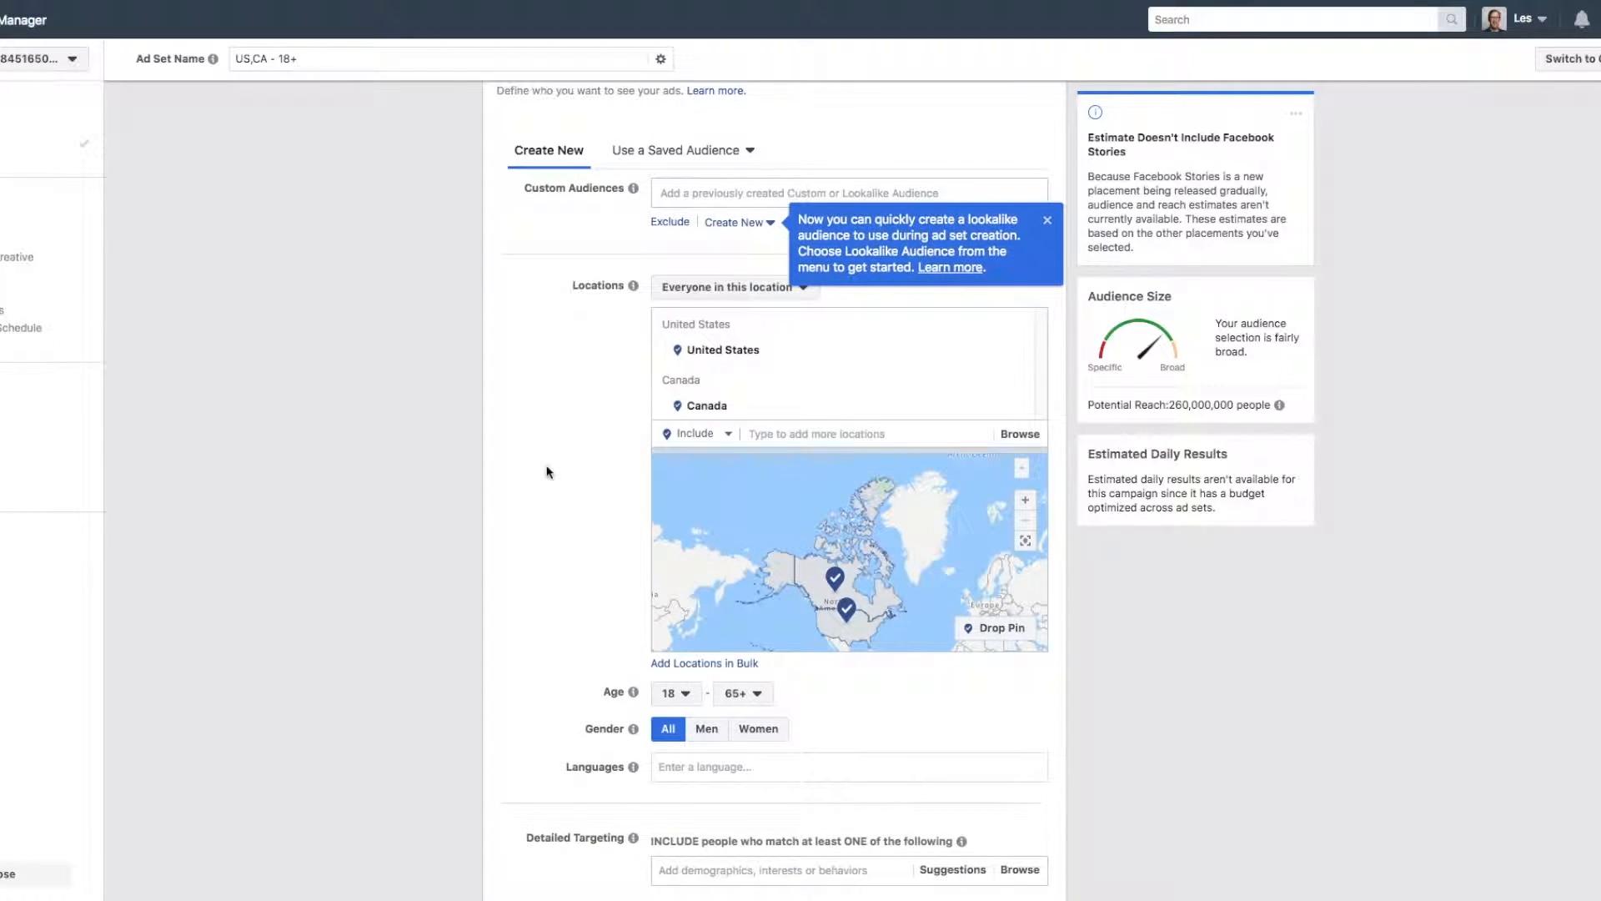
left_click(742, 693)
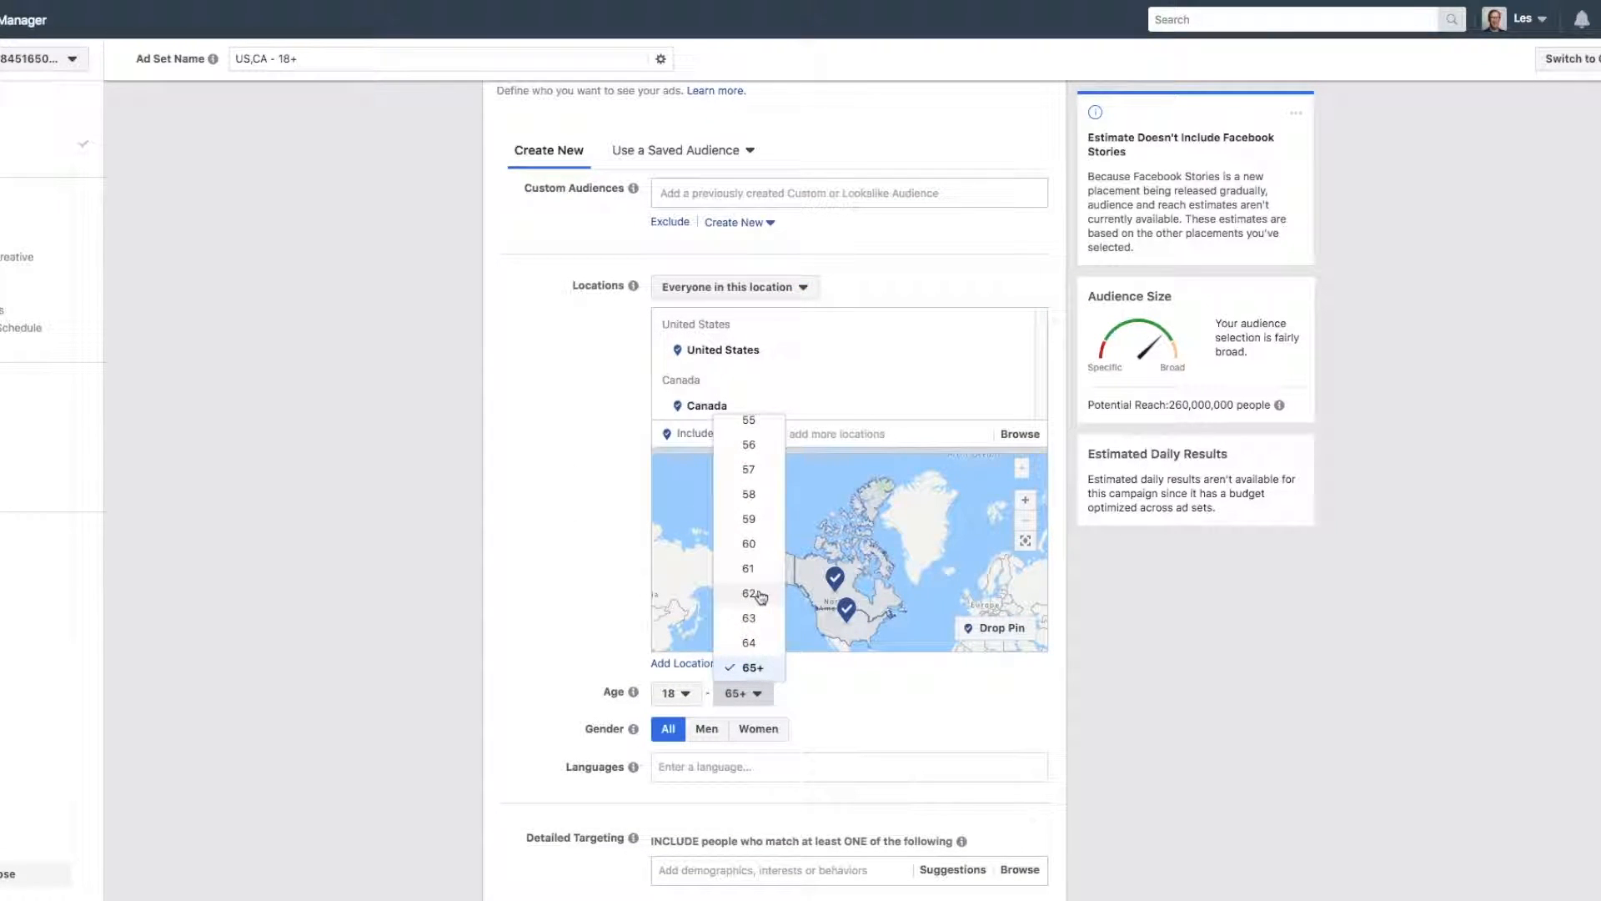
left_click(750, 593)
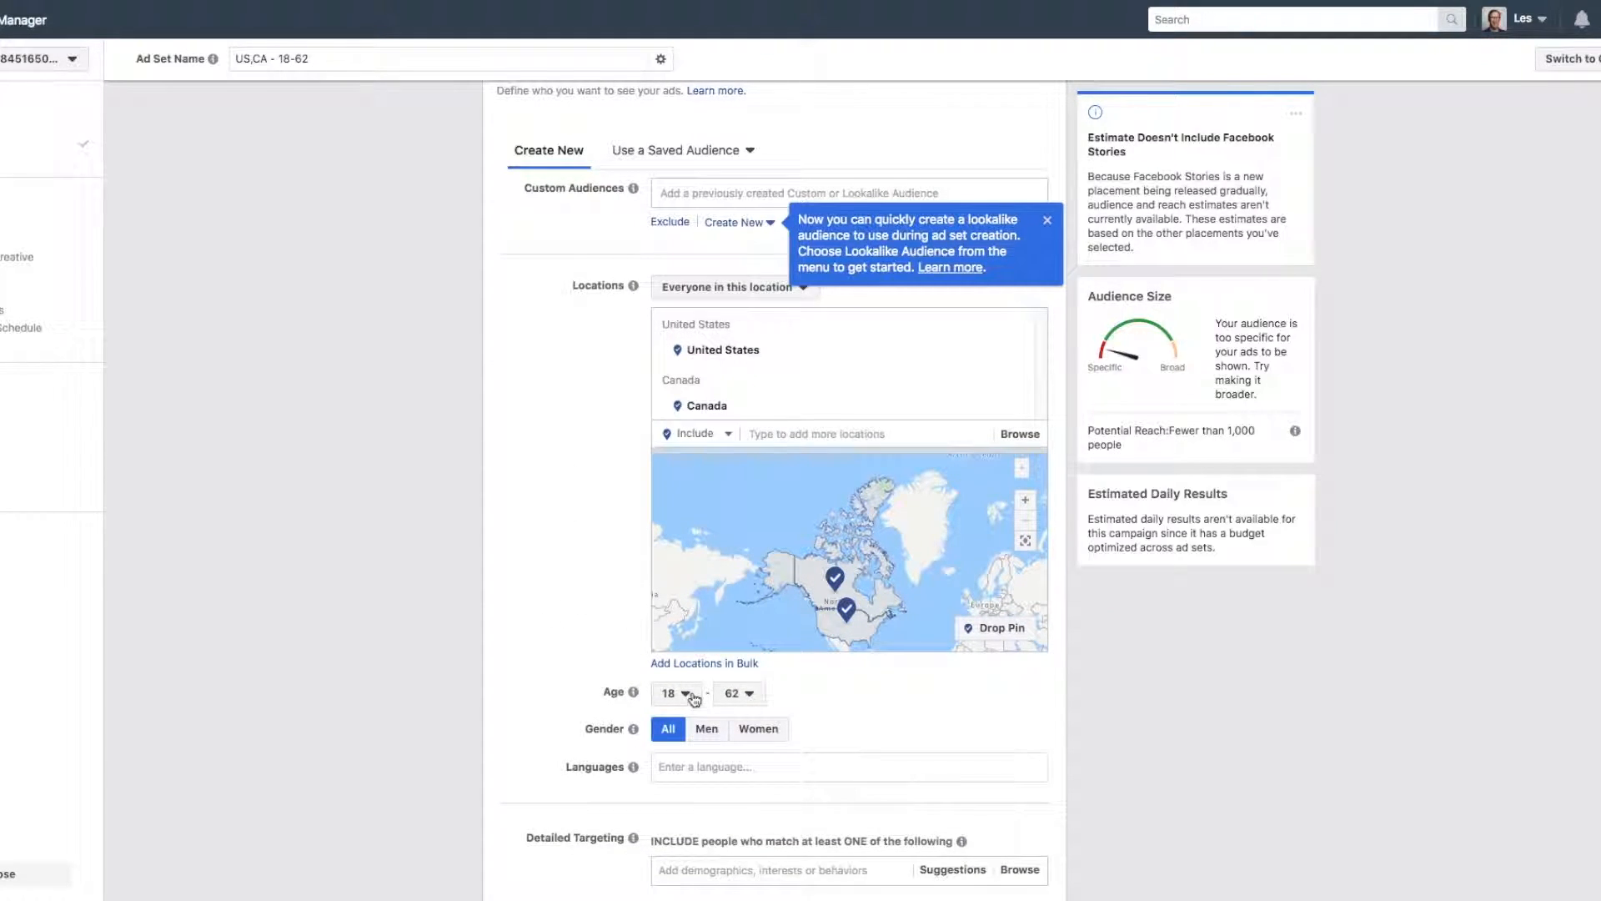
left_click(679, 693)
scroll(663, 609, "down", 2)
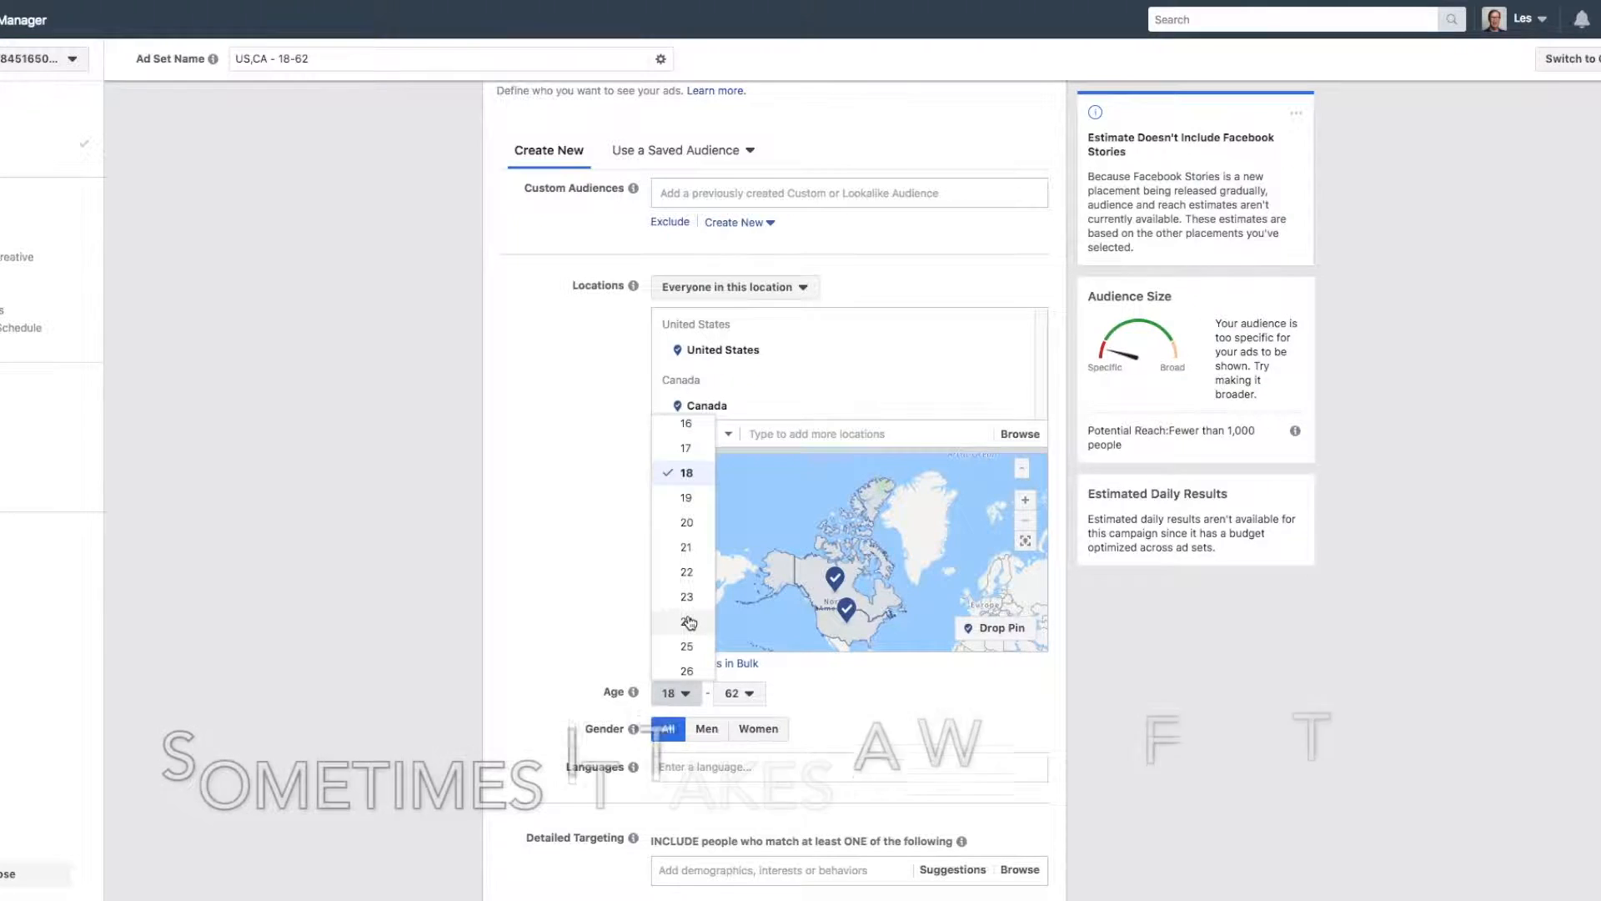
left_click(687, 621)
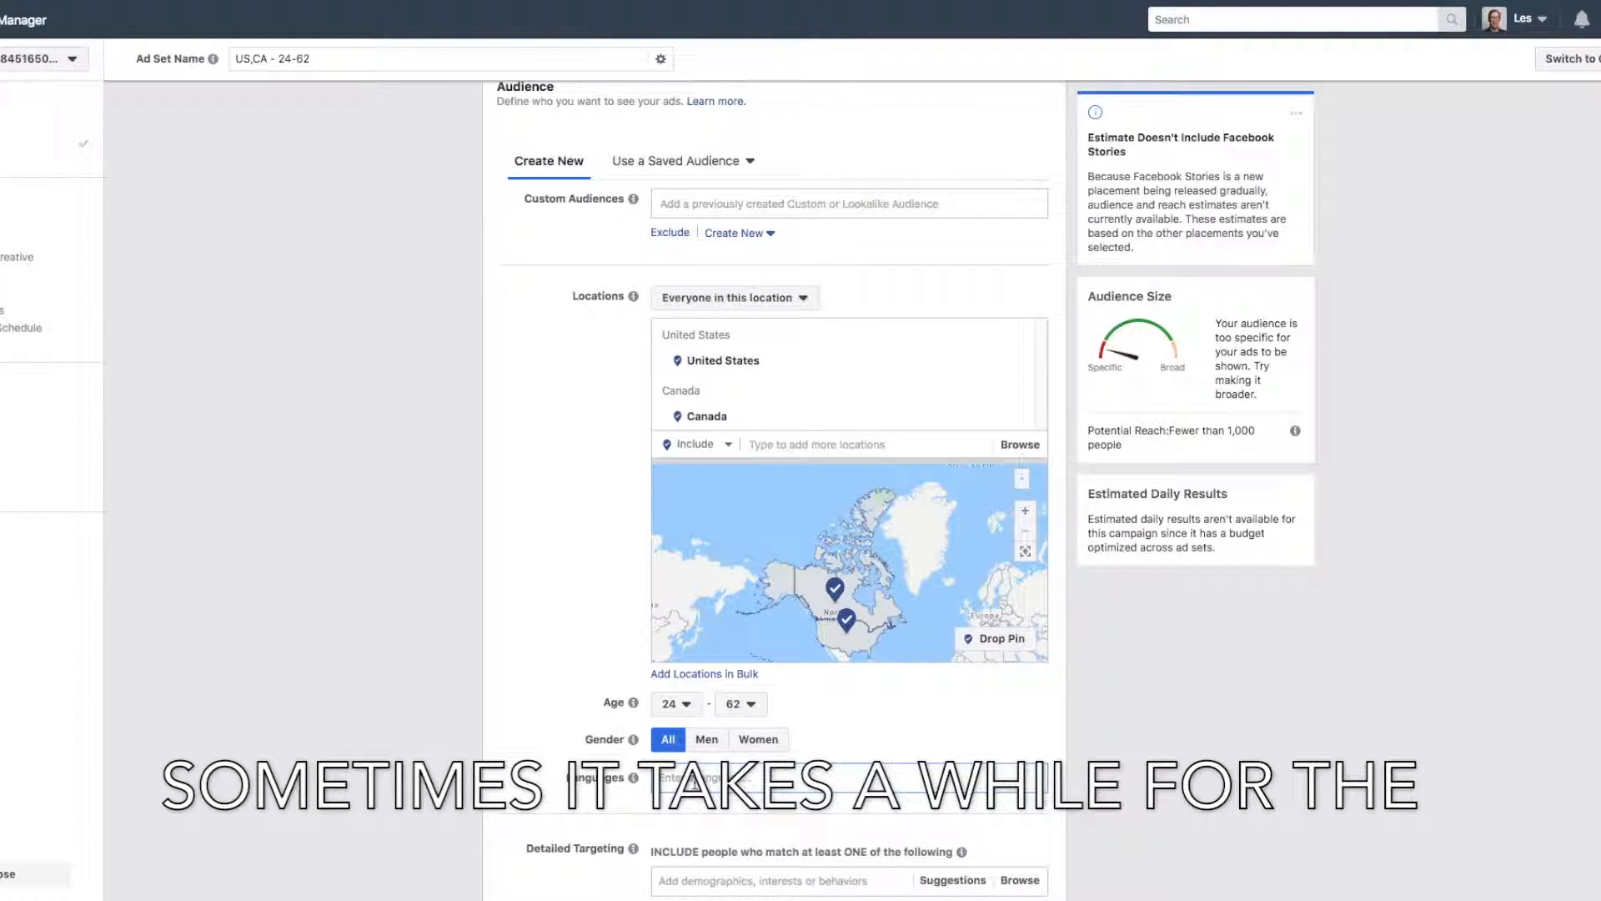
type("English")
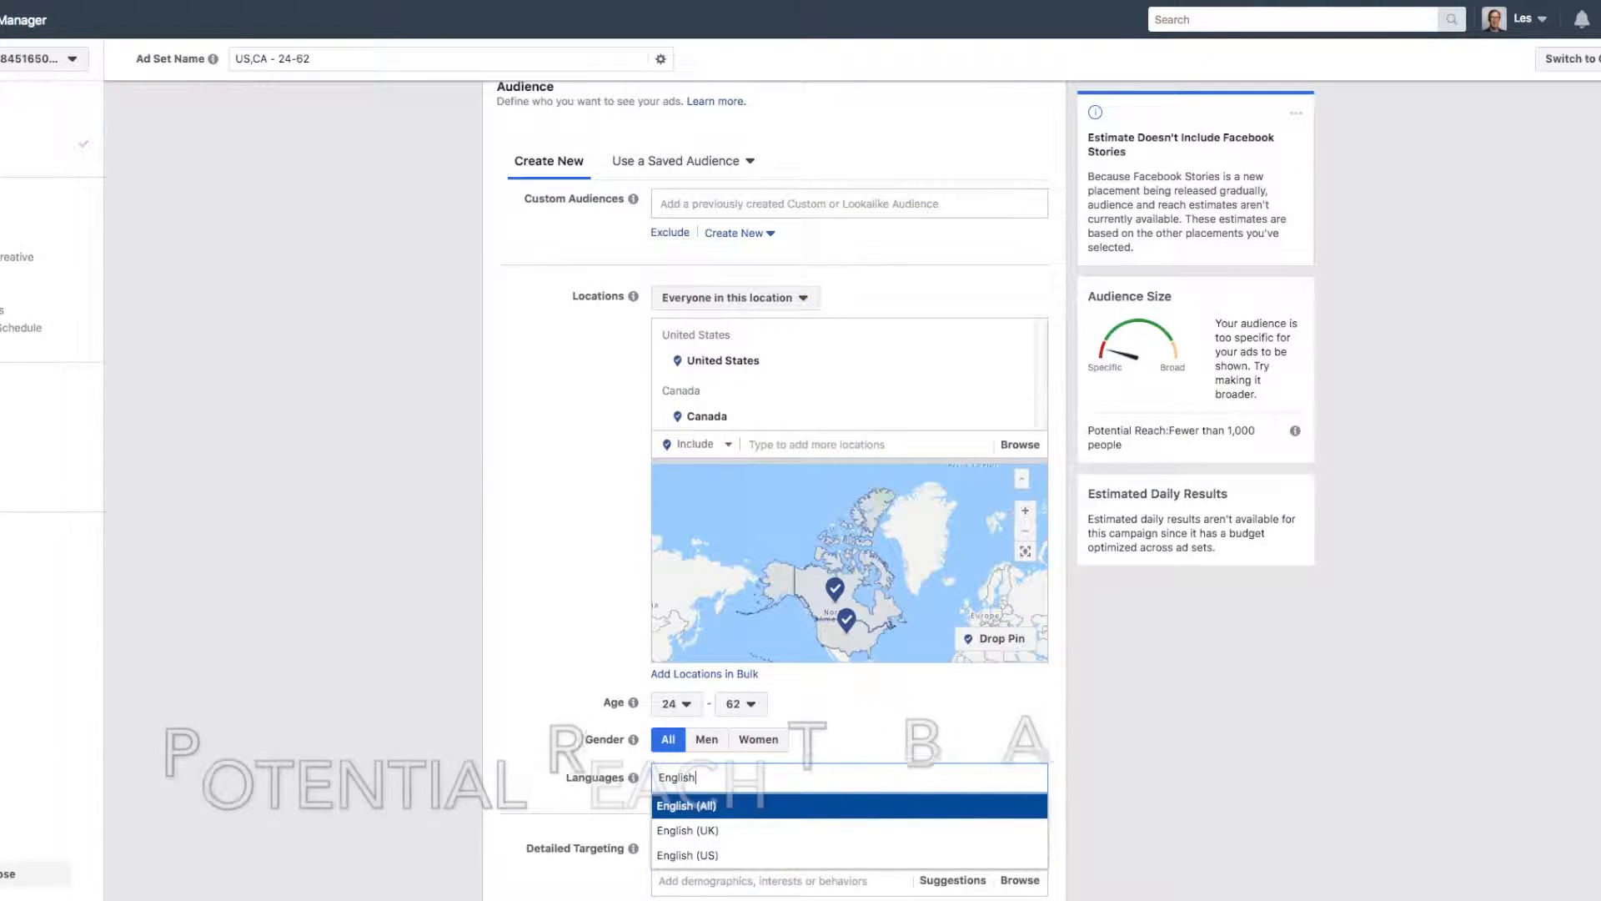
left_click(697, 804)
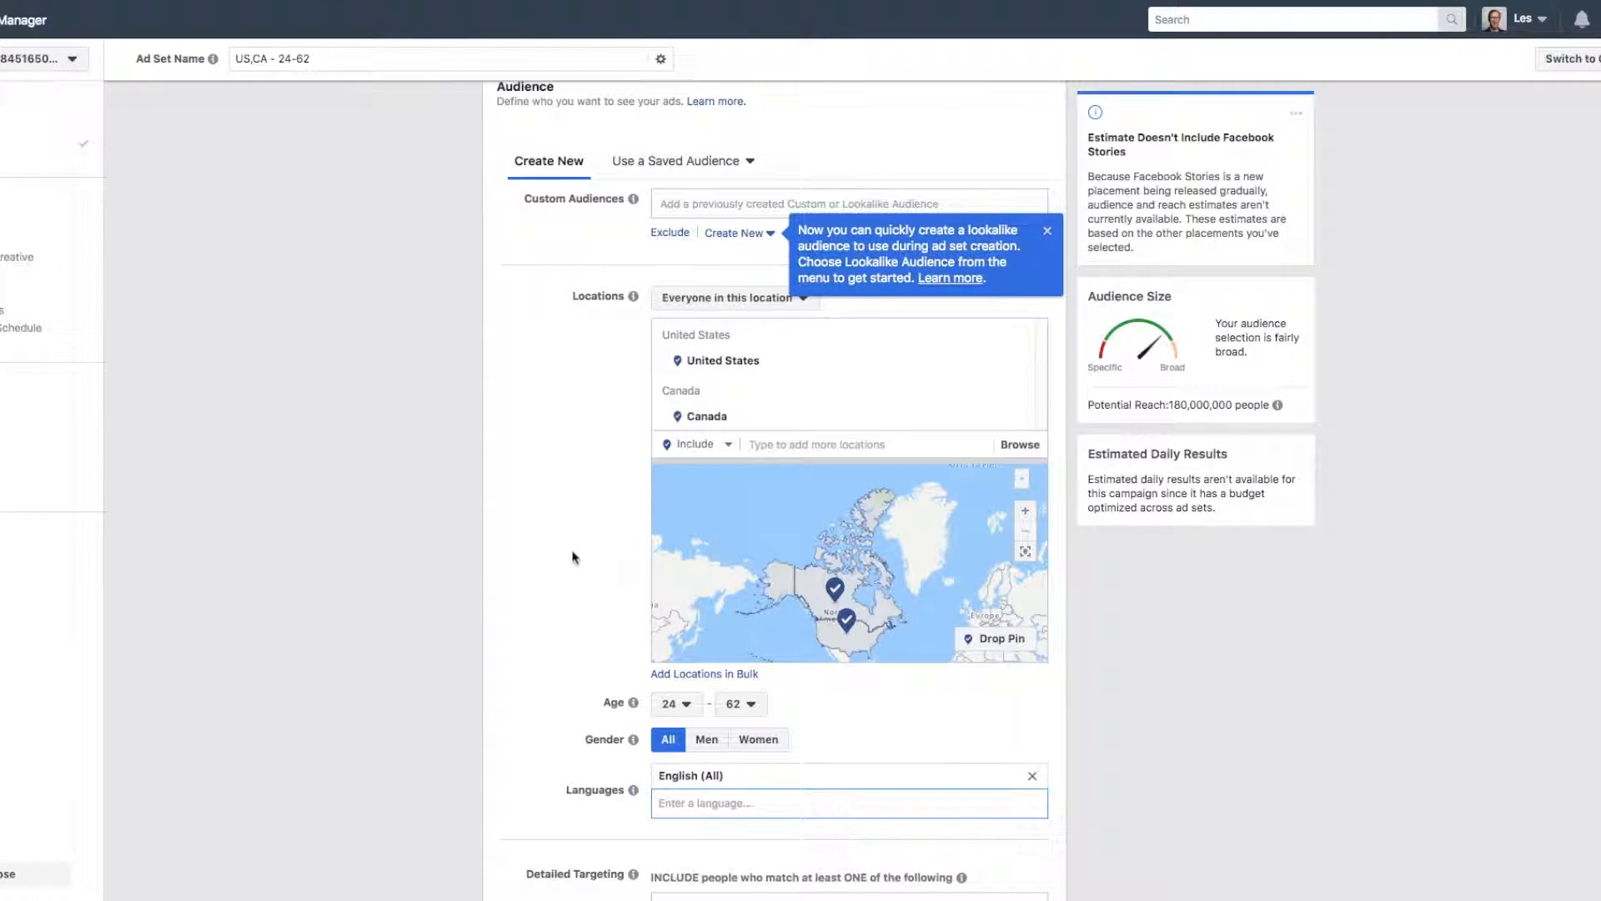
Add the job title Self-Employed from the Work demographics to the detailed targeting.
scroll(576, 458, "down", 4)
scroll(443, 365, "down", 2)
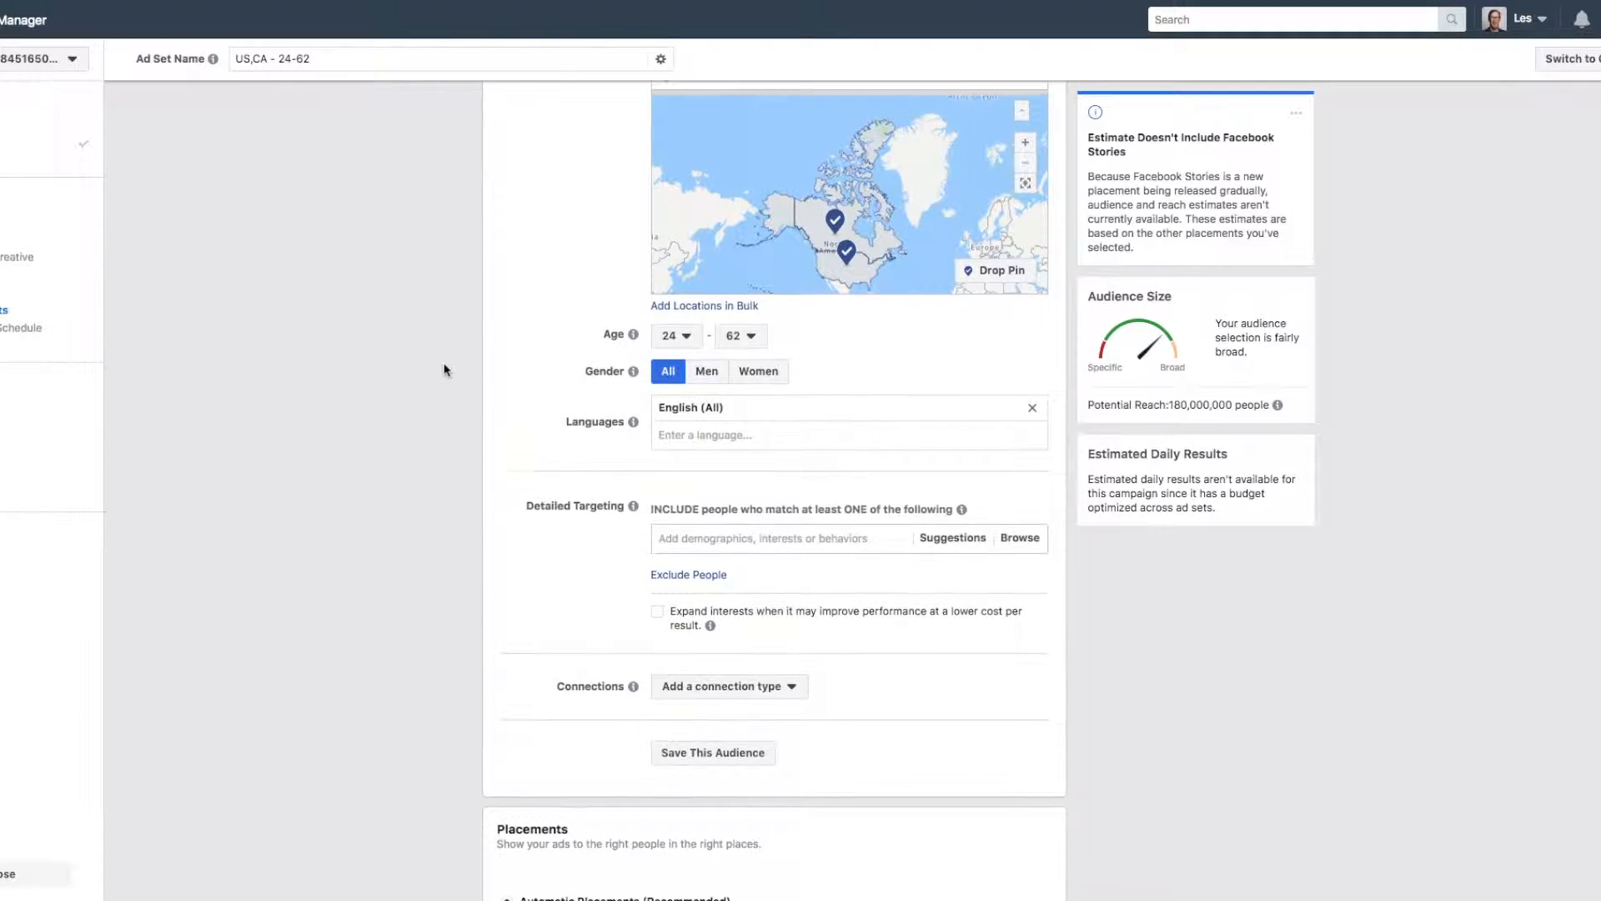
scroll(1019, 629, "up", 2)
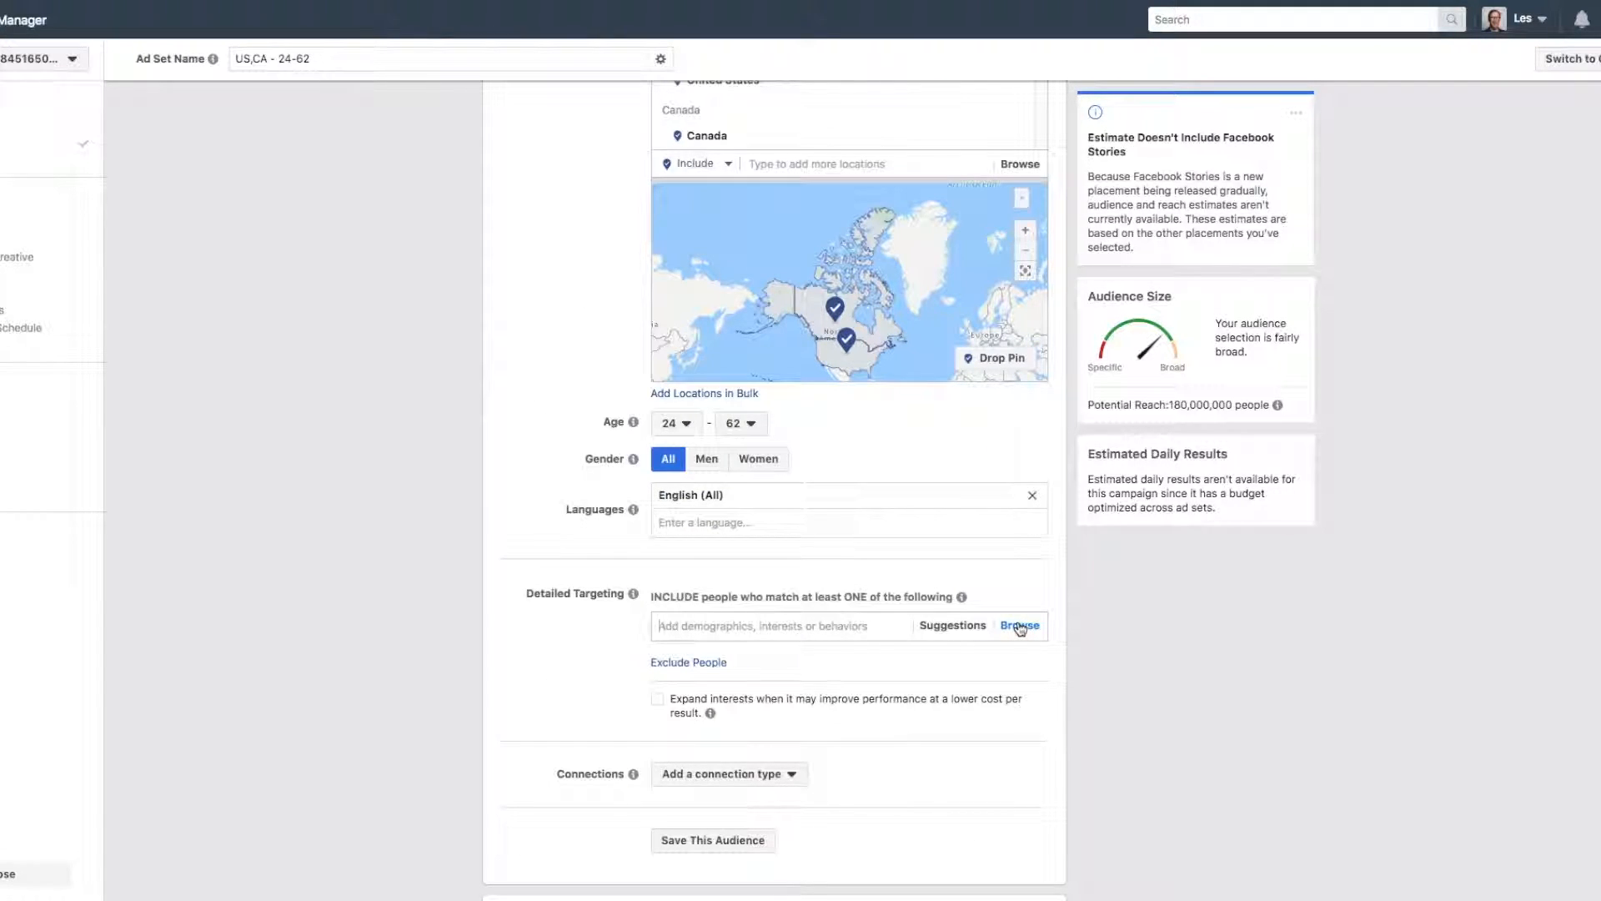
left_click(1019, 627)
left_click(663, 654)
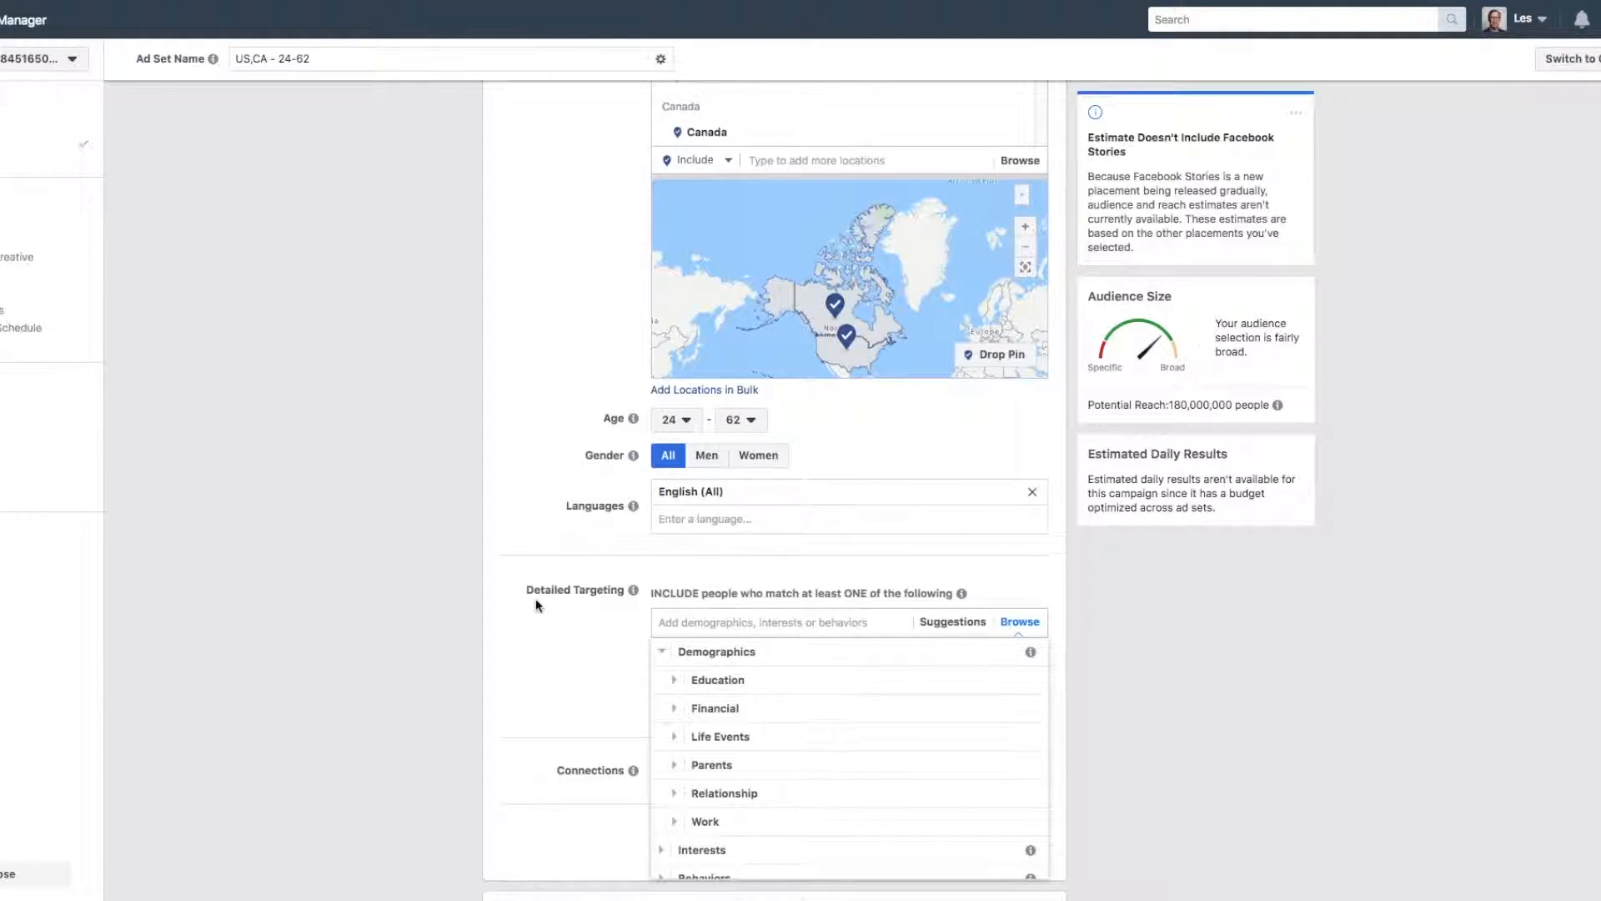
scroll(536, 602, "down", 2)
left_click(675, 677)
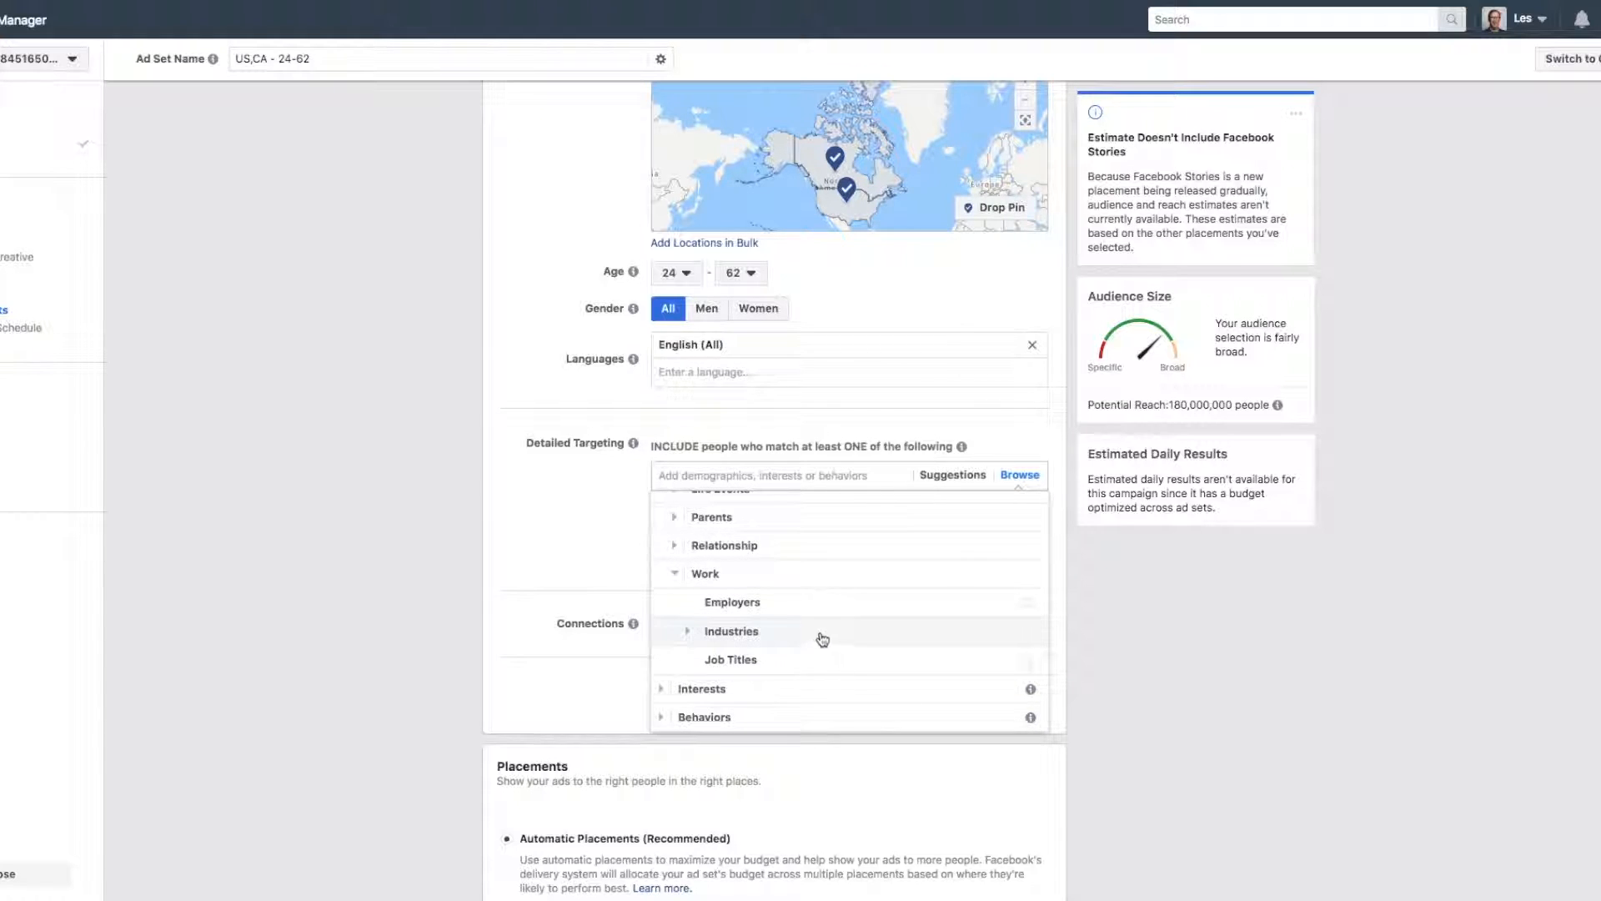
left_click(719, 658)
left_click(773, 512)
type("self-em")
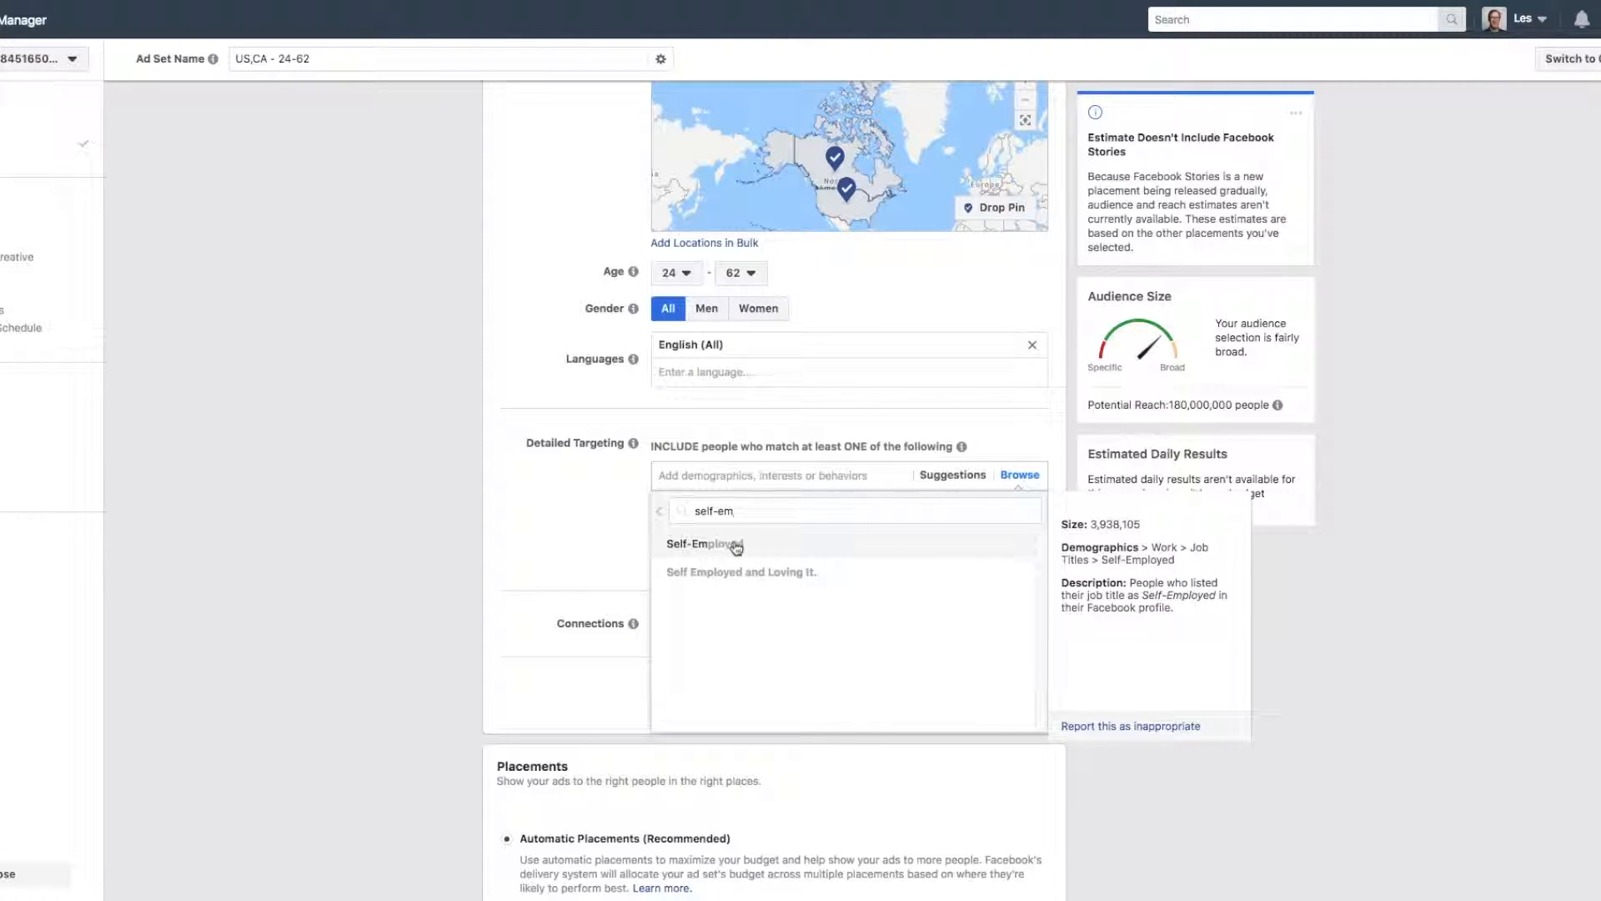
left_click(719, 546)
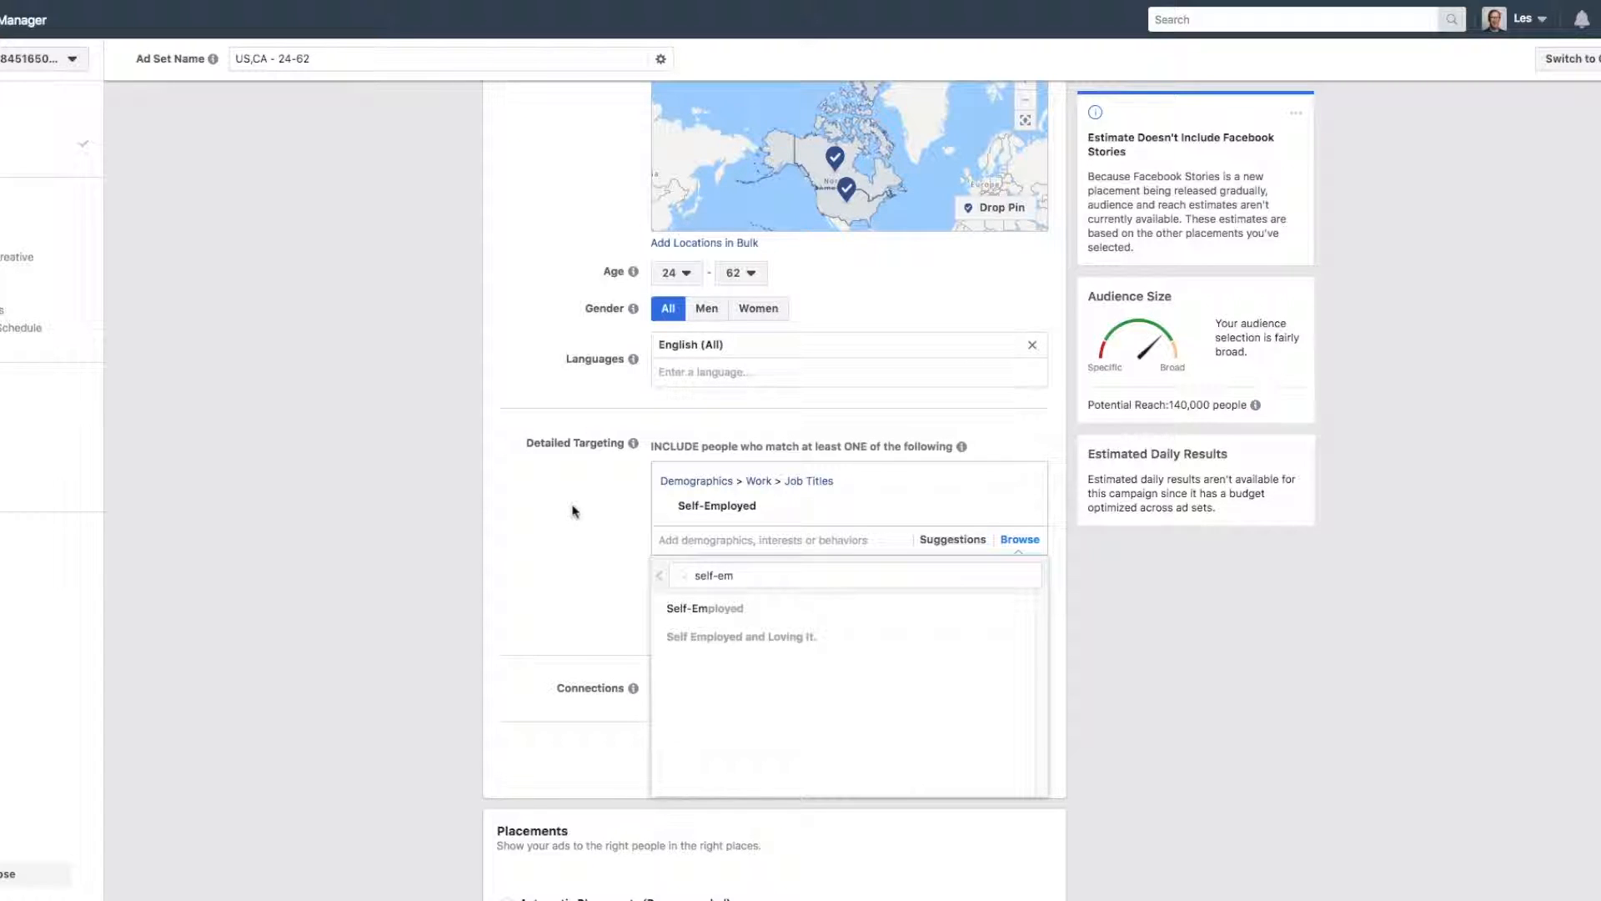
left_click(602, 531)
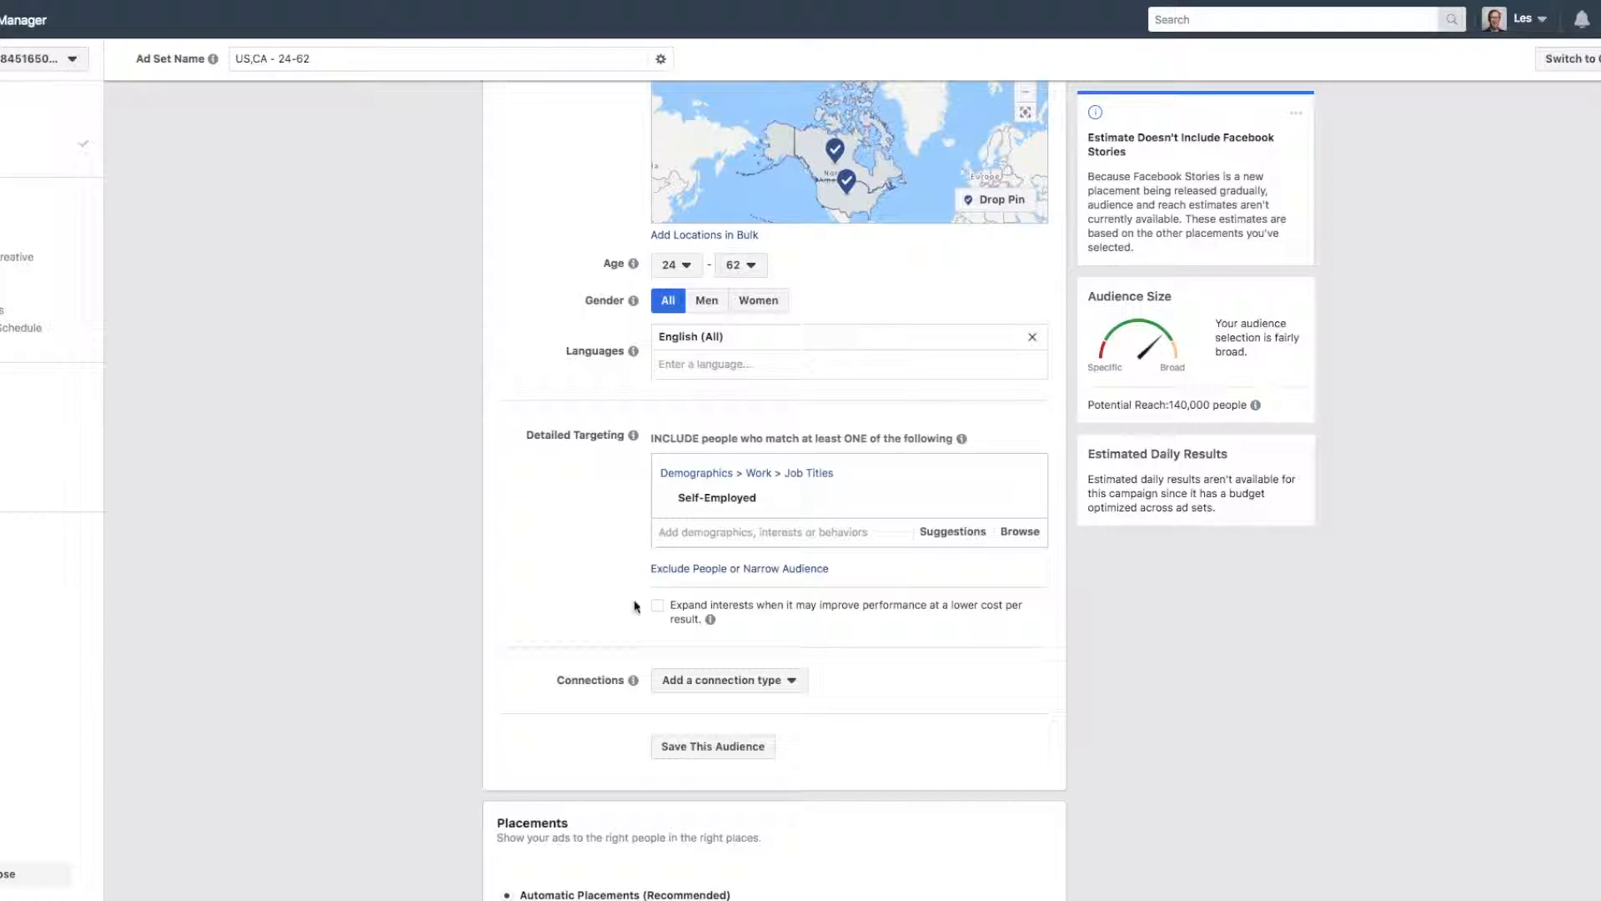
Narrow the audience to people who must also match the interests Tai Lopez, Grant Cardone or Tony Robbins.
left_click(782, 570)
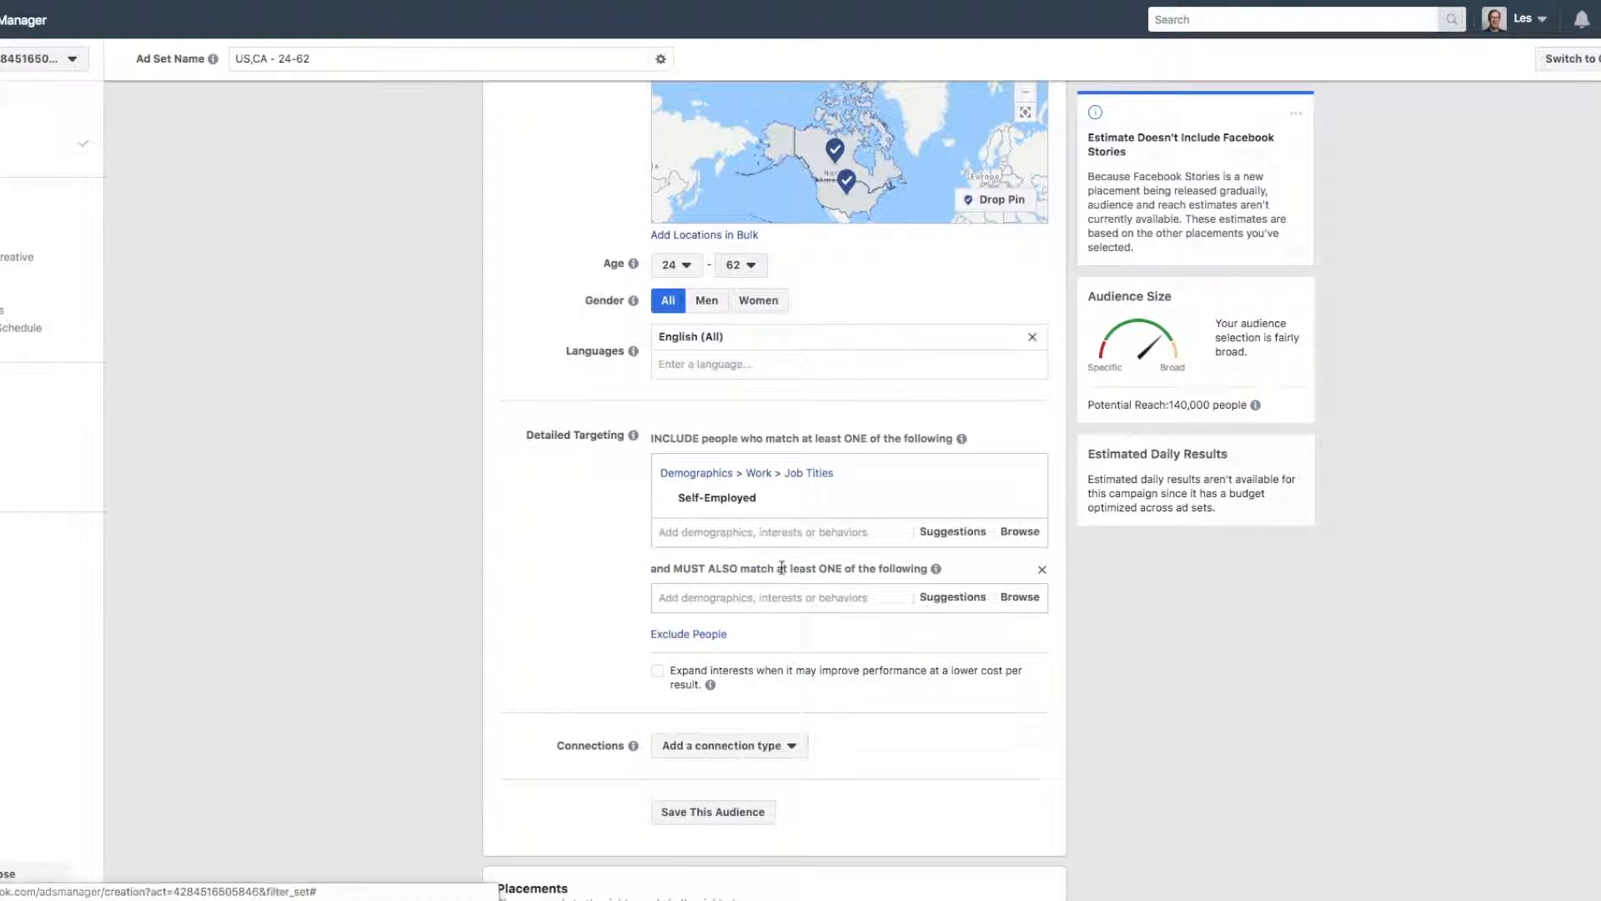
left_click(695, 597)
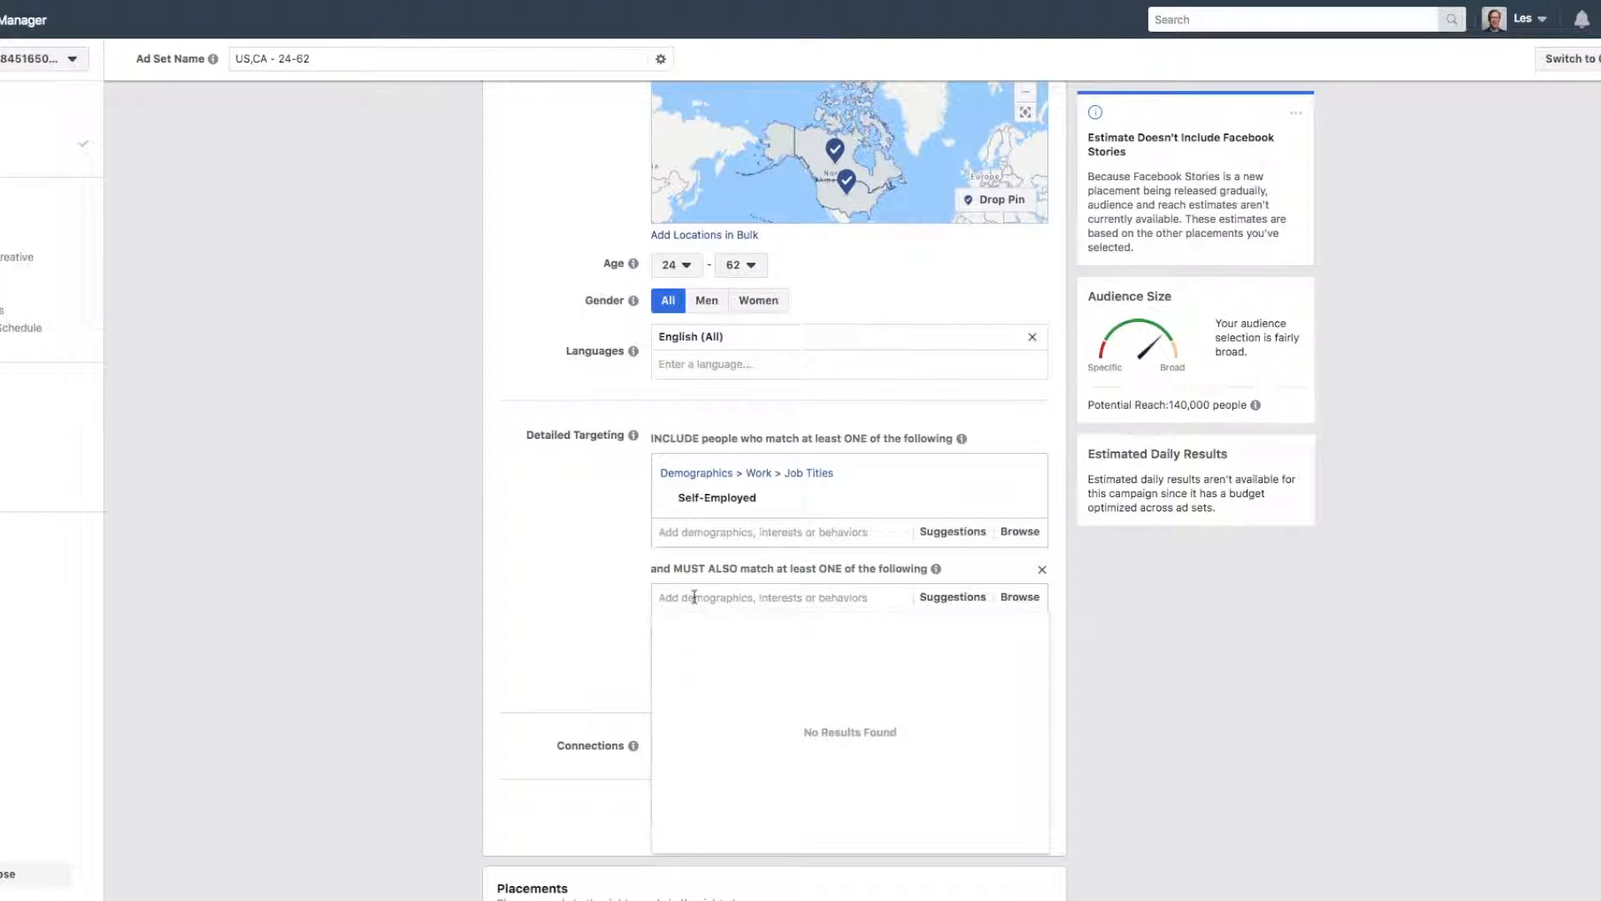
type("tai lop")
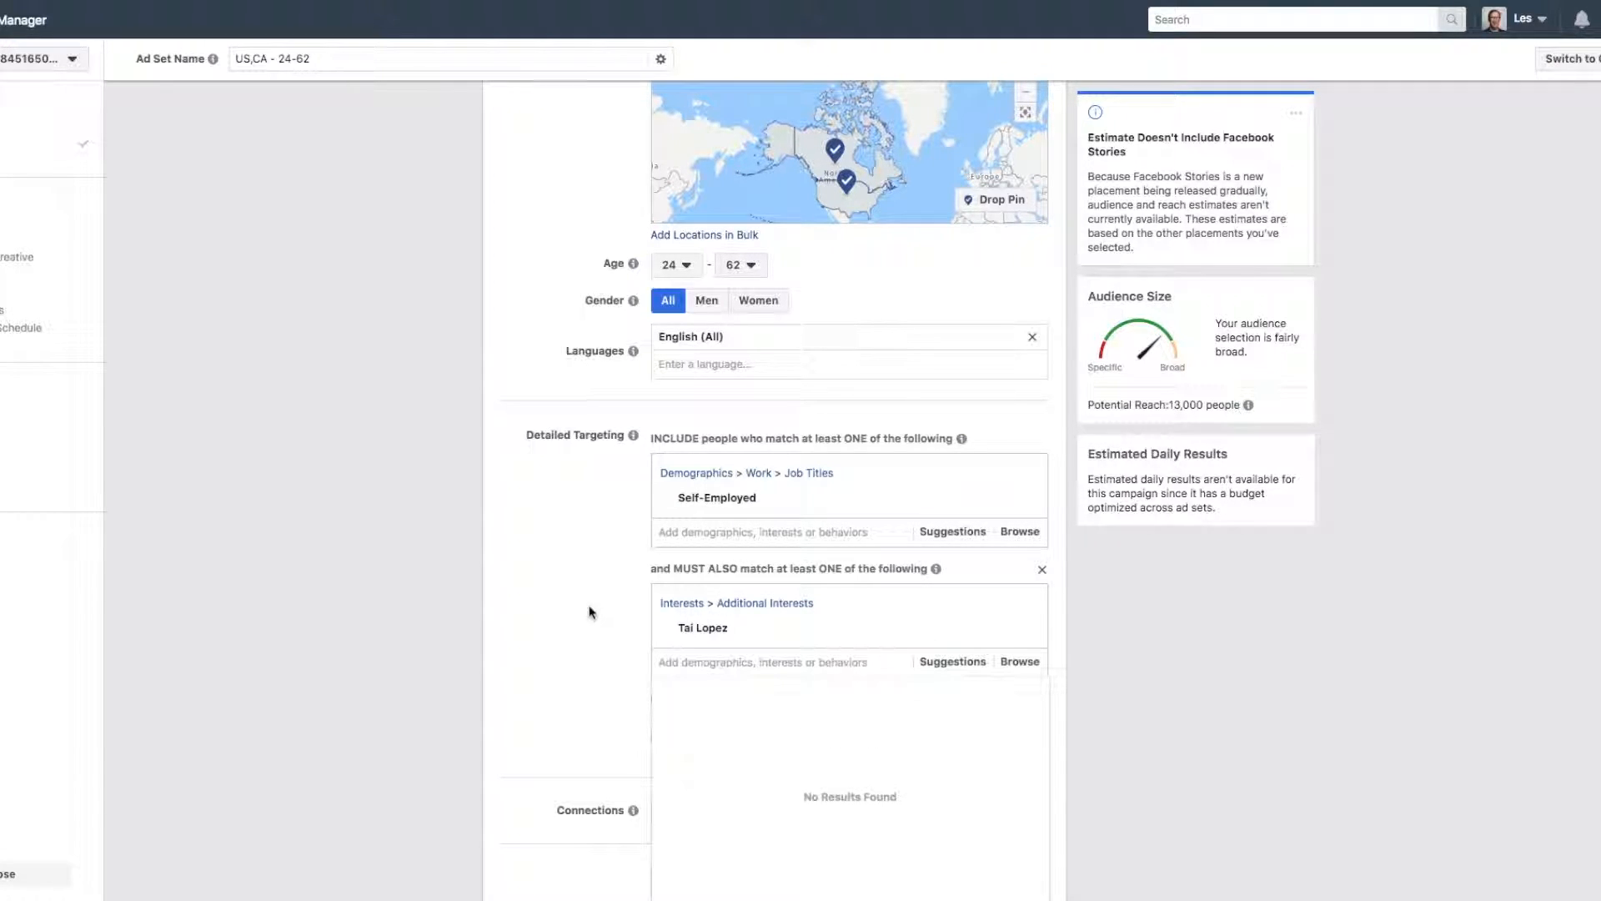
scroll(589, 611, "down", 1)
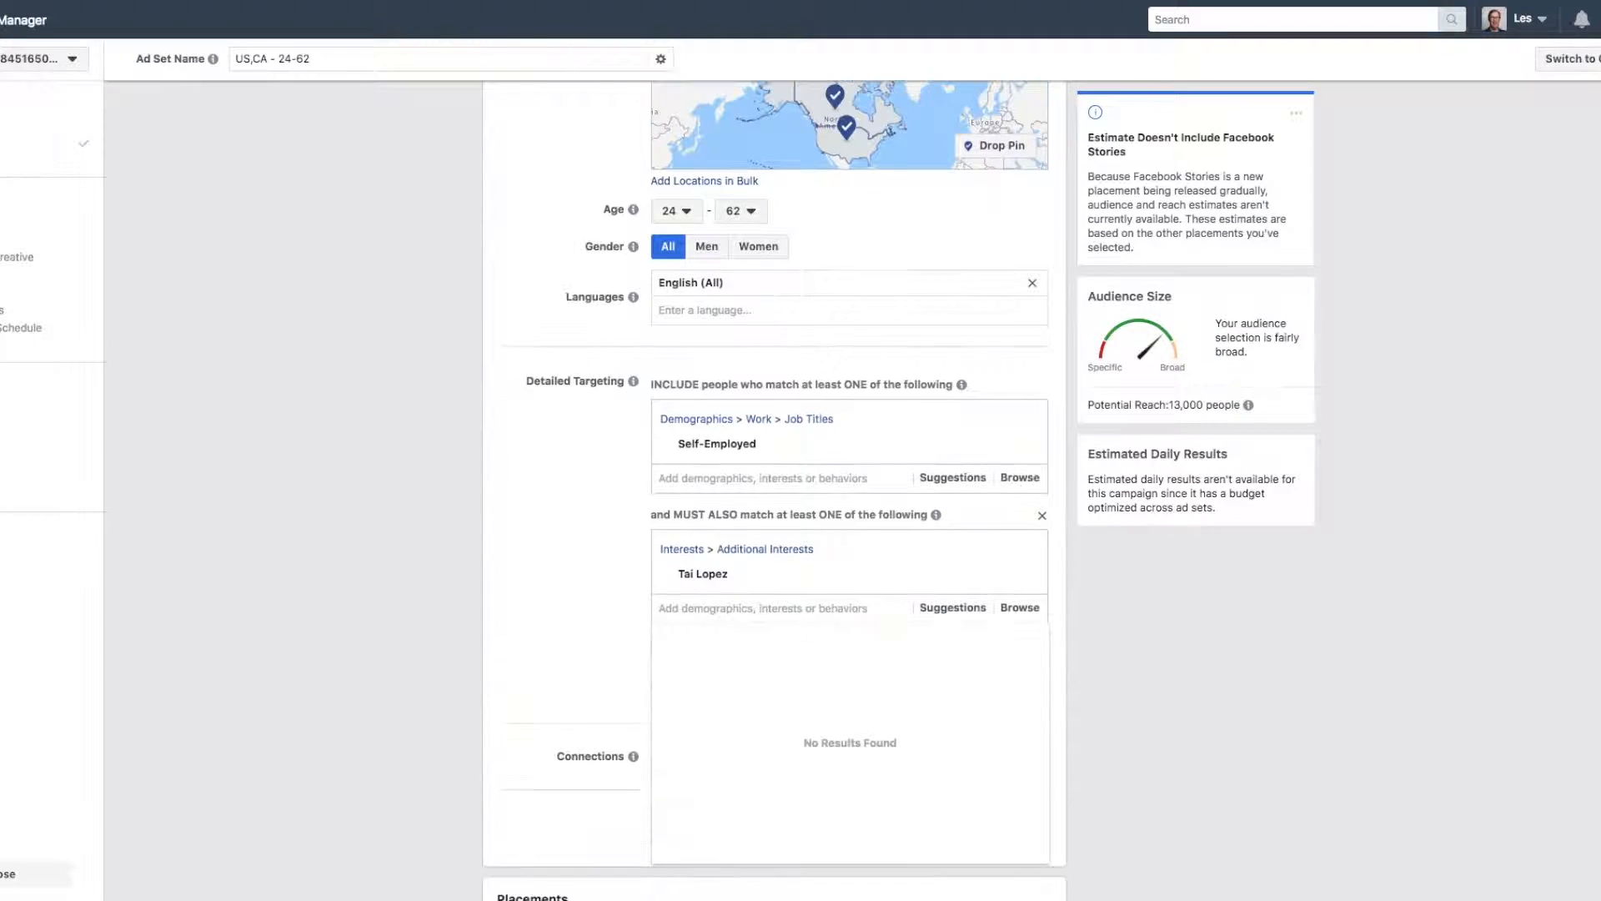
type("grant")
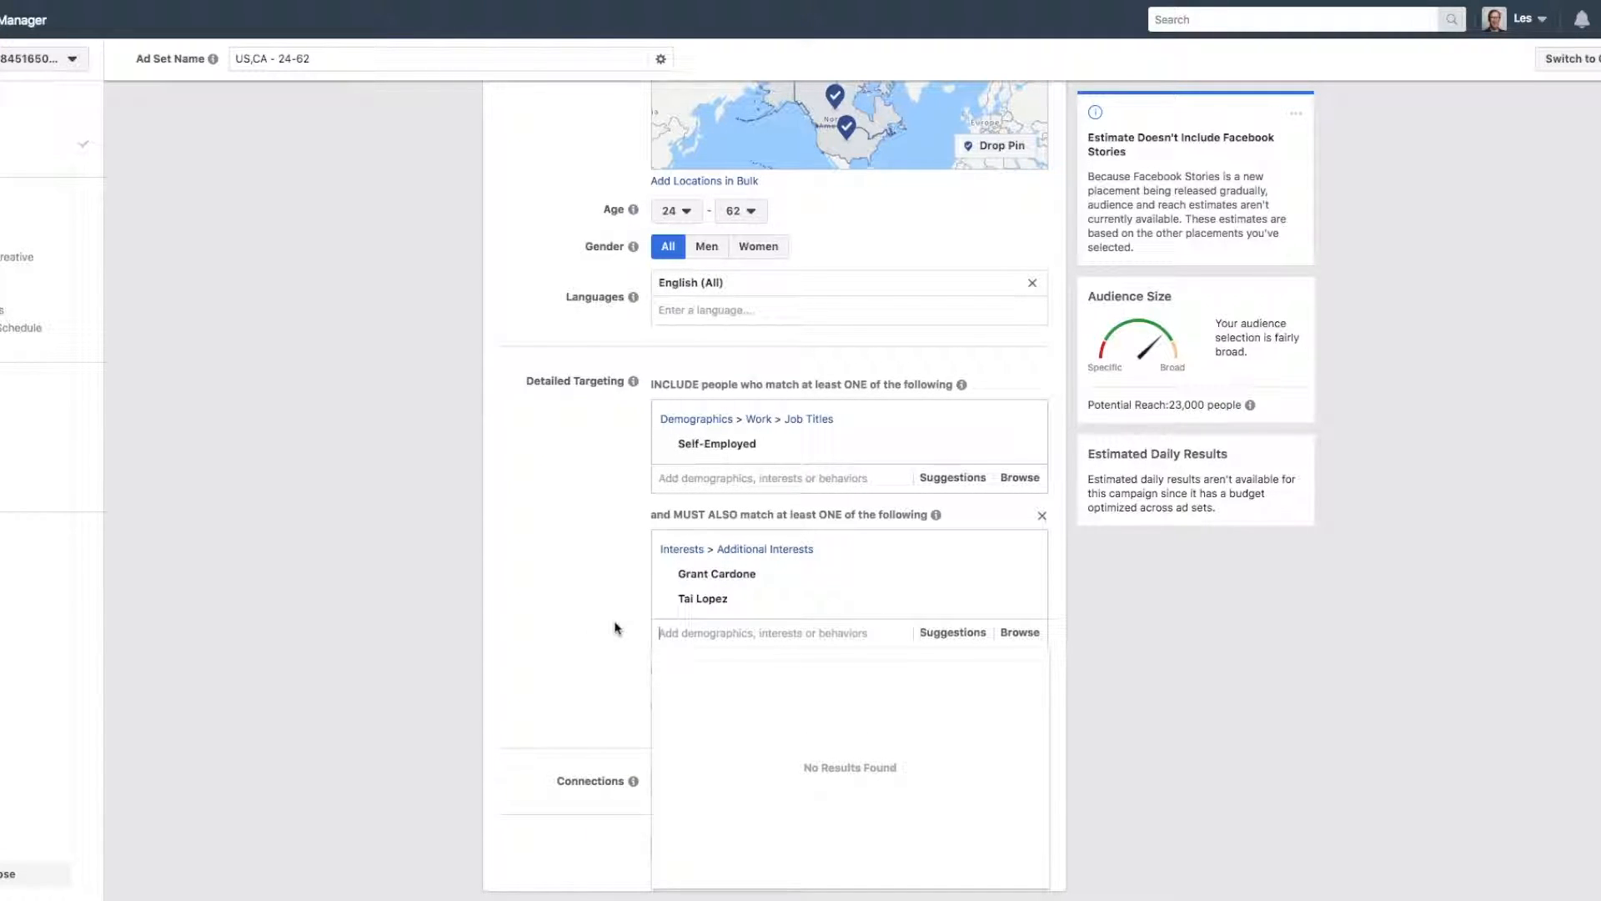
type("ony")
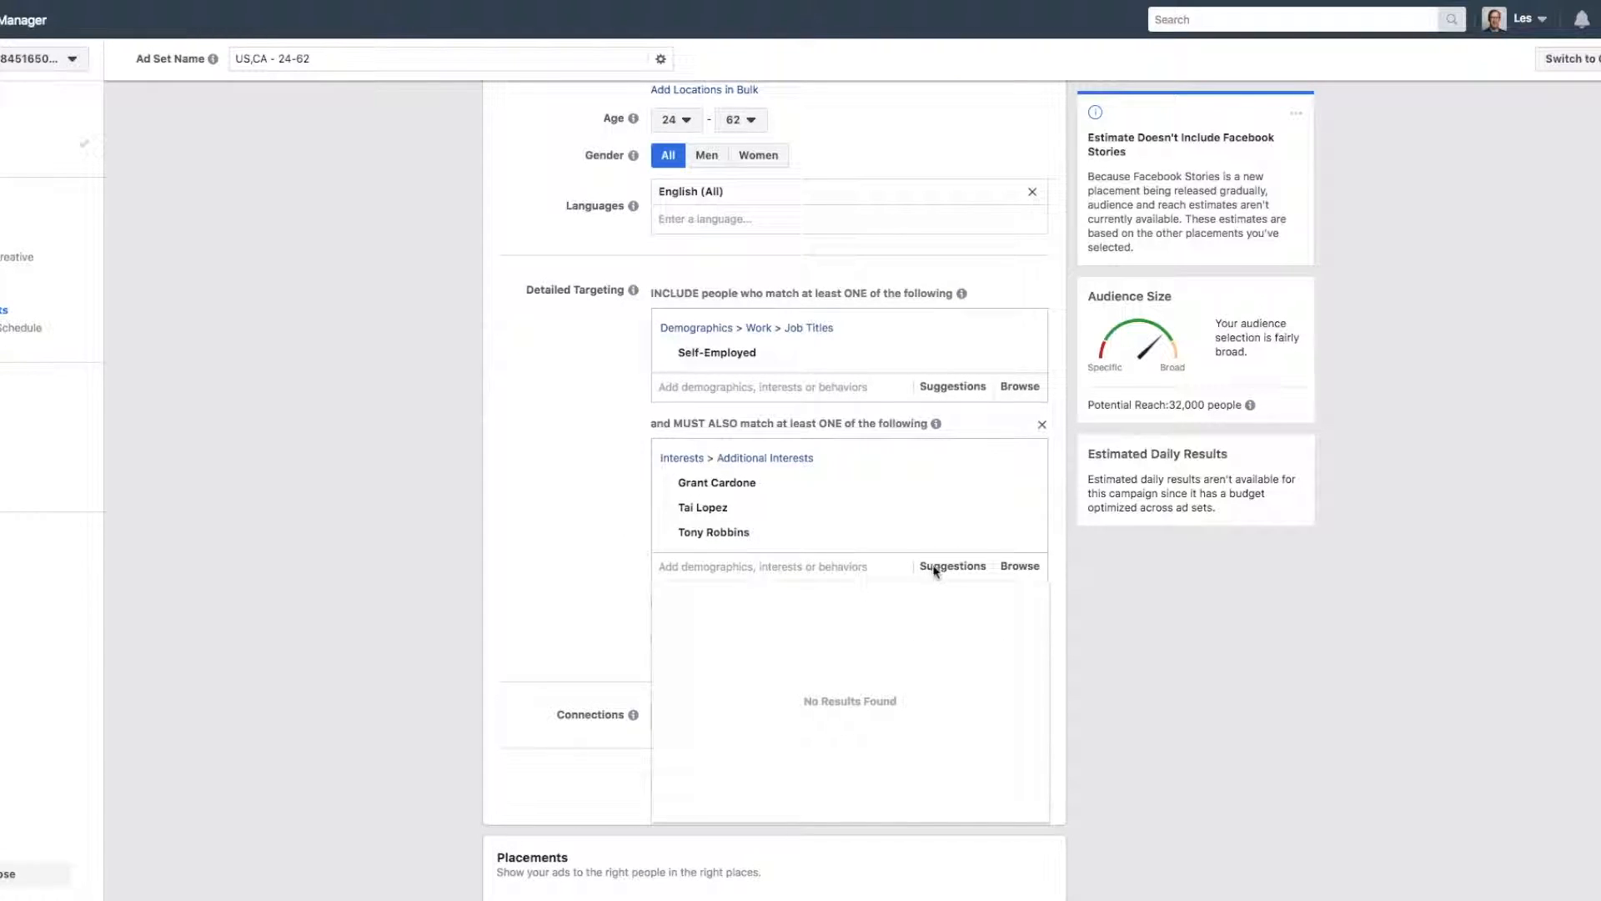
Add the suggested interests Think and Grow Rich, Rich Dad Poor Dad and Gary Vaynerchuk to the narrowing criteria.
left_click(939, 569)
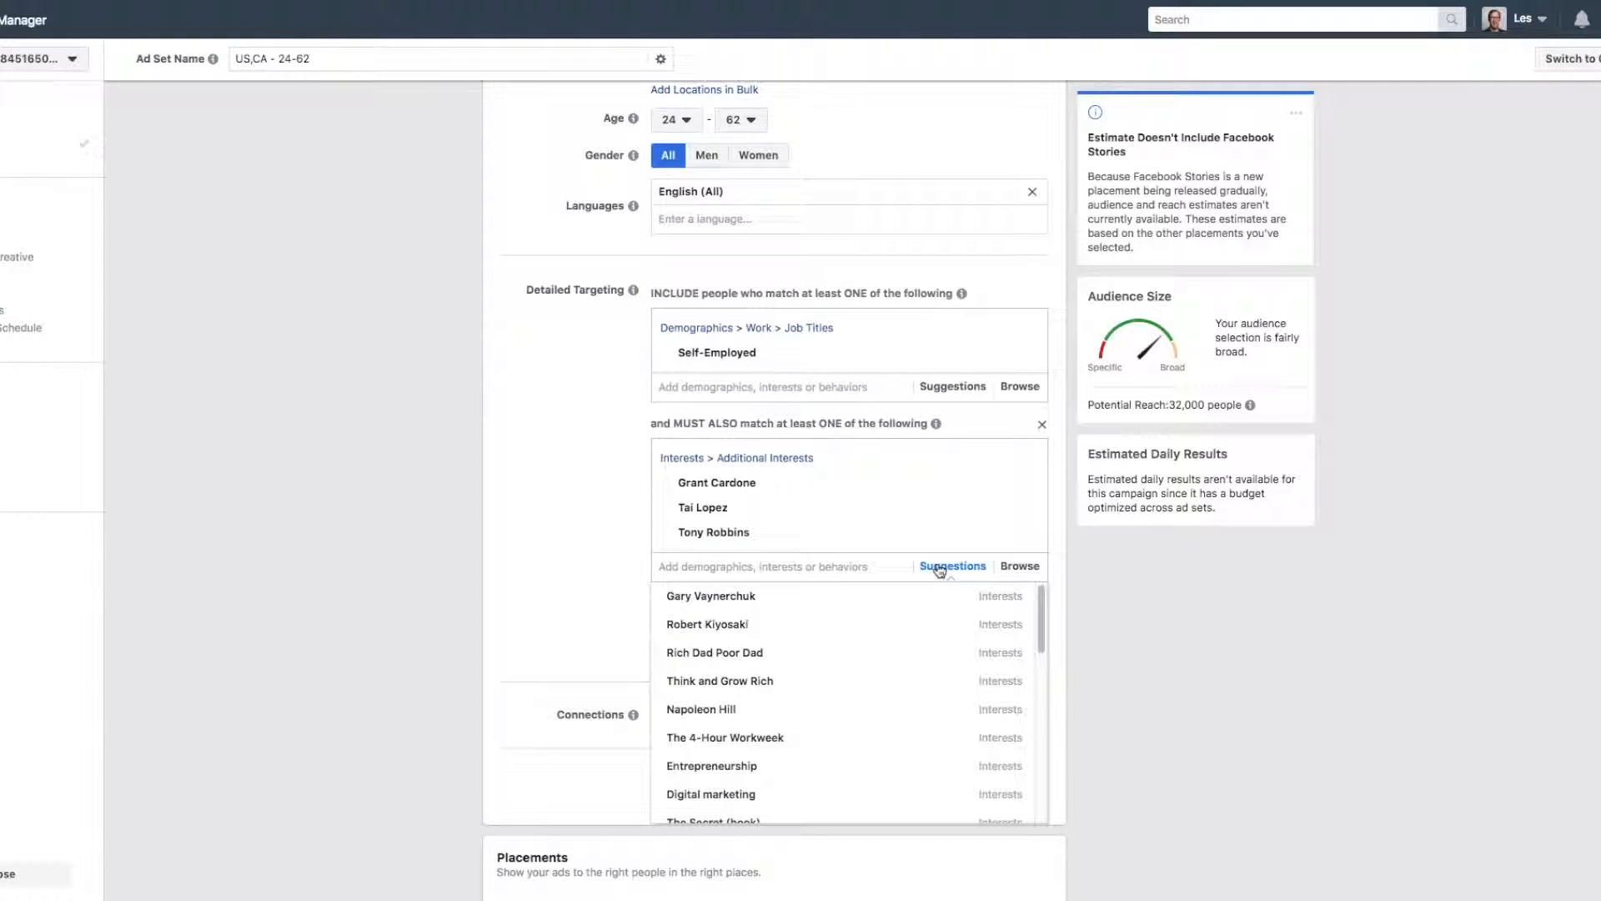
left_click(743, 674)
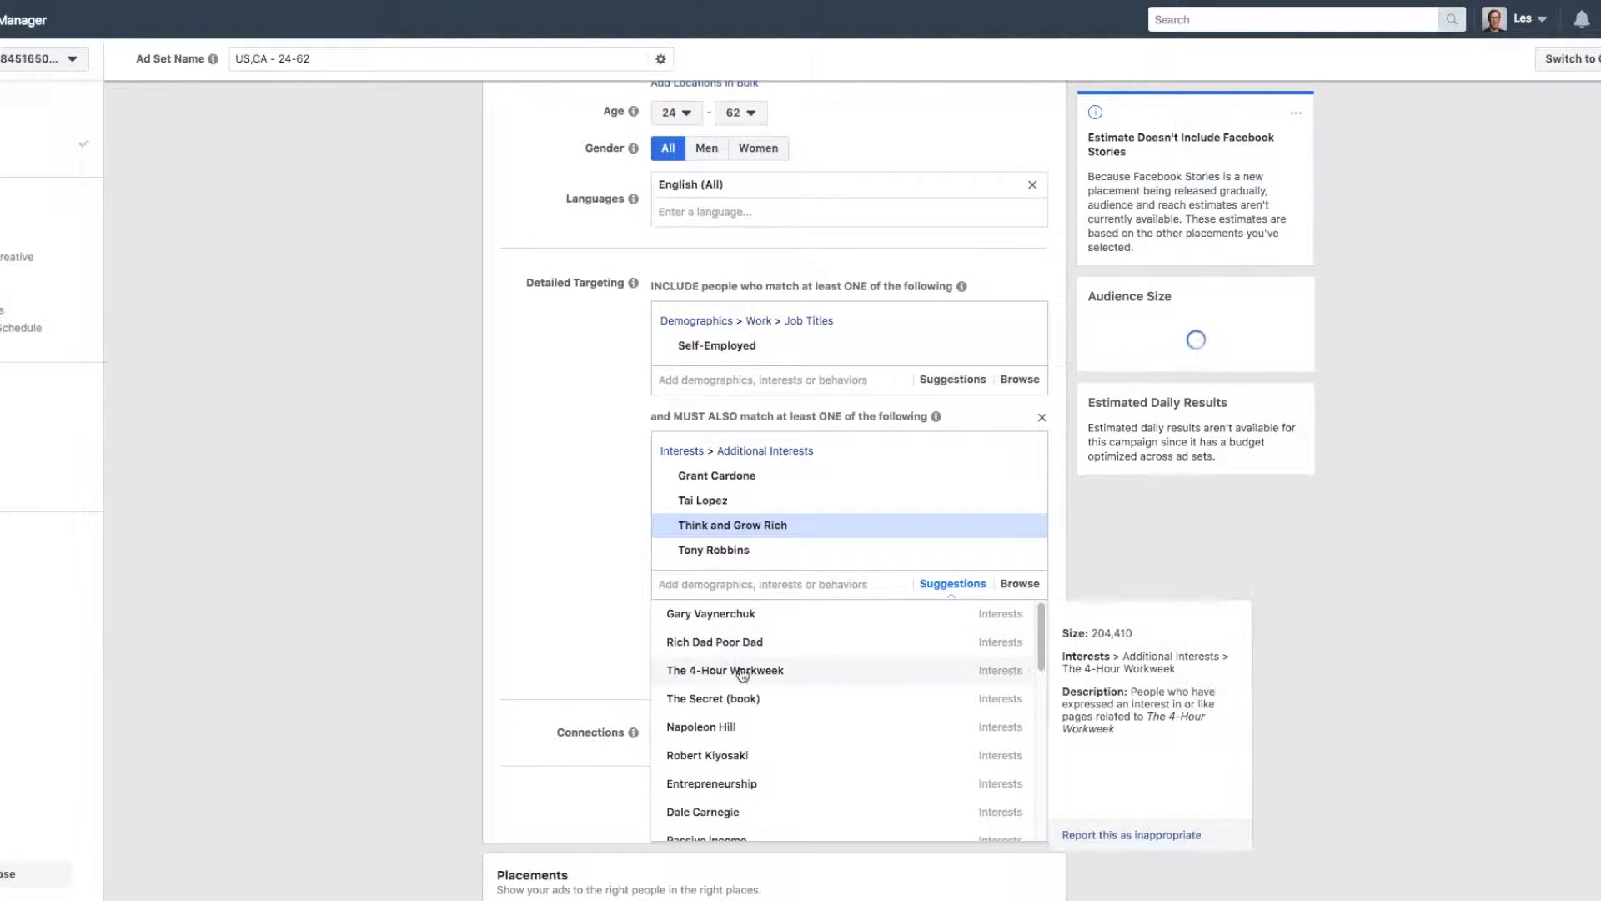
left_click(689, 641)
left_click(684, 638)
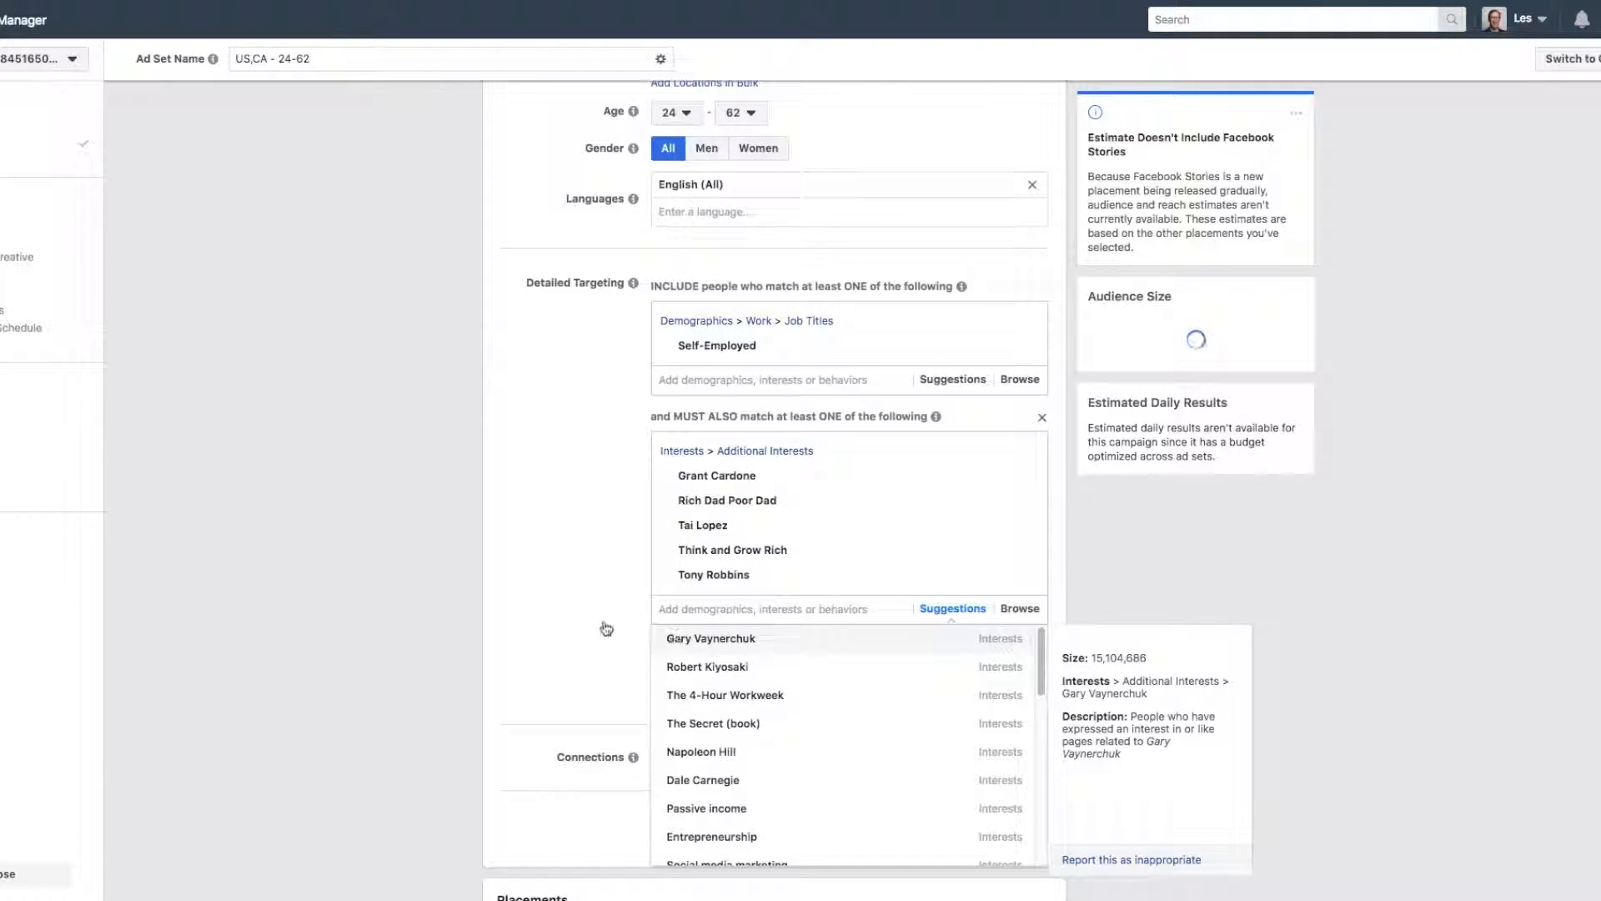
Extend the narrowing criteria with the suggestions Passive income, Affiliate marketing, Online-Marketing, Income and Social marketing.
scroll(602, 623, "down", 1)
left_click(709, 756)
left_click(734, 687)
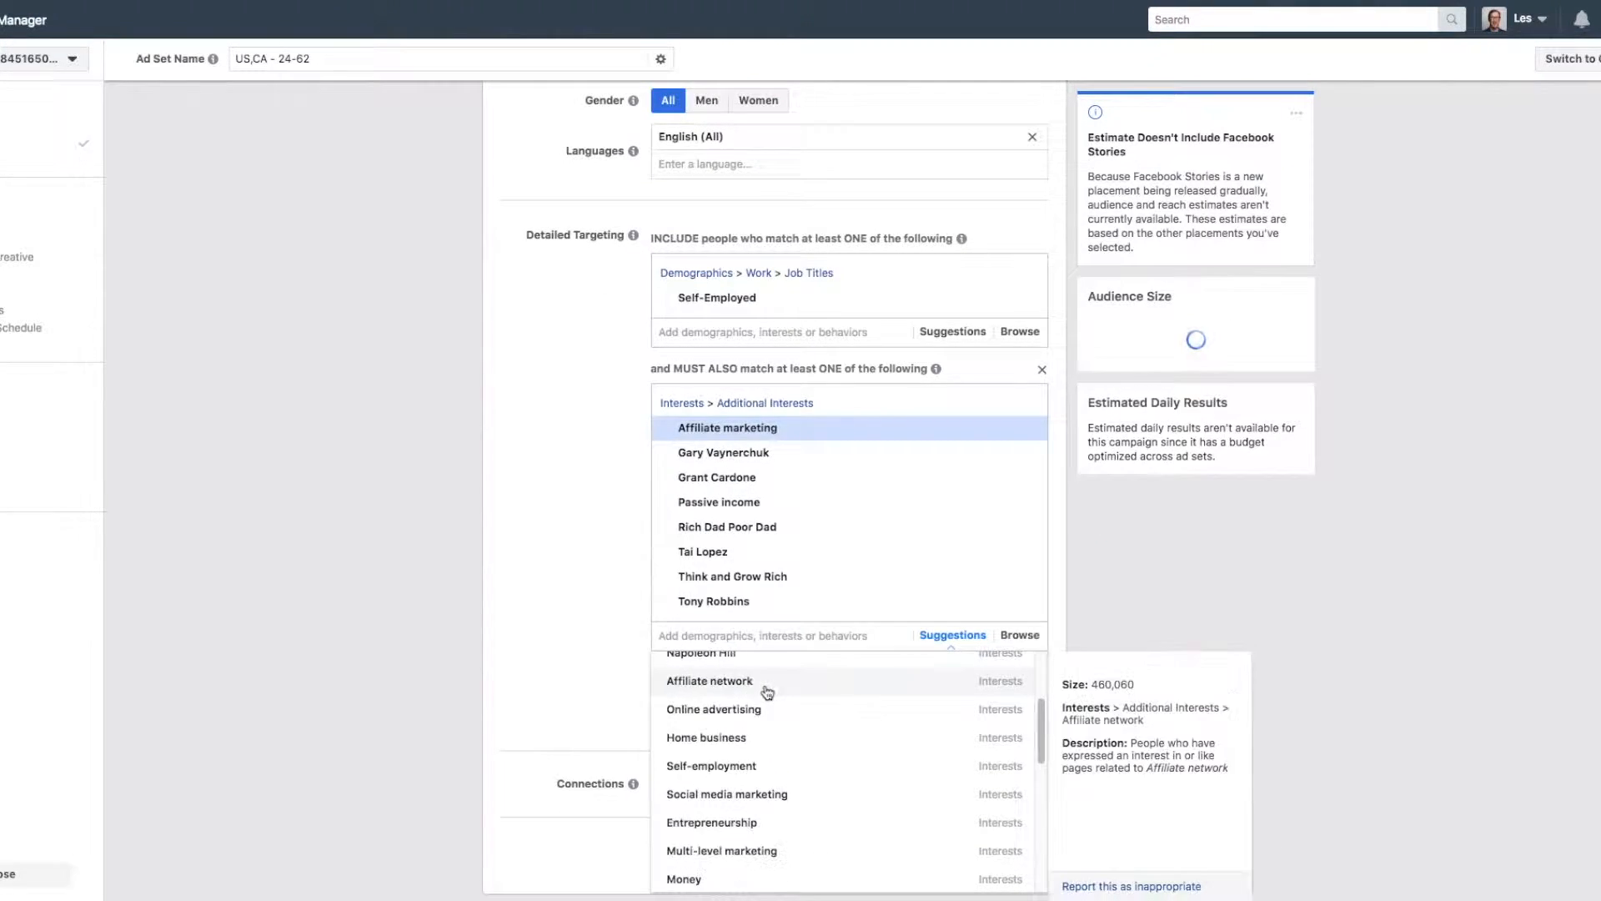
scroll(717, 750, "down", 2)
left_click(739, 774)
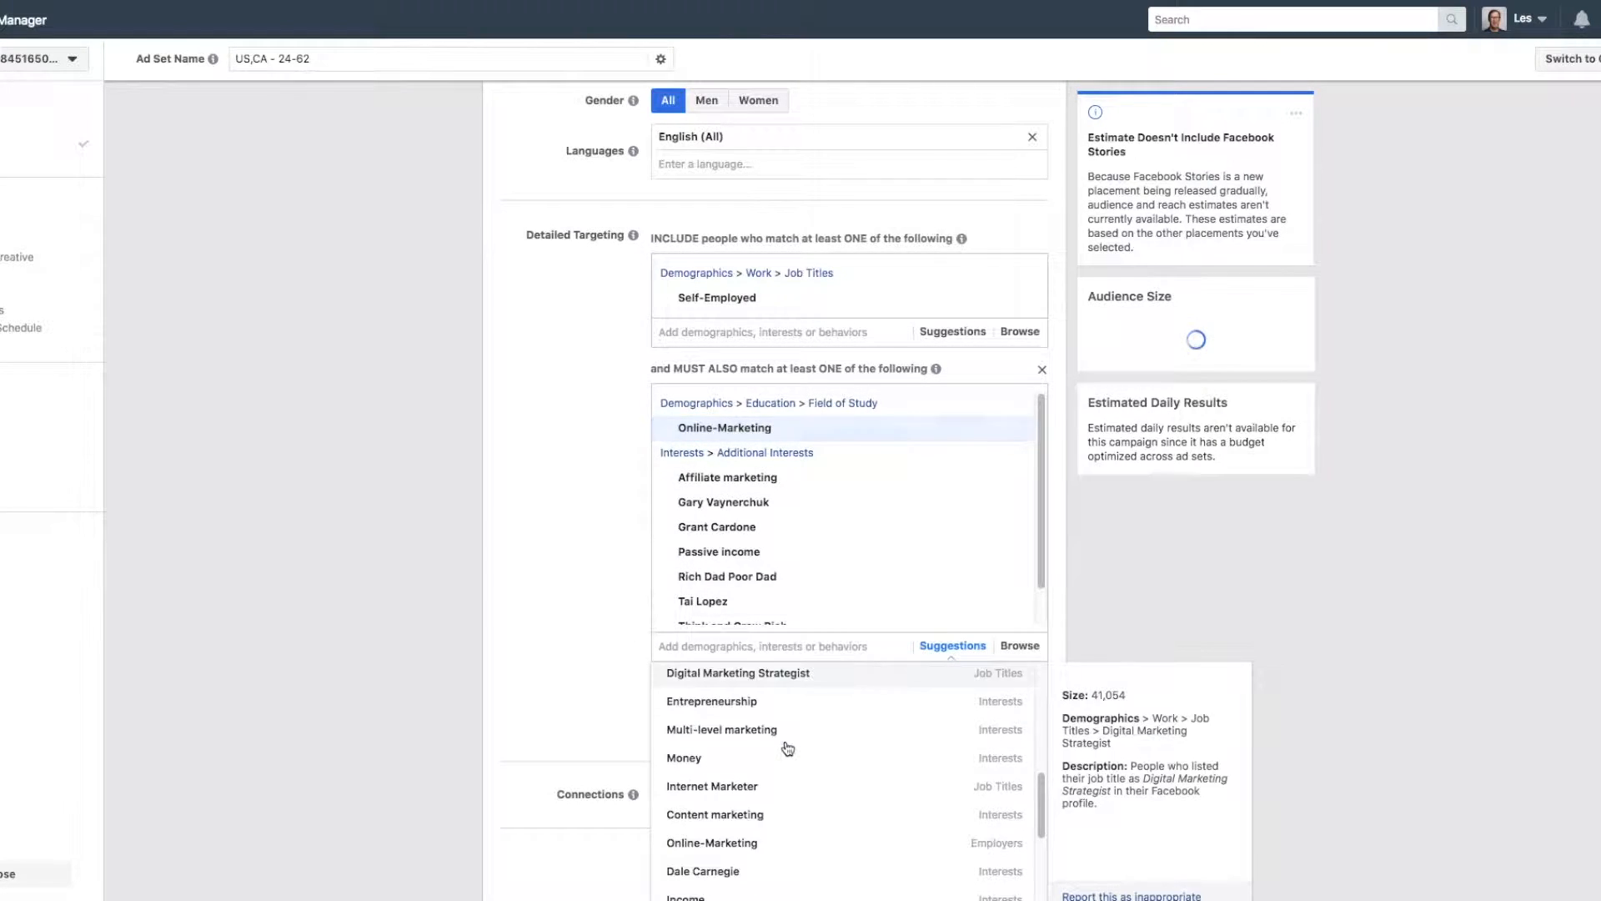
left_click(726, 787)
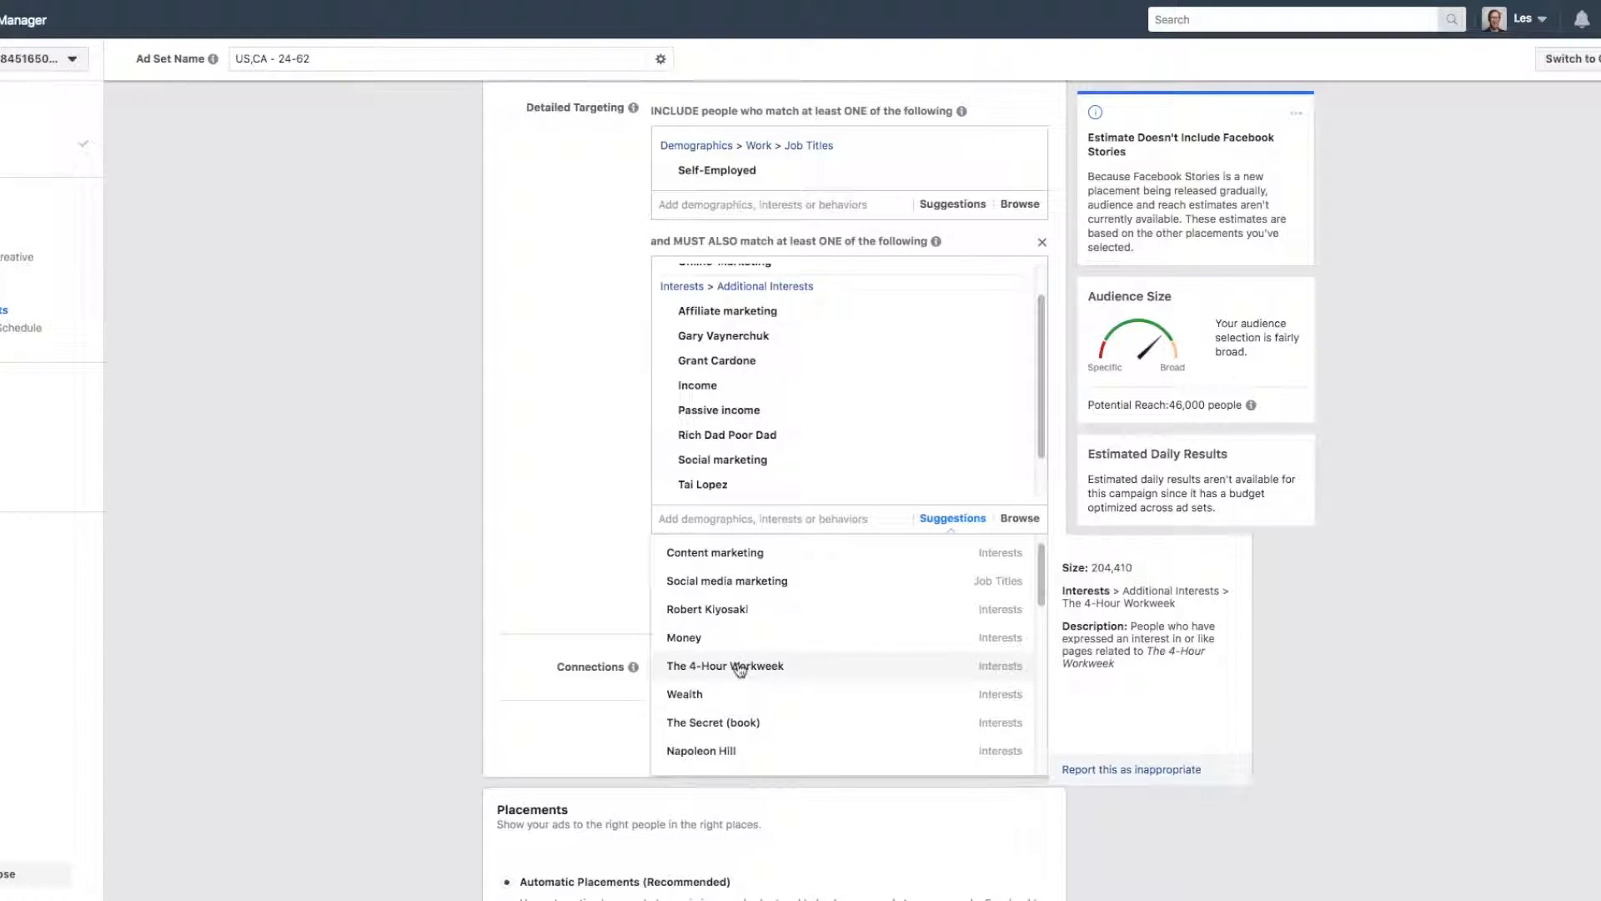
Add the suggested interests The 4-Hour Workweek and Content marketing to the narrowing criteria.
left_click(734, 665)
left_click(718, 552)
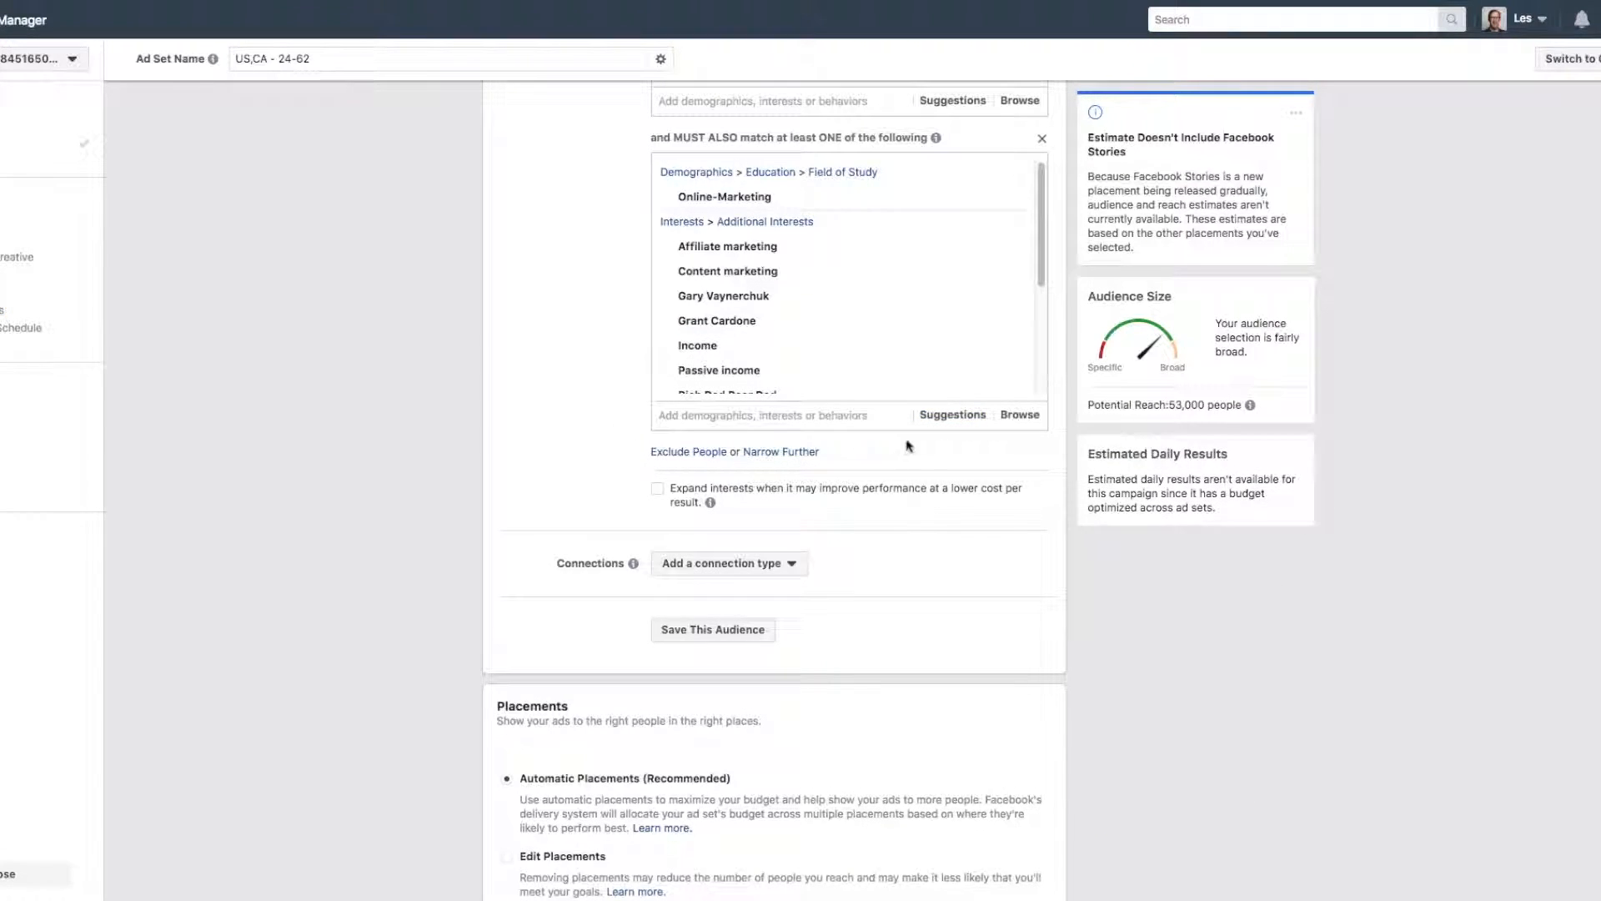
Narrow the audience further with AWeber, Bluehost, ClickBank, GetResponse, HostGator, HubSpot, Infusionsoft, MailChimp and MaxBounty Inc.
left_click(763, 452)
type("AWeber")
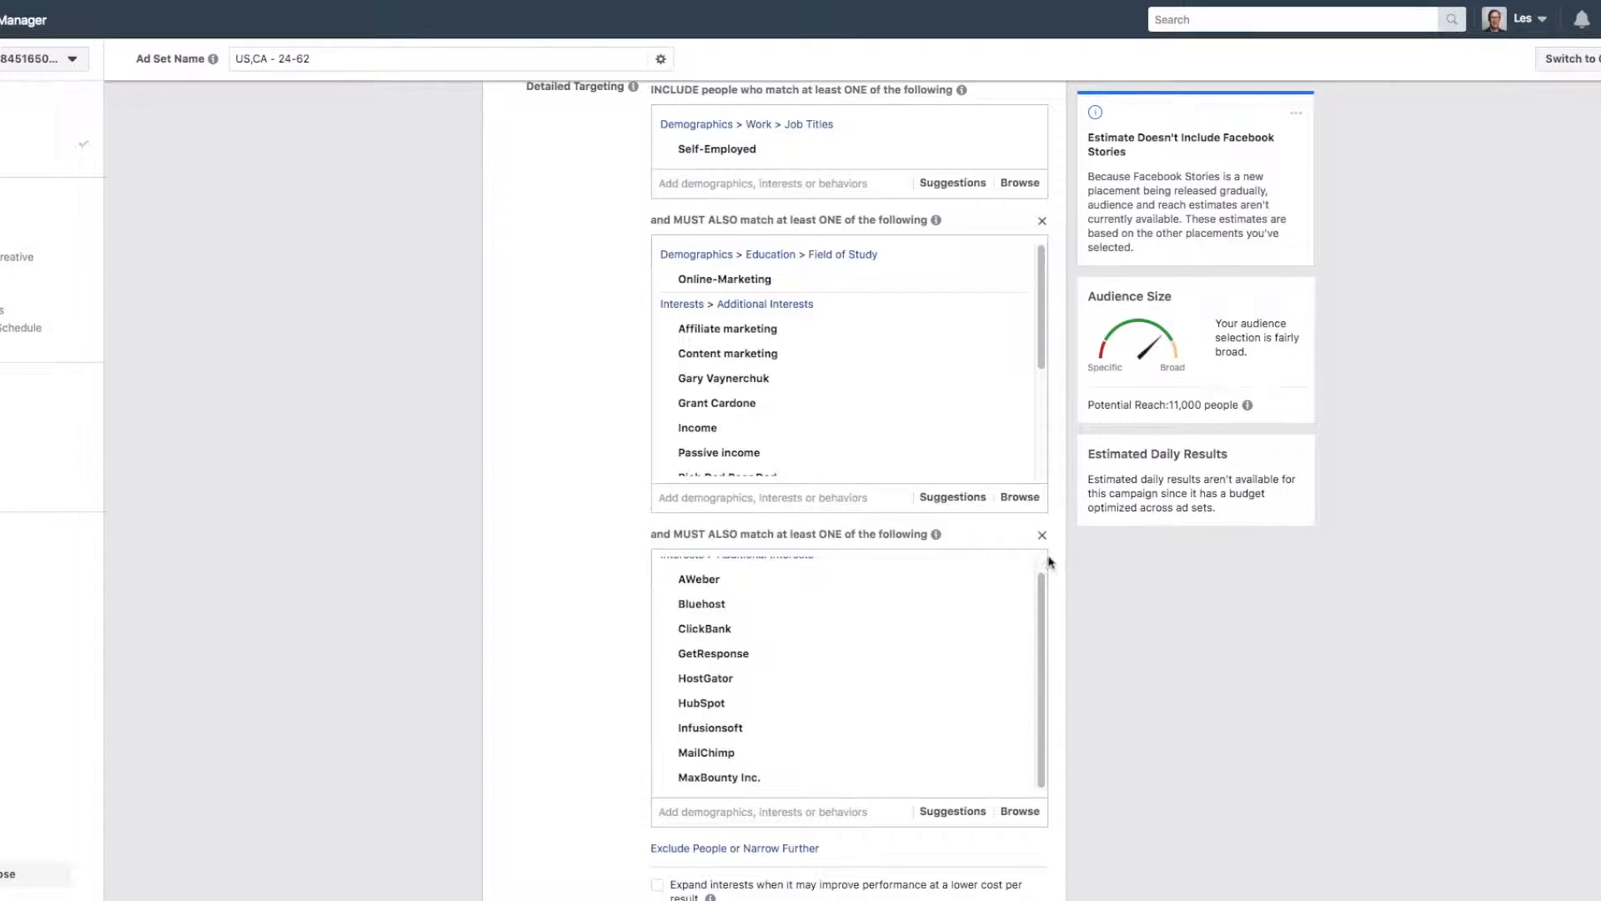
scroll(593, 420, "up", 2)
scroll(592, 419, "down", 2)
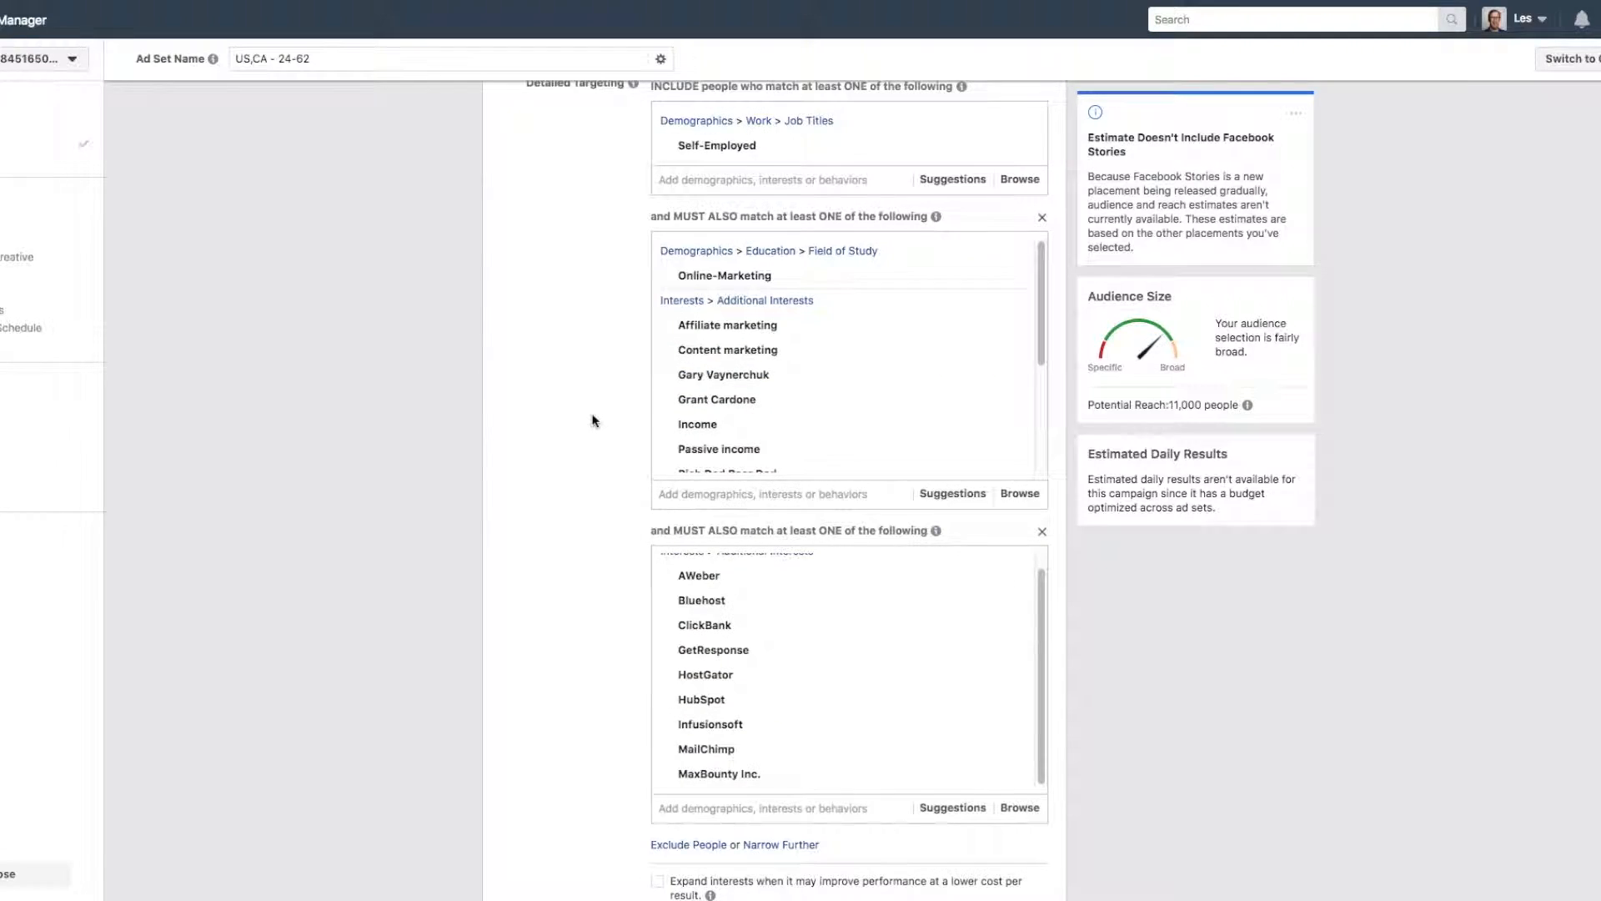
scroll(592, 420, "up", 1)
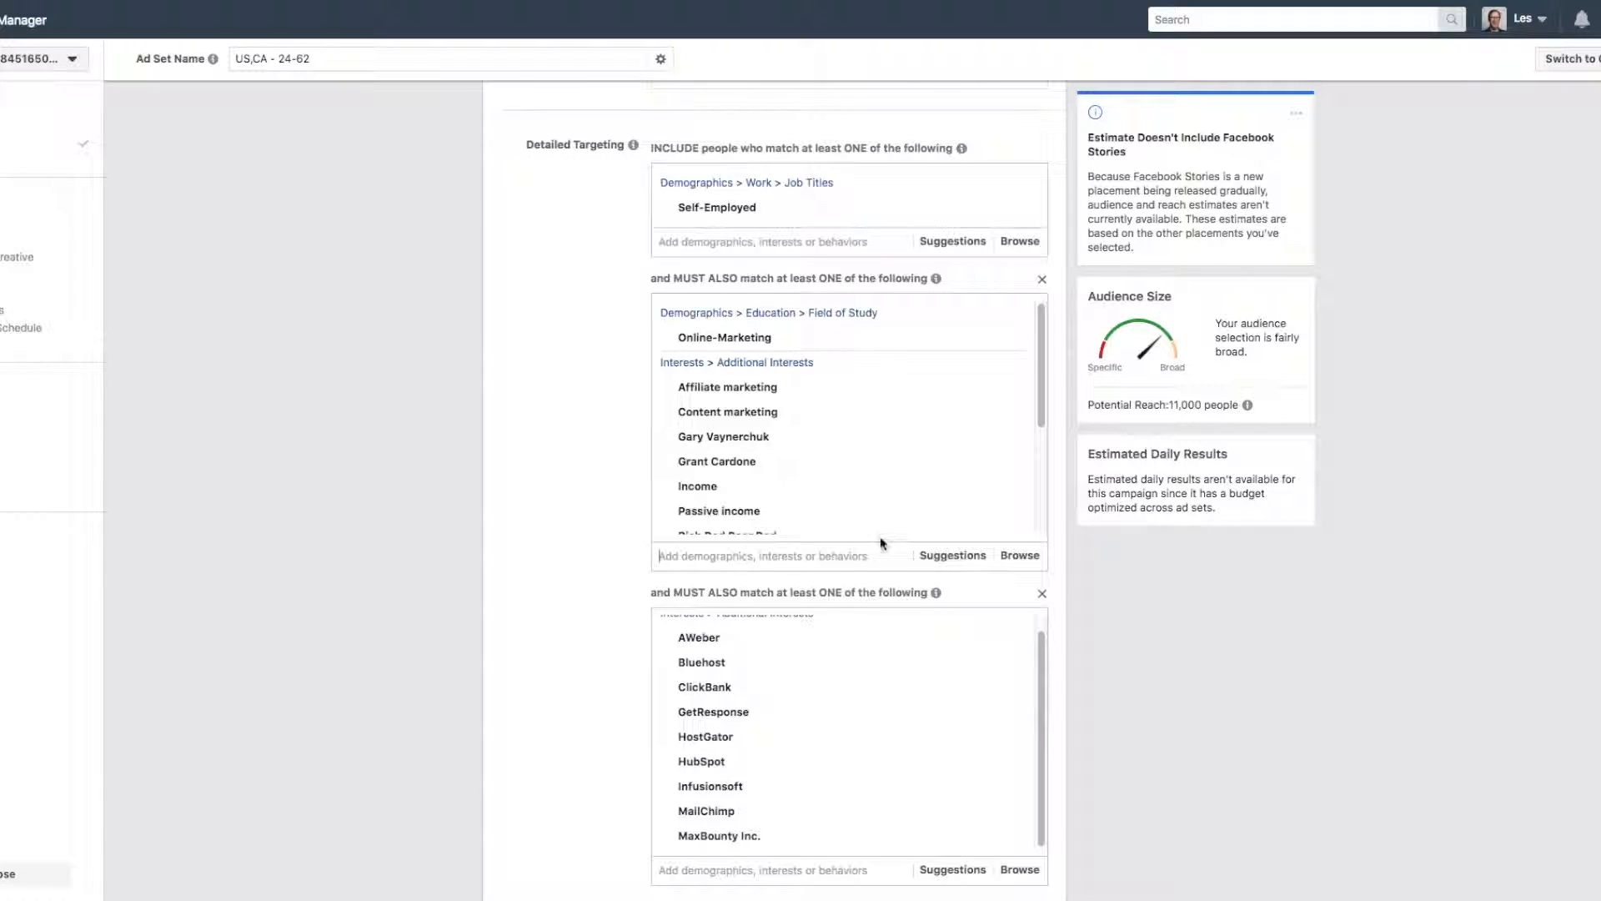
Add Digital marketing, Online advertising, Robert Kiyosaki, Social media marketing and the job title Internet marketing to the first narrowing group.
left_click(949, 556)
mouse_move(884, 489)
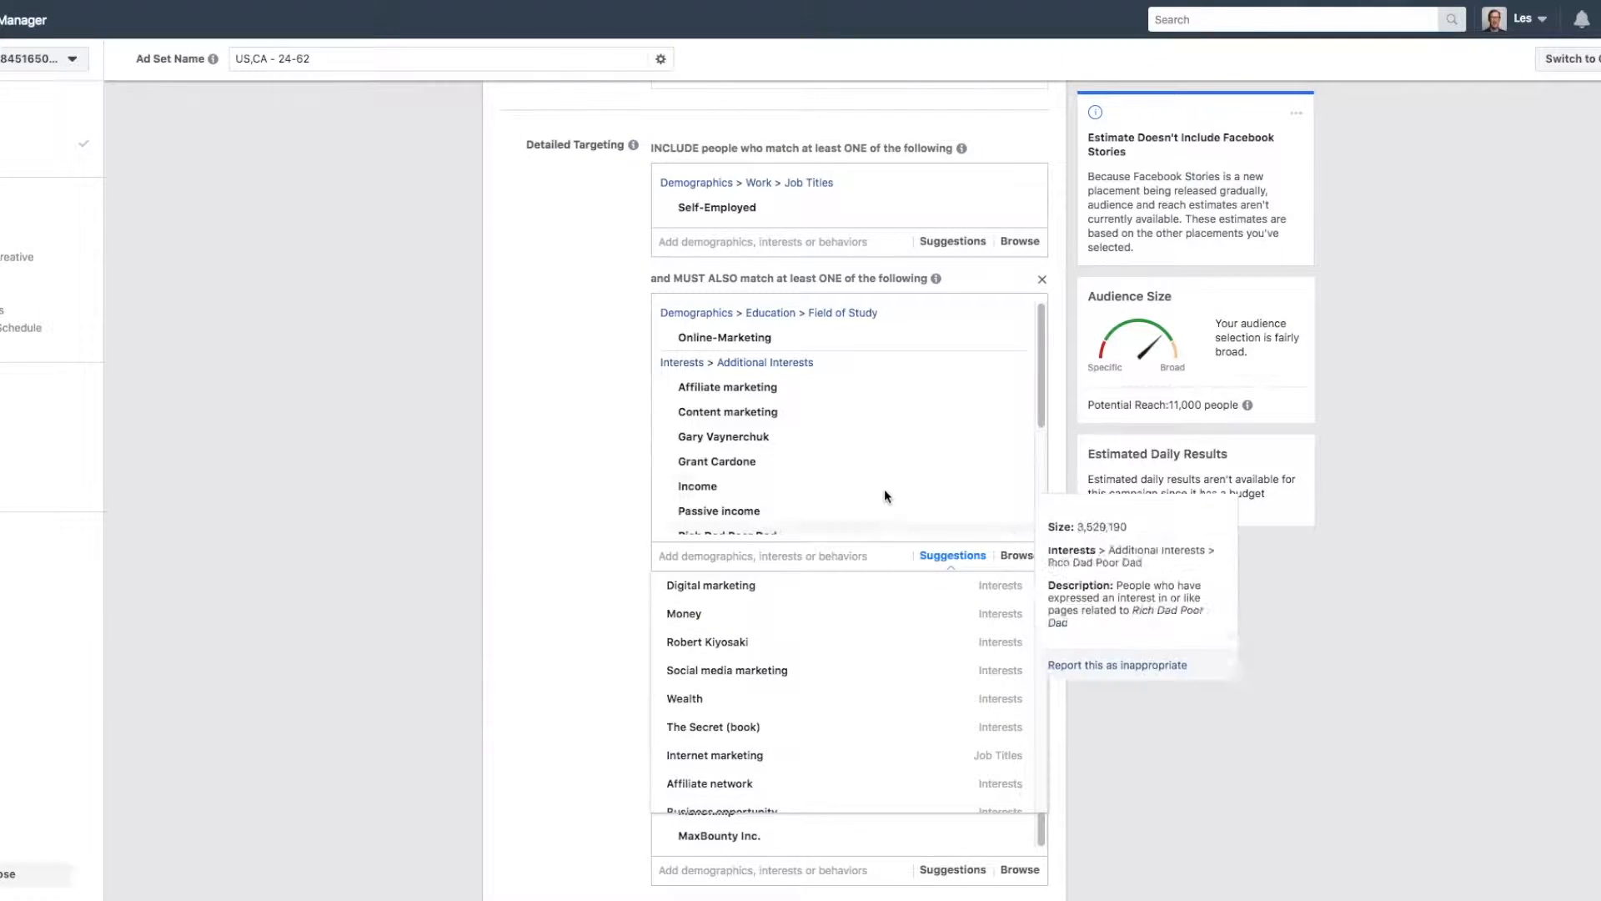
scroll(887, 477, "down", 2)
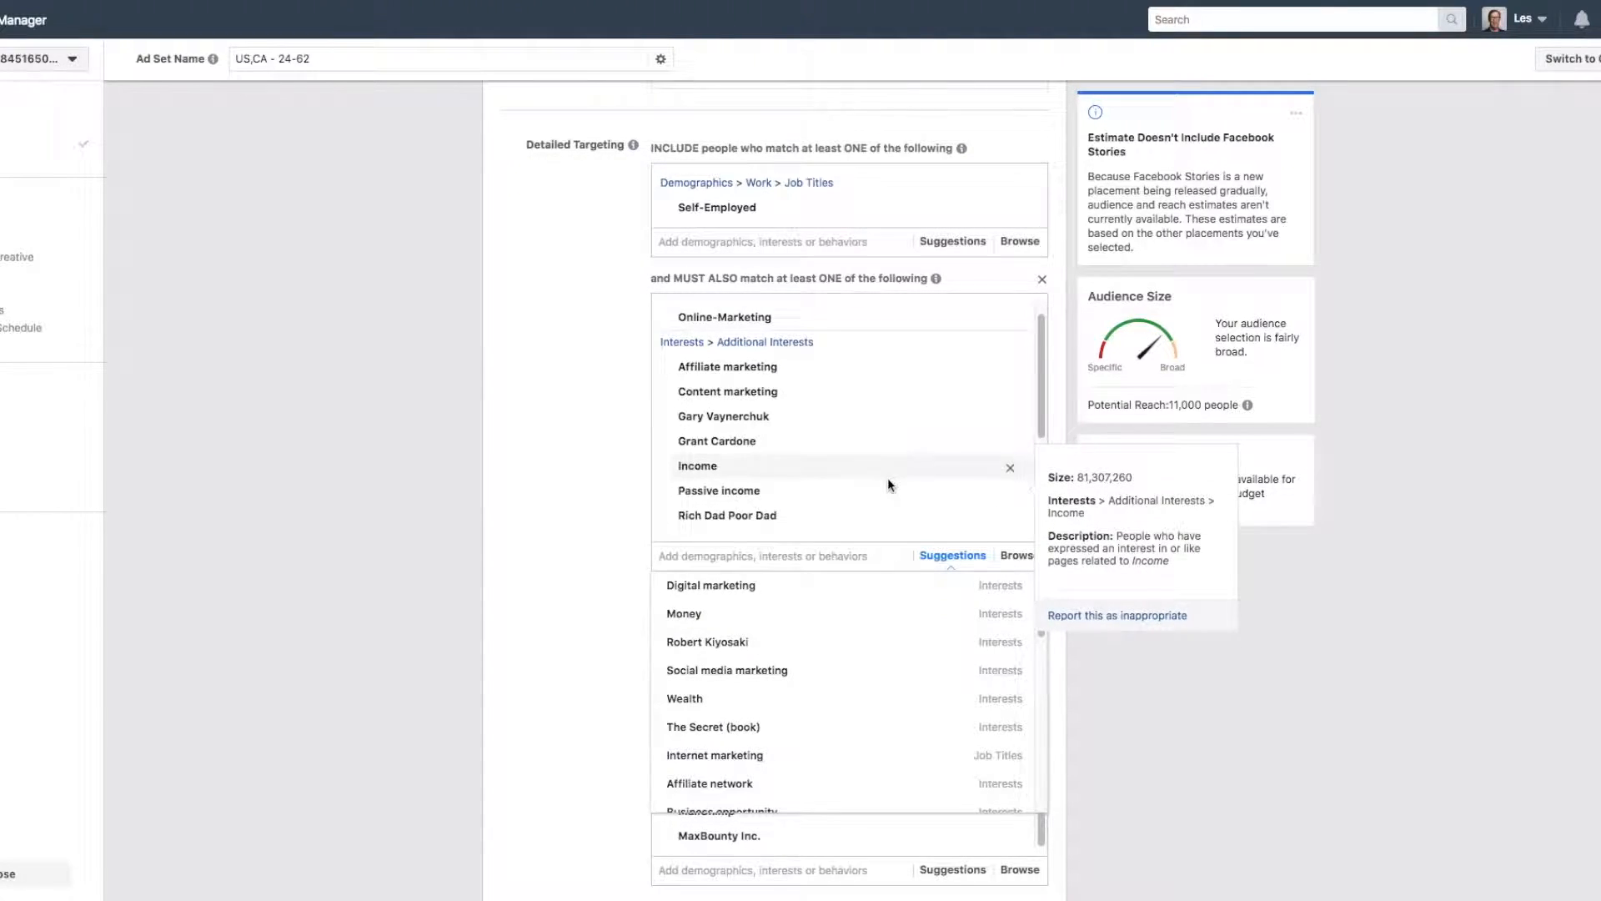
left_click(737, 587)
left_click(709, 584)
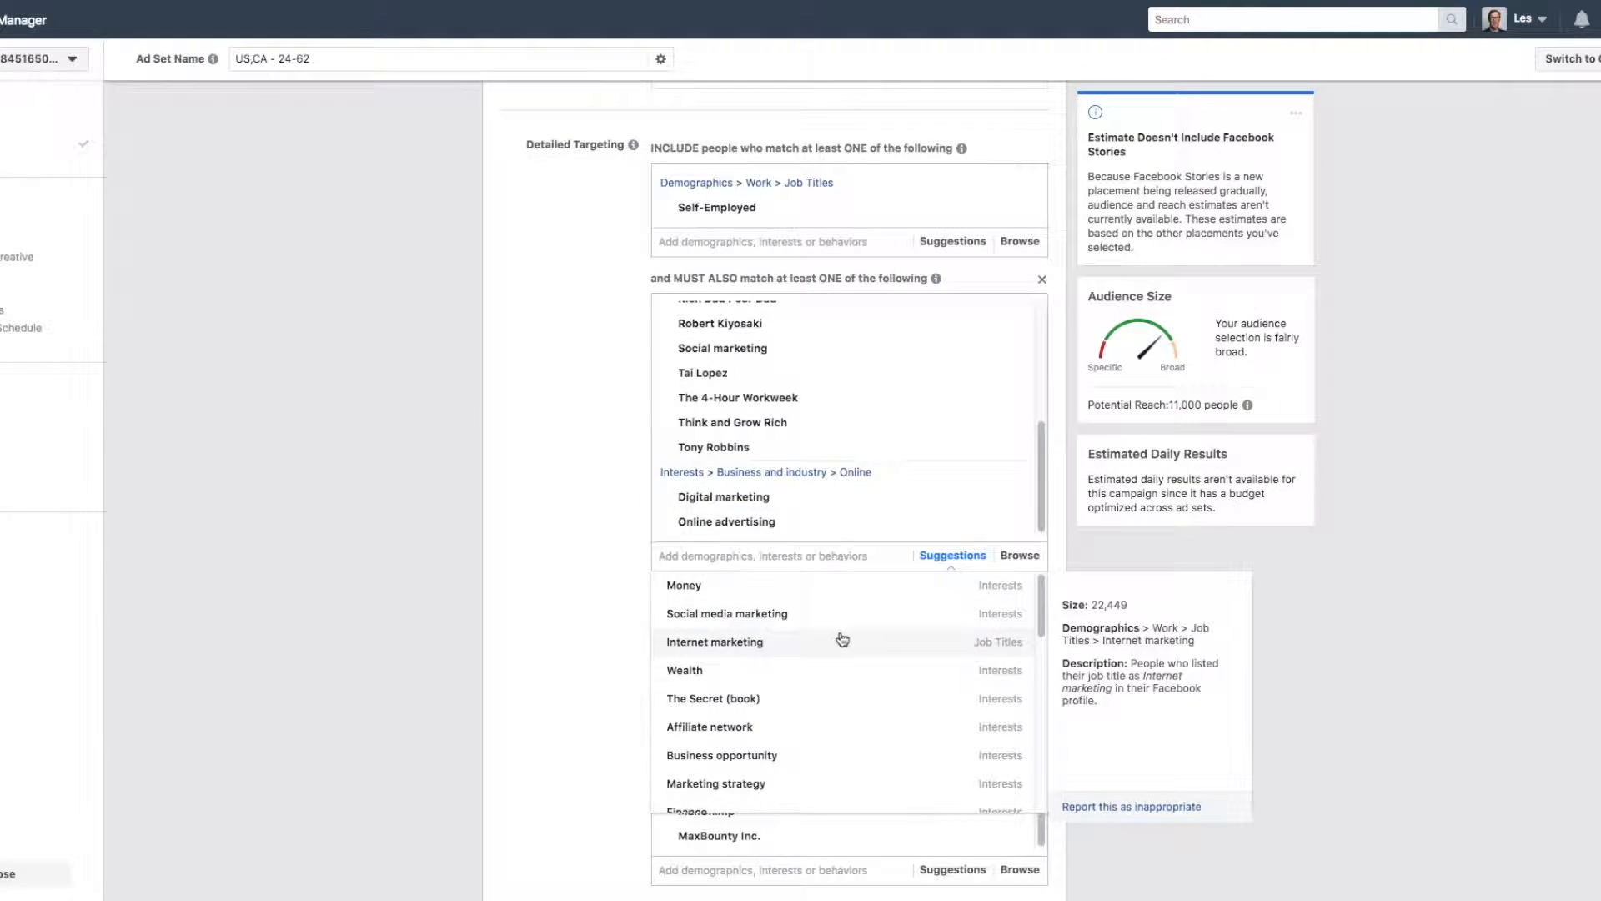
left_click(771, 616)
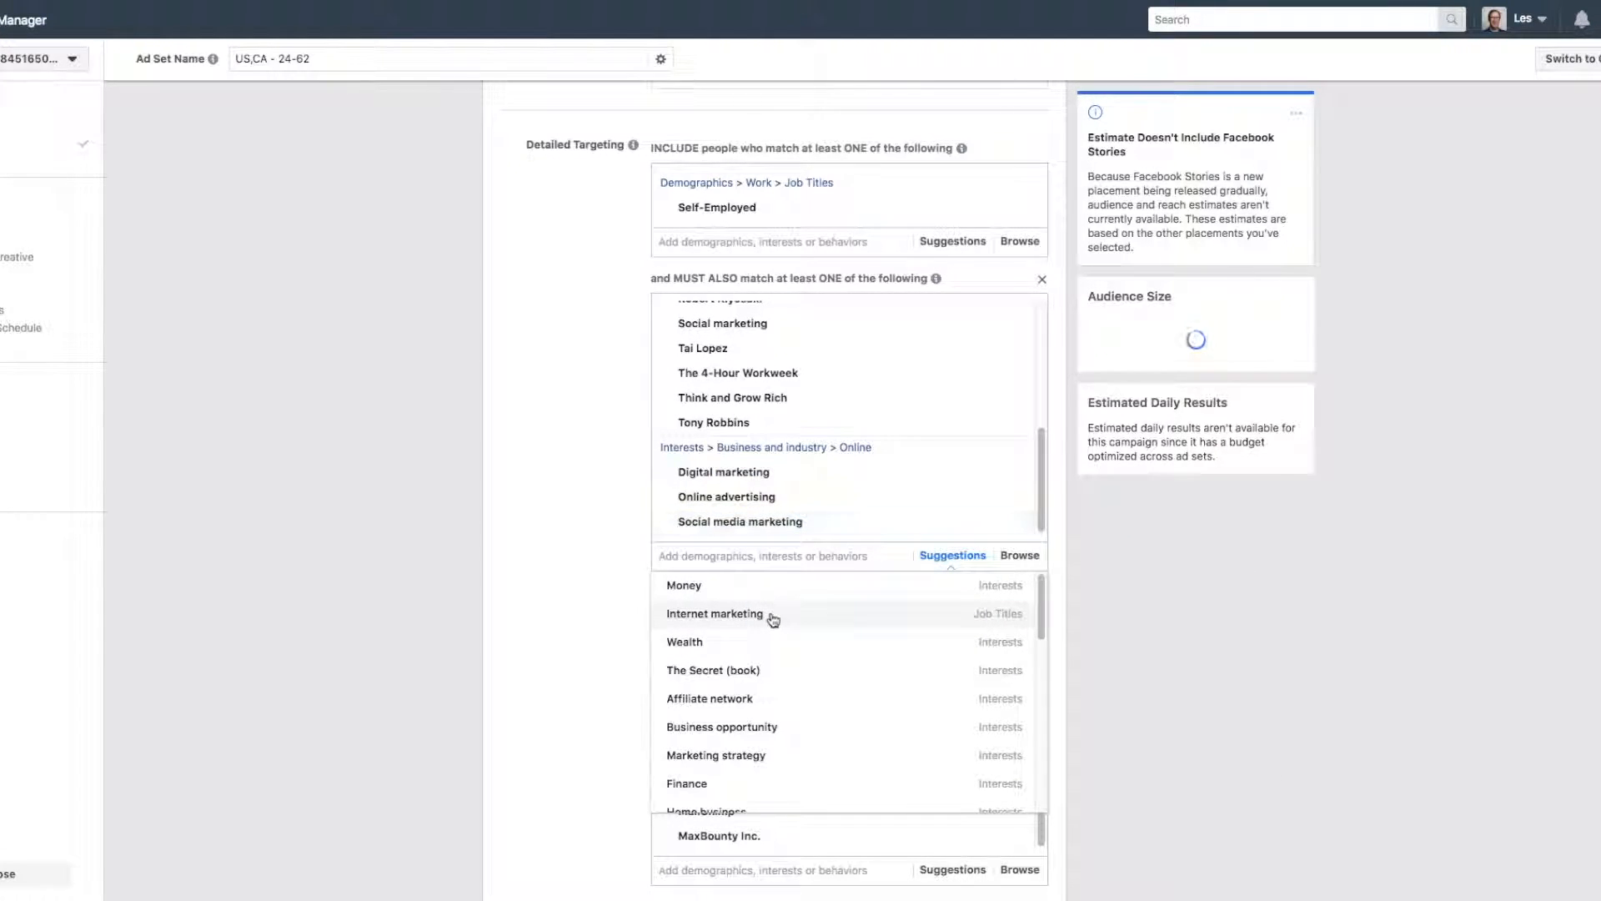
left_click(771, 616)
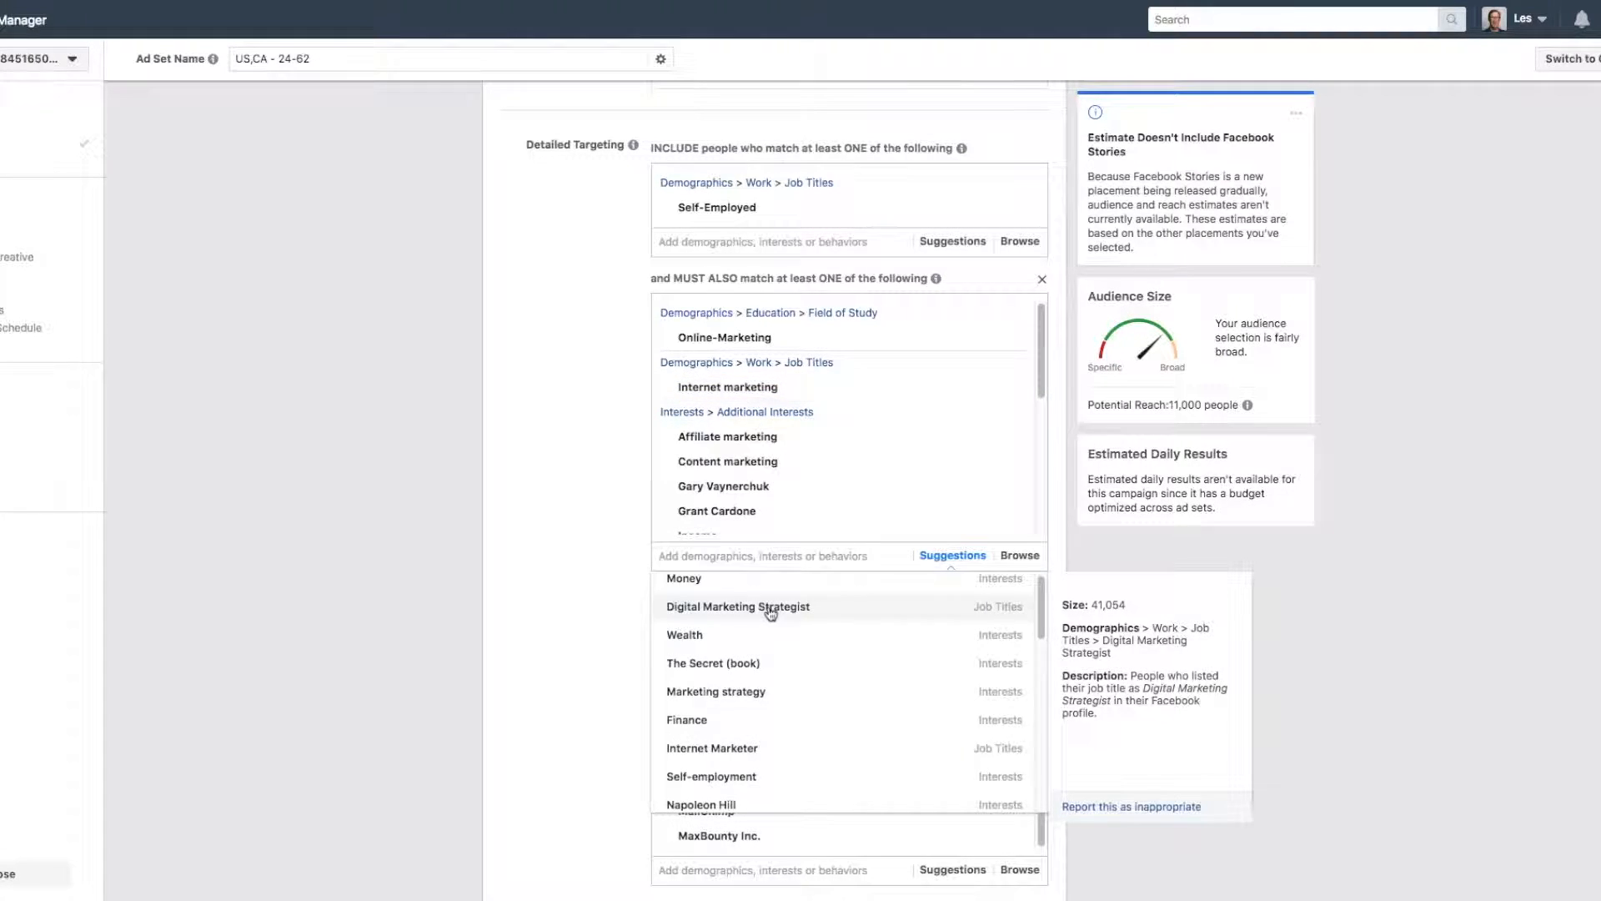
Extend the first narrowing group with the suggestions Wealth, Marketing strategy, Internet Marketer, AdWords and Advertising.
scroll(750, 617, "down", 1)
left_click(717, 619)
left_click(734, 667)
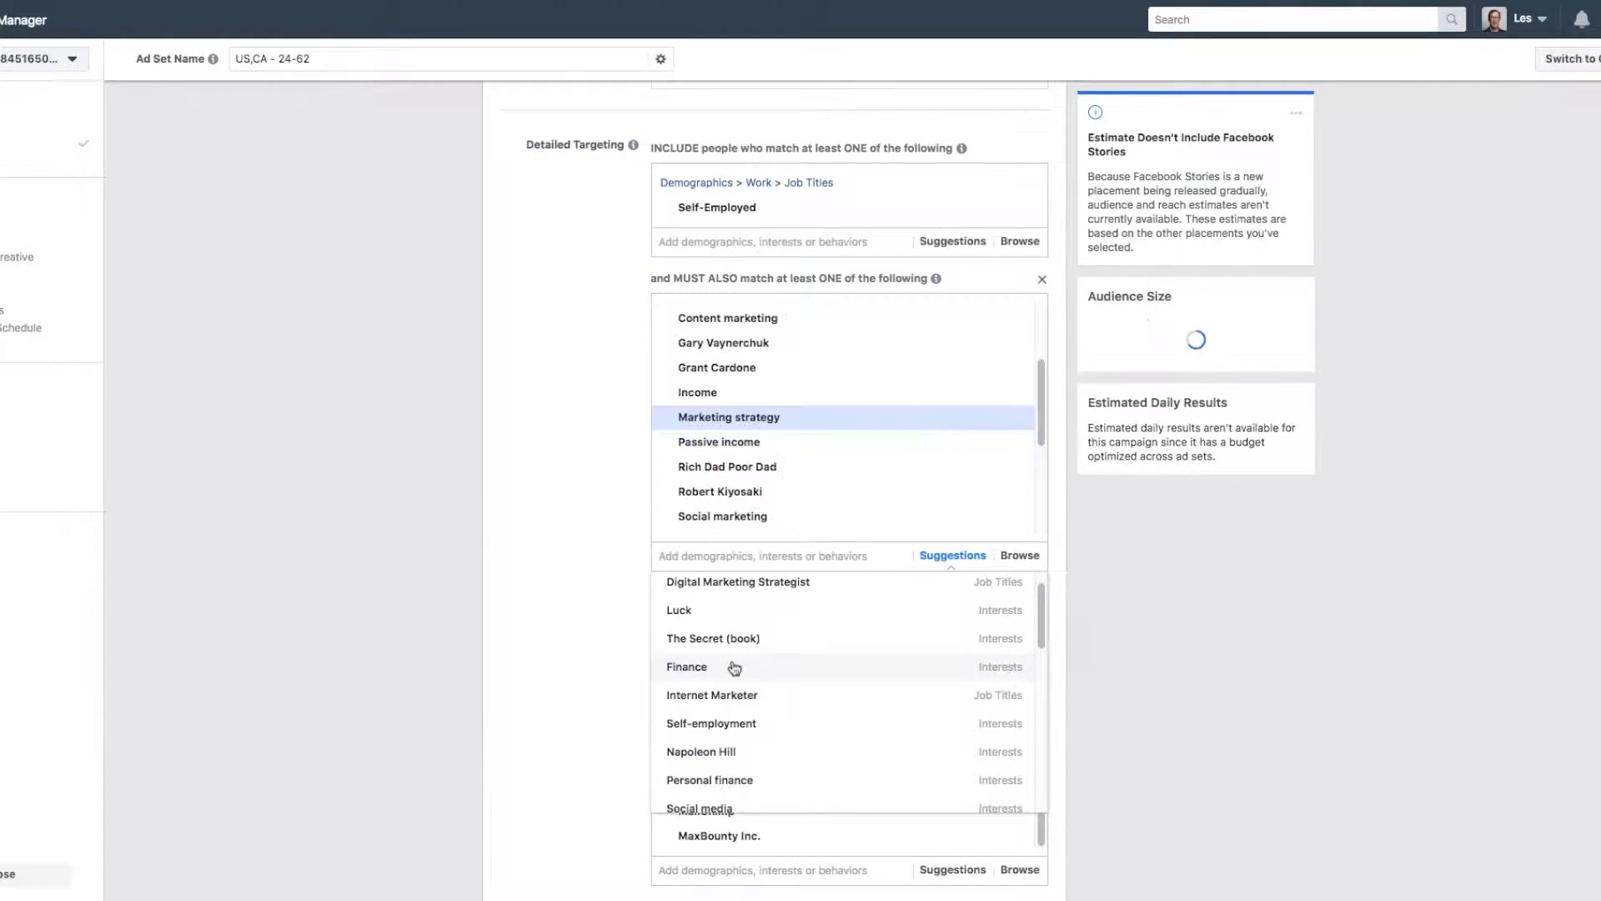
scroll(754, 689, "down", 1)
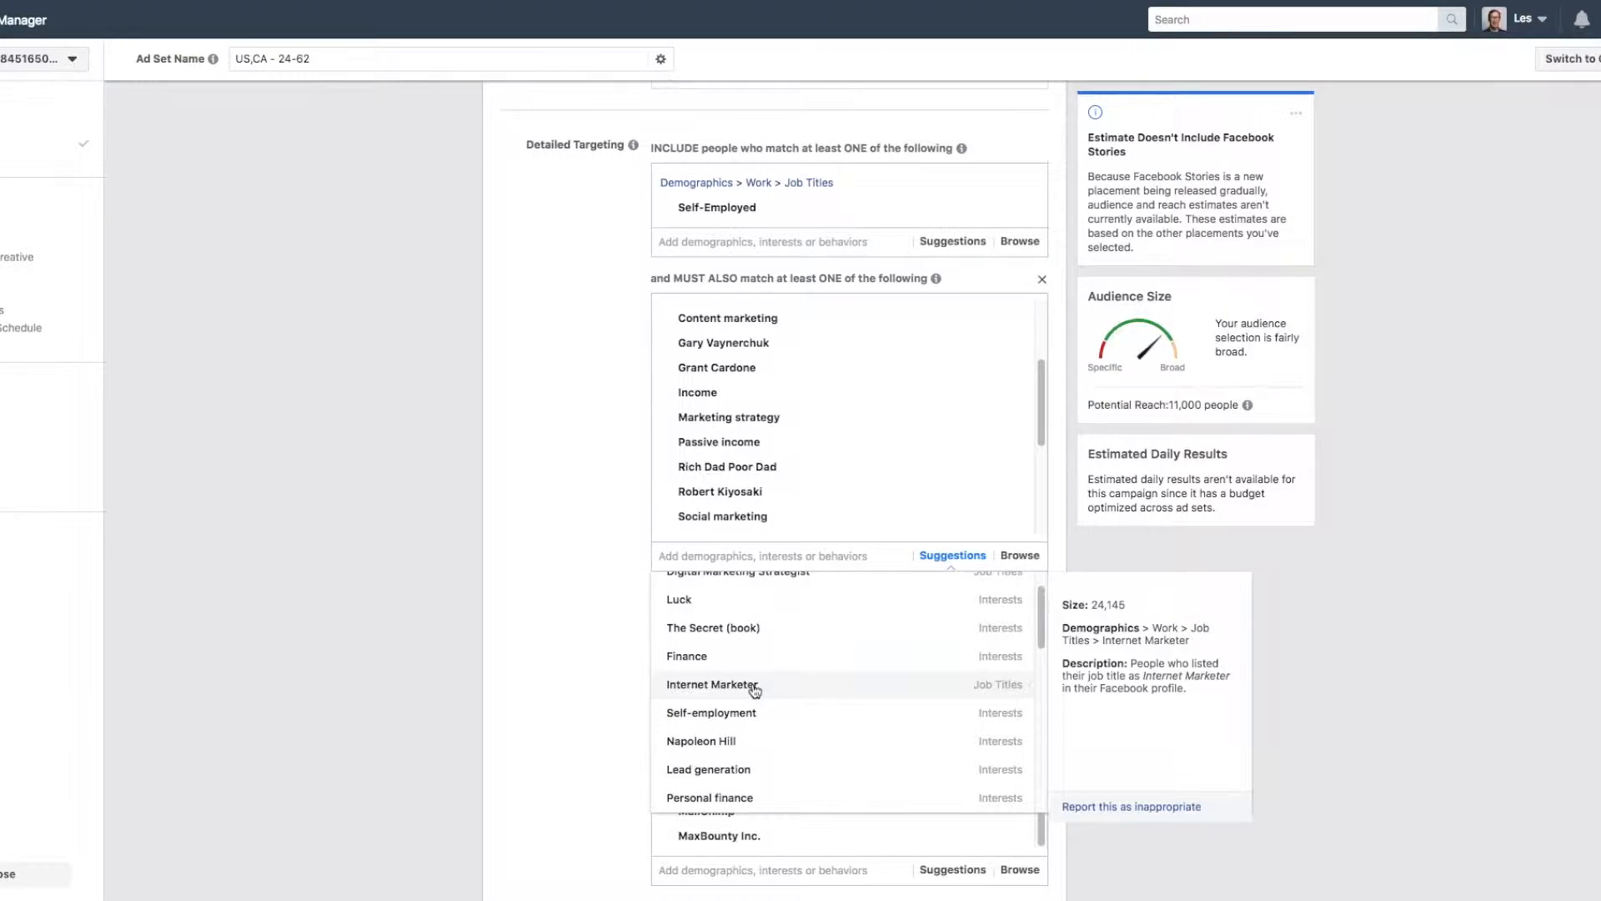
left_click(755, 686)
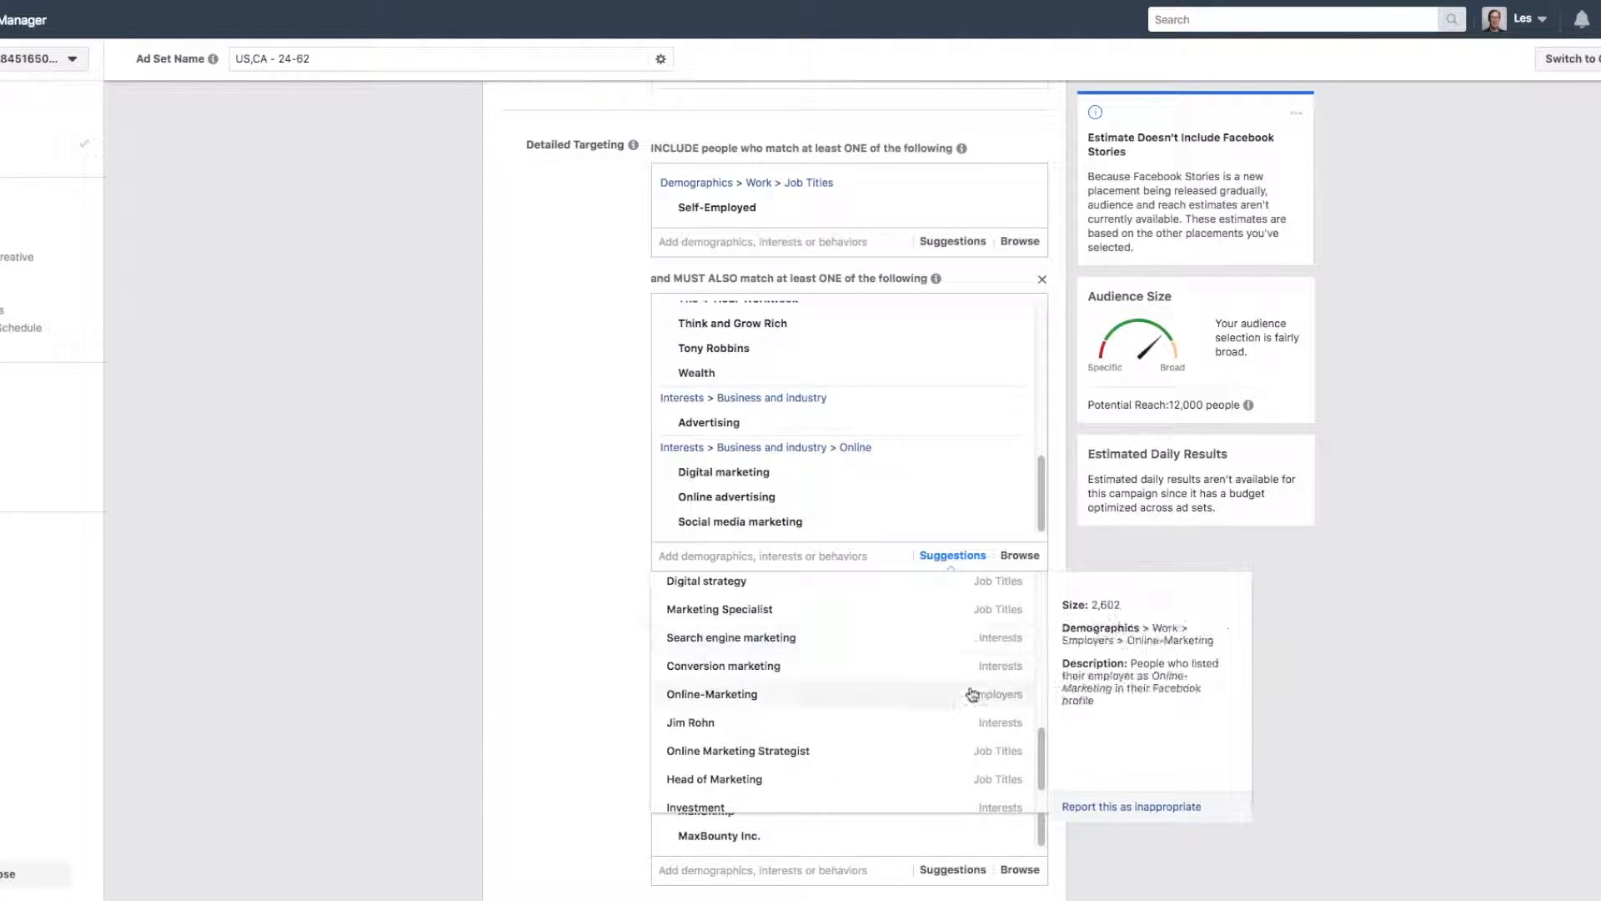
scroll(854, 679, "down", 1)
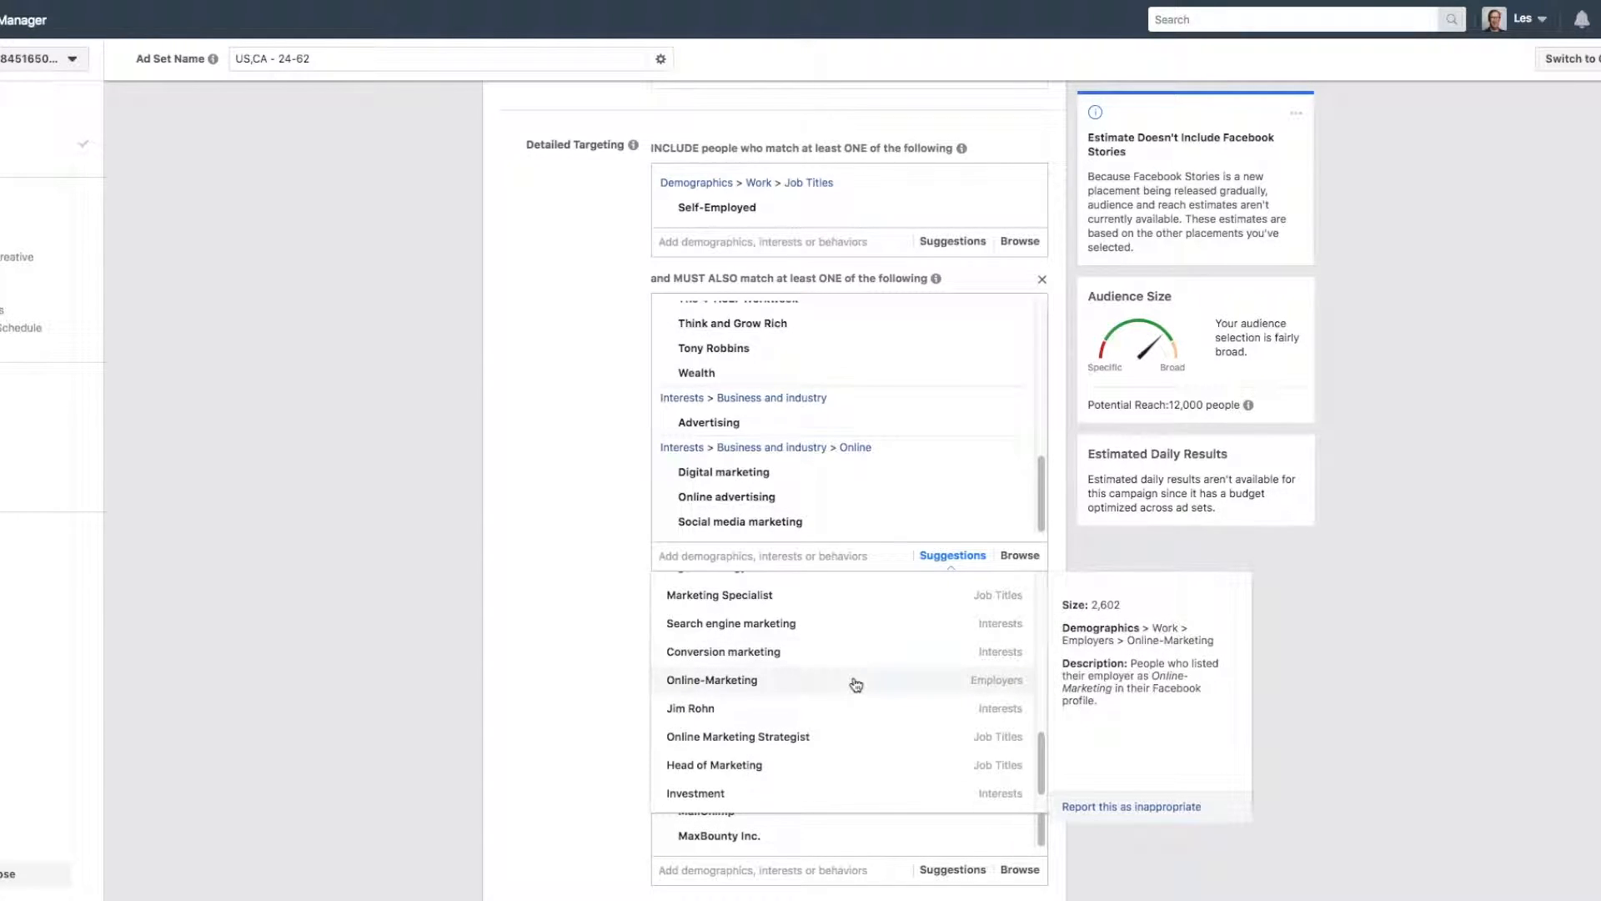
left_click(586, 410)
Switch the ad set from automatic to edited placements and check the device type options.
scroll(572, 503, "down", 9)
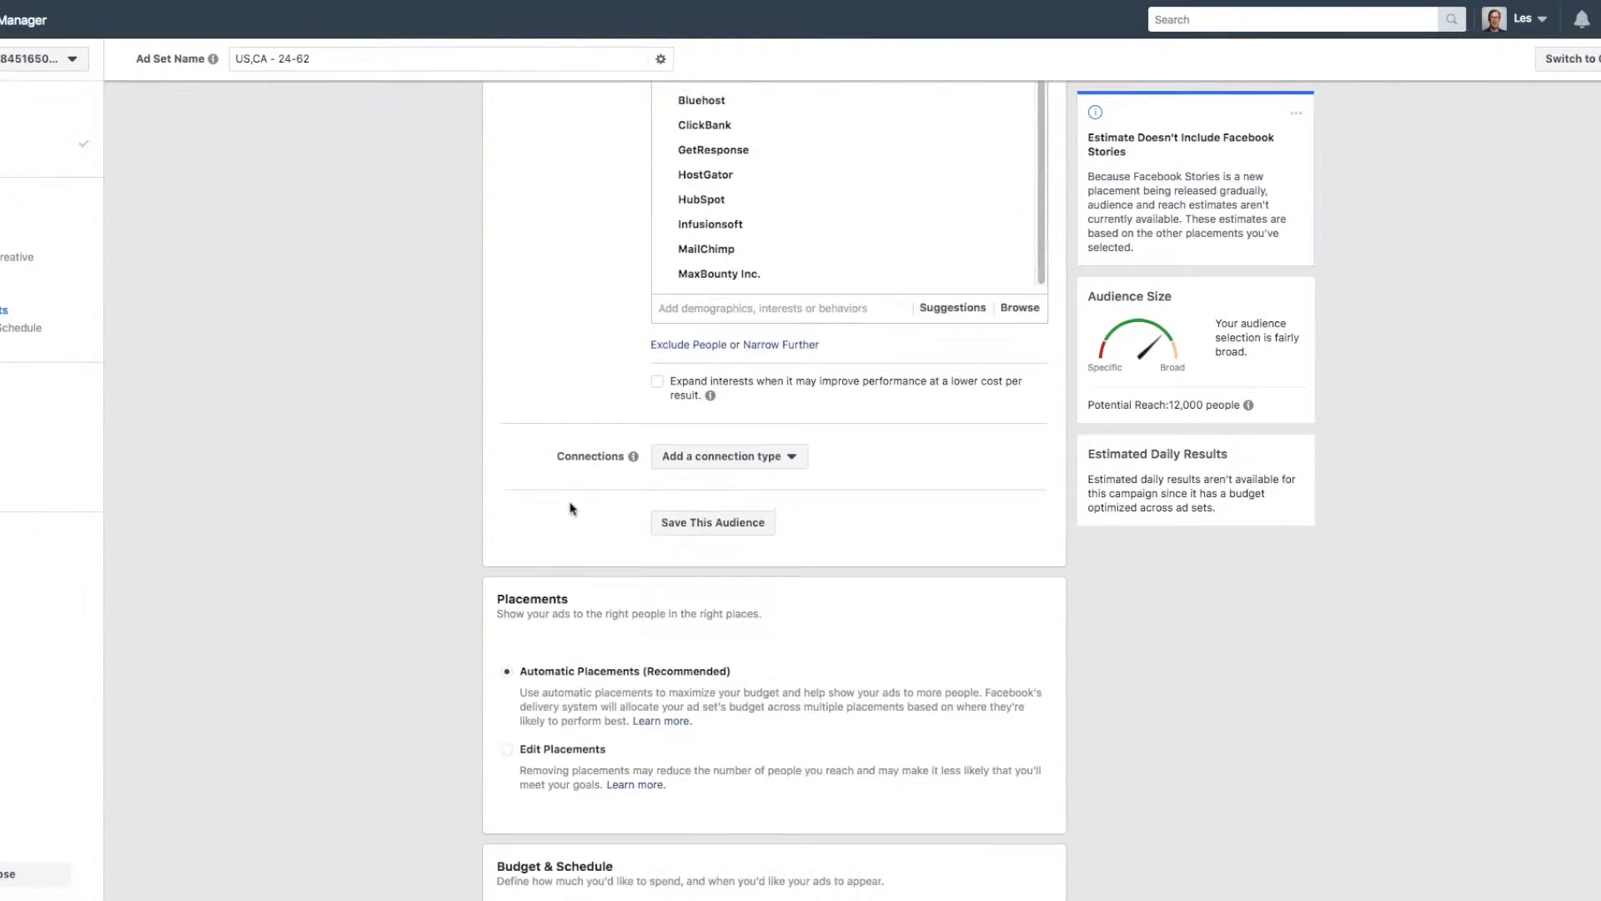
scroll(515, 584, "down", 2)
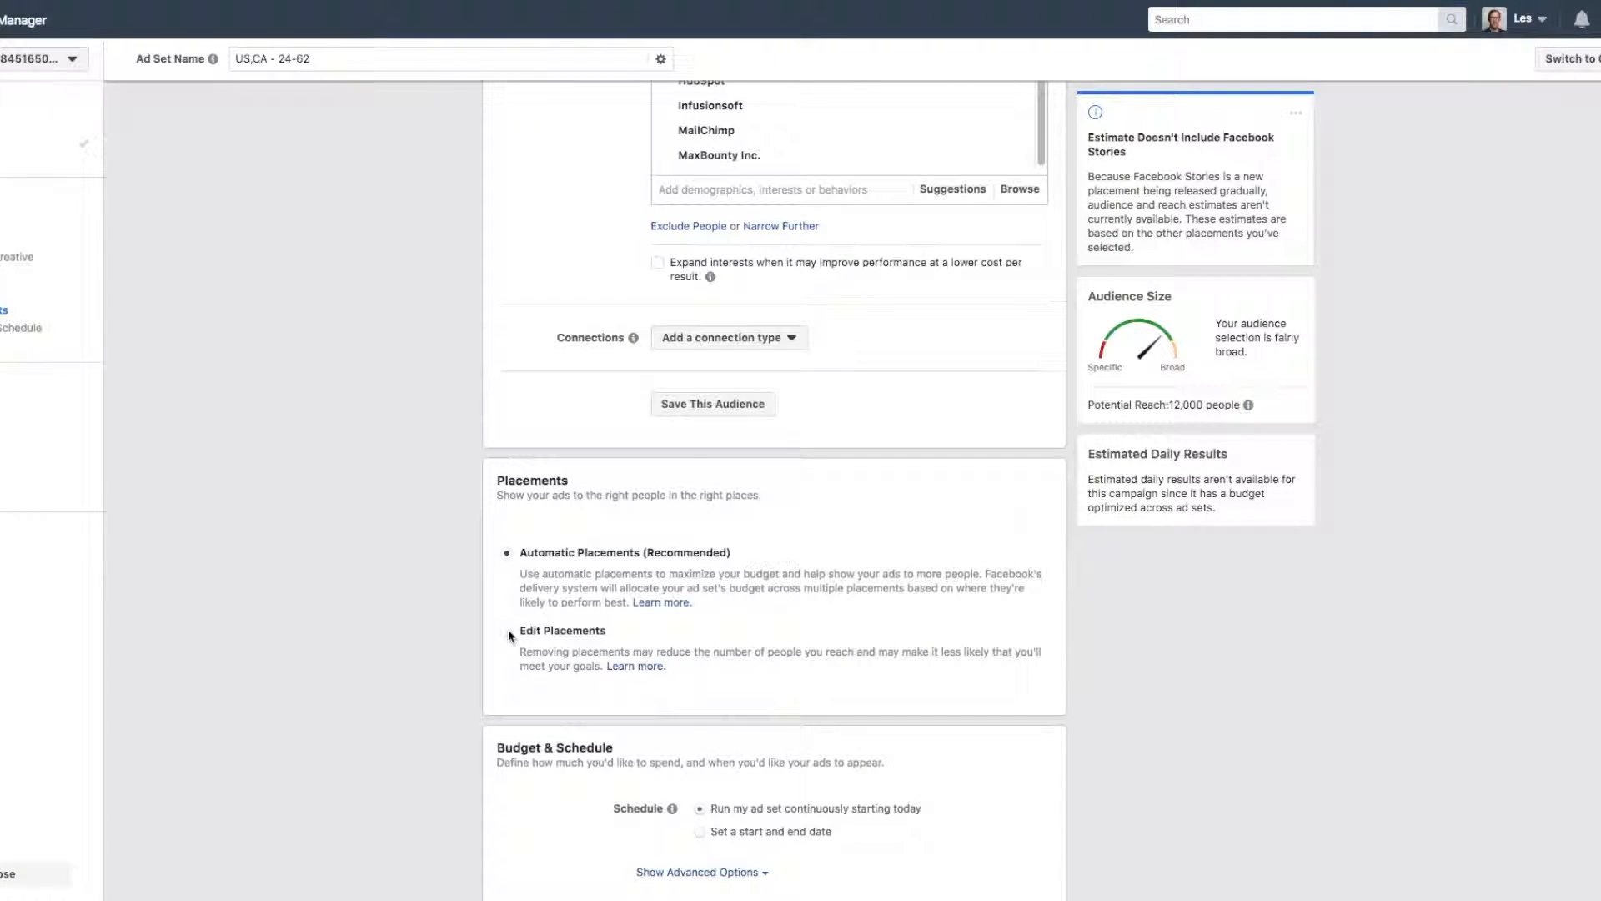
left_click(507, 631)
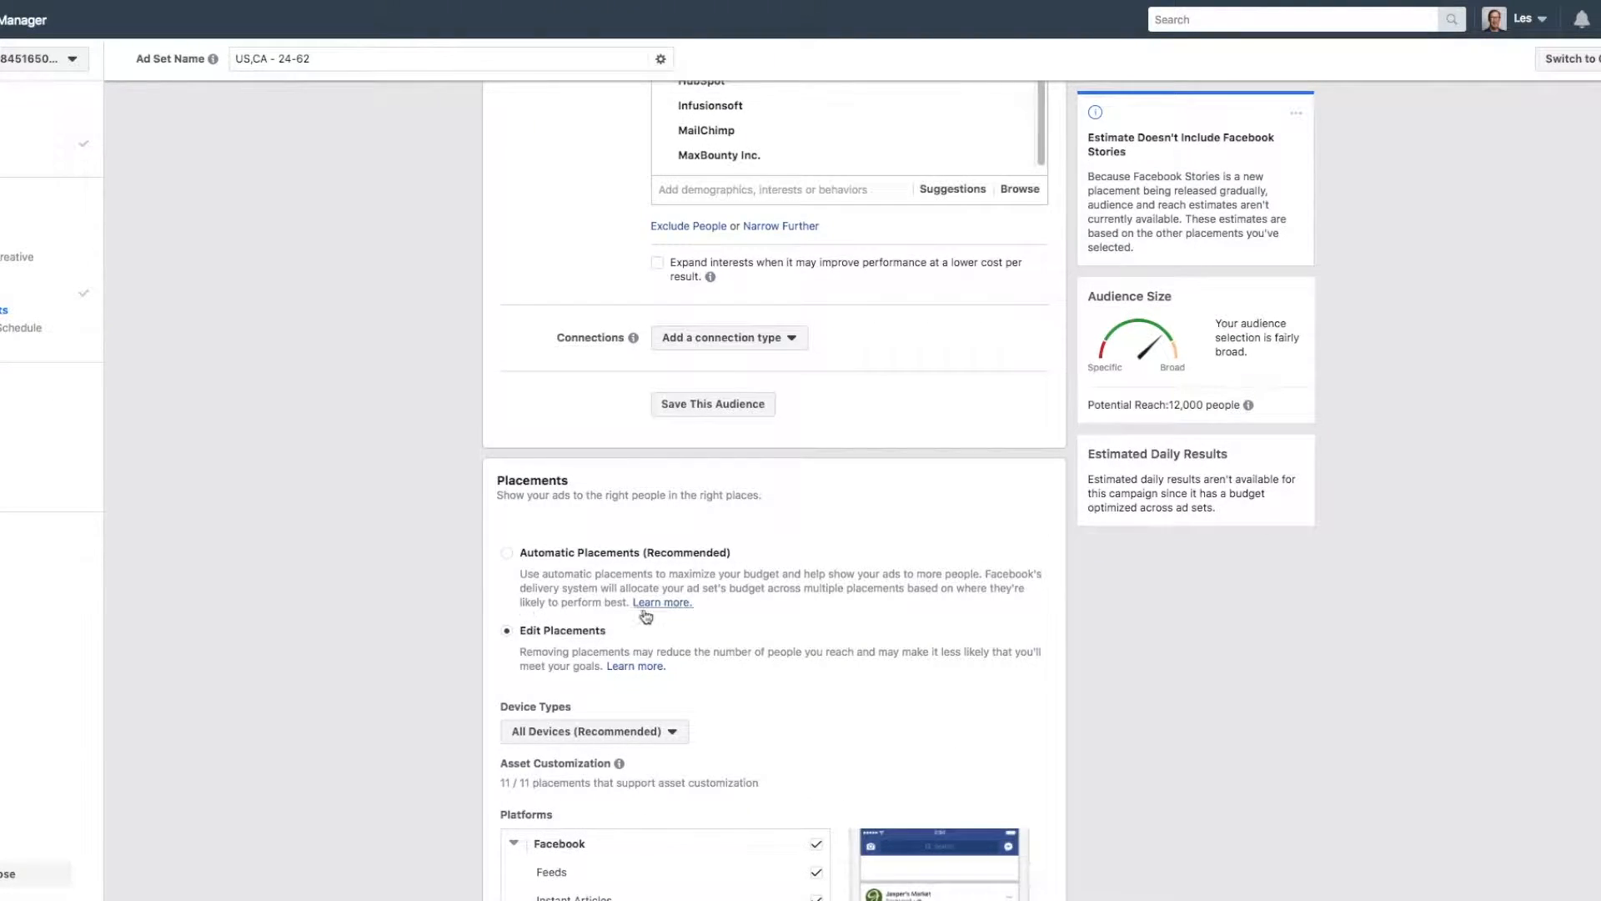
scroll(644, 616, "down", 6)
left_click(674, 355)
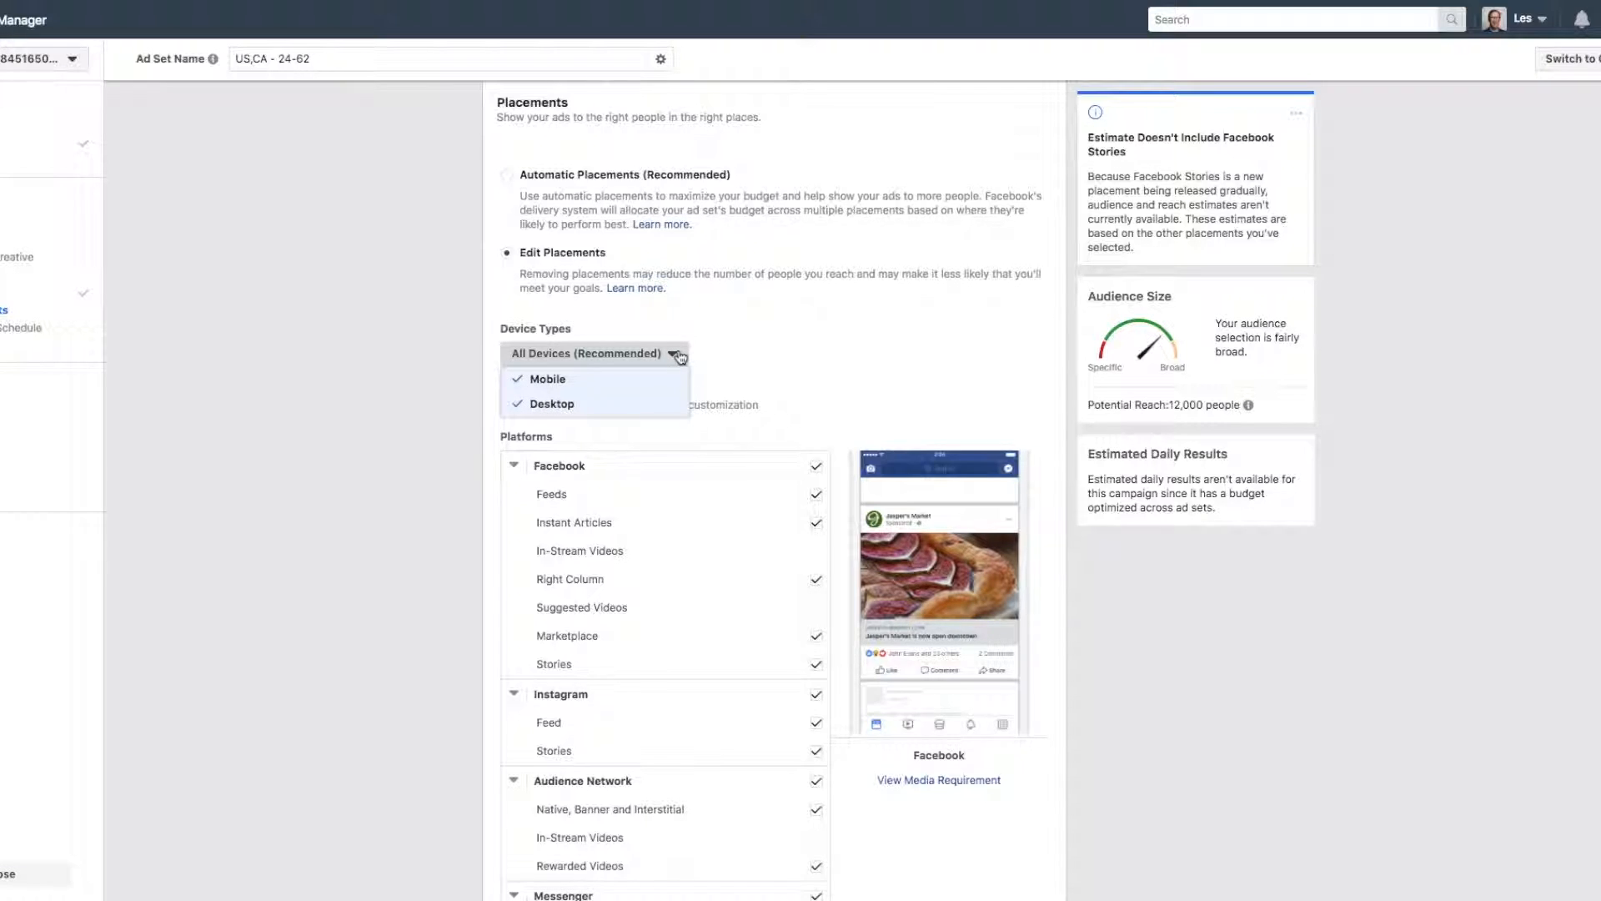
left_click(847, 344)
Remove the Audience Network and Facebook Right Column placements and limit mobile delivery to devices connected to Wi-Fi.
scroll(767, 492, "down", 5)
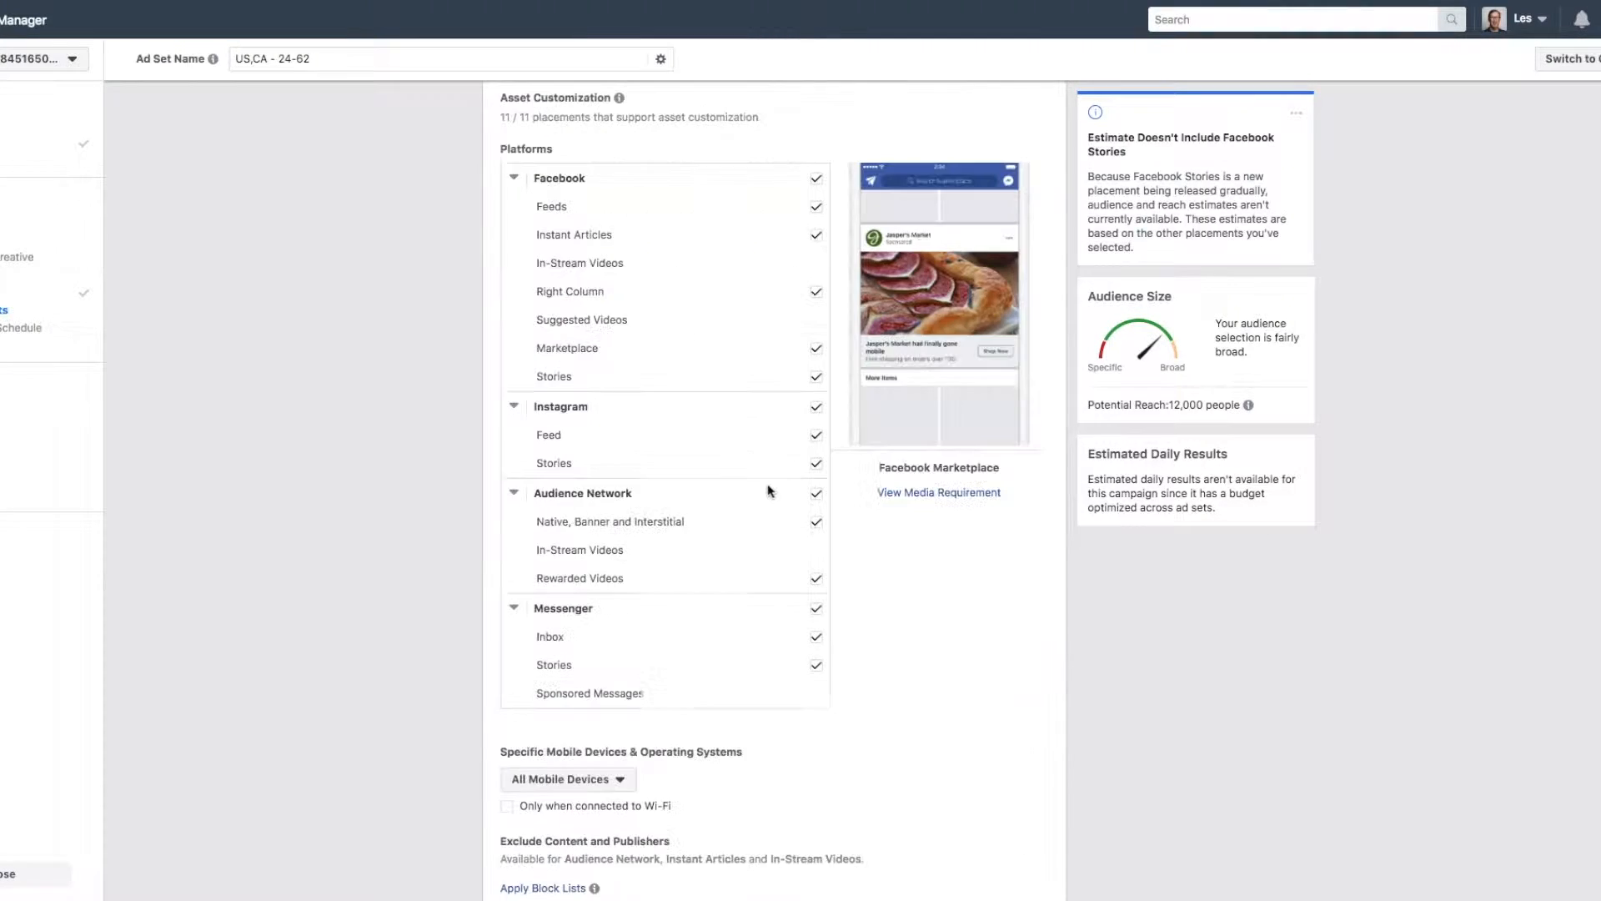
left_click(816, 498)
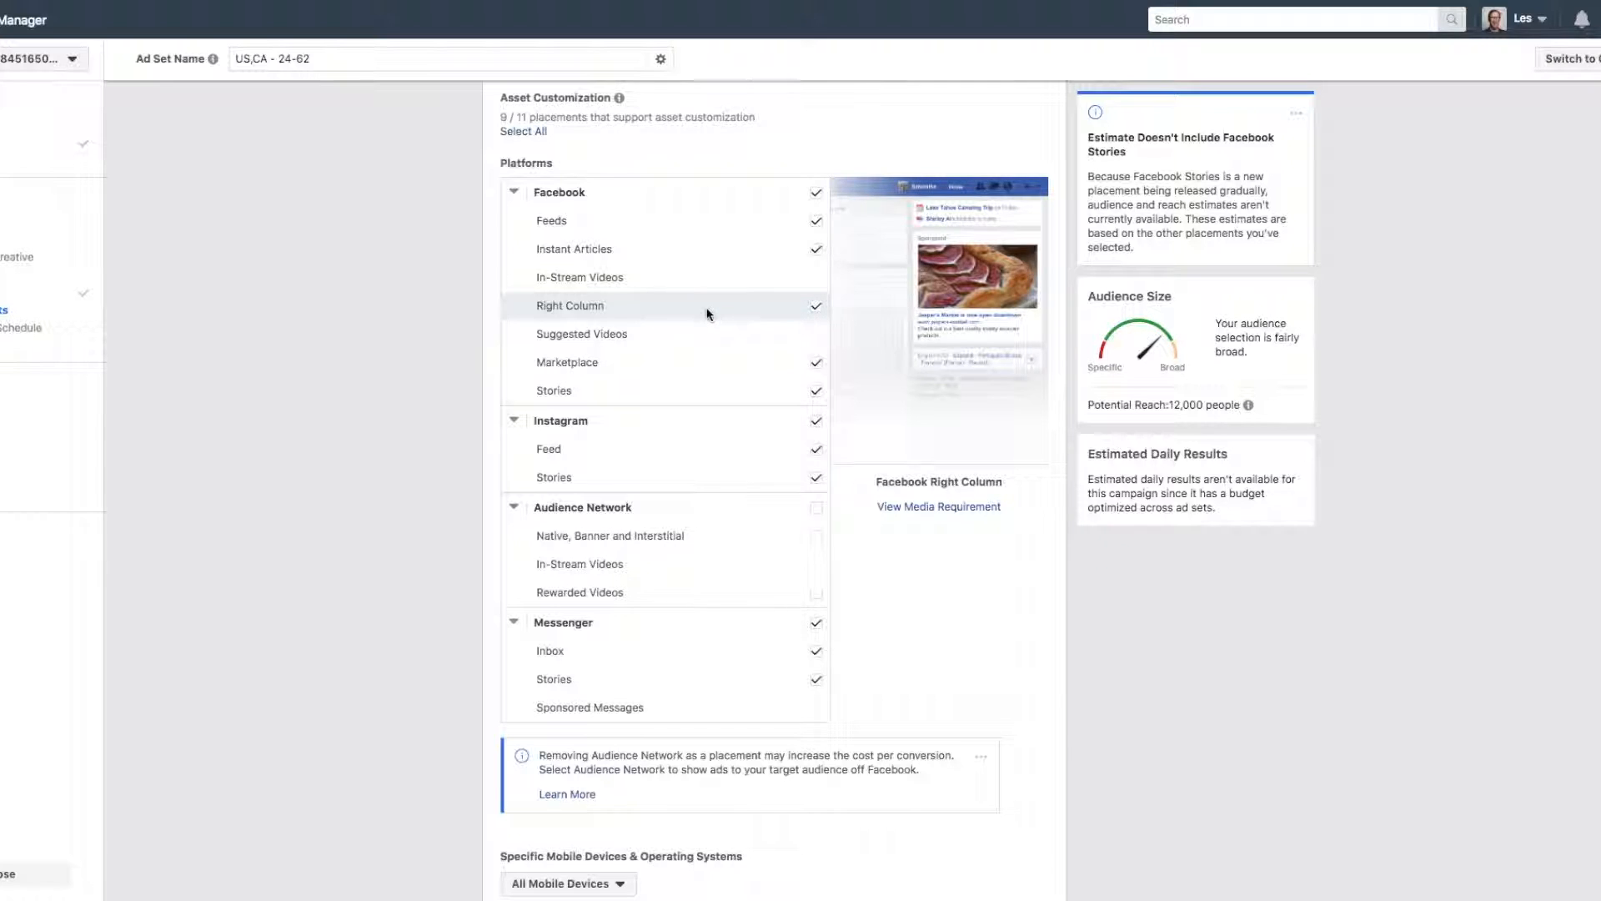
left_click(816, 306)
scroll(572, 611, "down", 4)
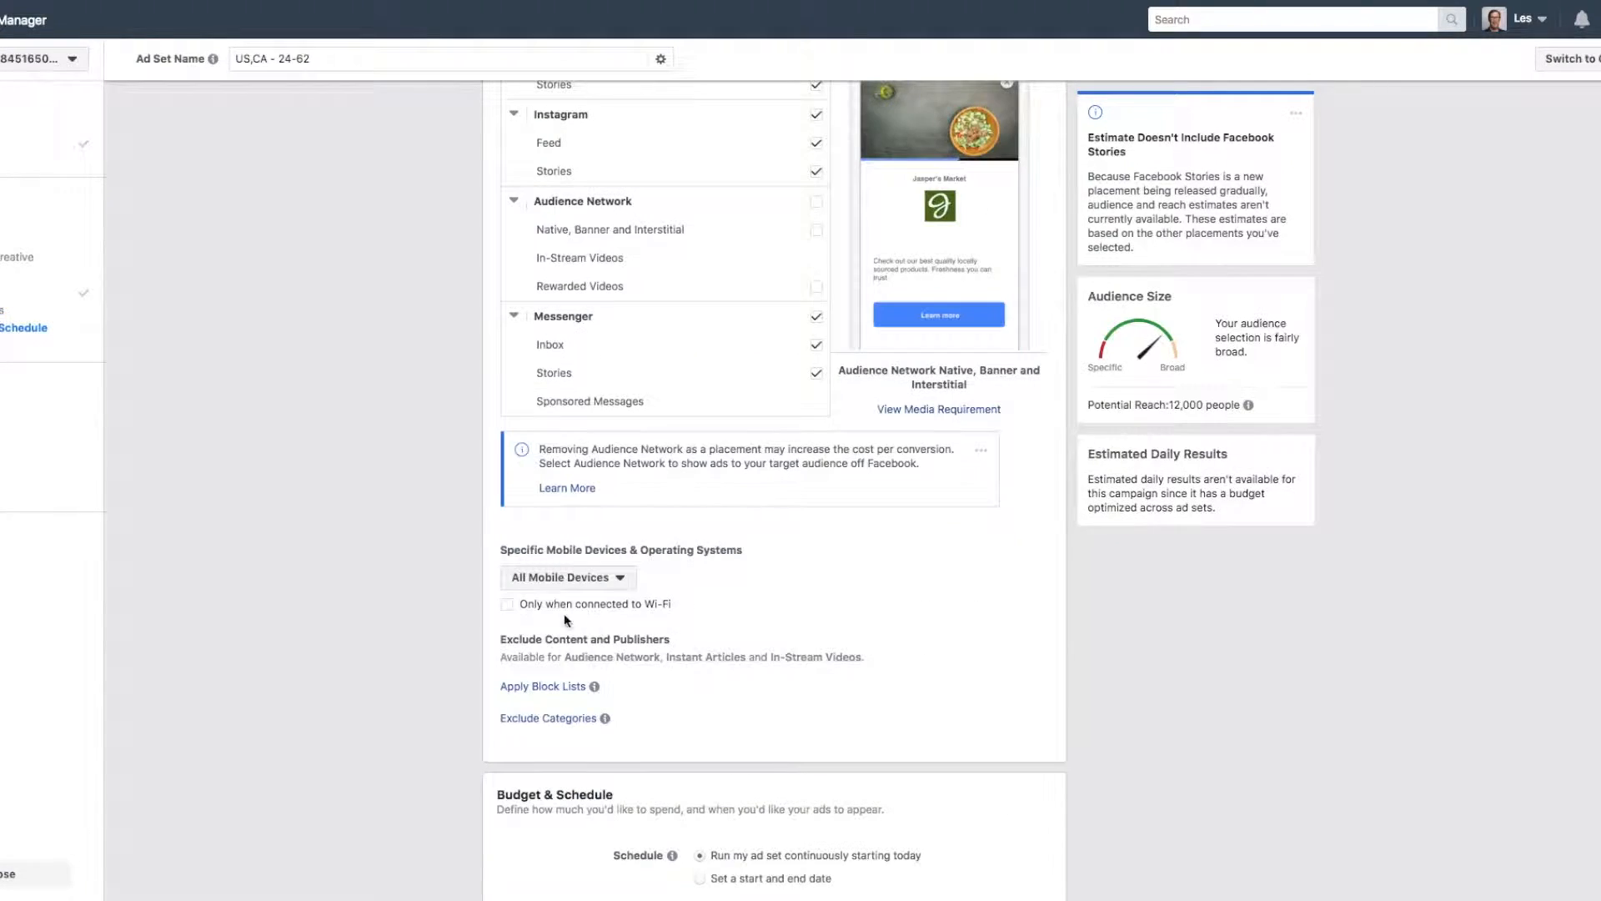
left_click(507, 605)
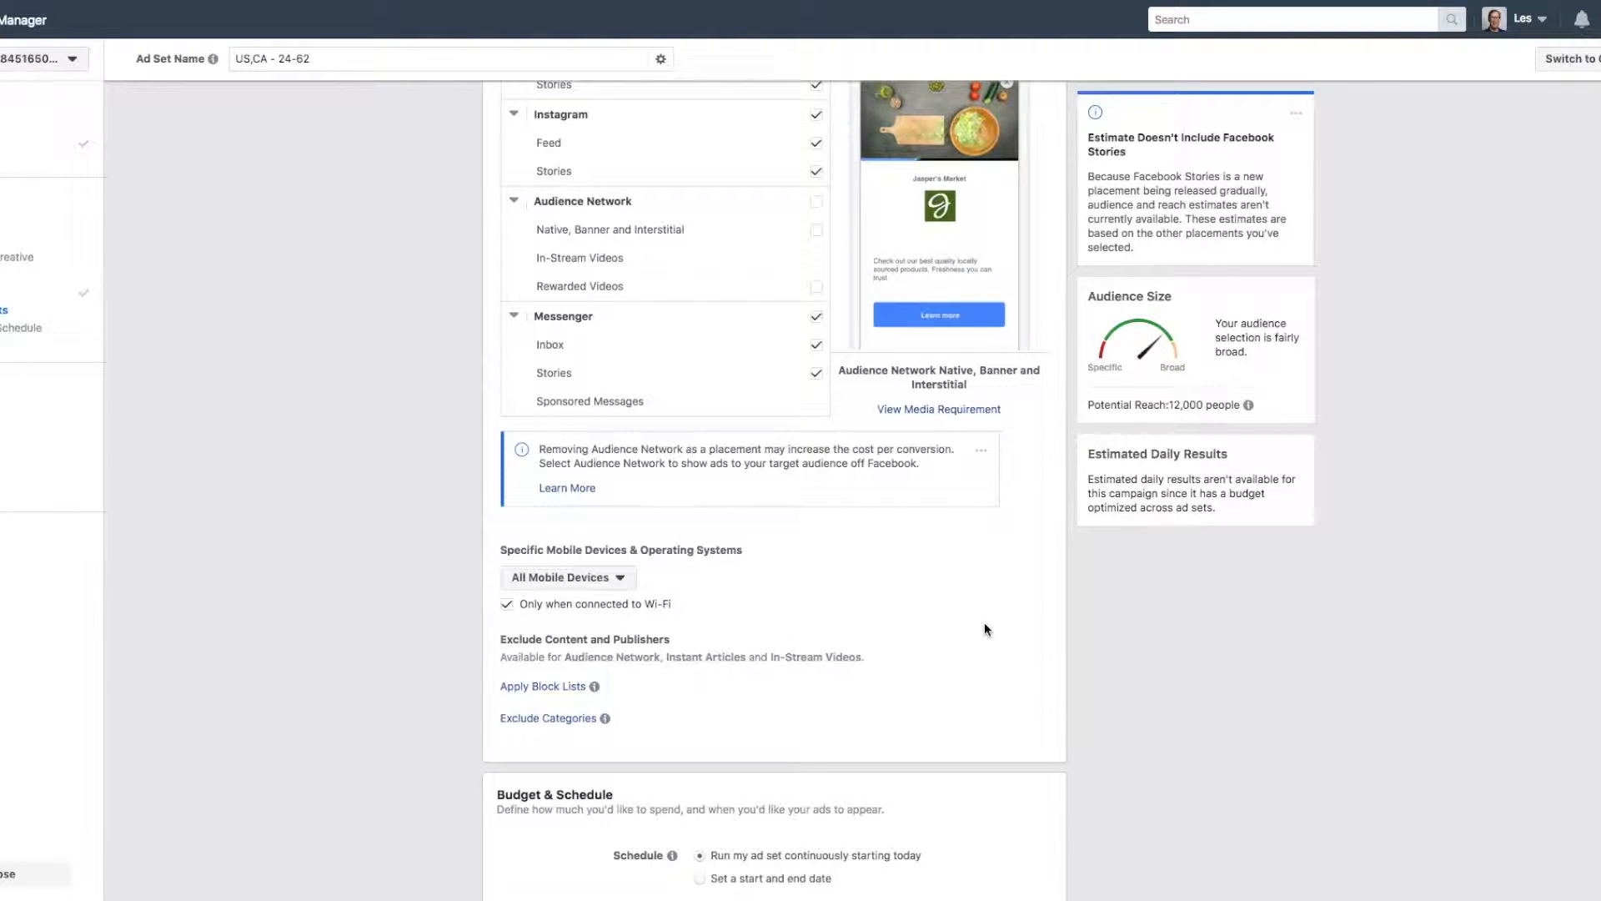
Exclude people with the interest Russell Brunson from the detailed targeting.
scroll(457, 469, "up", 8)
scroll(458, 473, "up", 12)
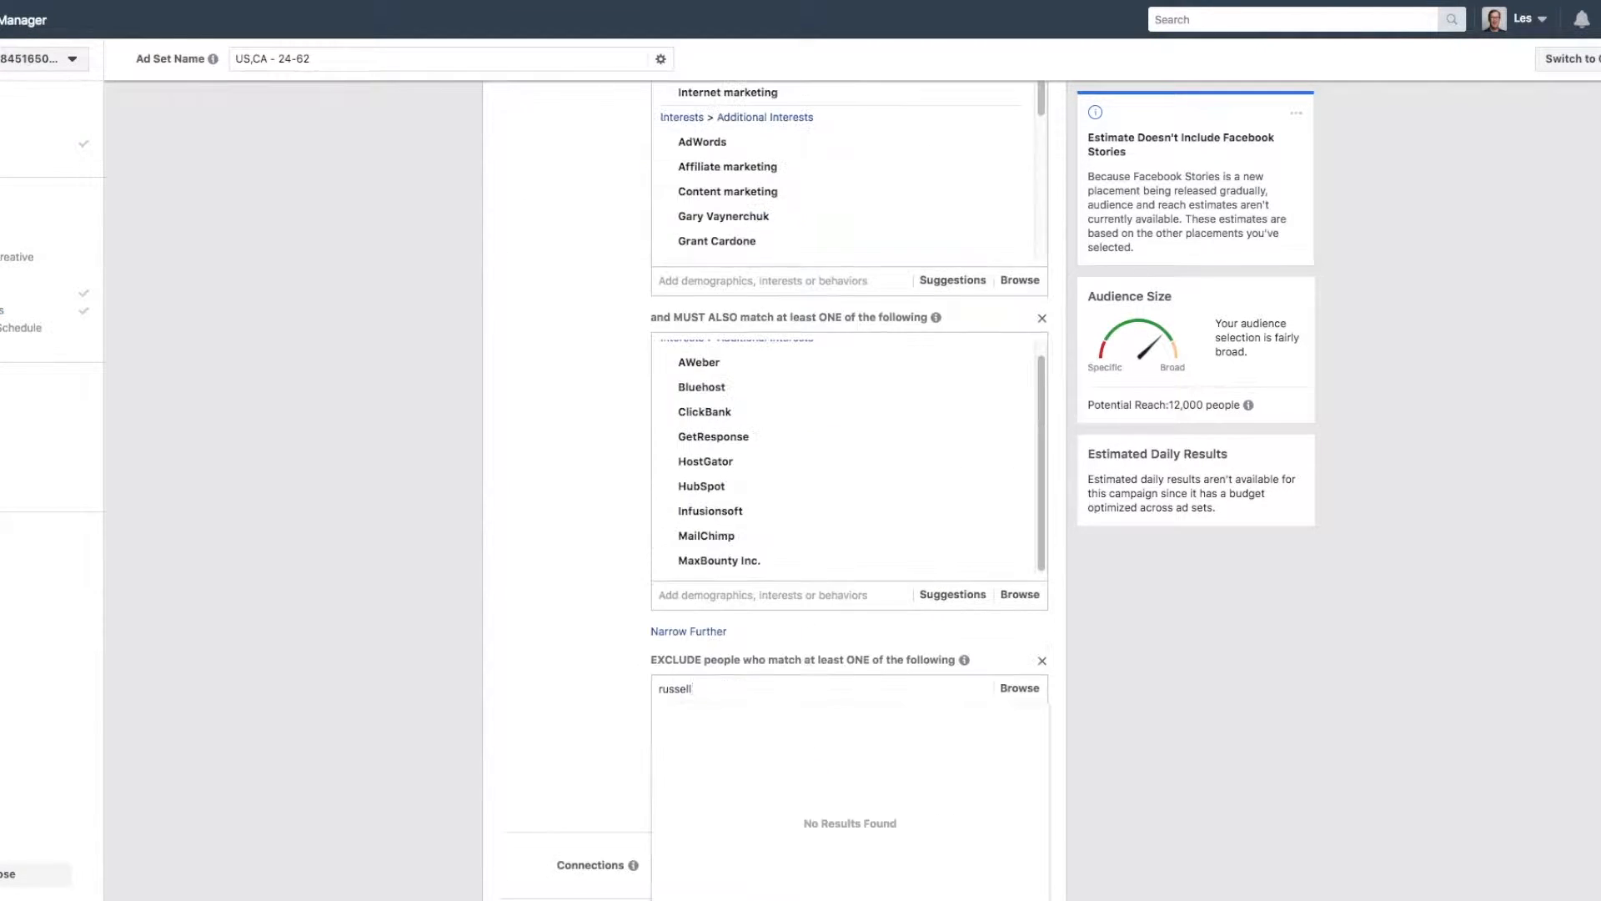
type("son")
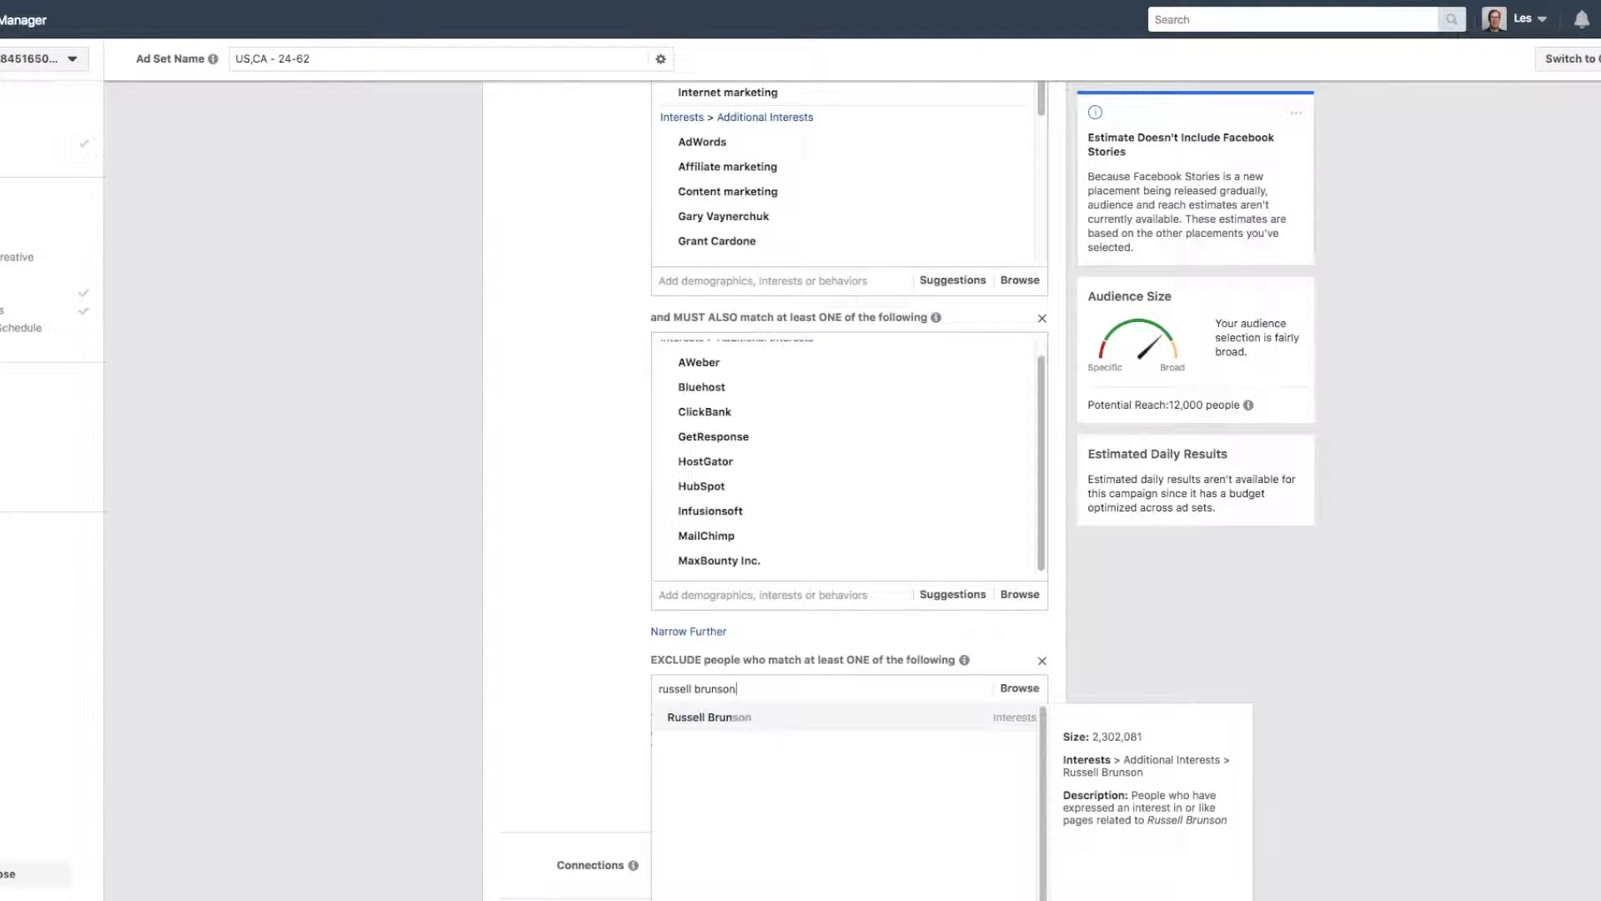
left_click(684, 717)
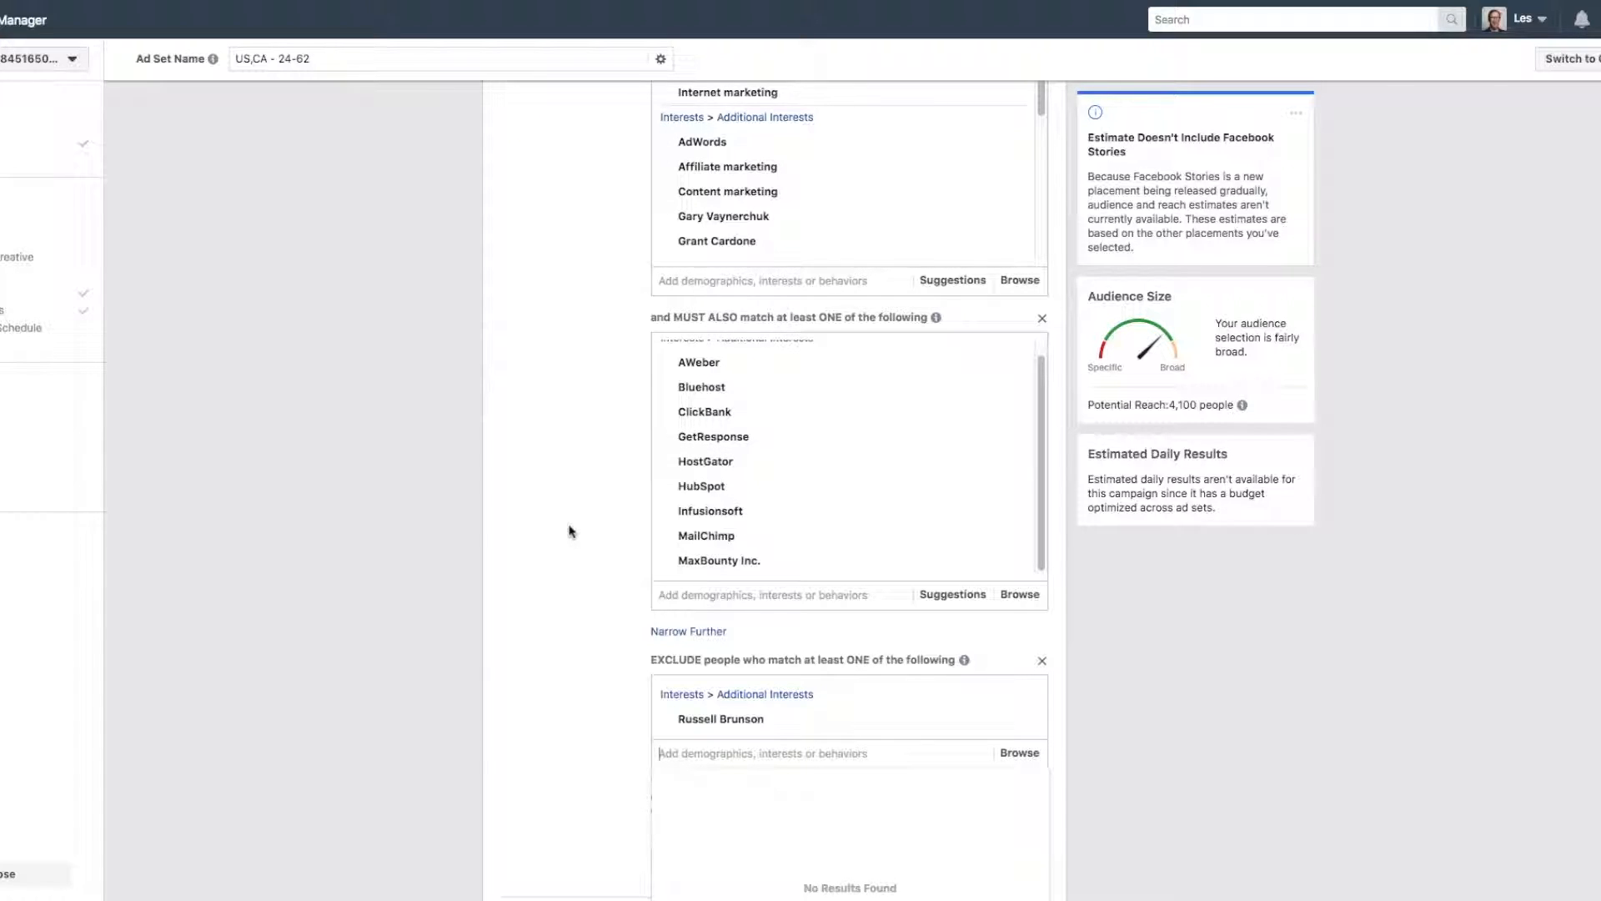
Rename the ad set to Self-employed-affiliate-marketing and continue to the ad setup.
scroll(568, 512, "down", 3)
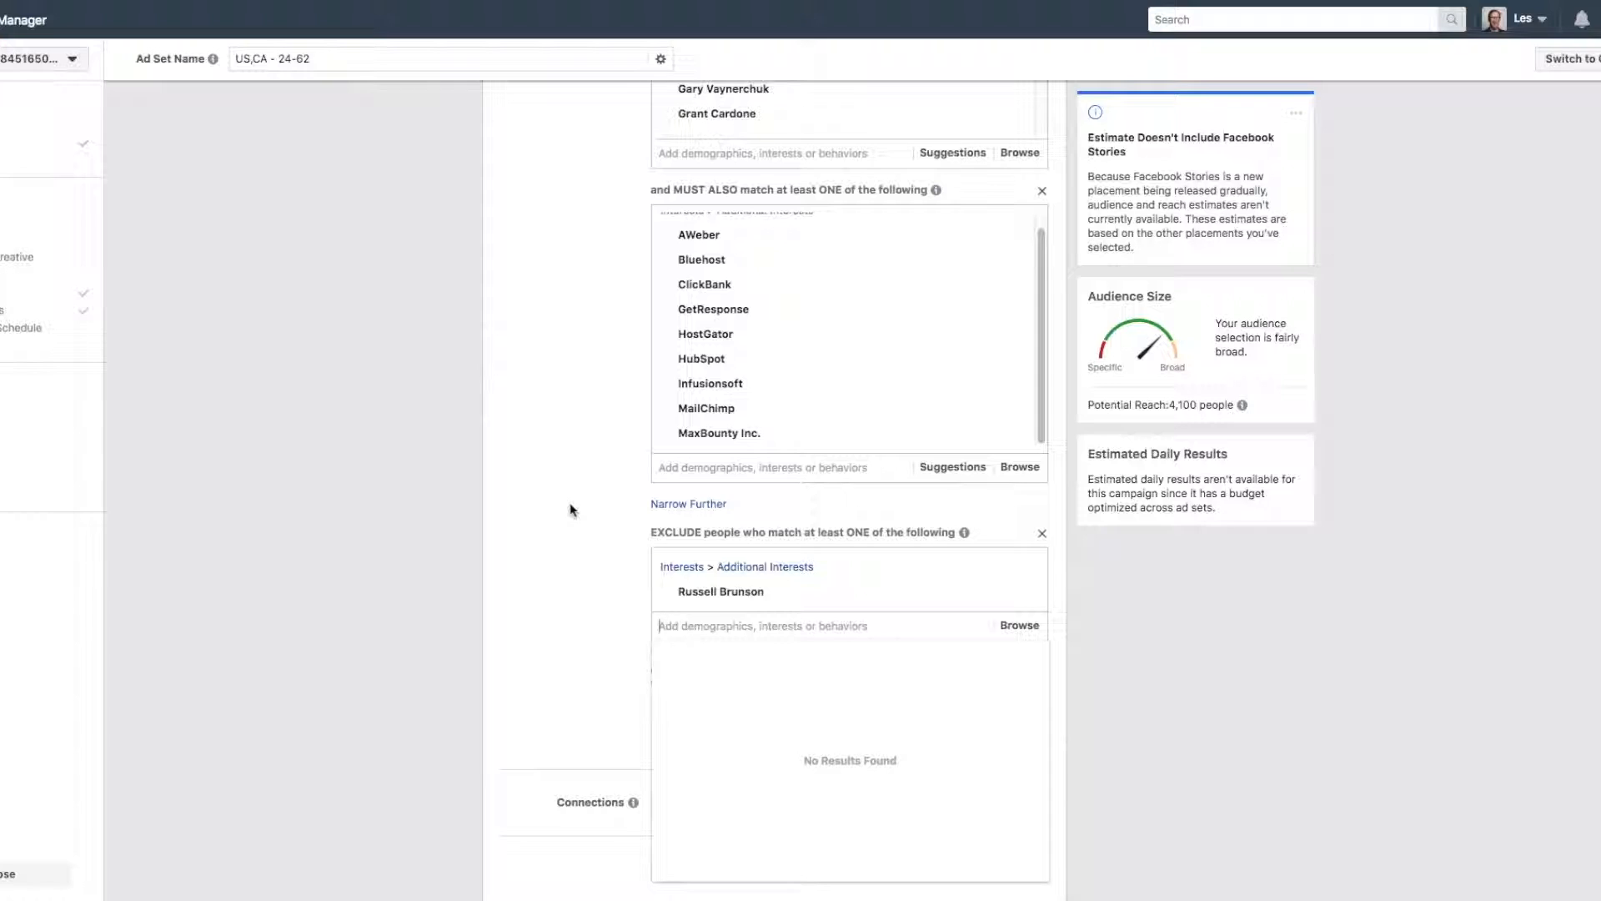
scroll(572, 506, "down", 10)
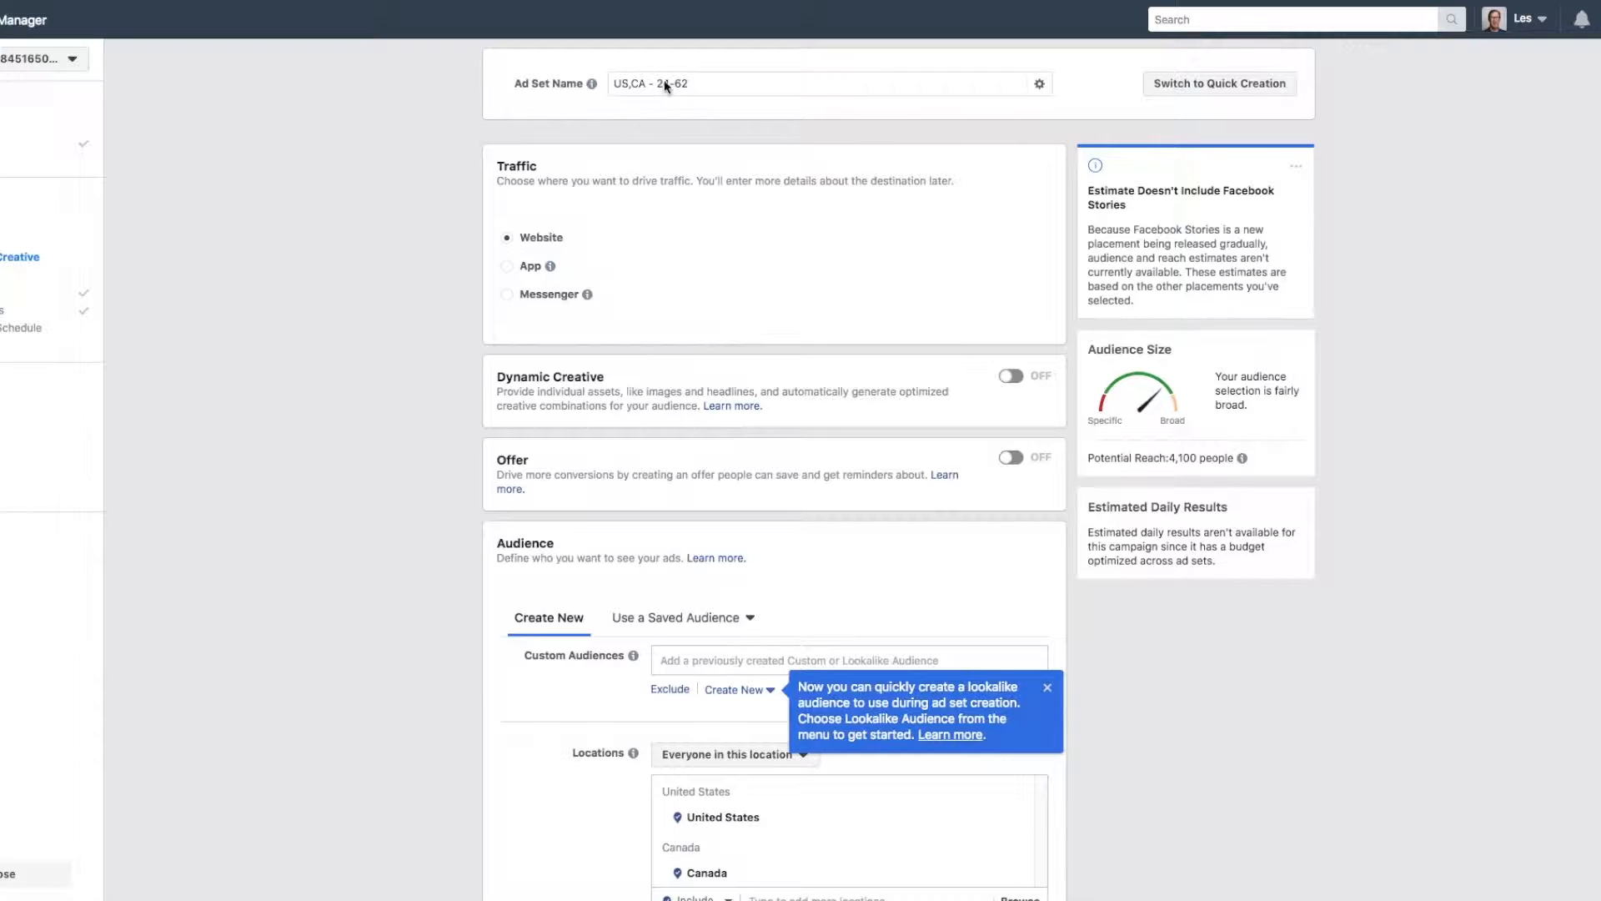
triple_click(665, 85)
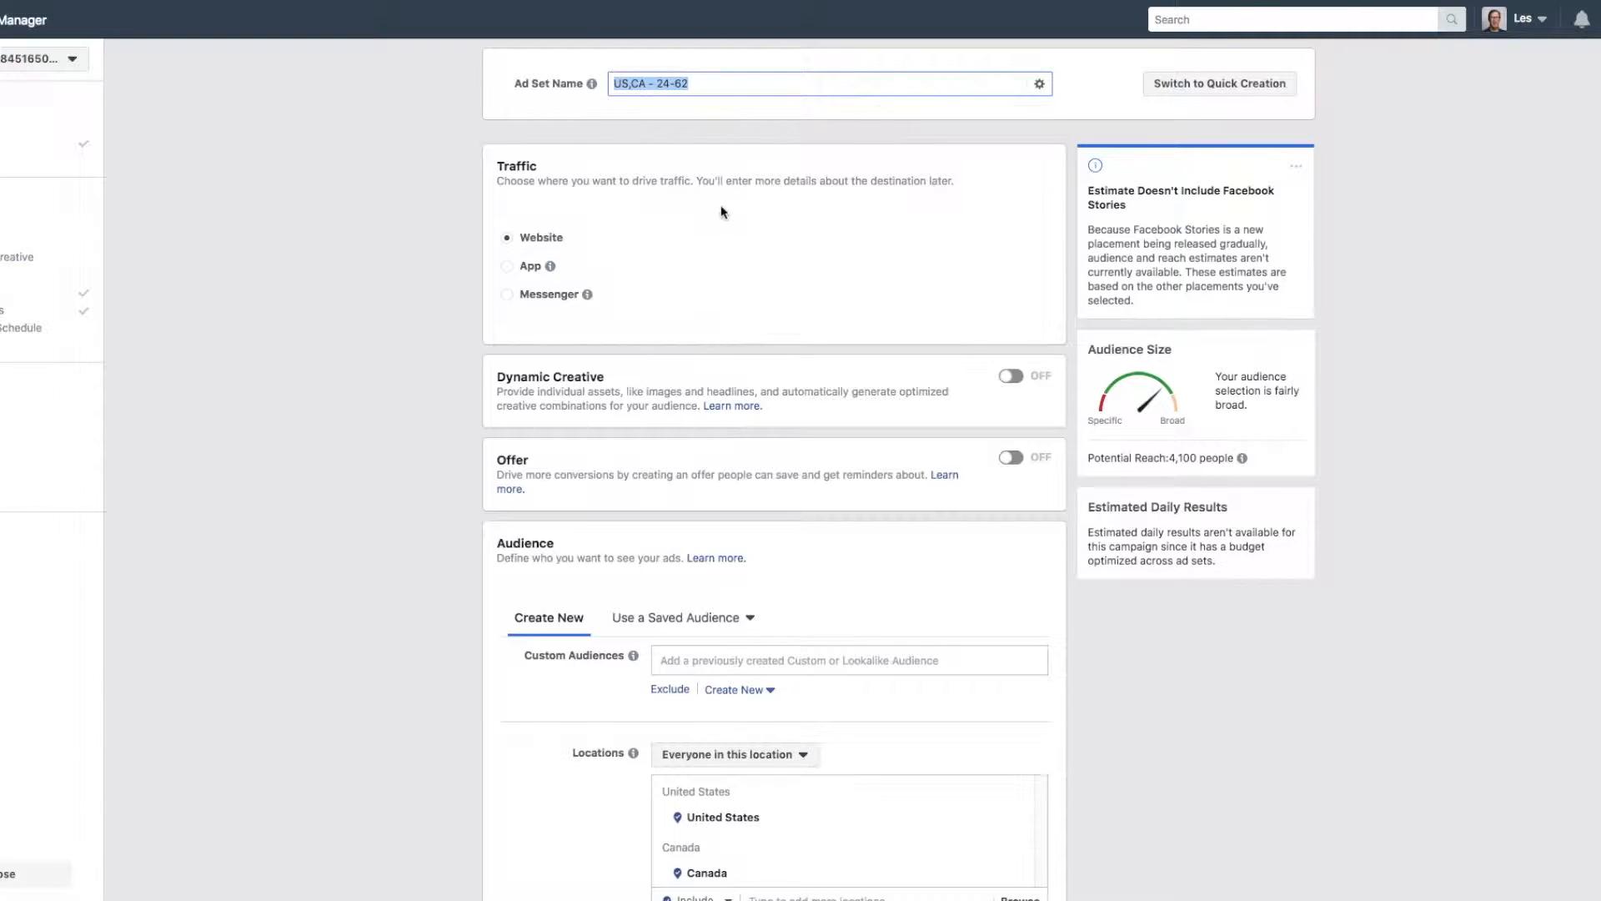
type("Self-employed-affiliate-marketing")
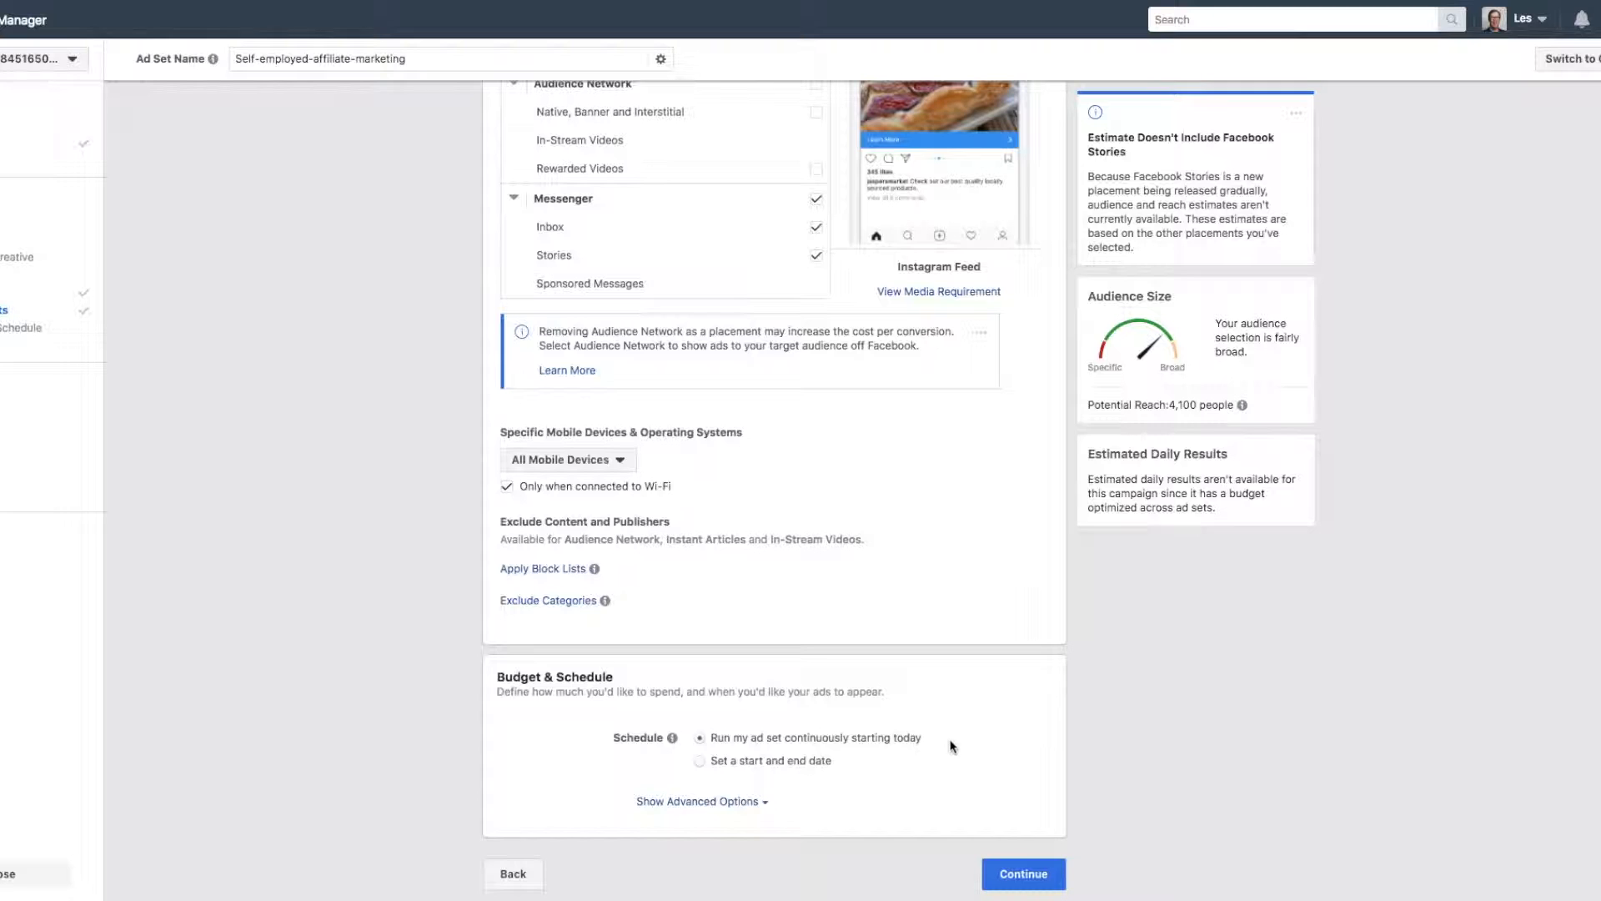
left_click(1024, 874)
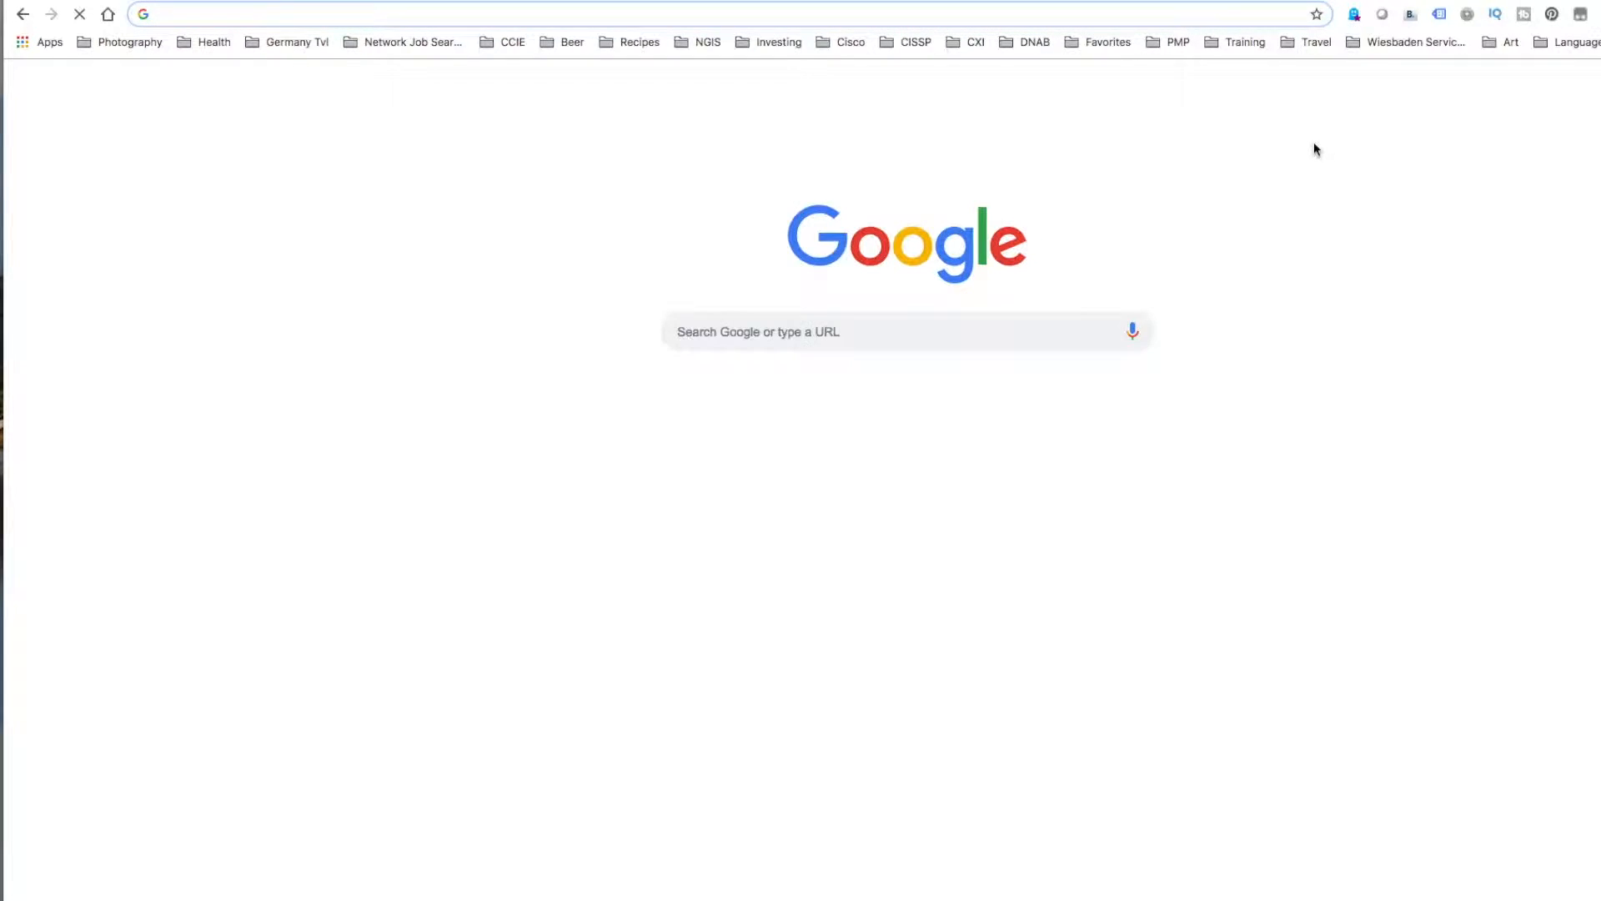
Go to the web page growth.supply/free in the browser.
type("gr")
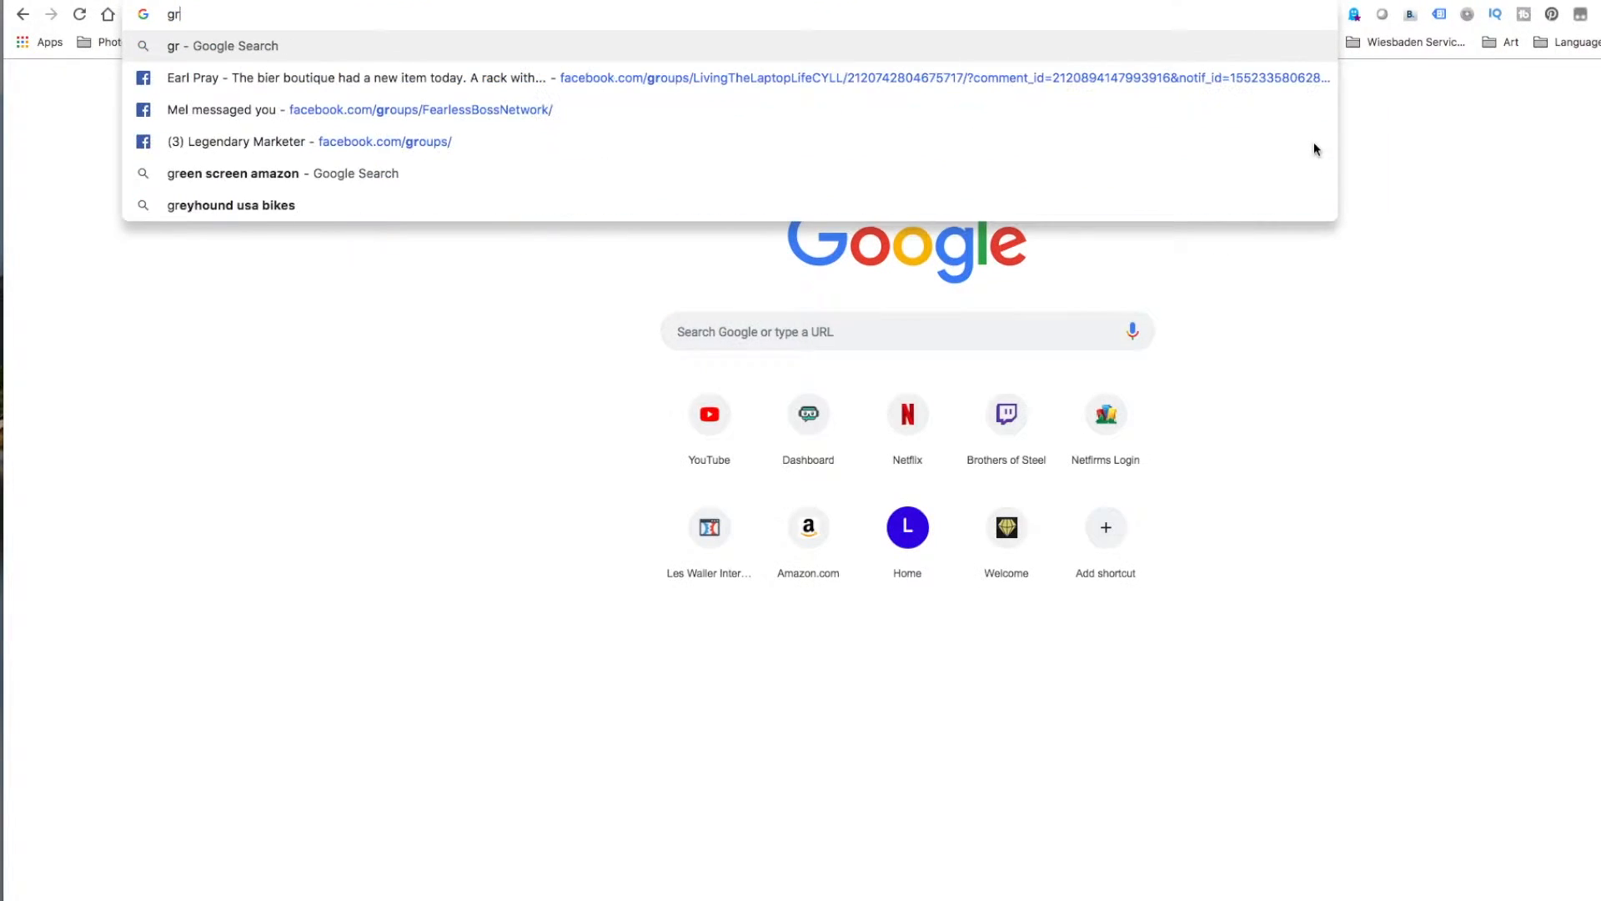
type("owth")
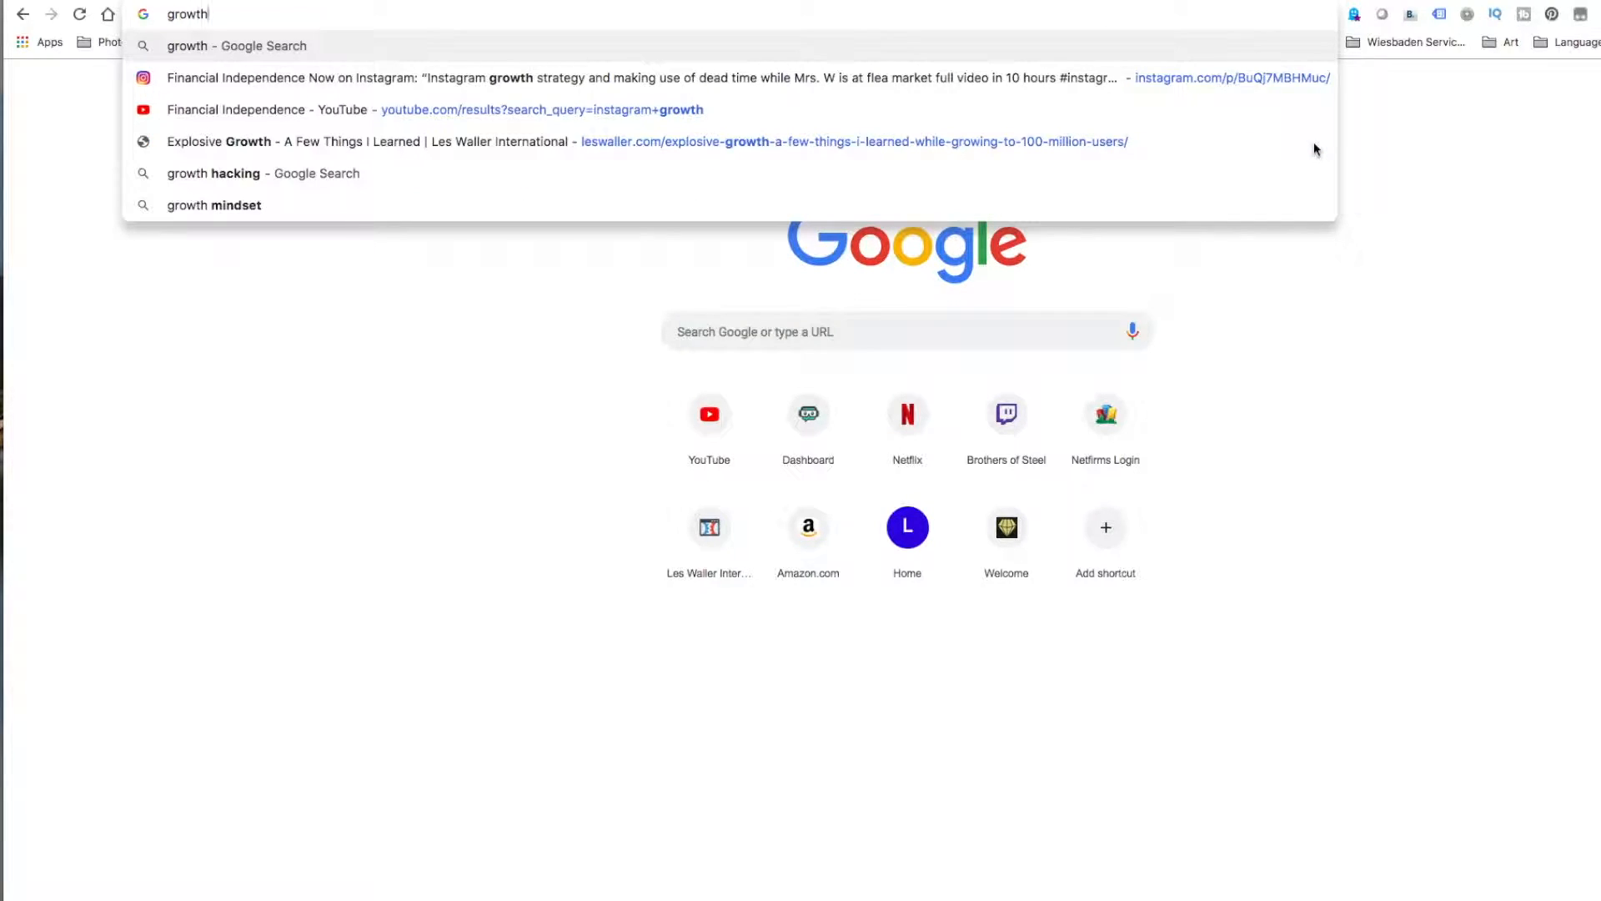
type(".supply/free")
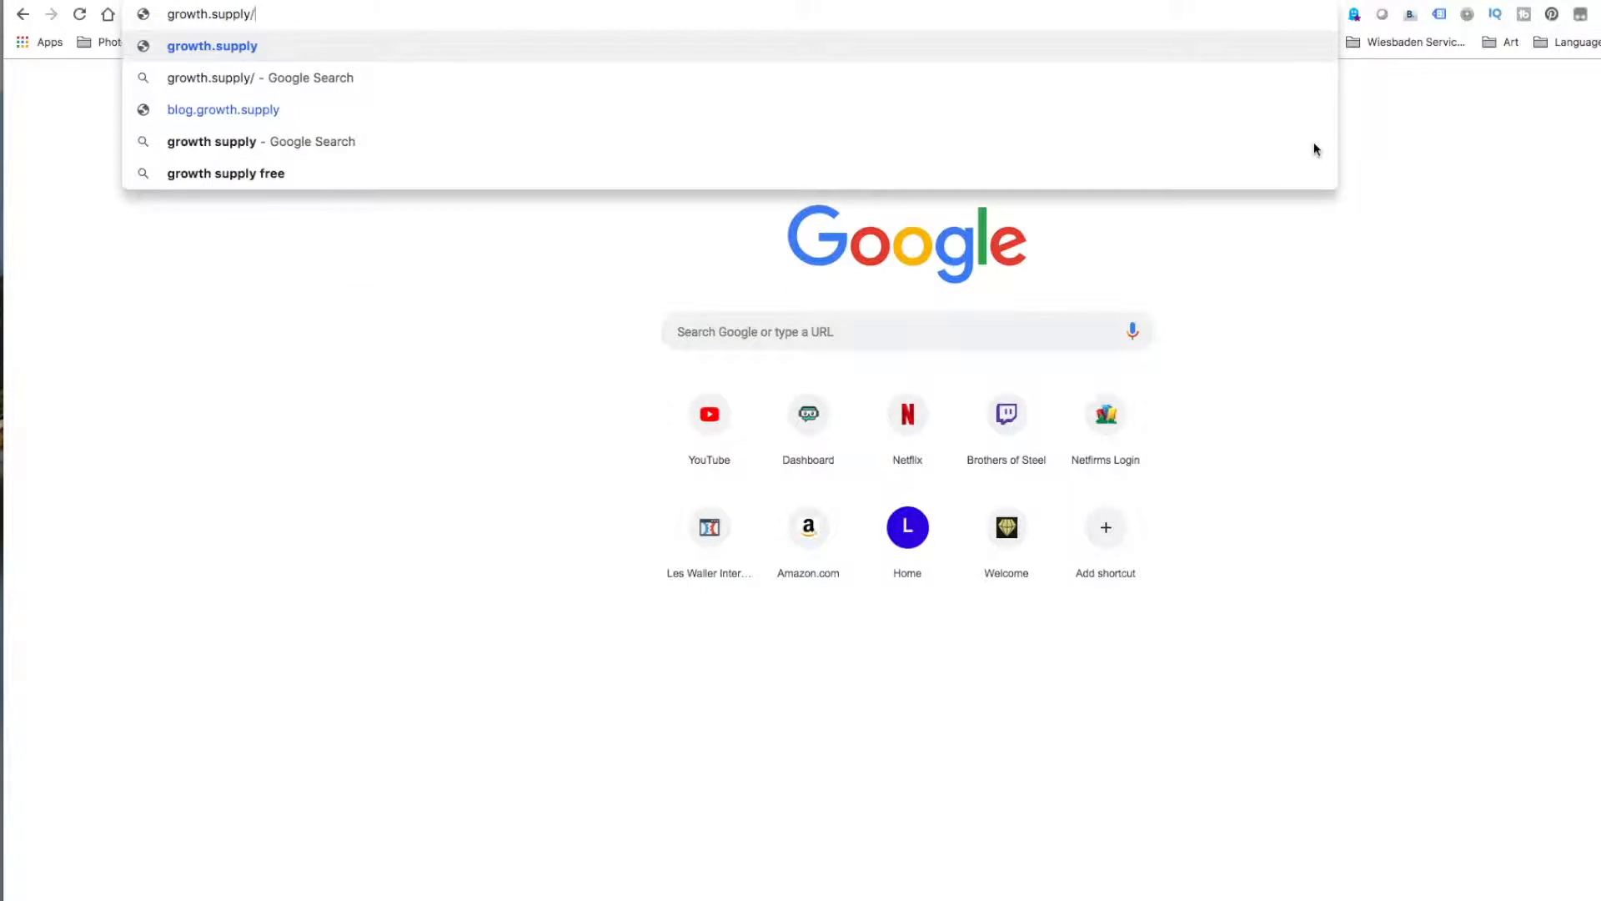
key("Return")
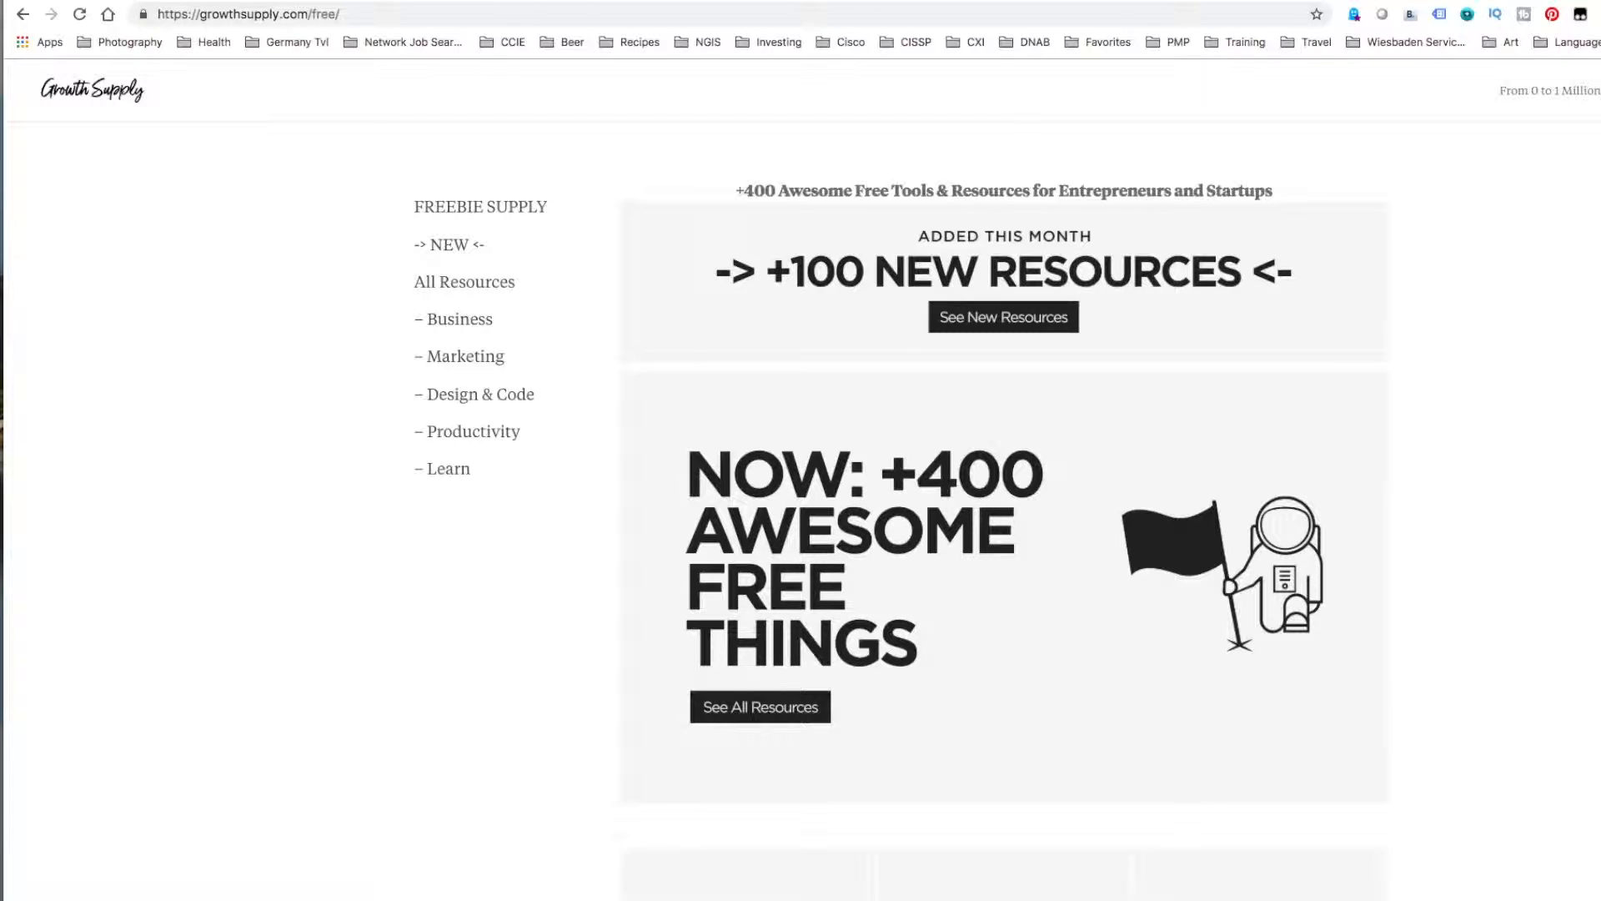
Open the full list of free resources and find "photo" to reach the Free Stock Photography section.
scroll(1293, 350, "down", 3)
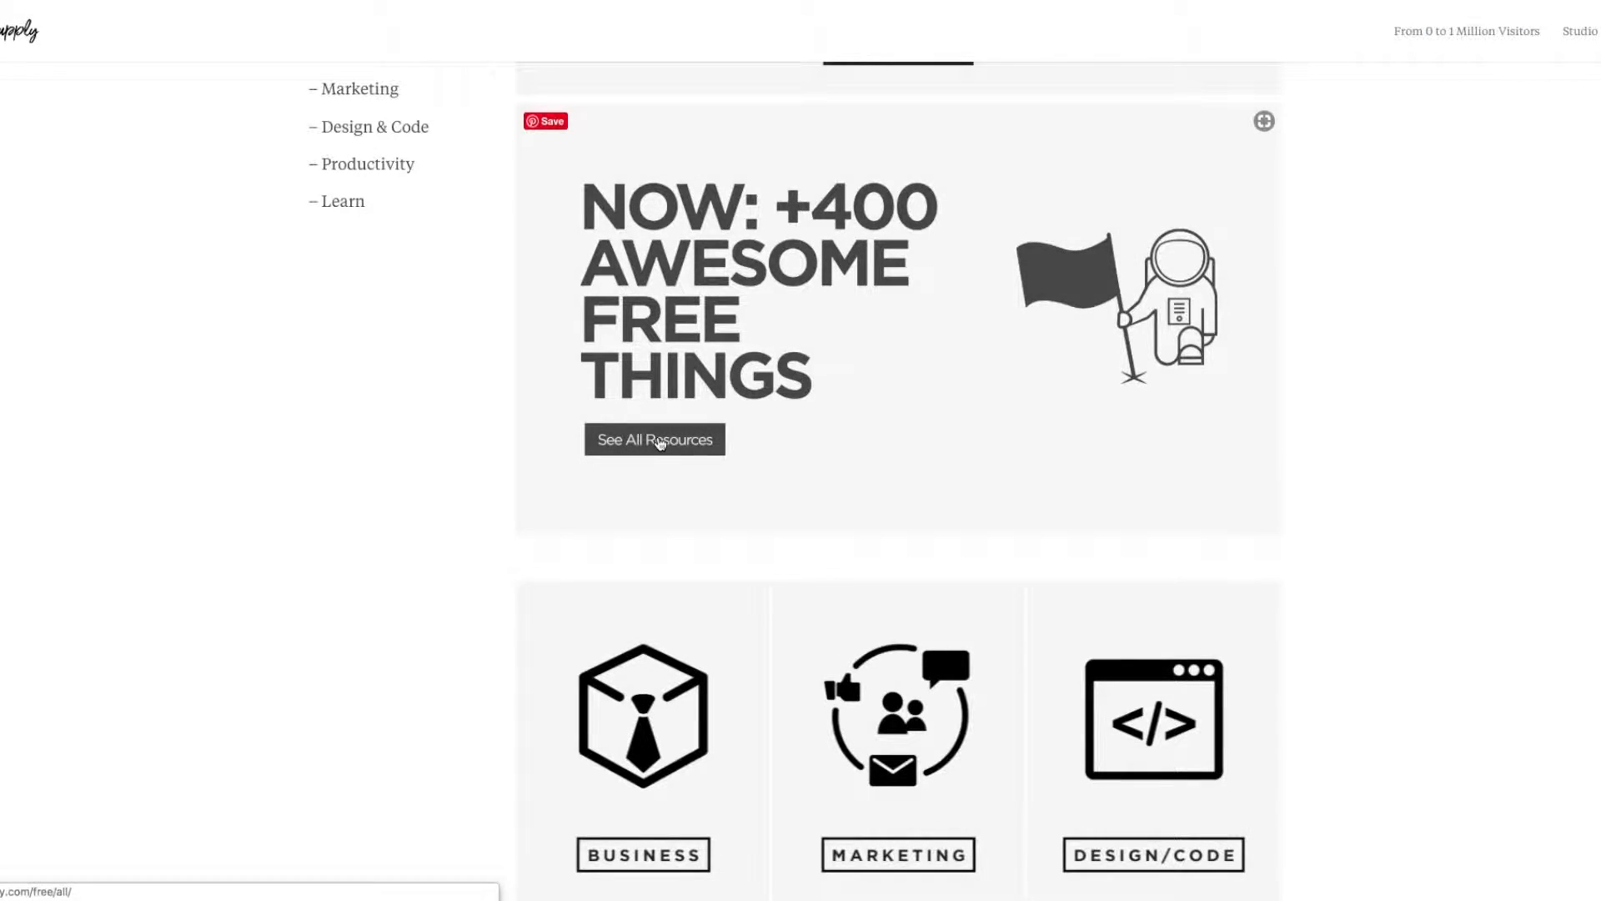
left_click(659, 443)
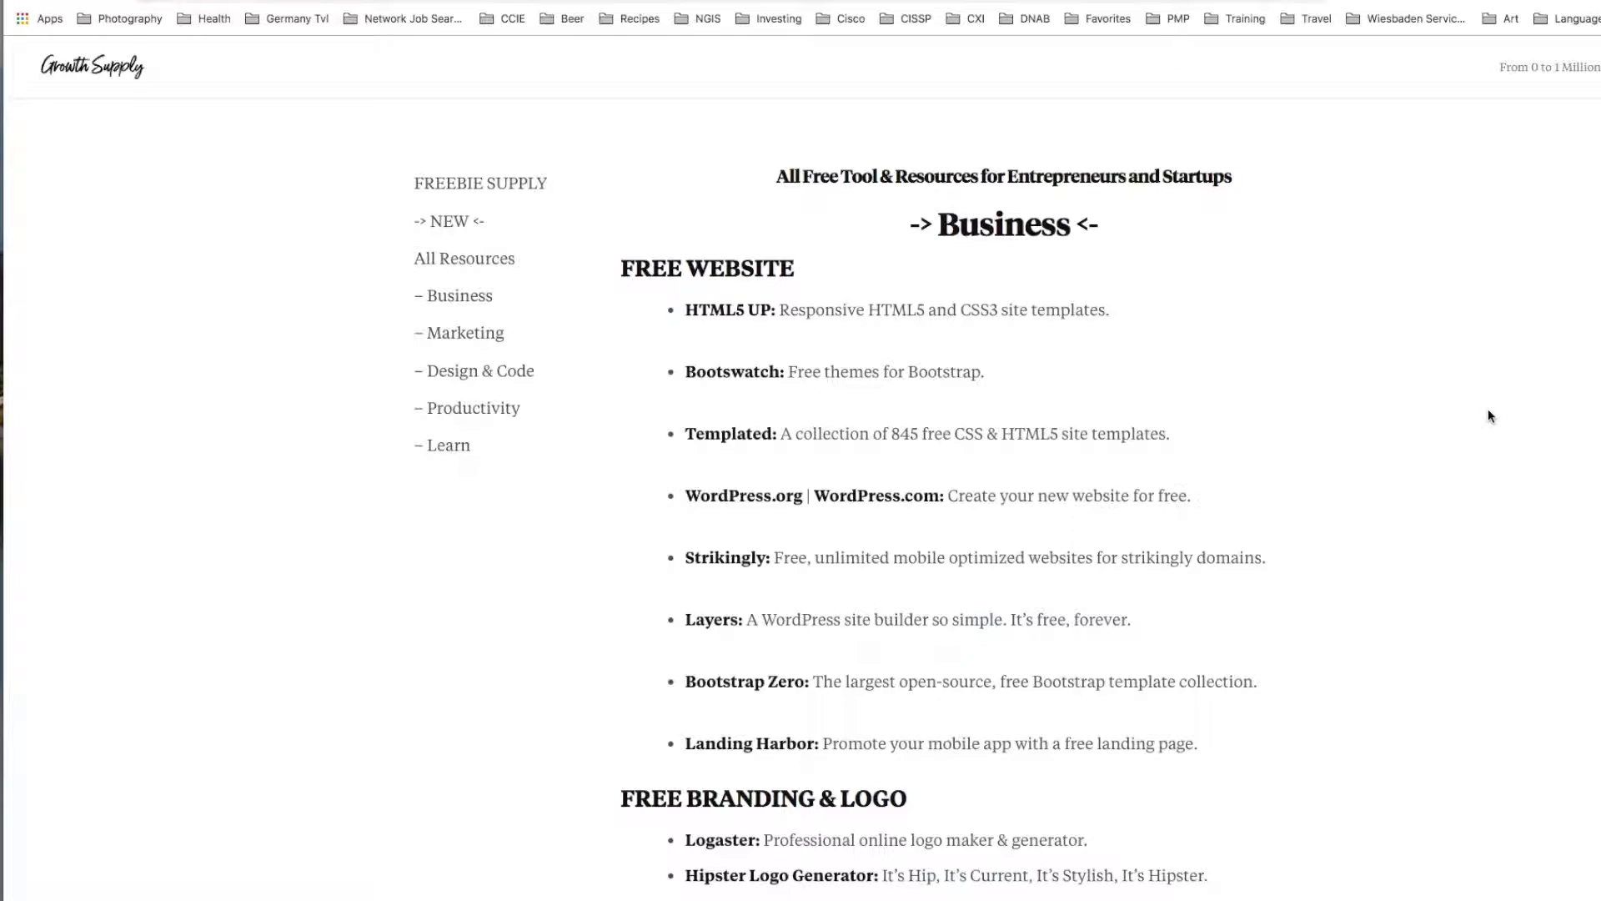
key("super+f")
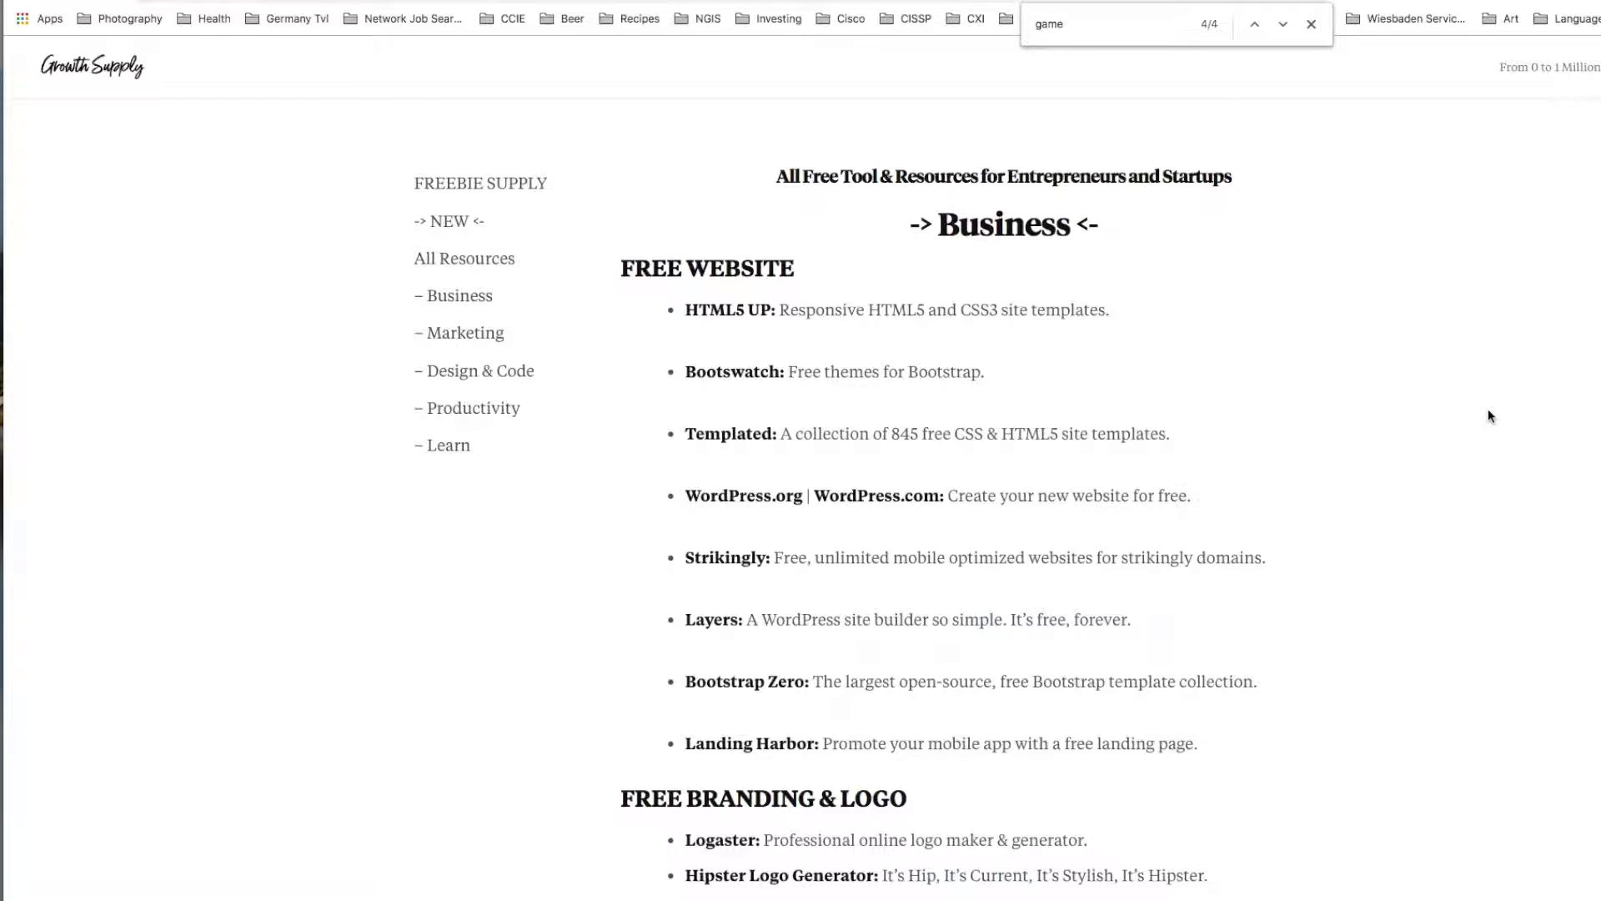
type("photo")
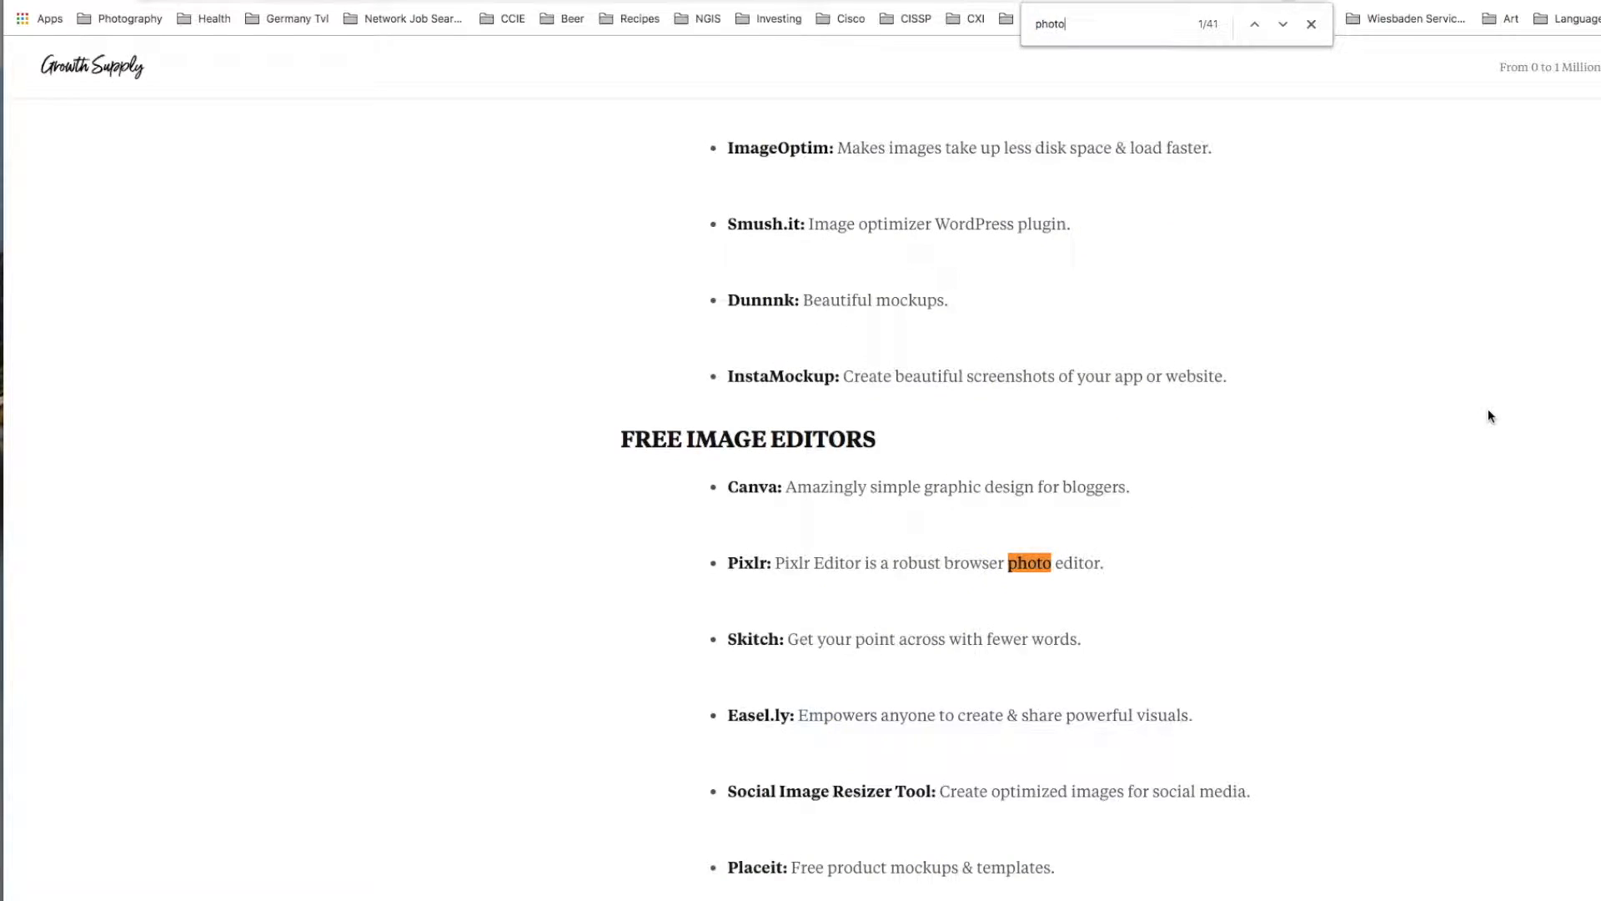
left_click(1283, 24)
scroll(1418, 432, "down", 1)
scroll(1421, 439, "down", 3)
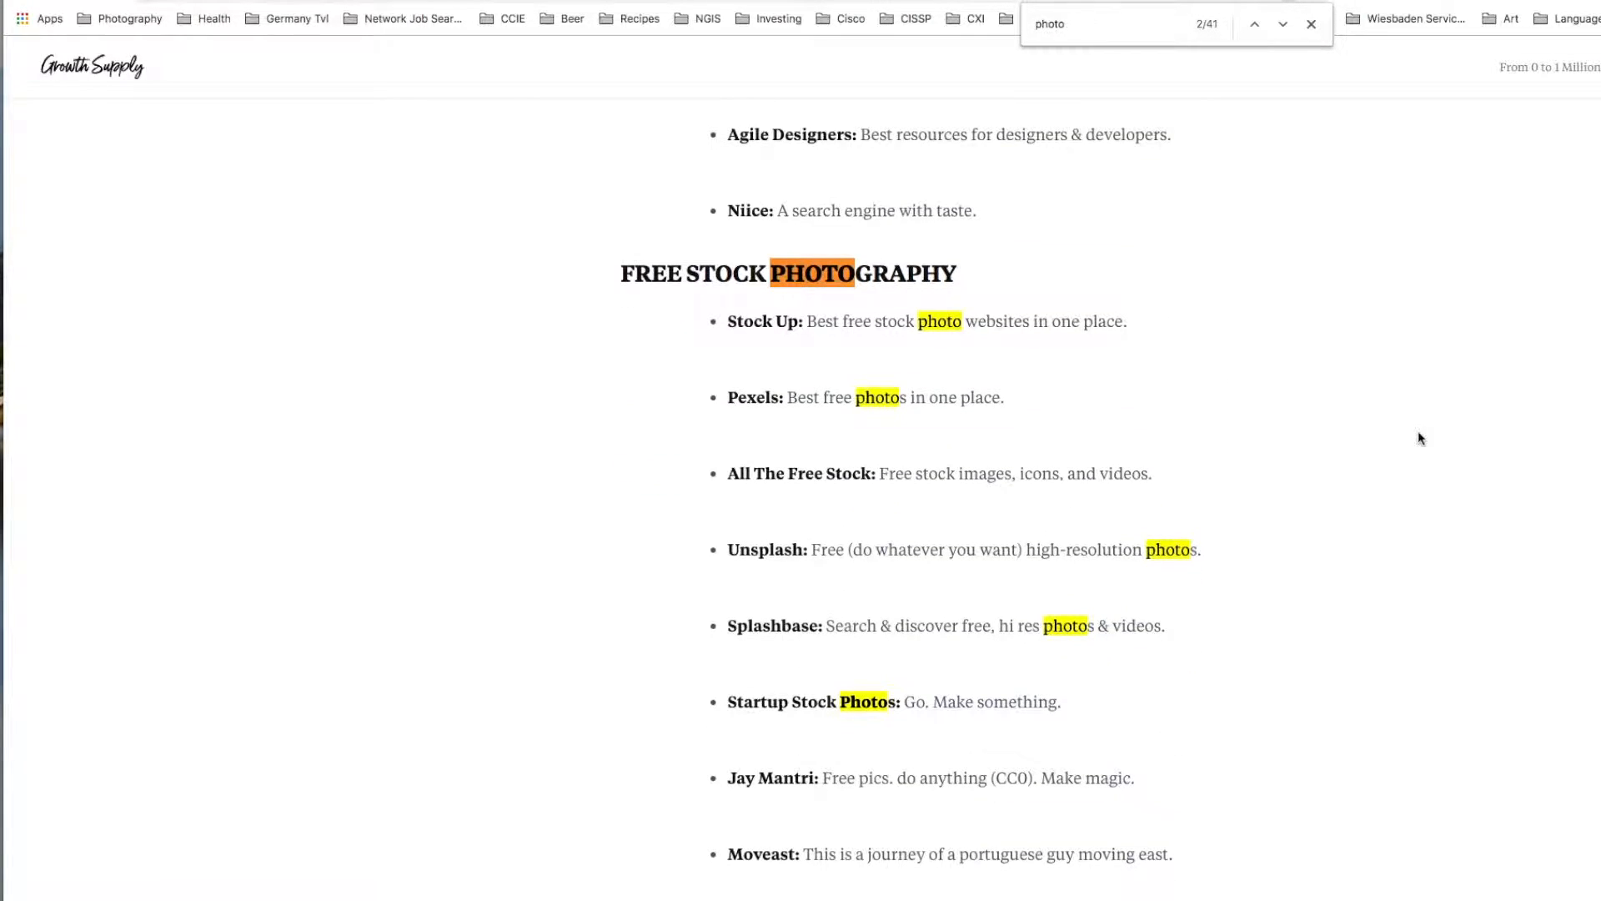
Open the Stock Up and Pexels links from the Free Stock Photography list in separate tabs.
right_click(757, 322)
left_click(797, 327)
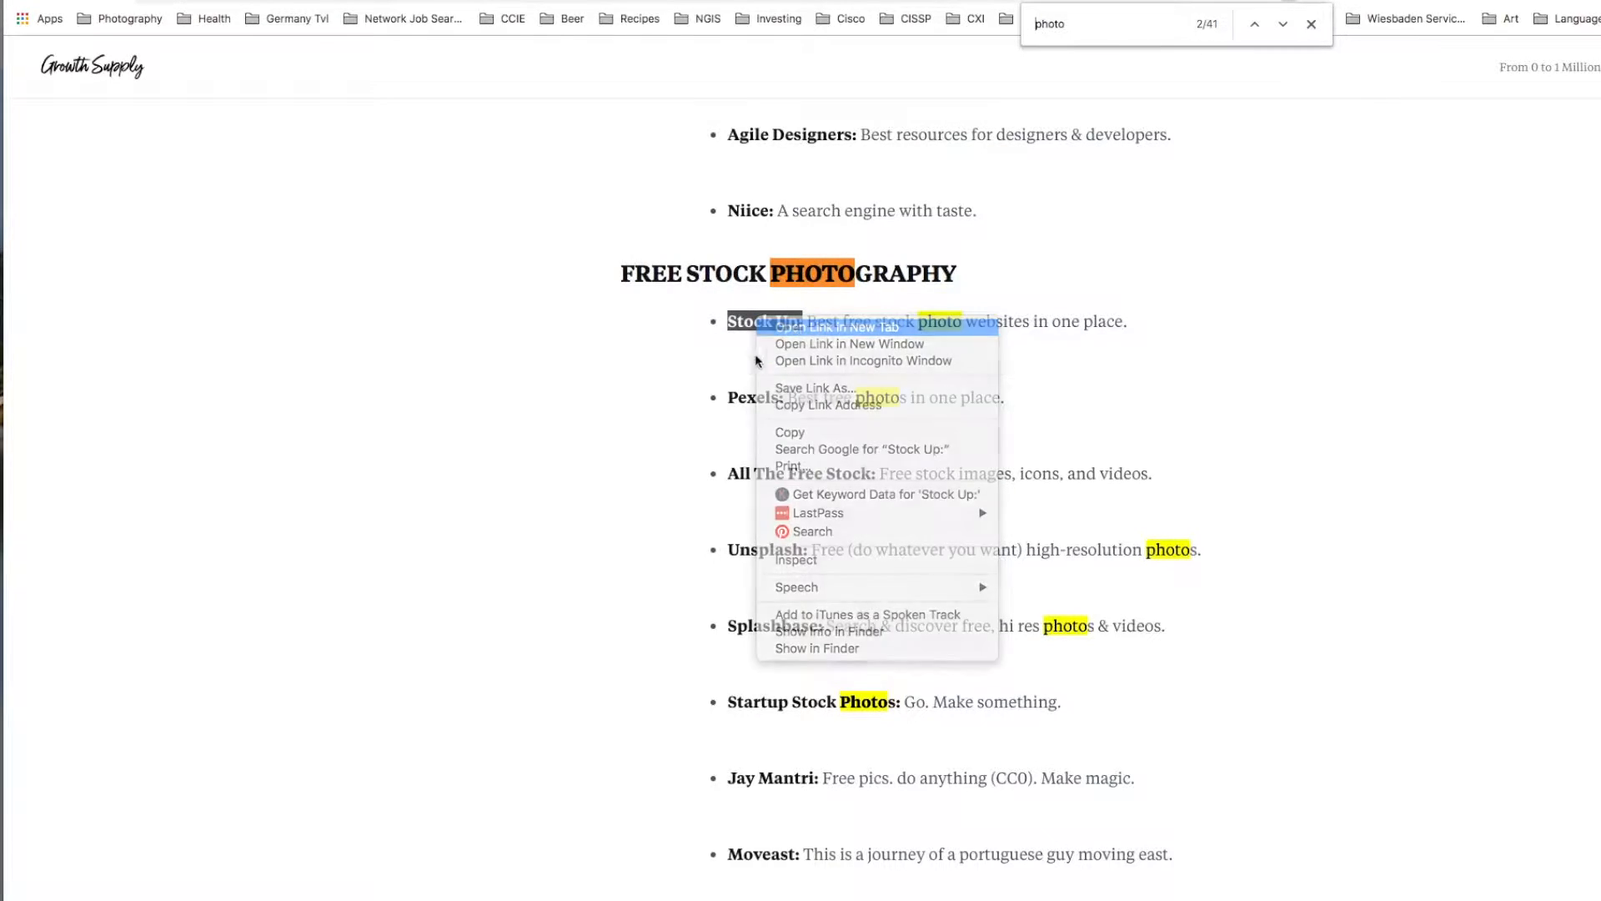
right_click(749, 401)
left_click(779, 407)
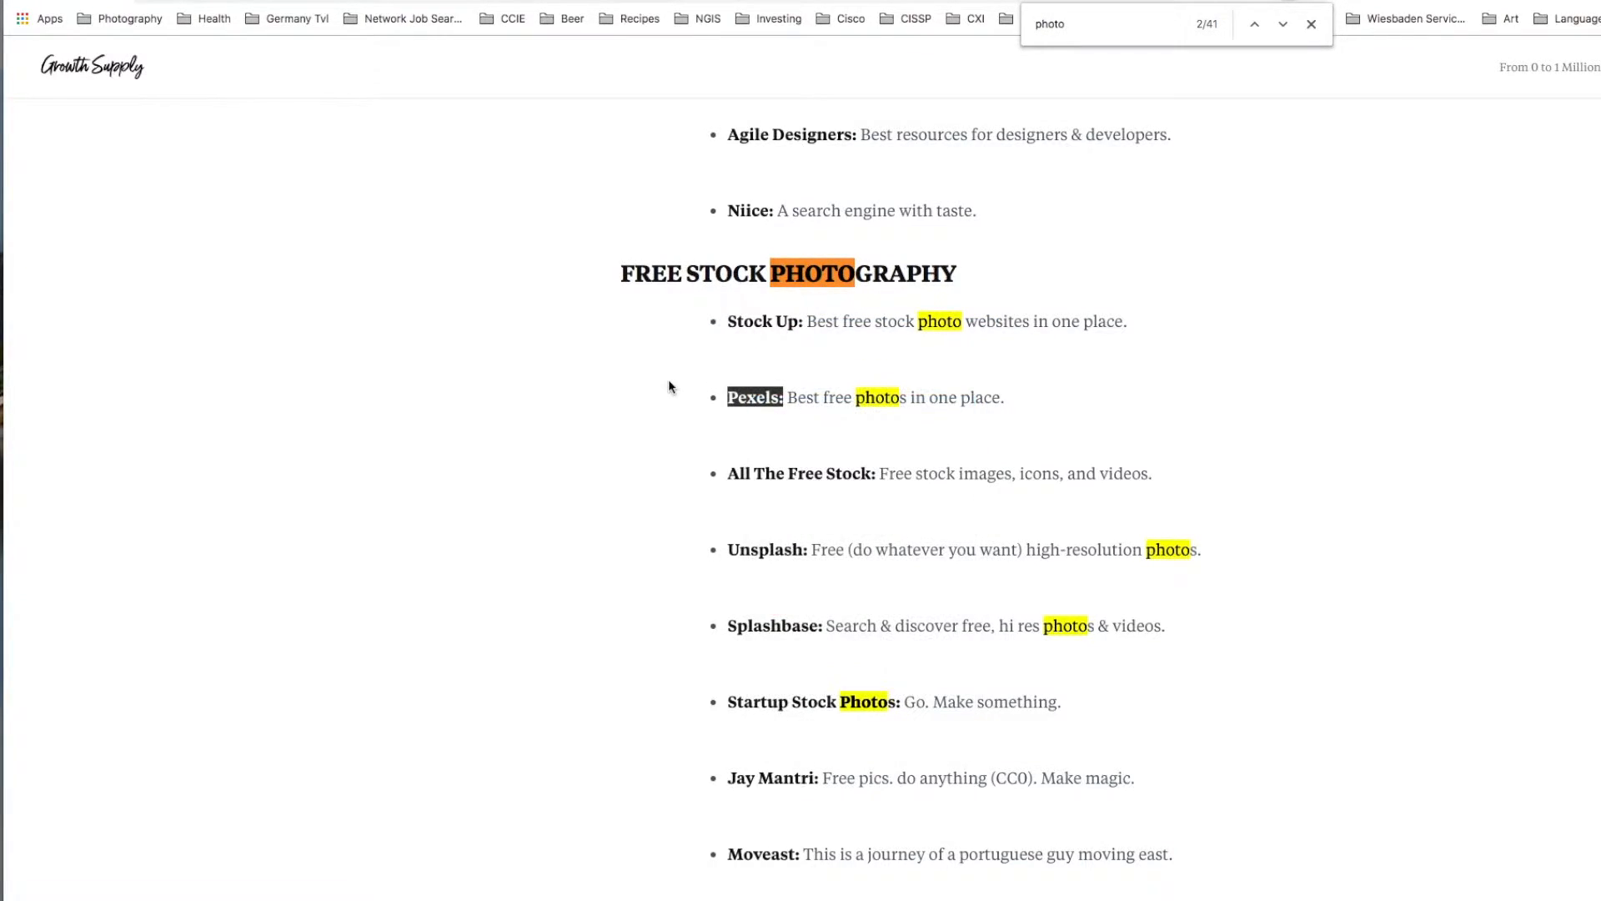
Search Pexels for "cat" pictures.
type("cu")
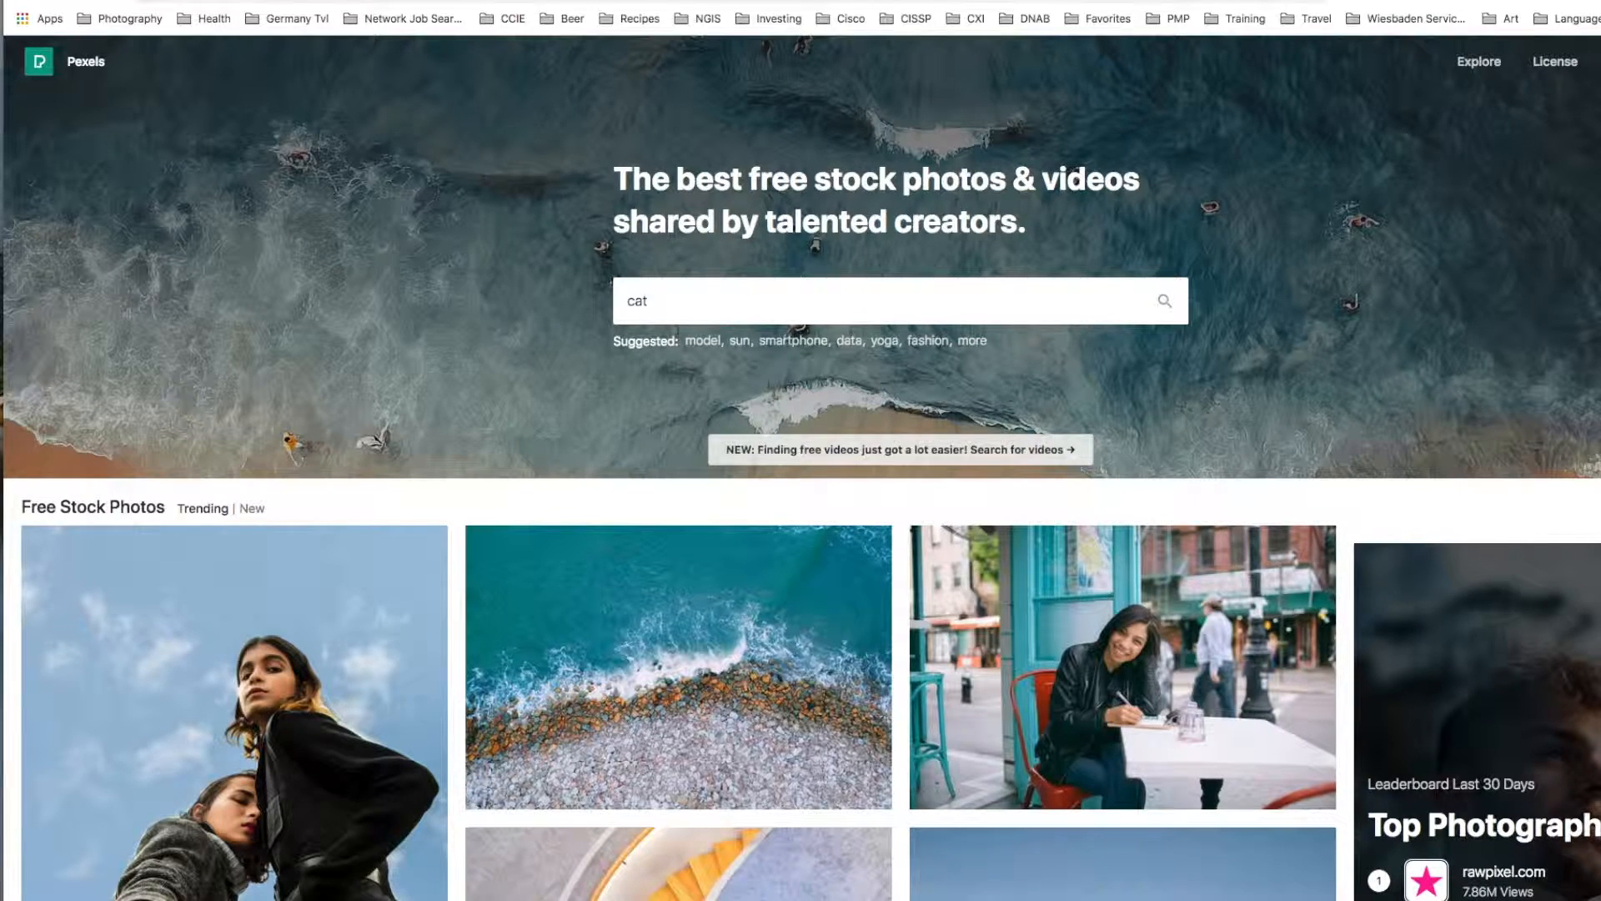
type("t")
key("Return")
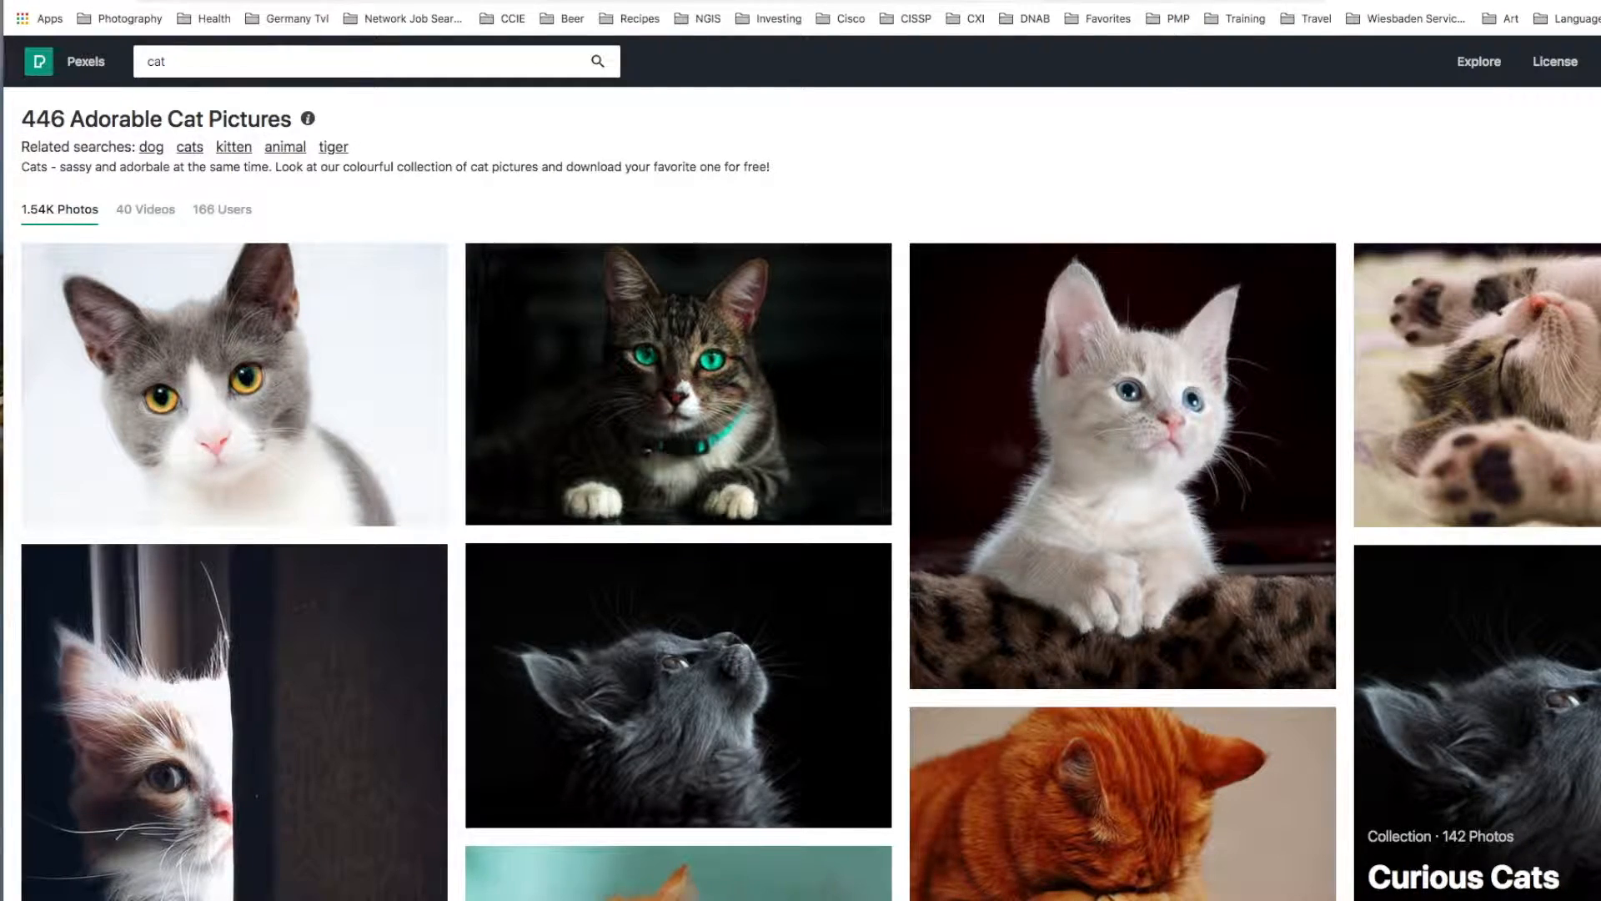
Pick the photo of a cat beside a woman lying on a sofa with a laptop and download it as adorable-animal-cat-909620.jpg.
mouse_move(633, 294)
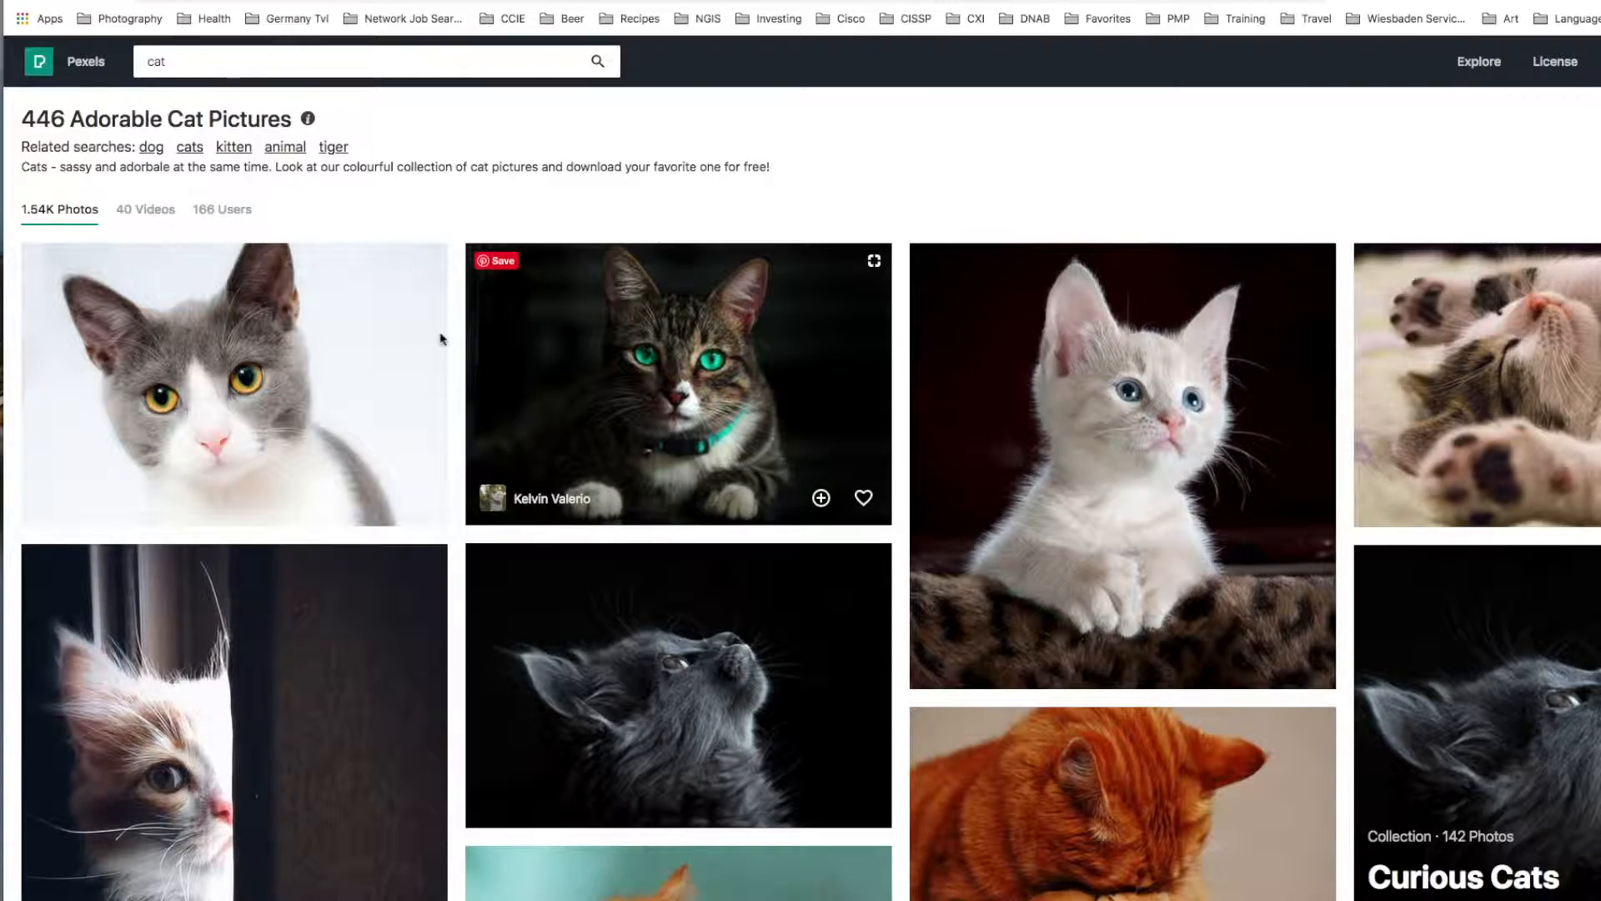
scroll(457, 327, "down", 2)
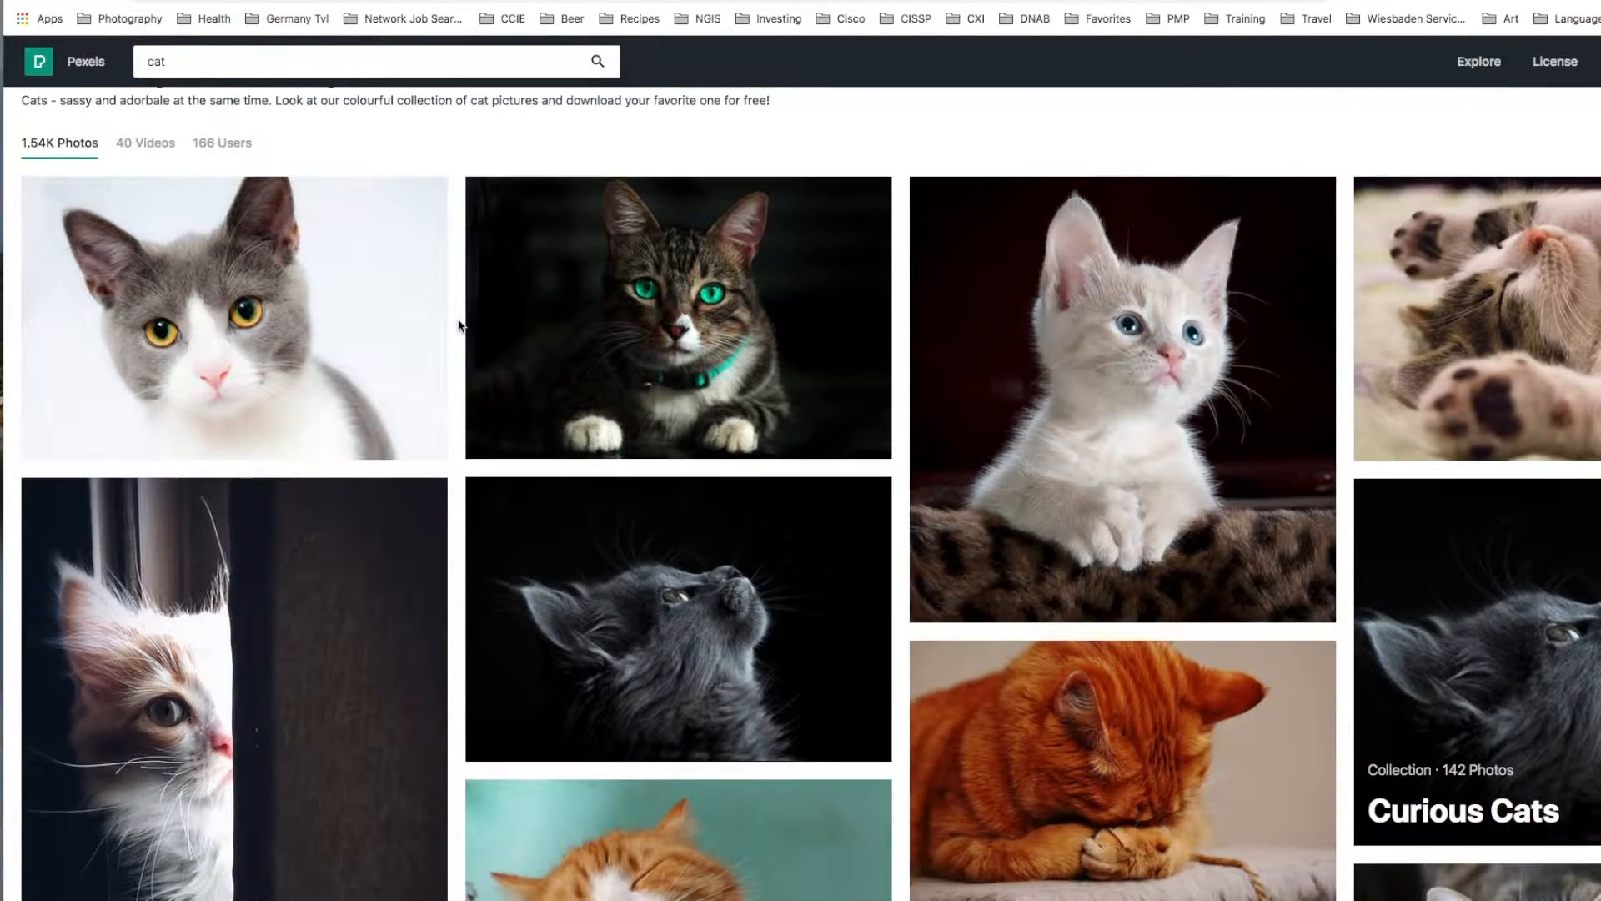
scroll(457, 327, "down", 5)
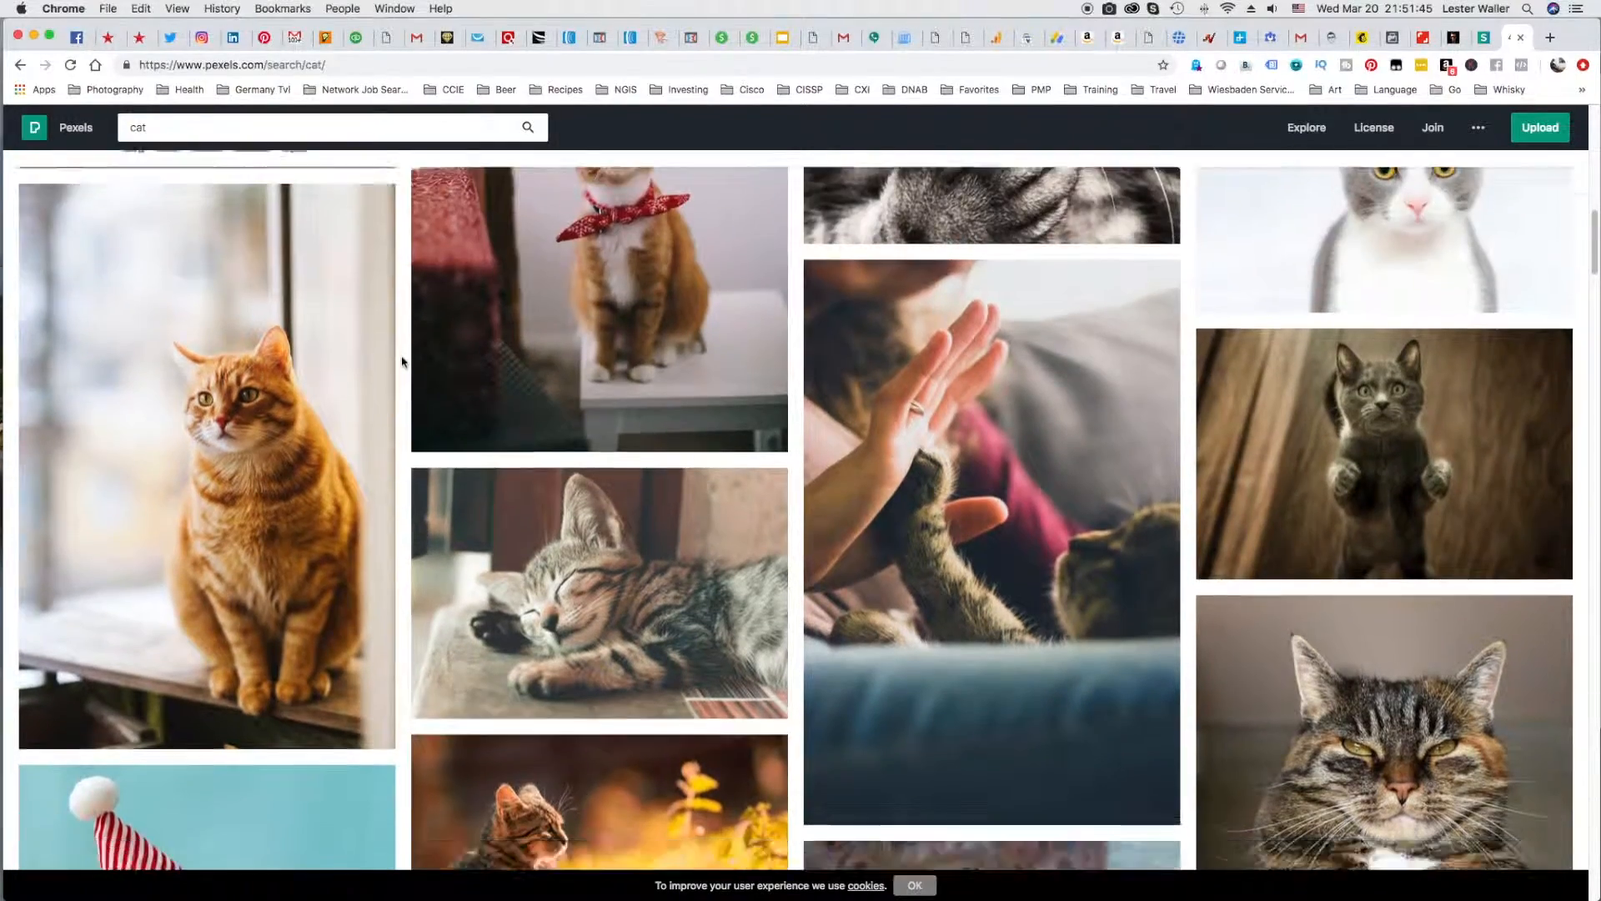
scroll(403, 361, "down", 5)
scroll(403, 361, "up", 1)
mouse_move(1302, 434)
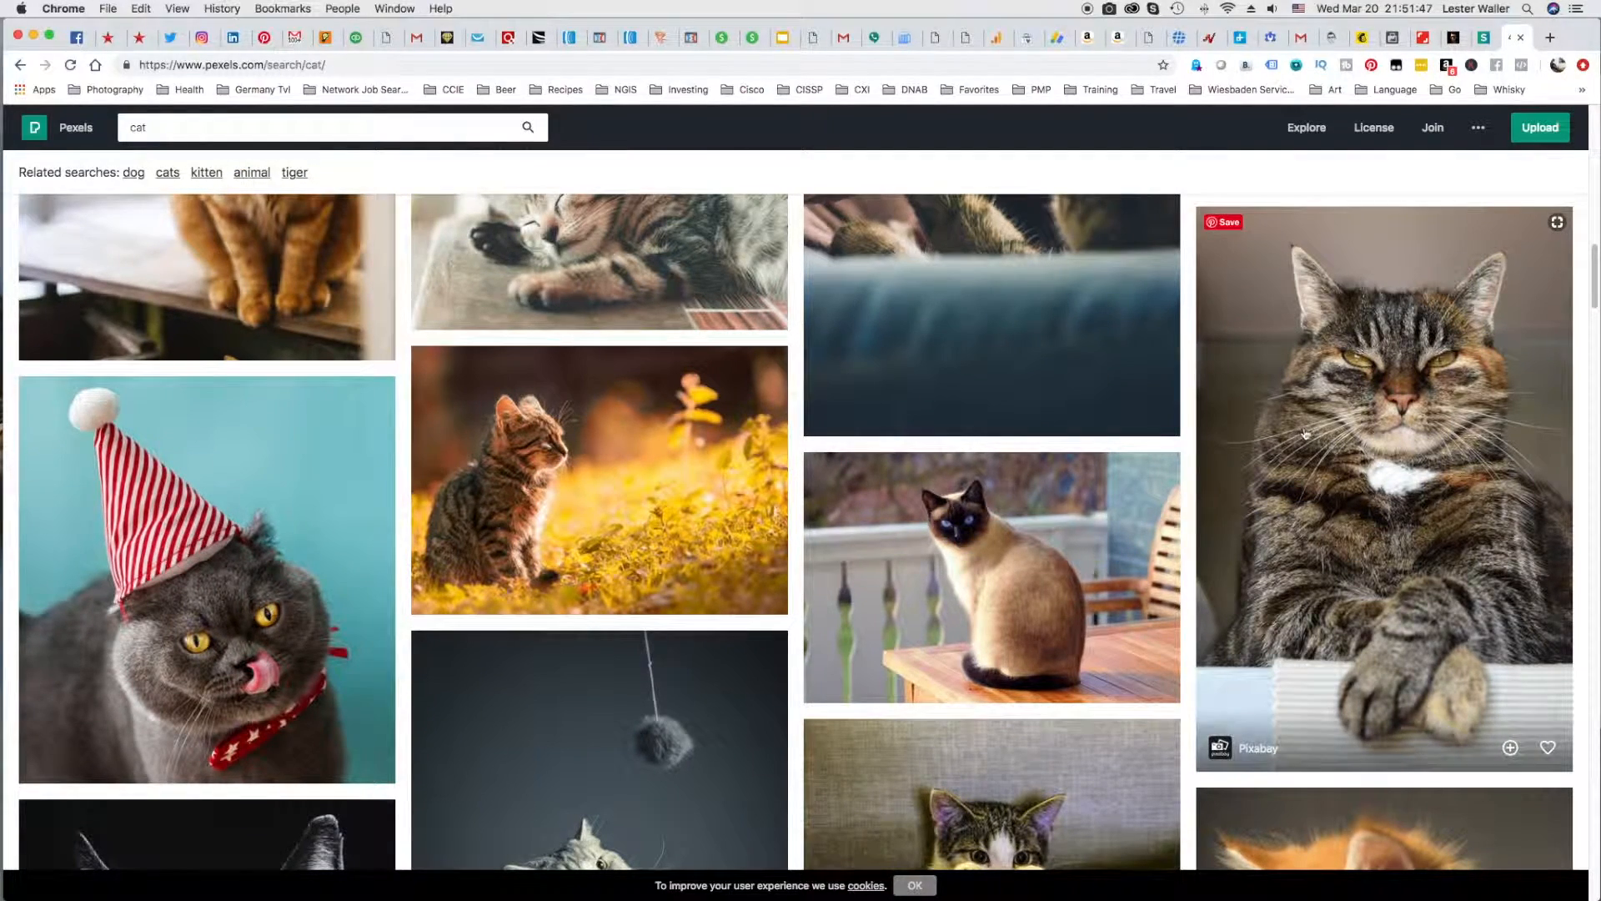
scroll(667, 460, "up", 1)
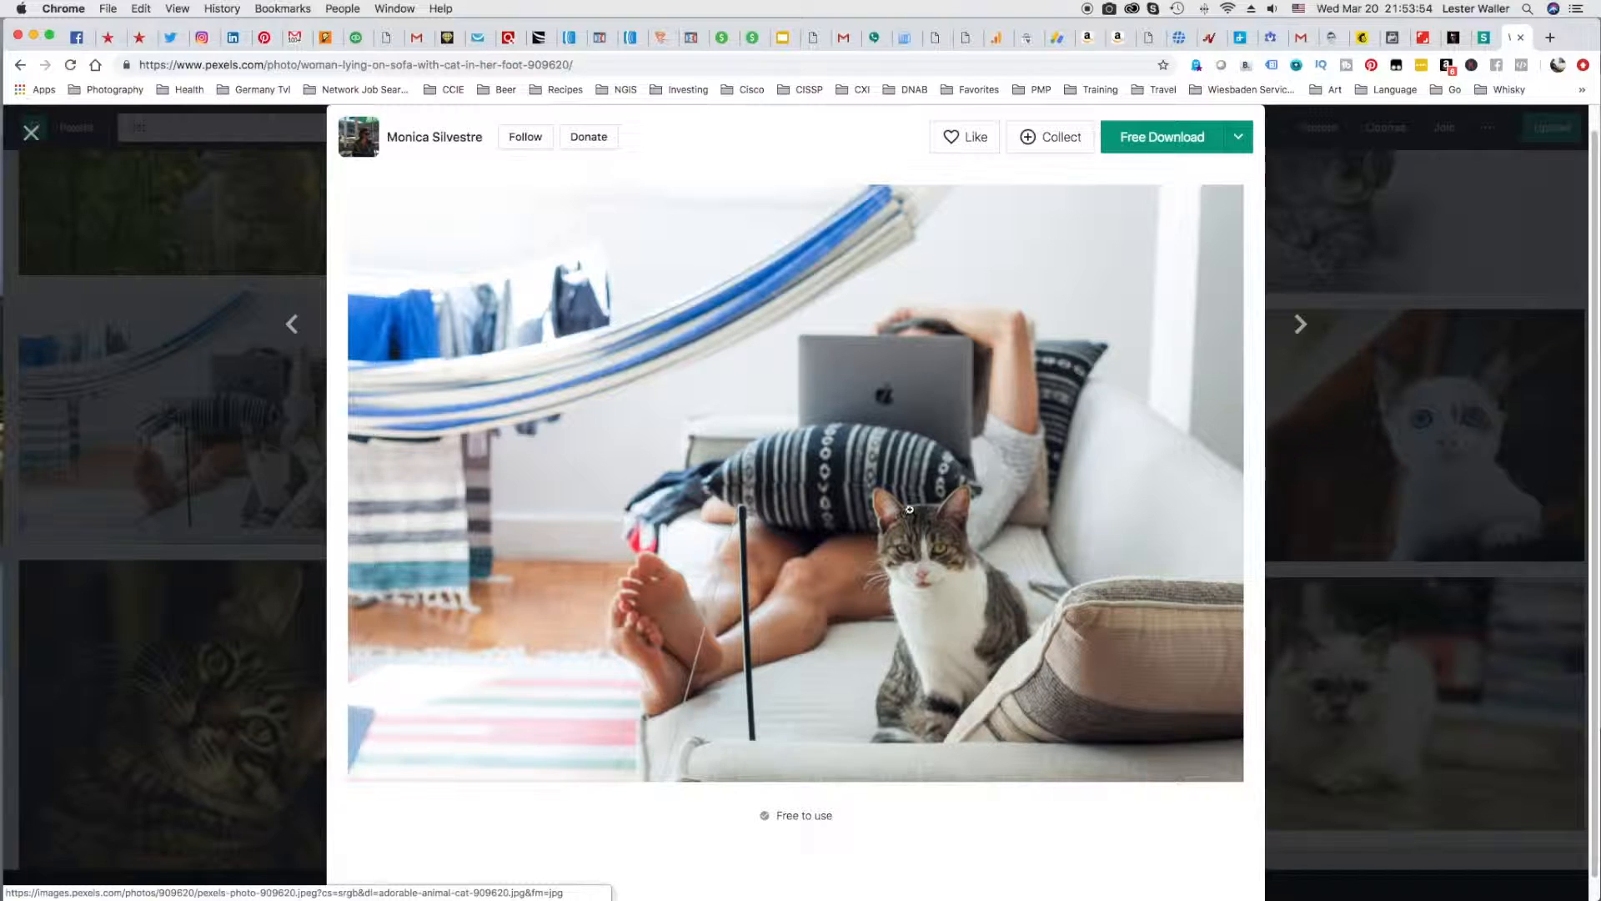
left_click(1167, 142)
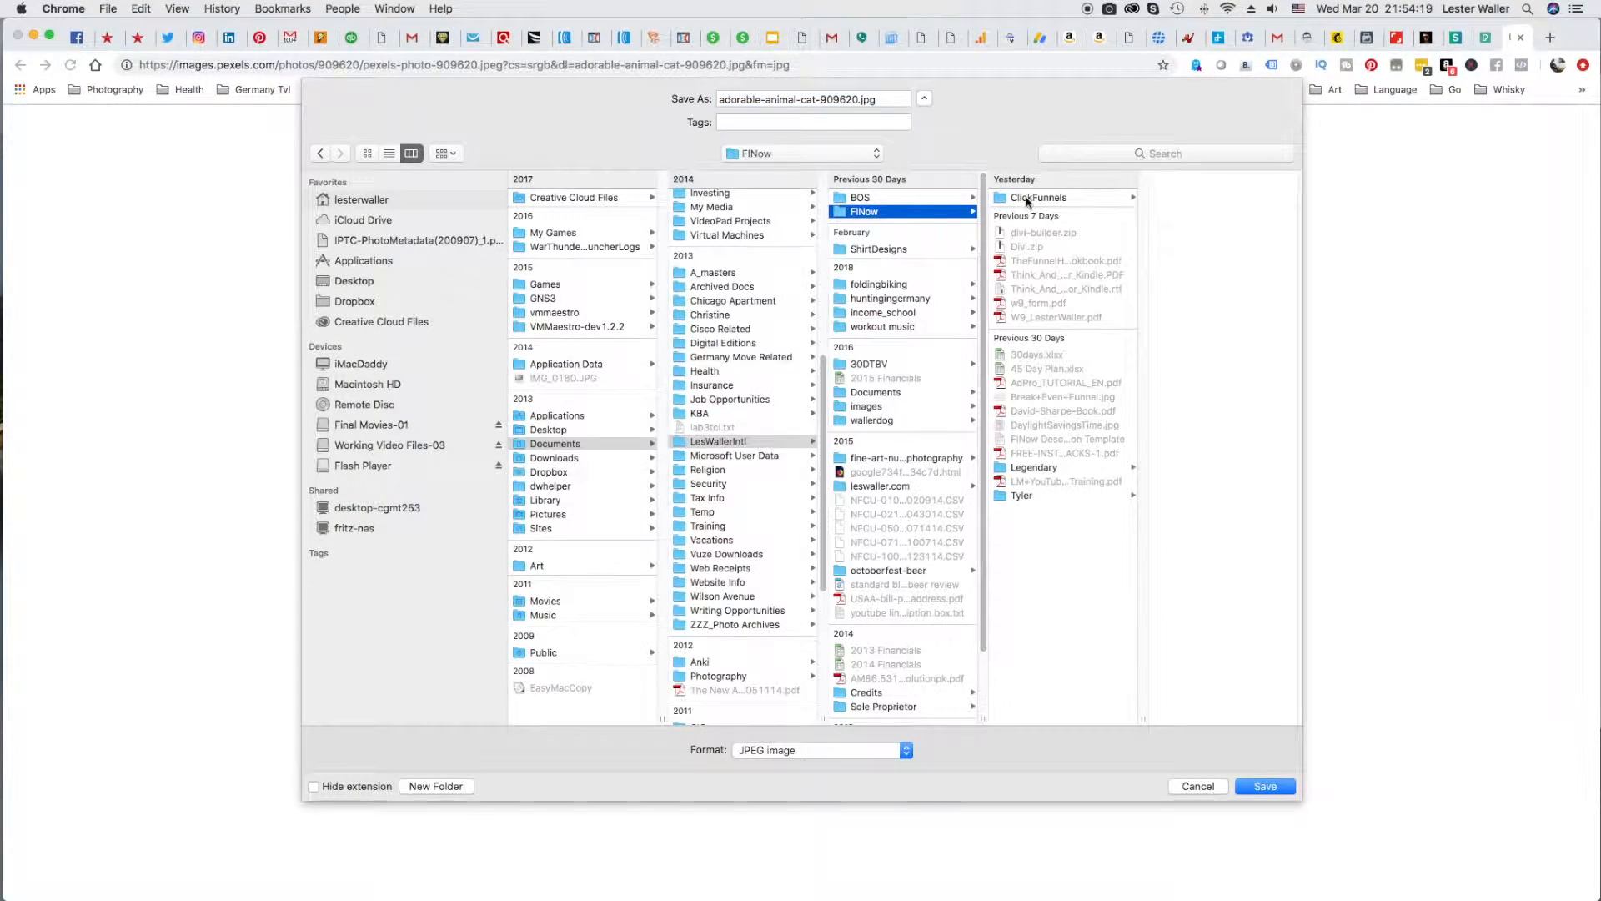
left_click(1034, 197)
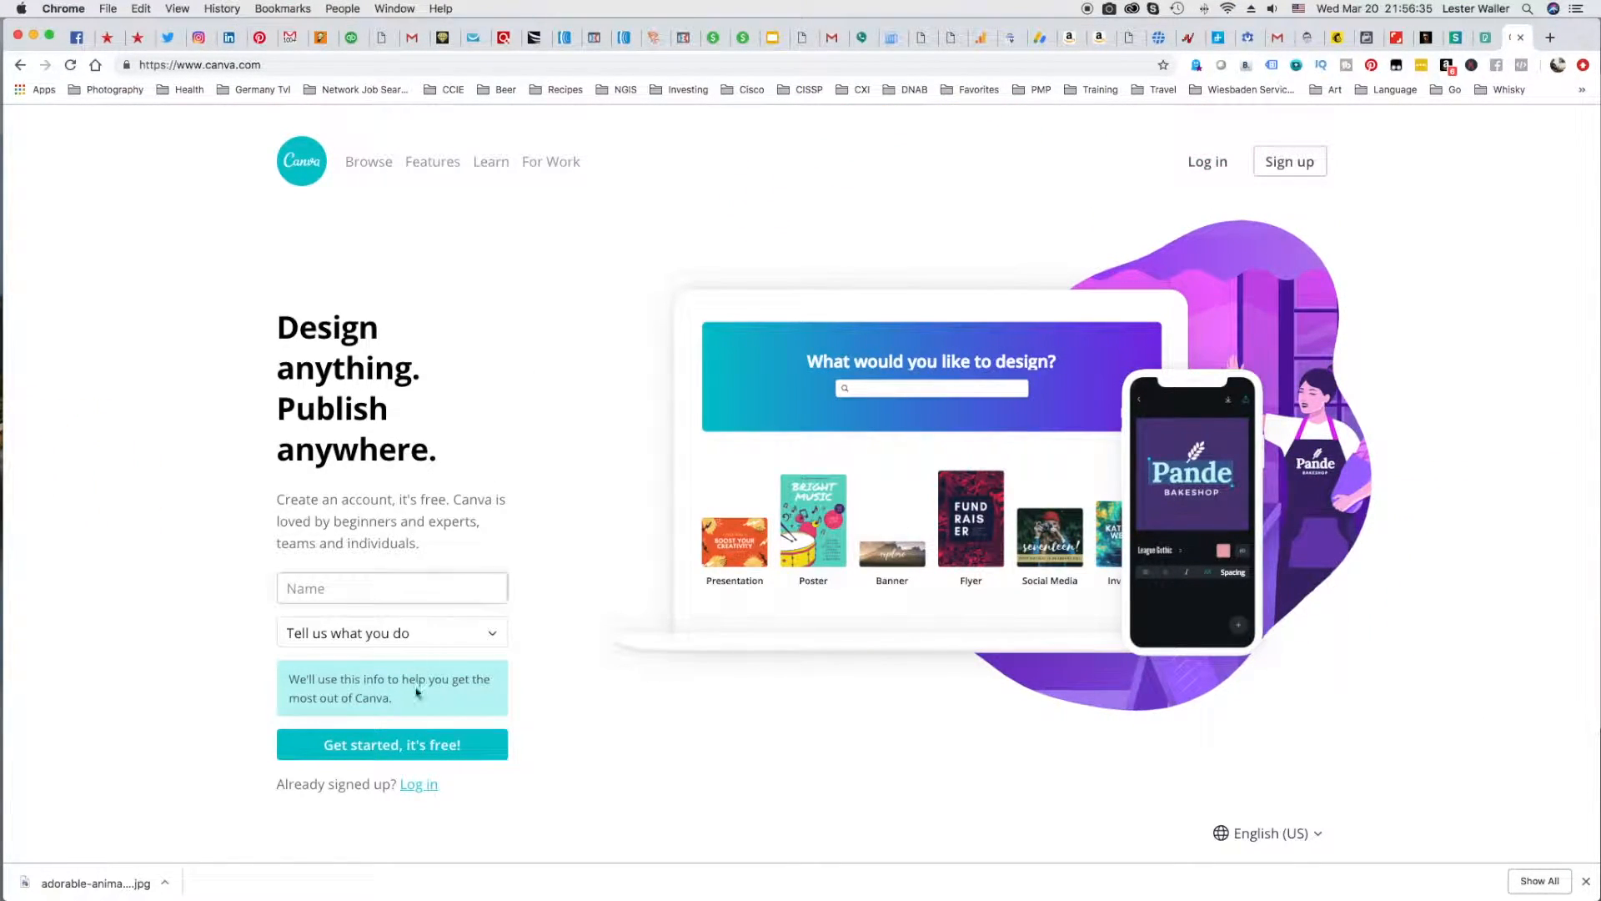
Sign up for Canva with a Google account and start a blank Facebook Post design.
left_click(412, 745)
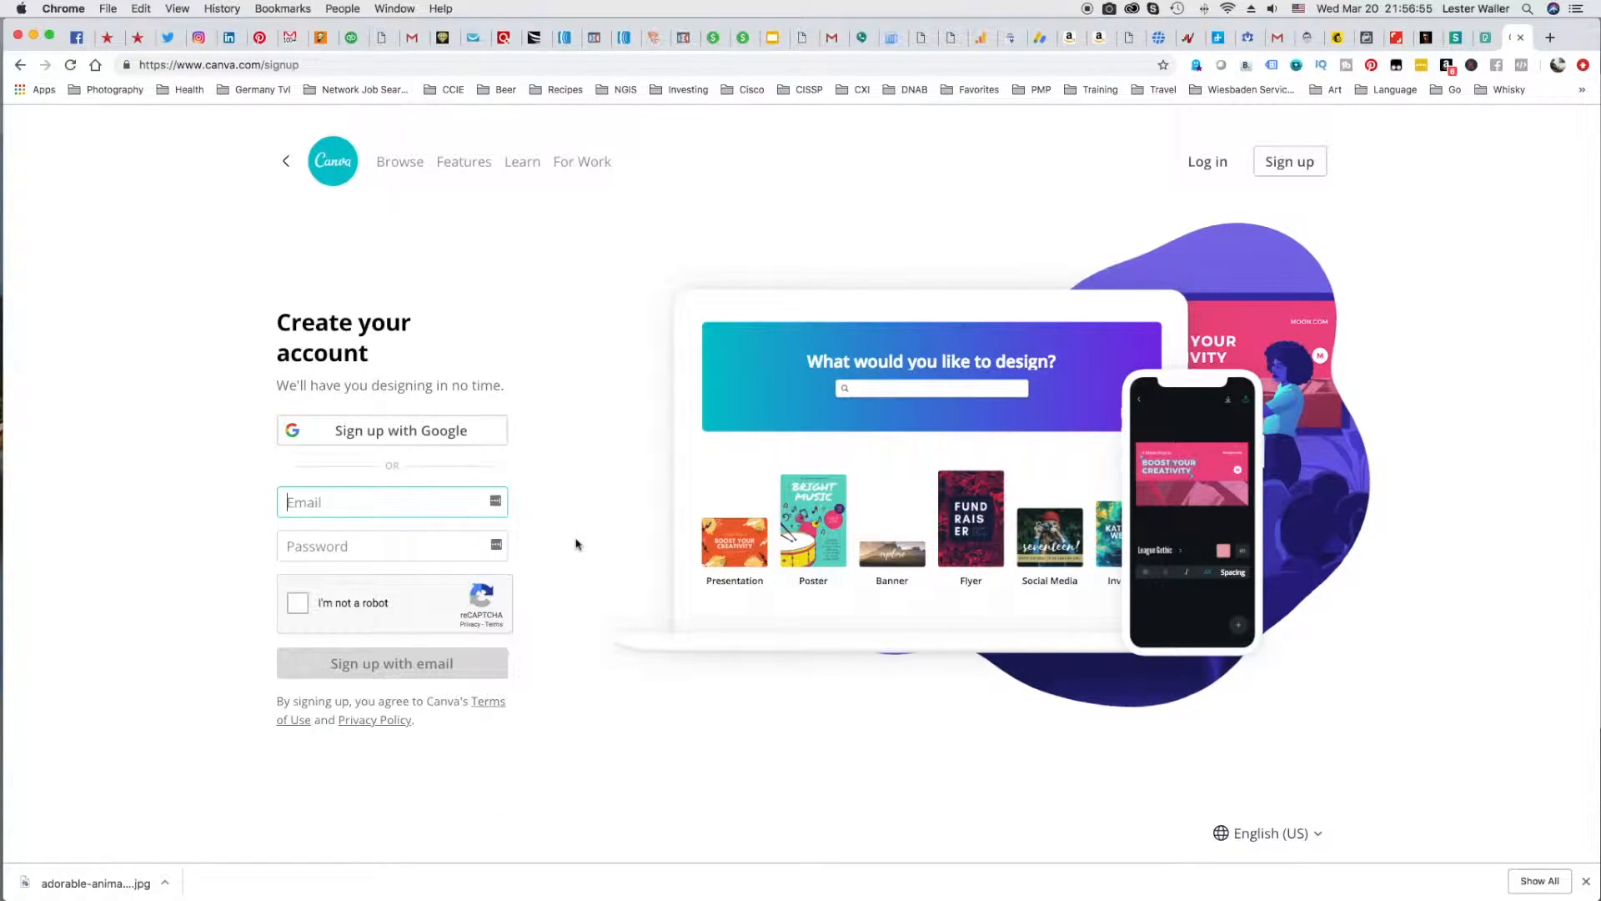
left_click(436, 432)
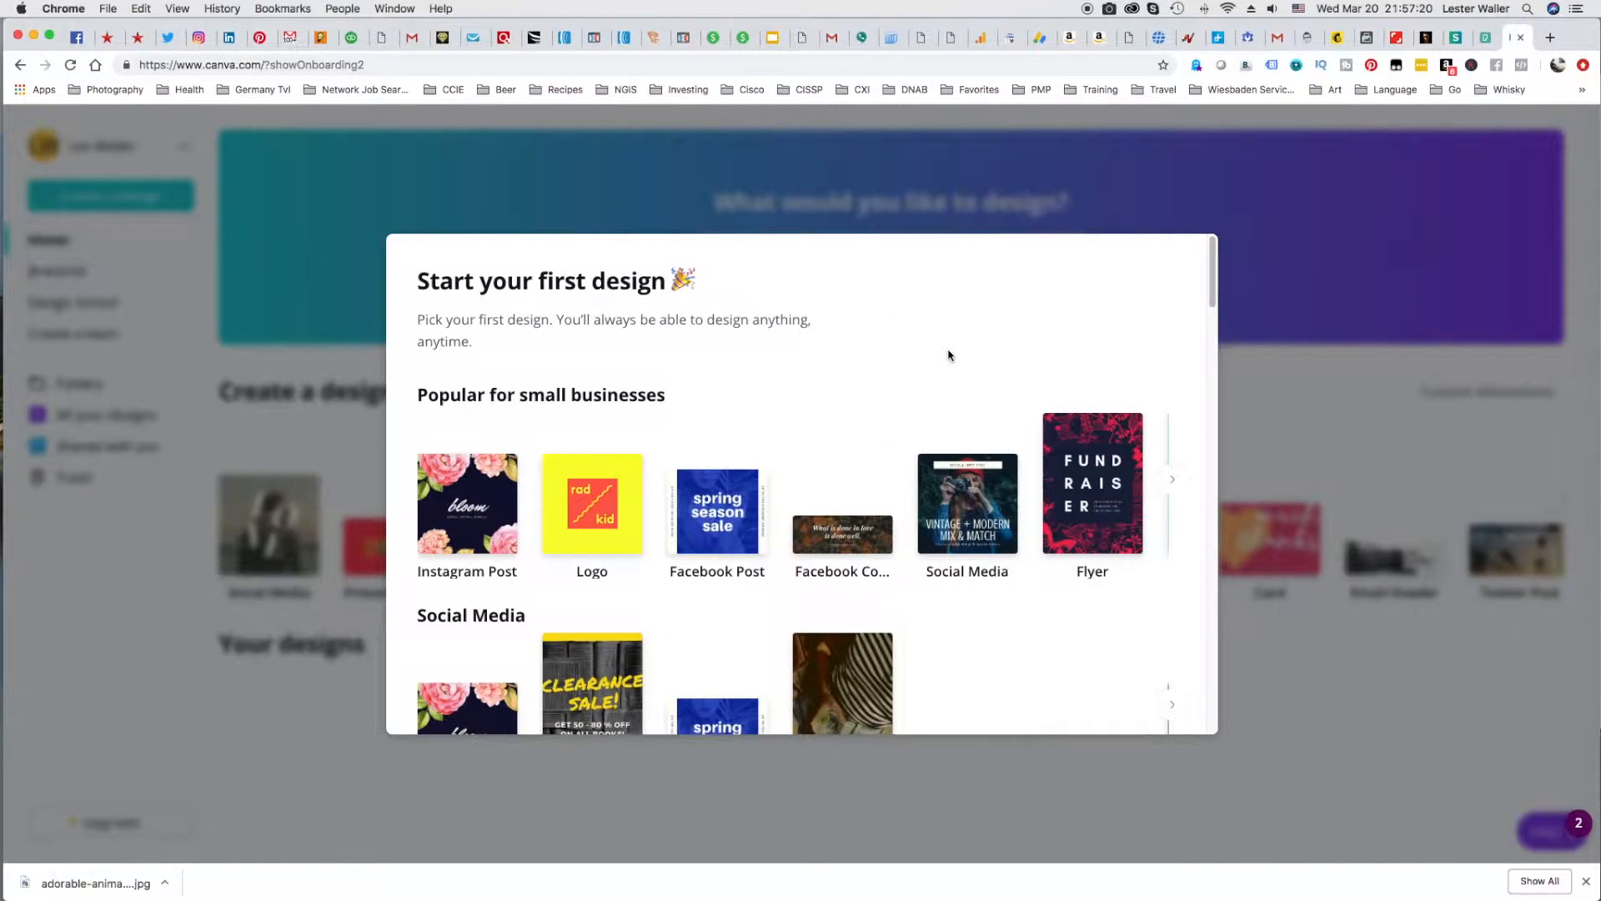
left_click(713, 524)
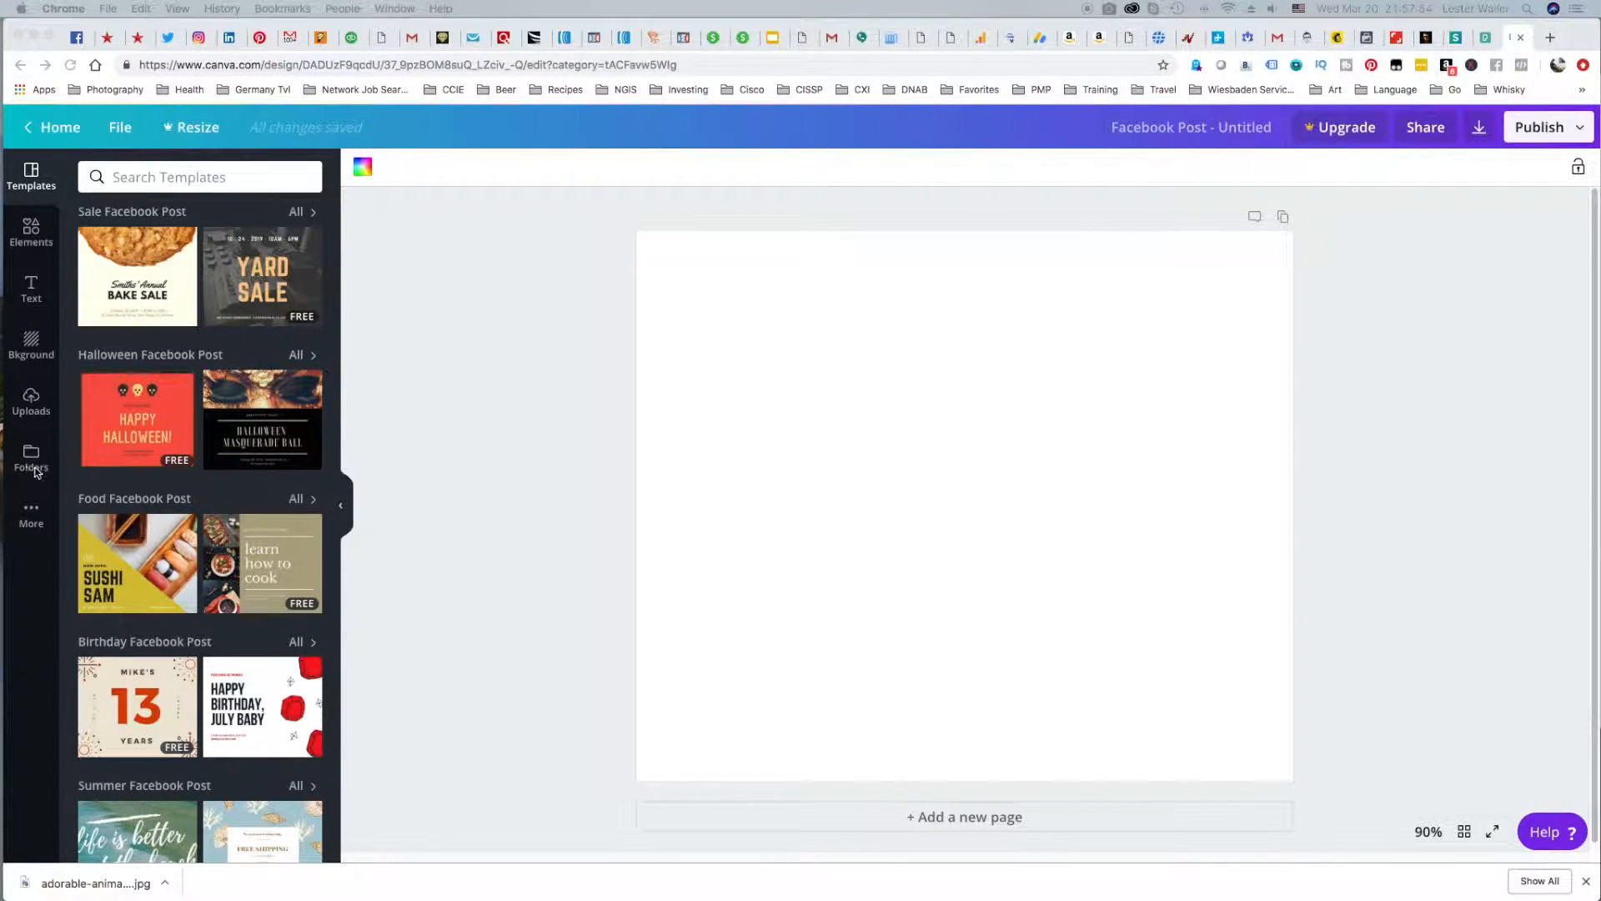
Upload adorable-animal-cat-909620.jpg from the ClickFunnels folder and place it on the blank Facebook post.
left_click(29, 401)
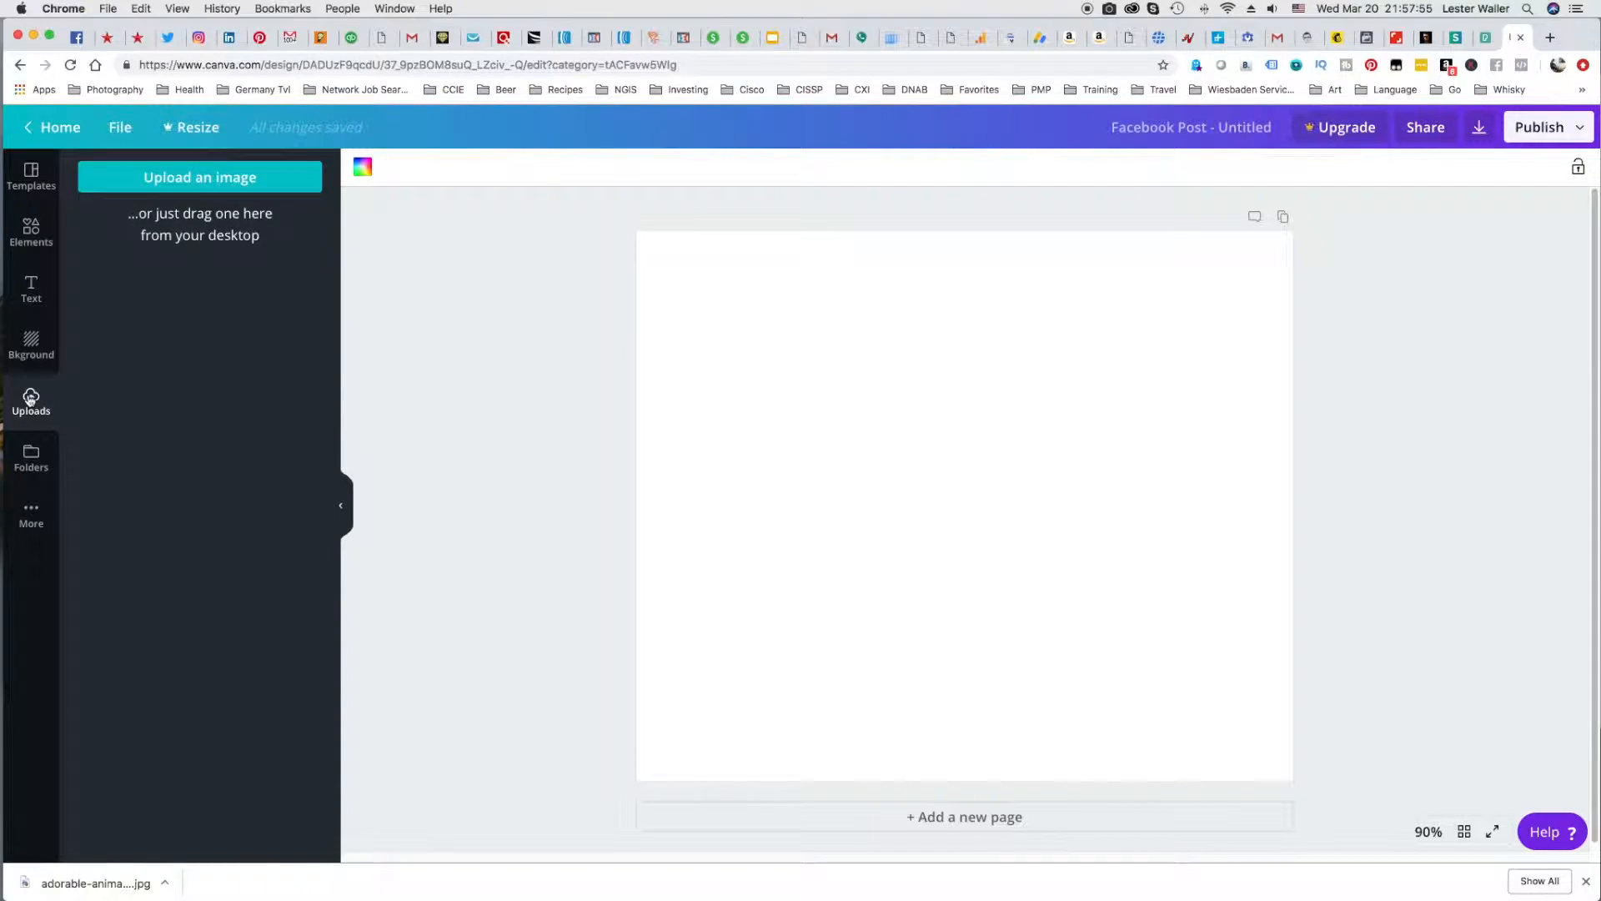
left_click(204, 178)
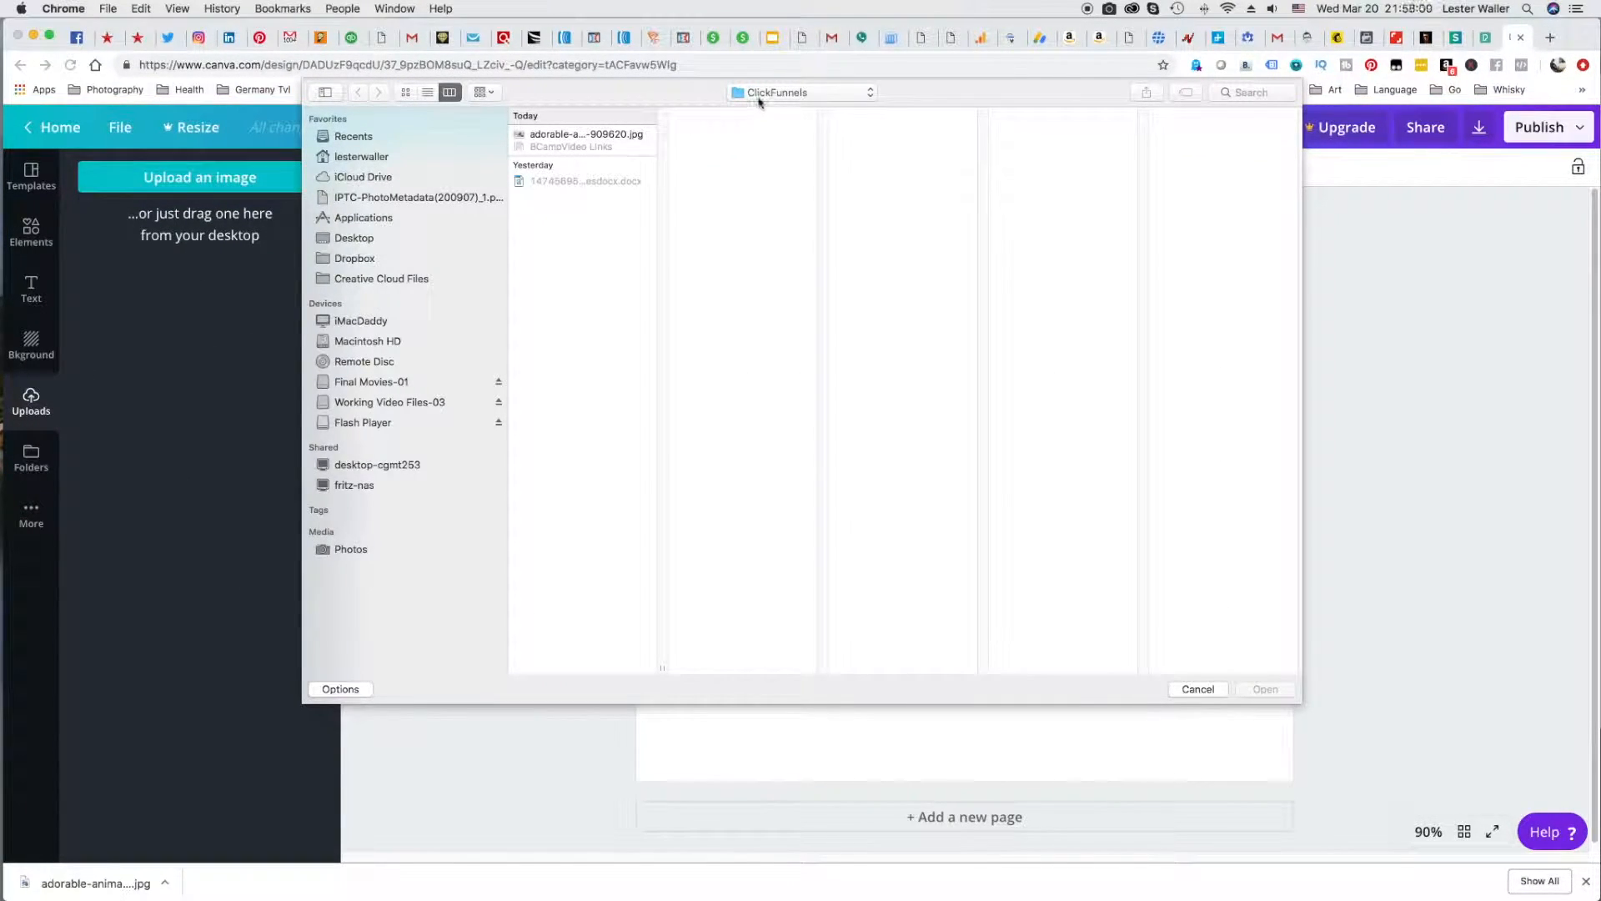
left_click(605, 135)
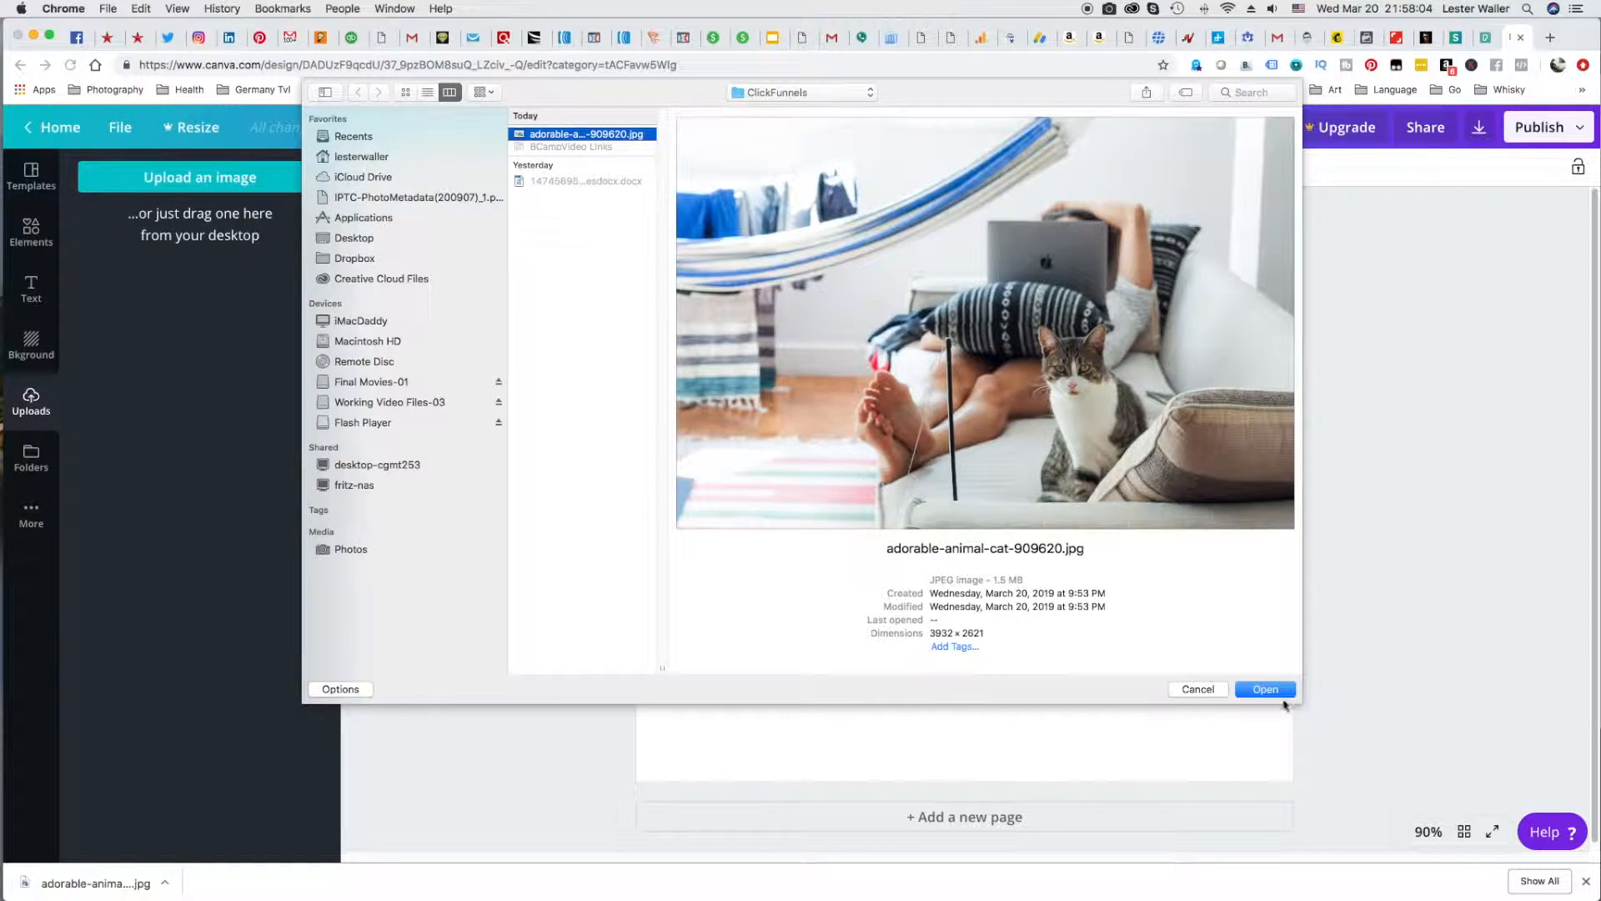
left_click(1280, 692)
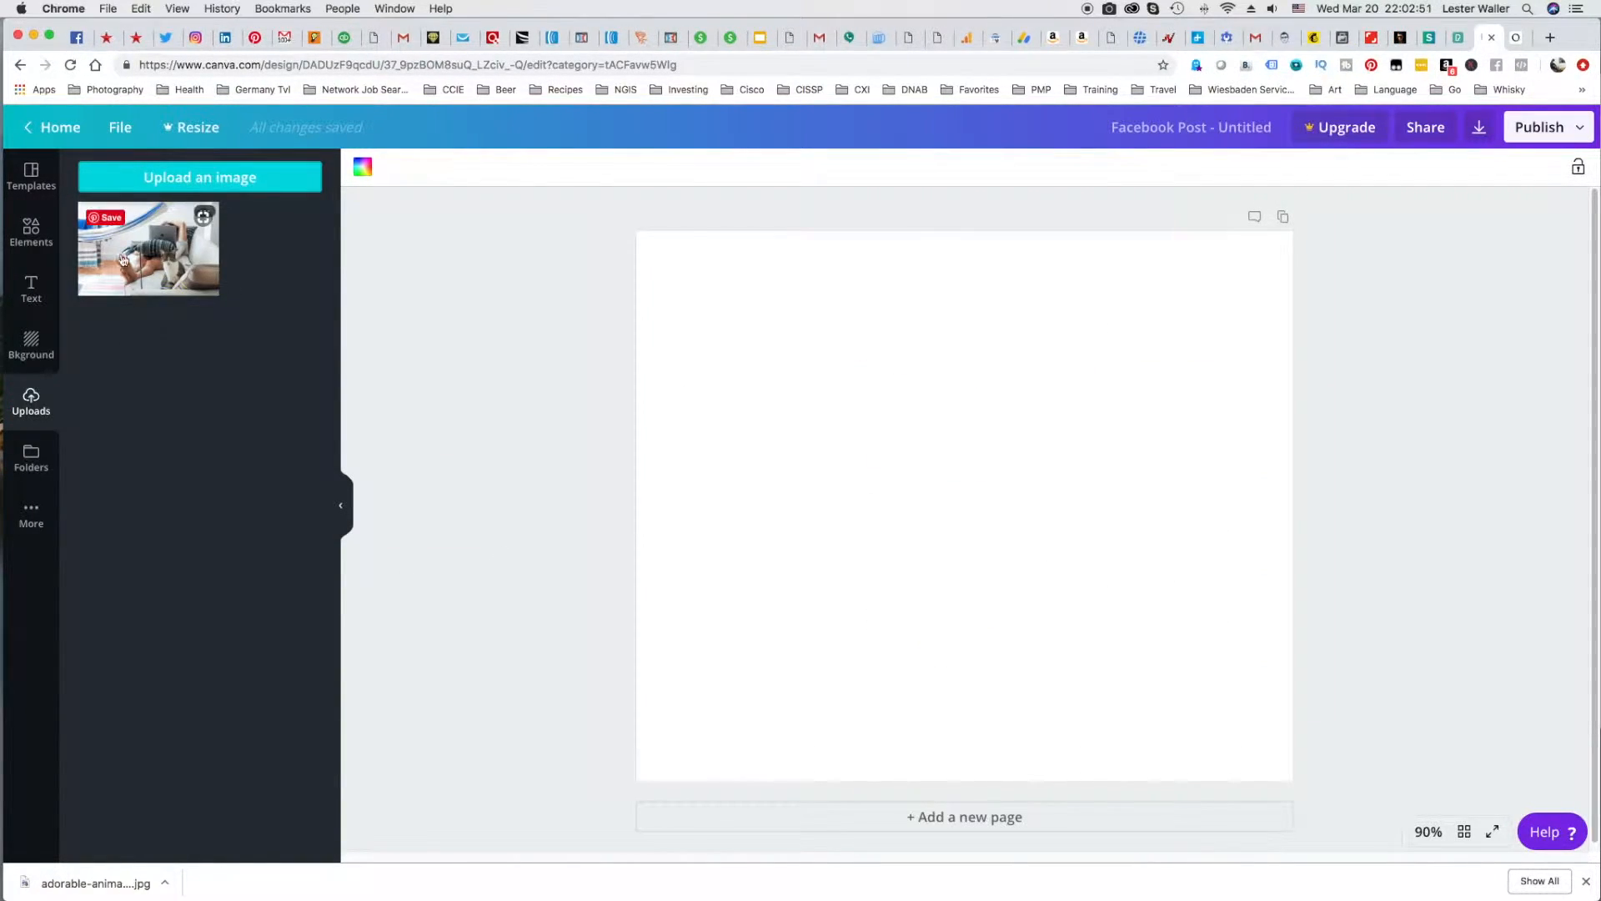
left_click_drag(148, 248, 804, 421)
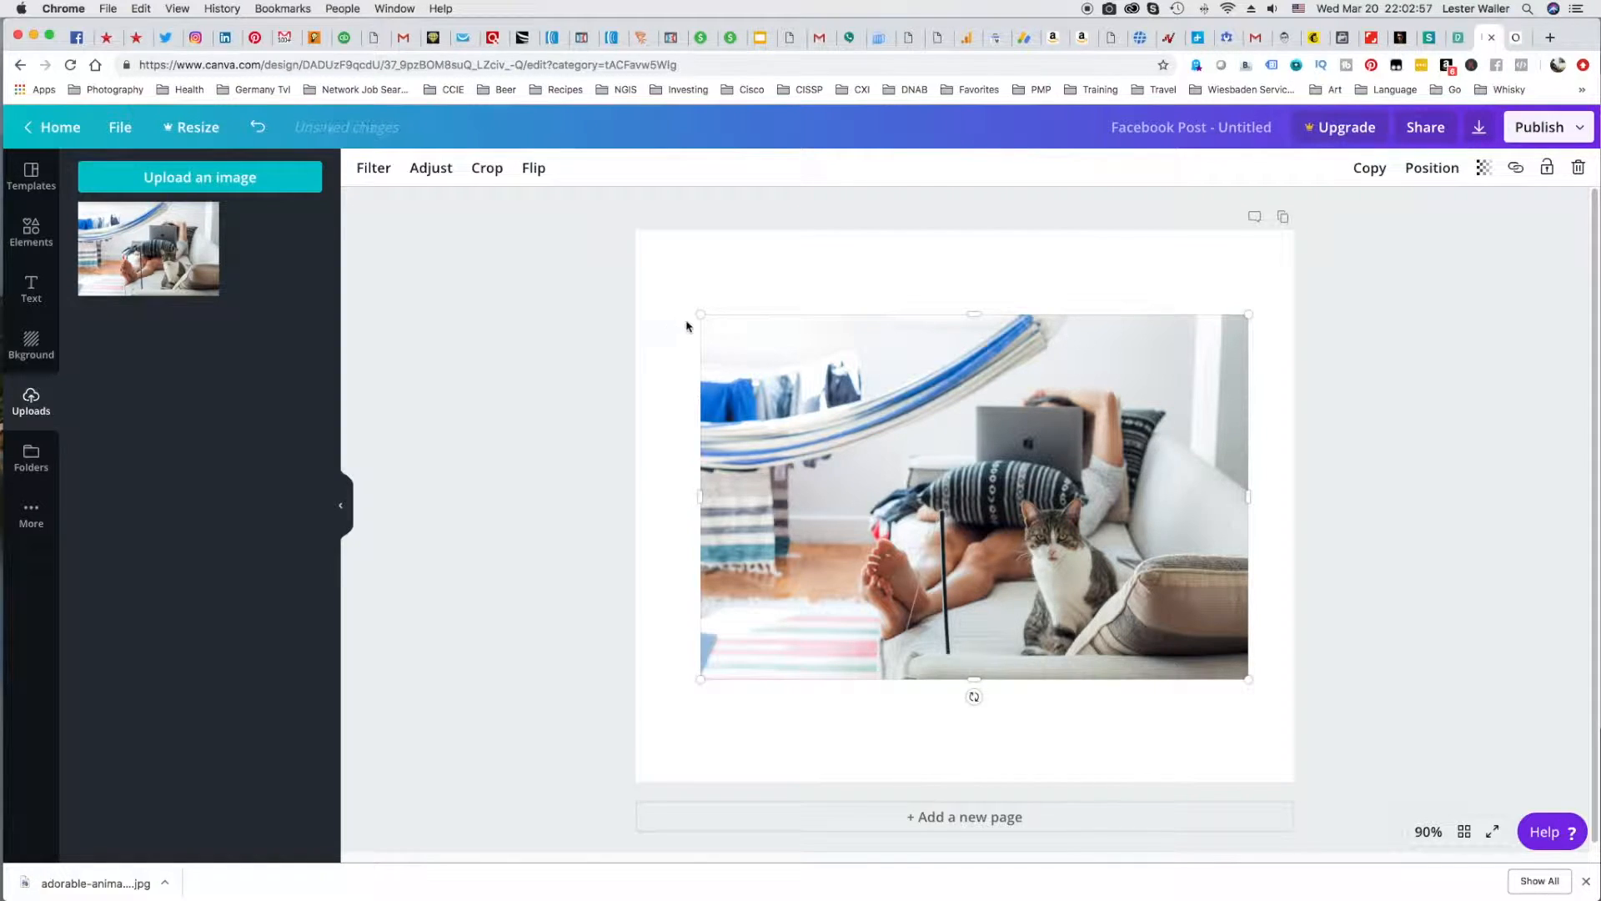
Enlarge and reposition the cat photo so that it fills the whole Facebook post canvas.
left_click_drag(700, 313, 647, 250)
left_click_drag(917, 450, 916, 409)
left_click_drag(1246, 639, 1466, 813)
left_click_drag(1094, 621, 1014, 621)
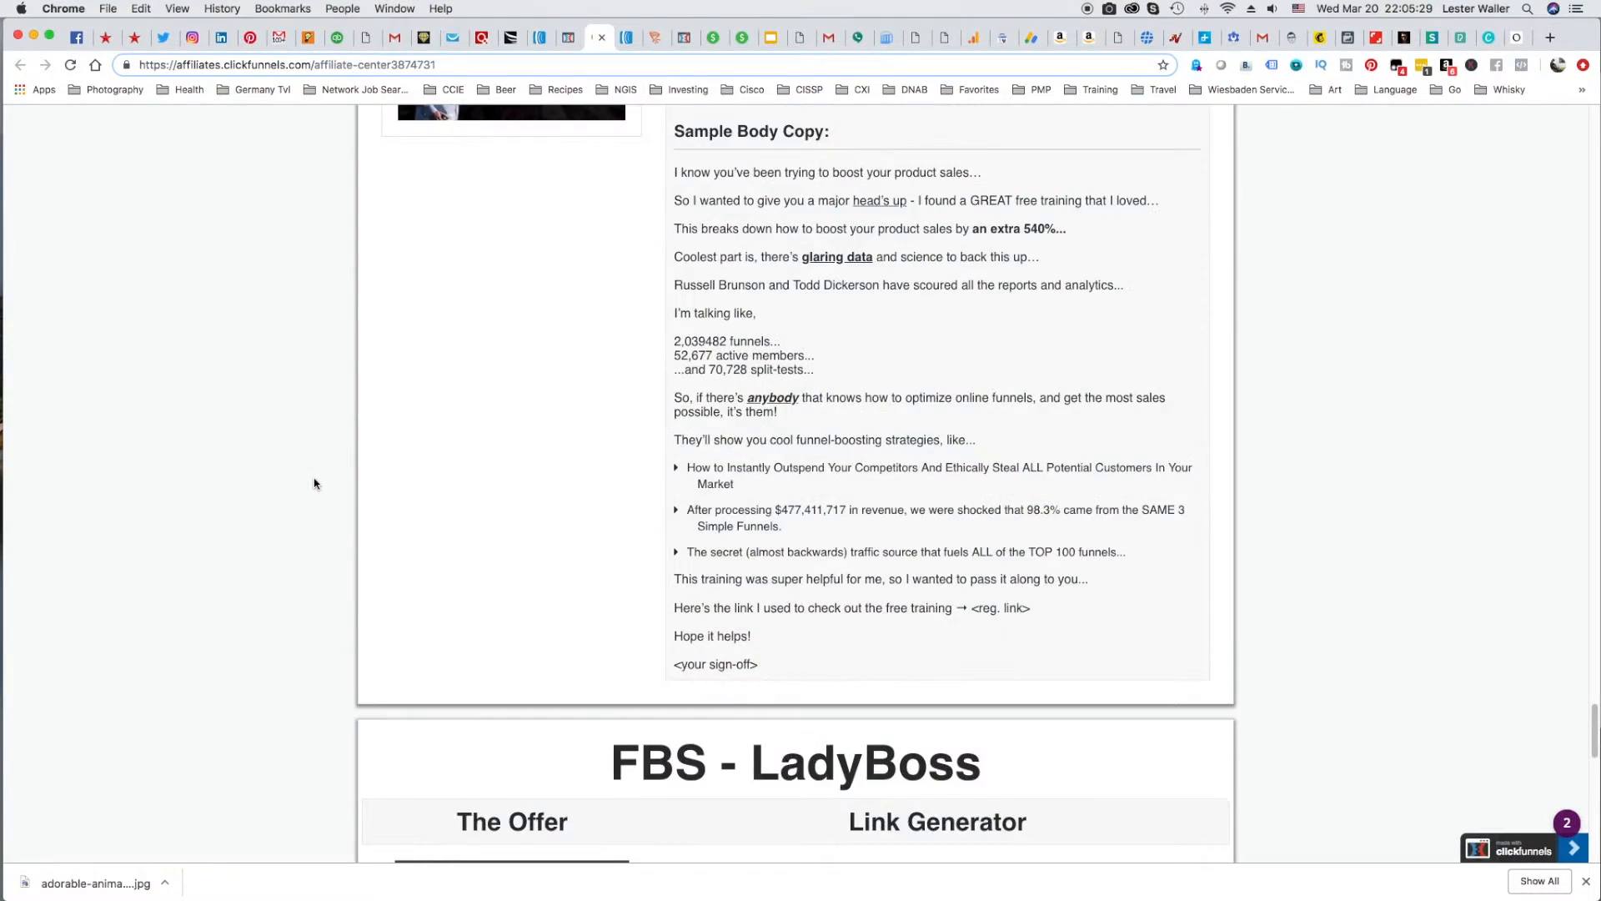
scroll(315, 483, "down", 15)
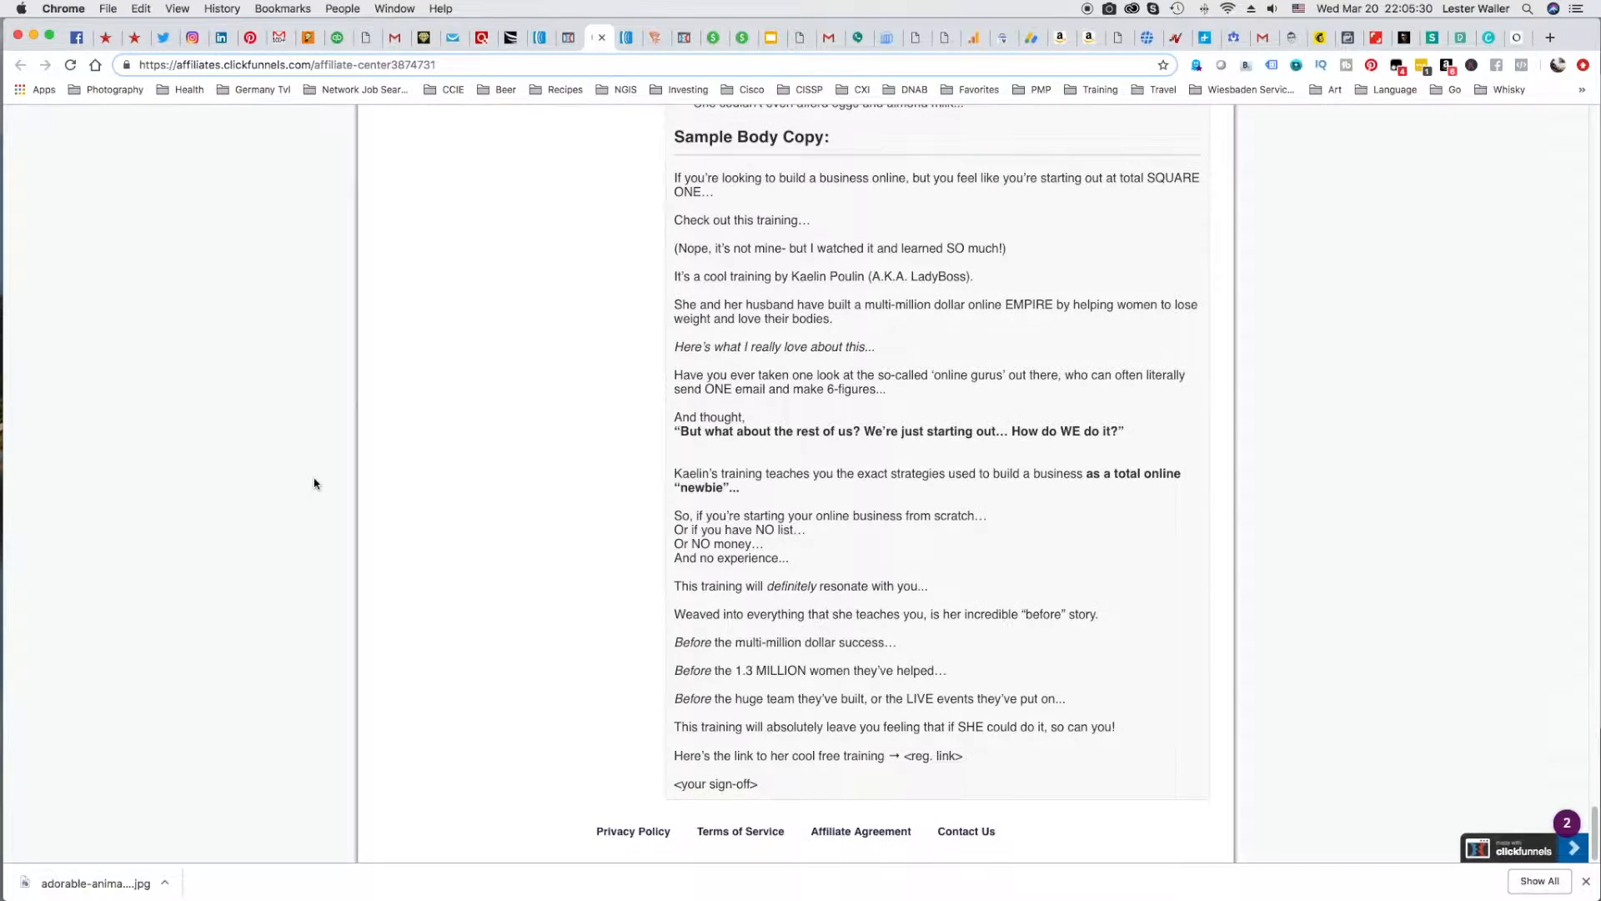
scroll(314, 480, "up", 1)
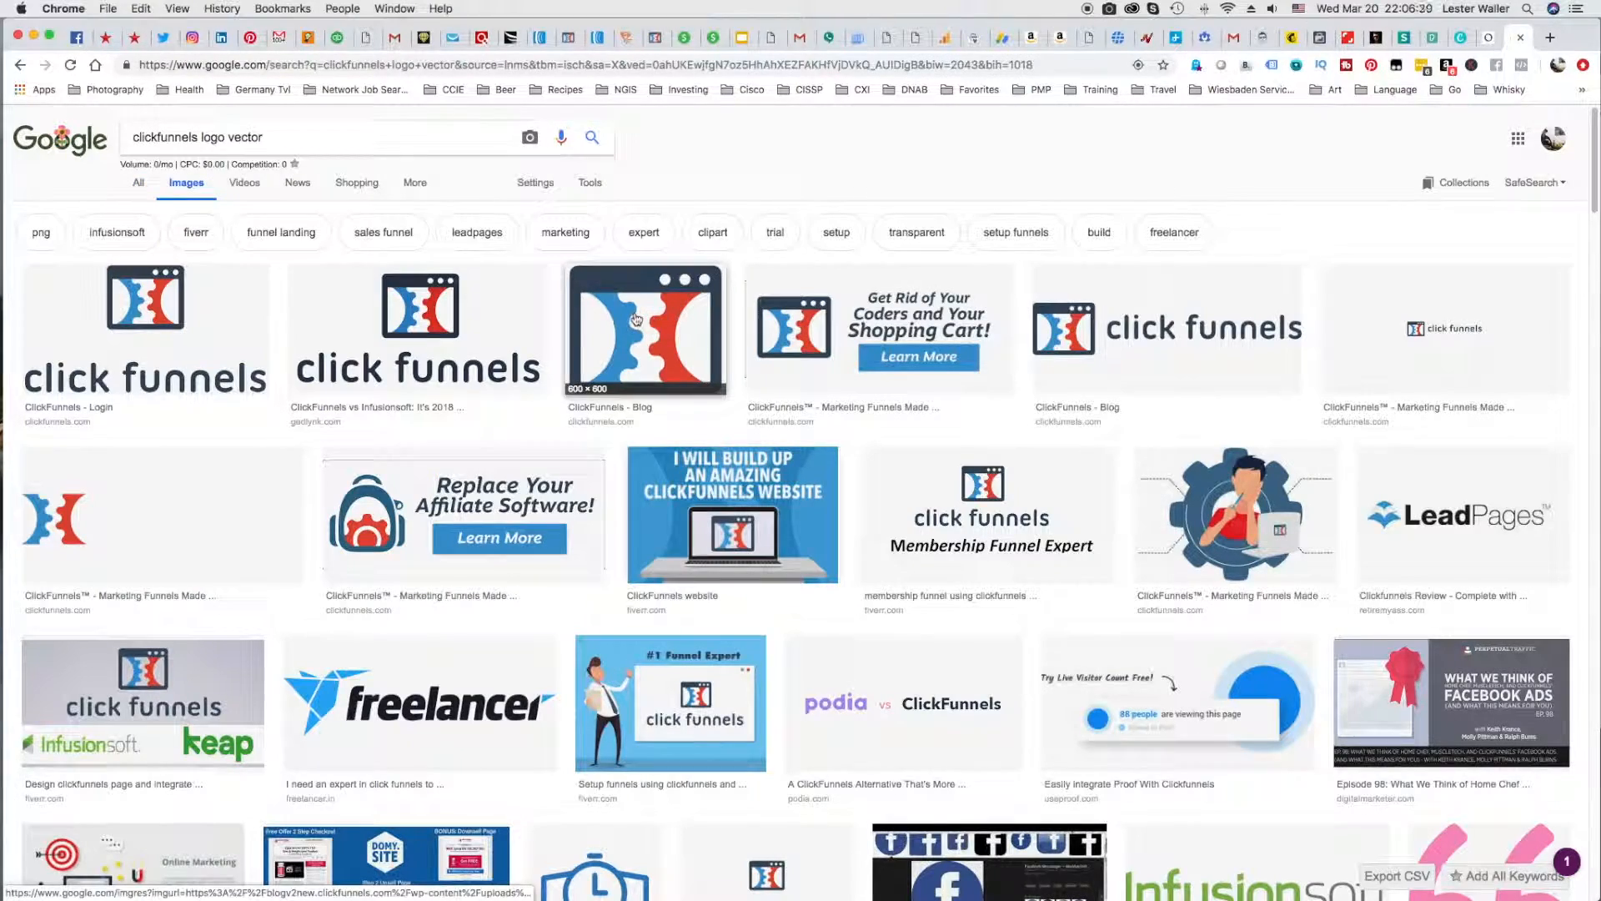
Save the 600 × 600 ClickFunnels logo from the Google image results as clickfunnels.png in the ClickFunnels folder.
right_click(644, 315)
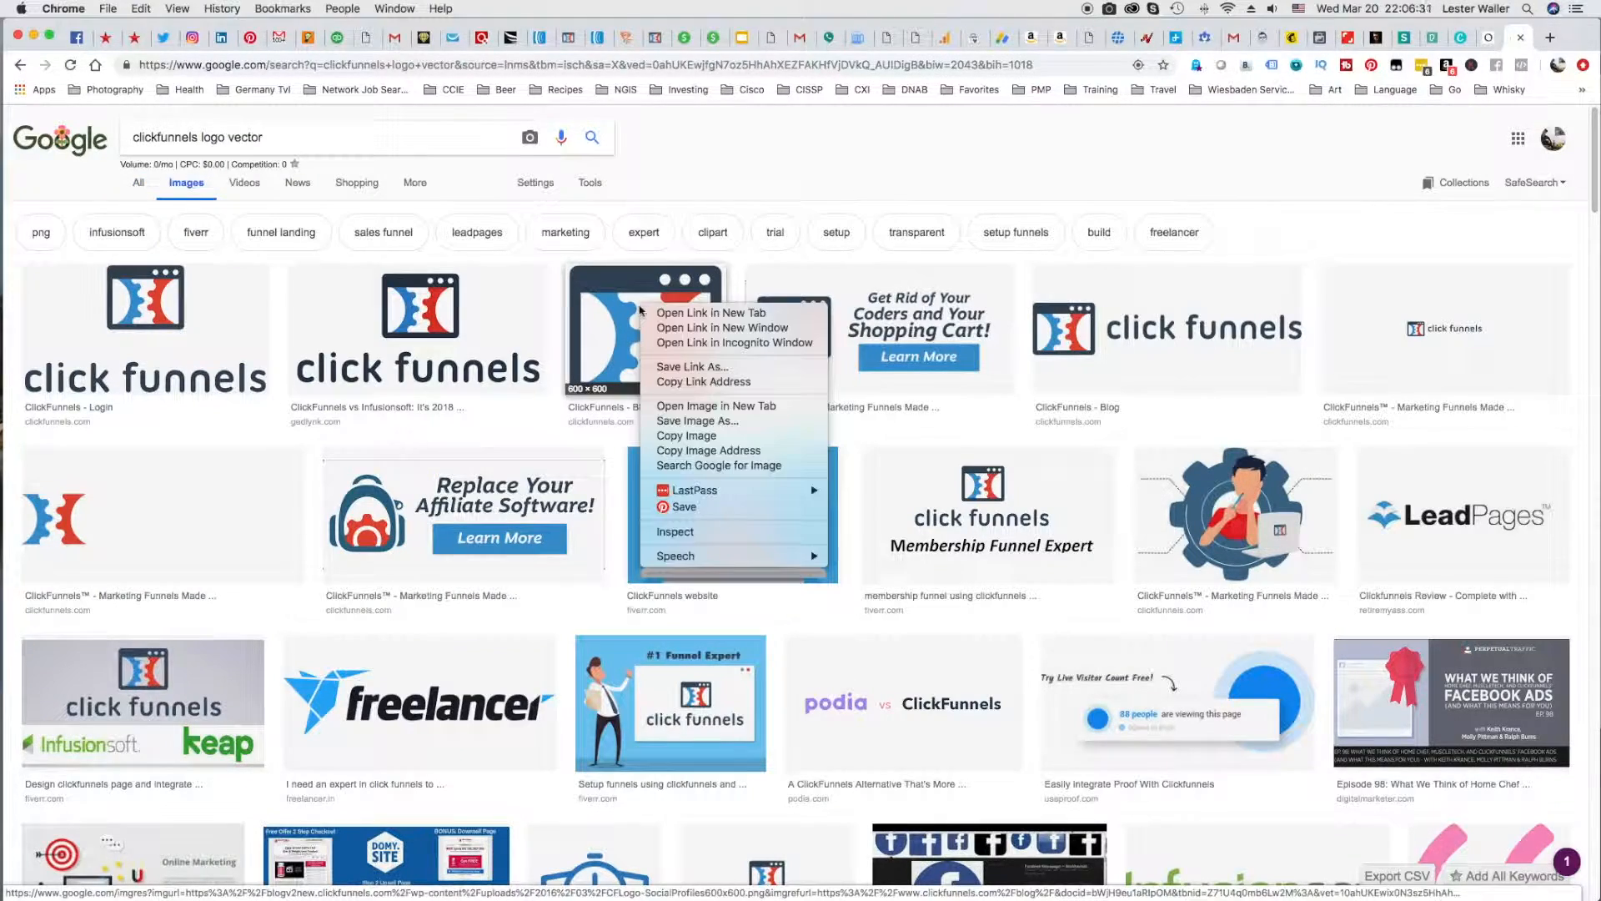
left_click(694, 421)
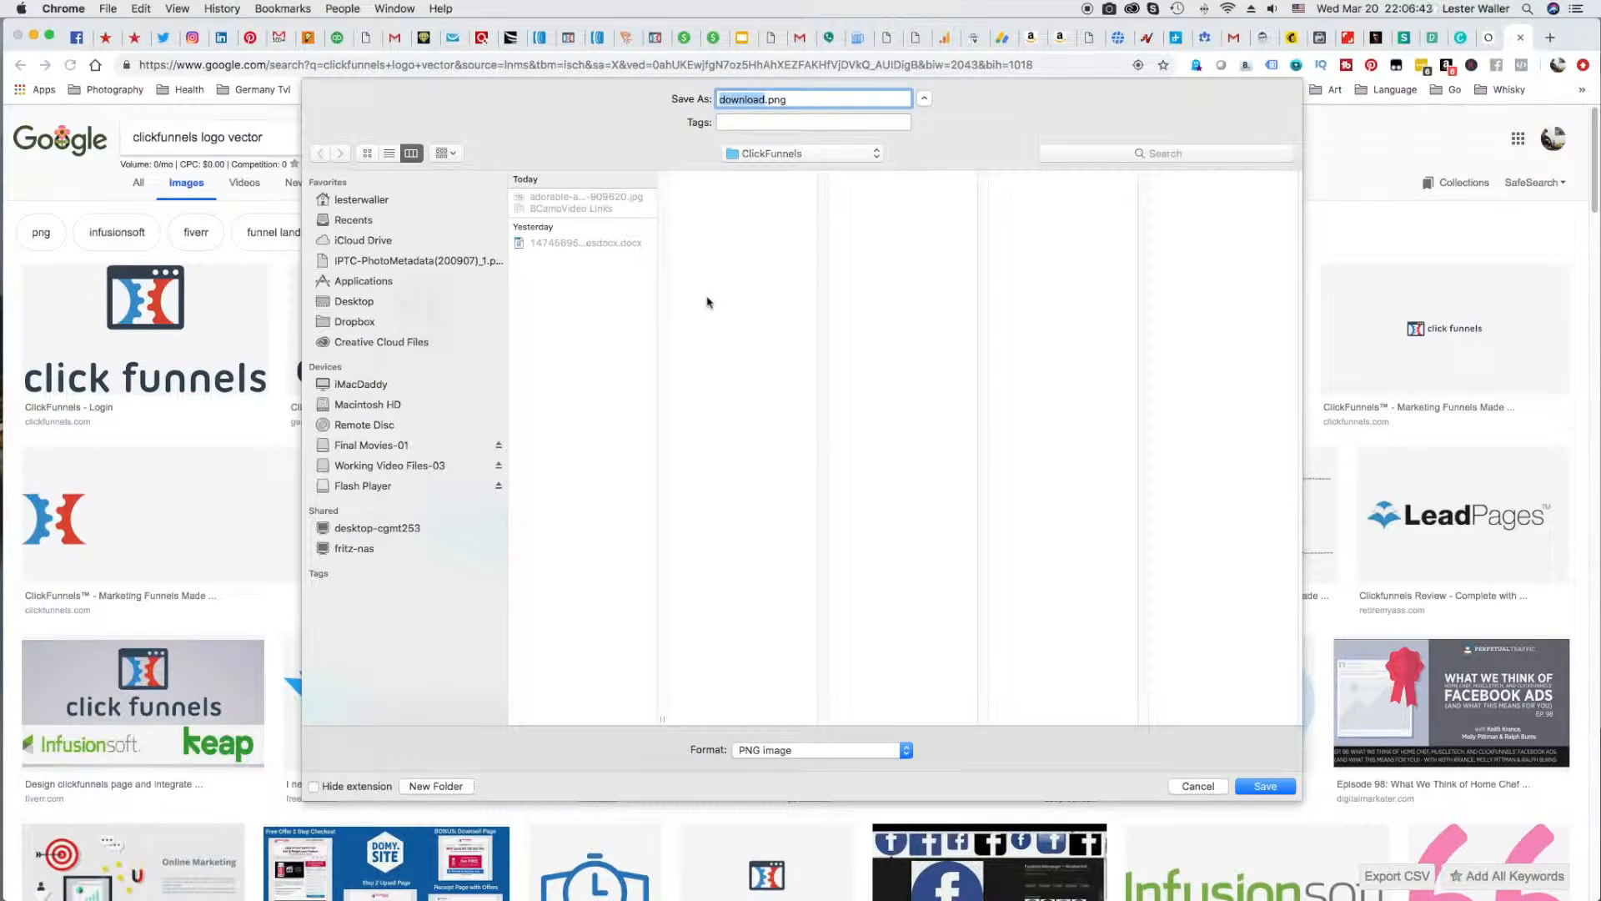
type("clickfunnels")
key("Return")
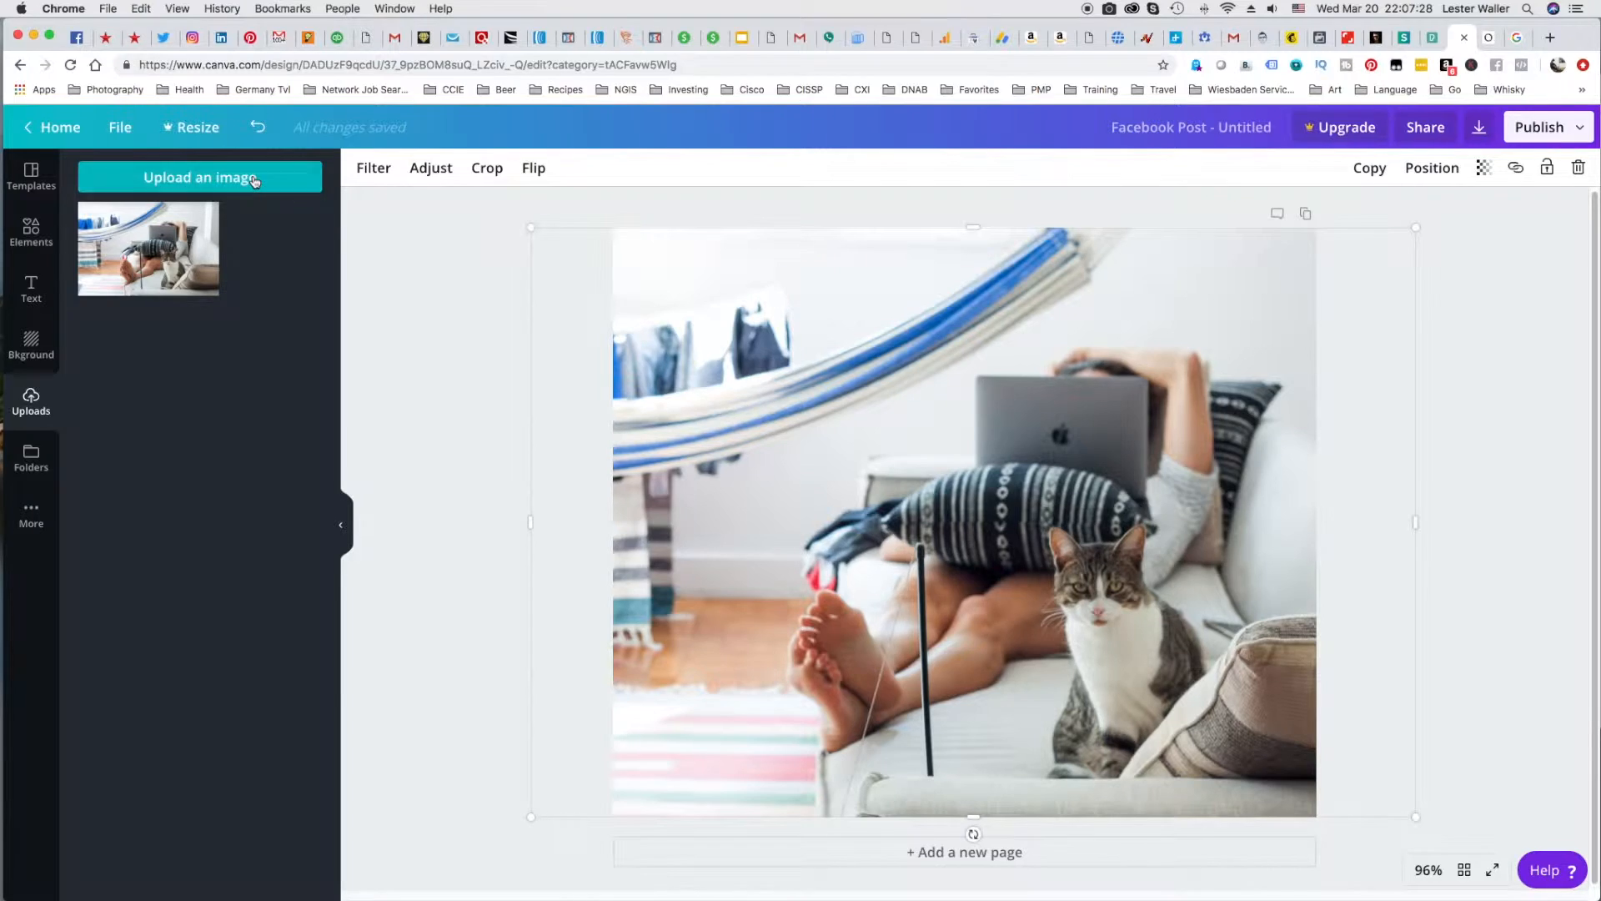
Upload clickfunnels.png from the ClickFunnels folder to the Canva uploads.
left_click(200, 176)
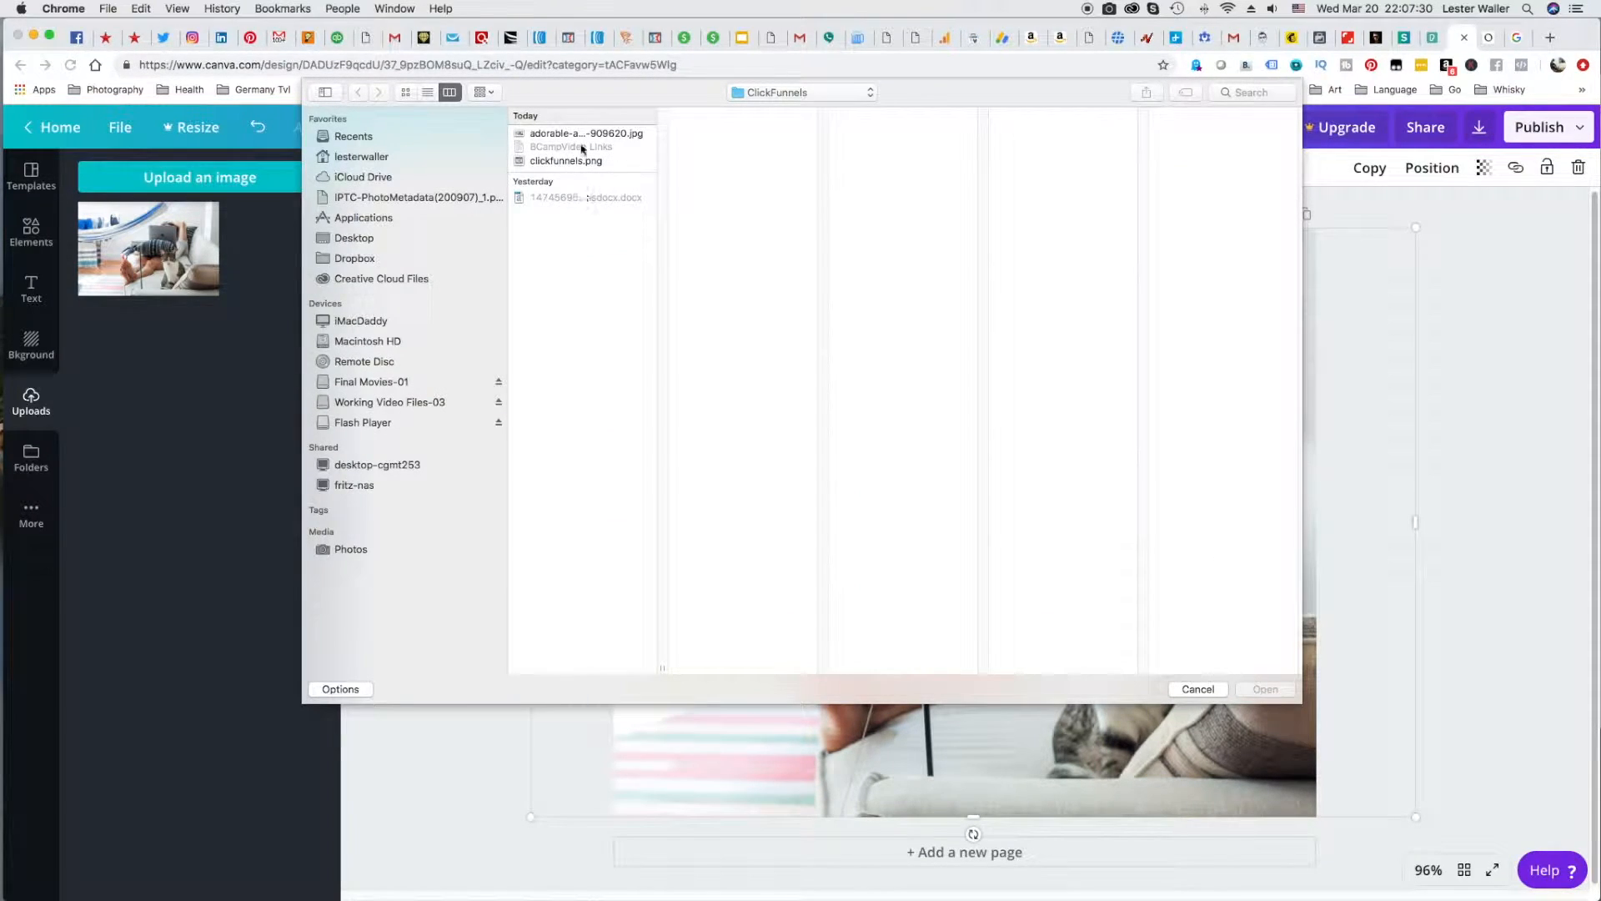
left_click(572, 161)
left_click(1262, 690)
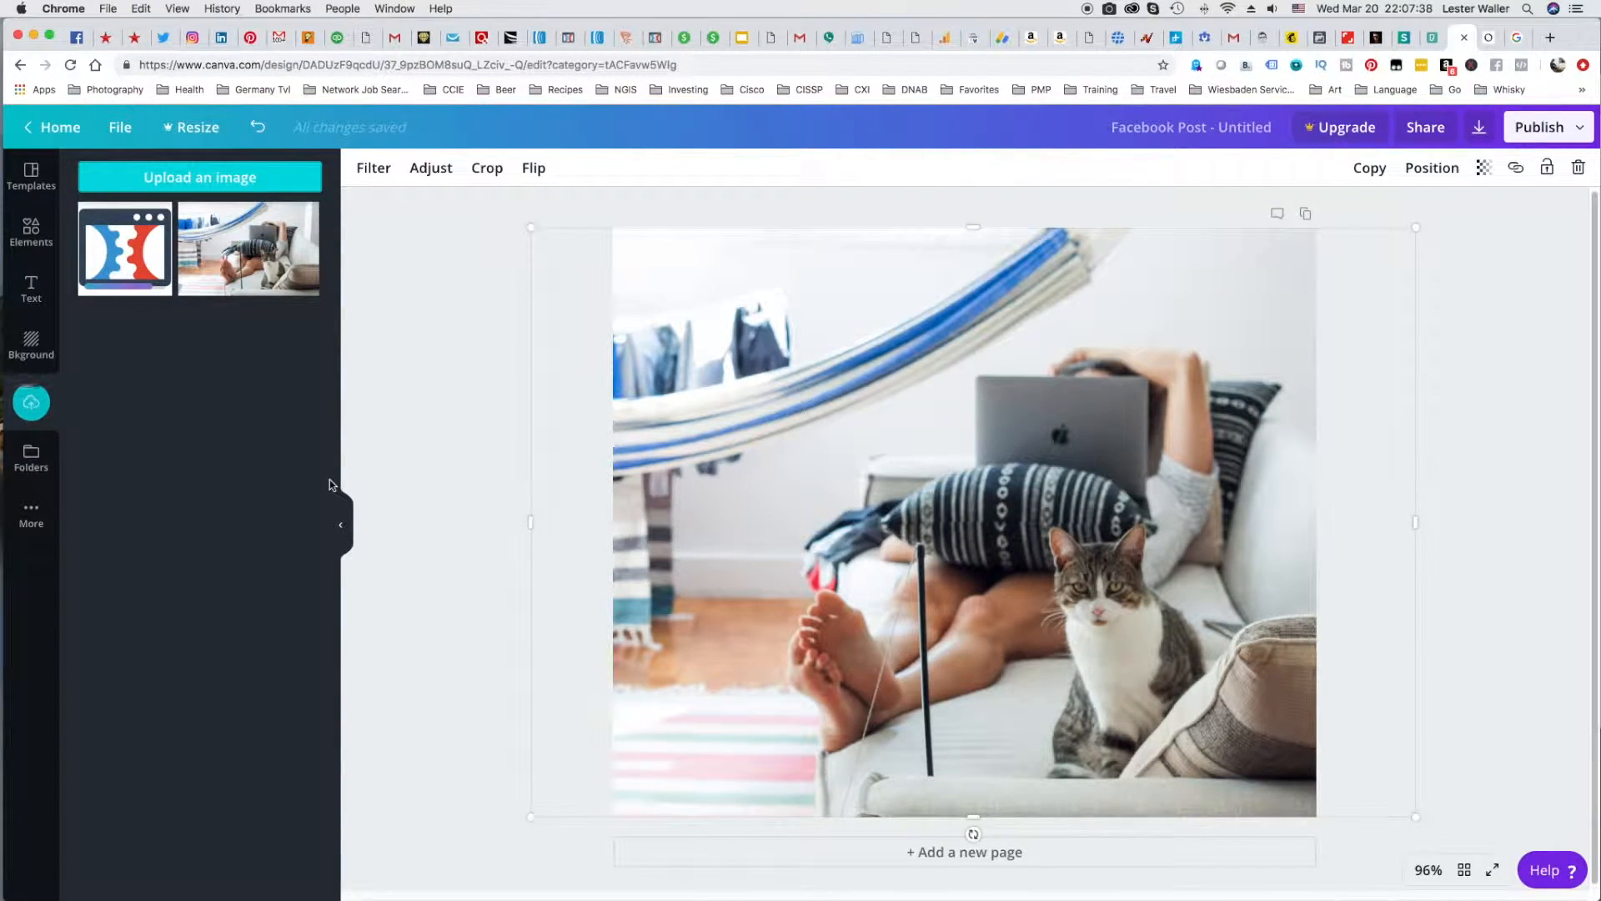
Place the ClickFunnels logo in the cat photo's lower-left corner and size it to about 200 by 200.
left_click_drag(125, 249, 544, 603)
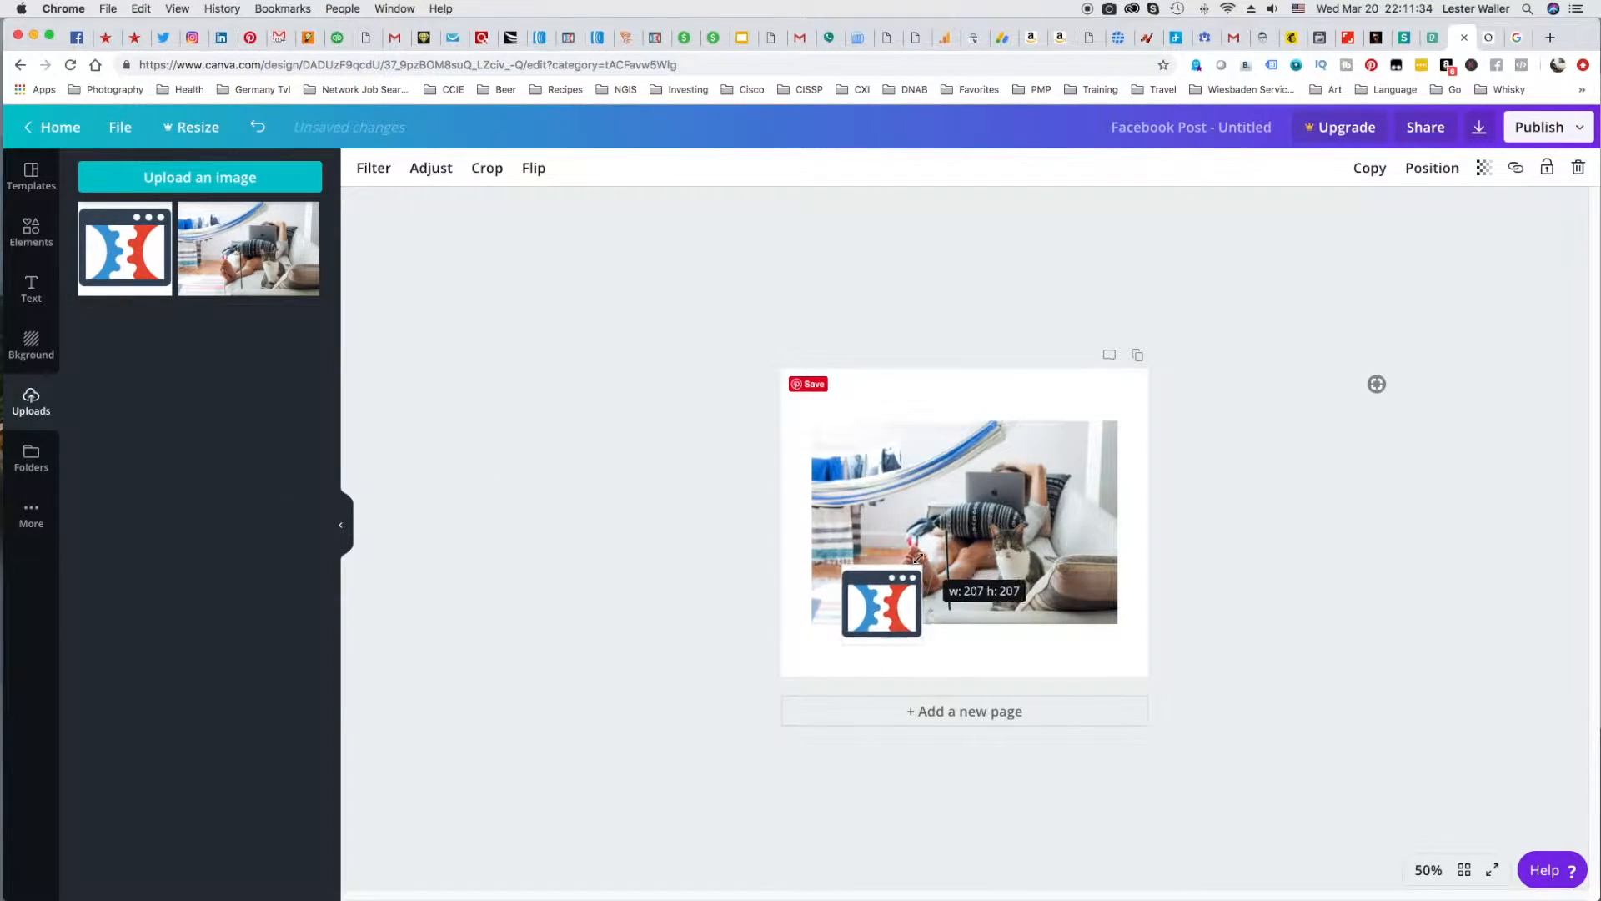
left_click_drag(872, 613, 840, 589)
left_click(676, 471)
left_click(682, 568)
left_click_drag(847, 590, 851, 584)
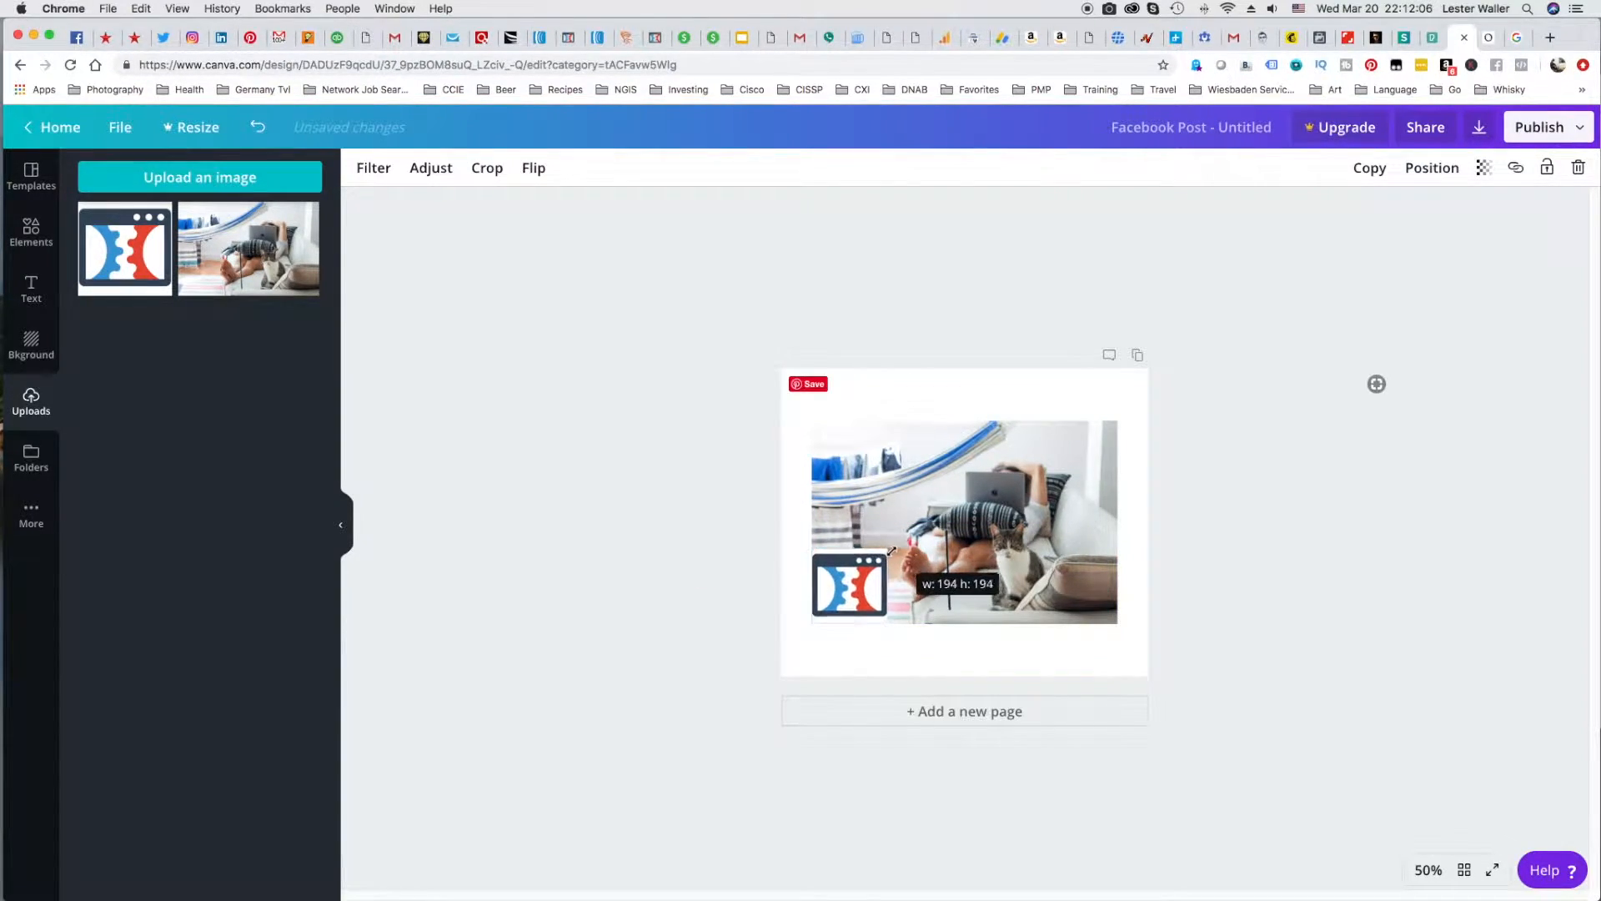
left_click(724, 543)
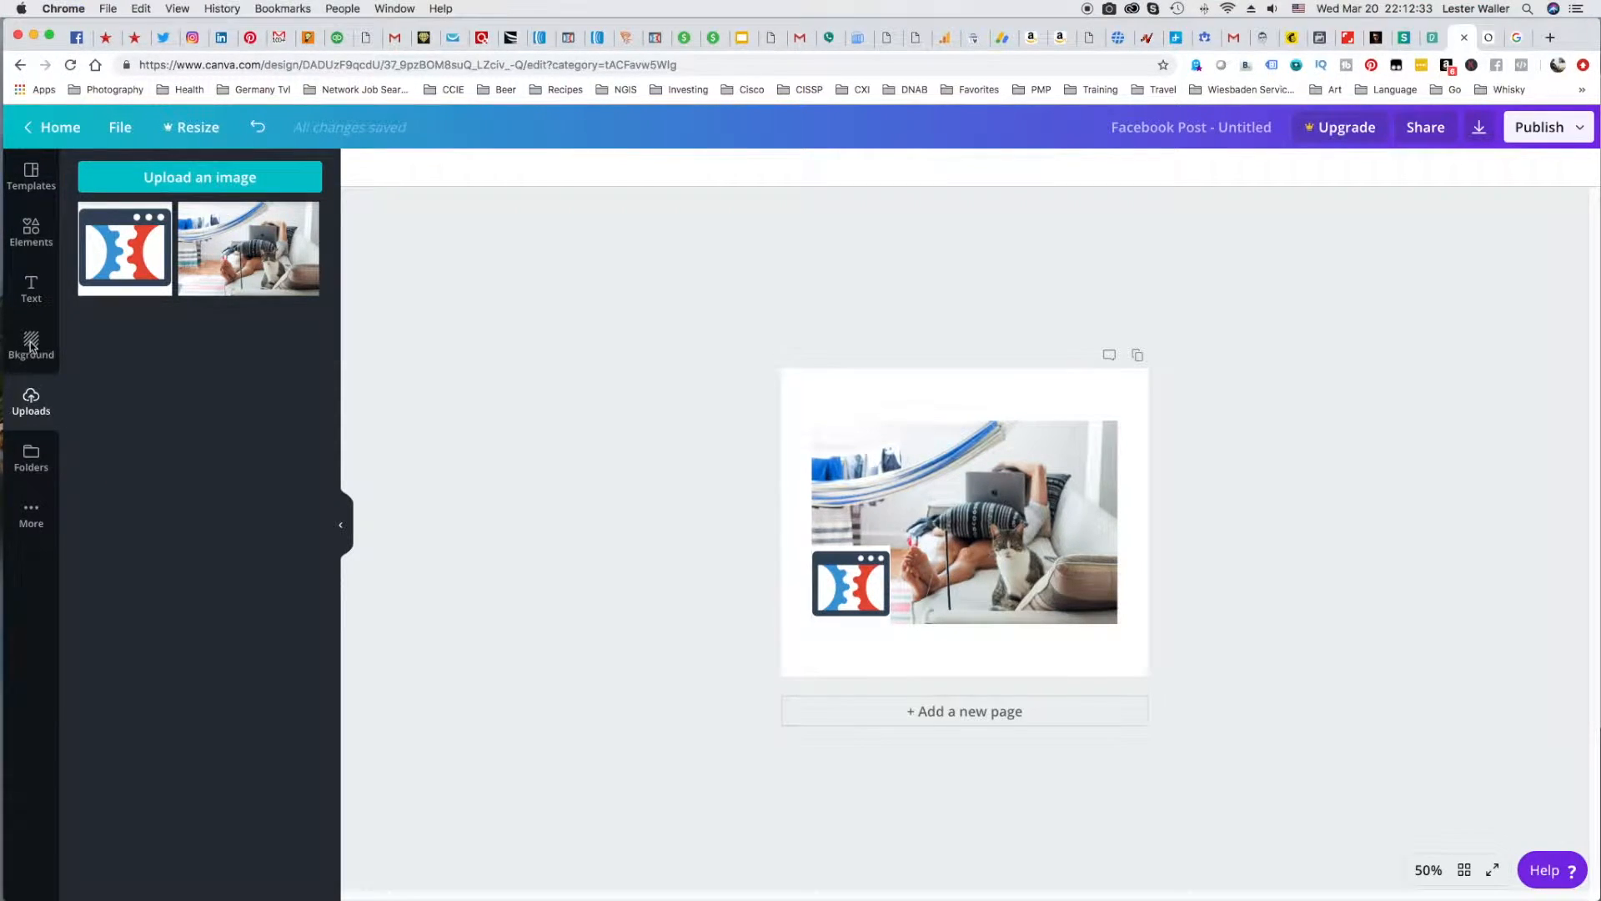
Apply the free blue gradient background to the Facebook post.
left_click(31, 346)
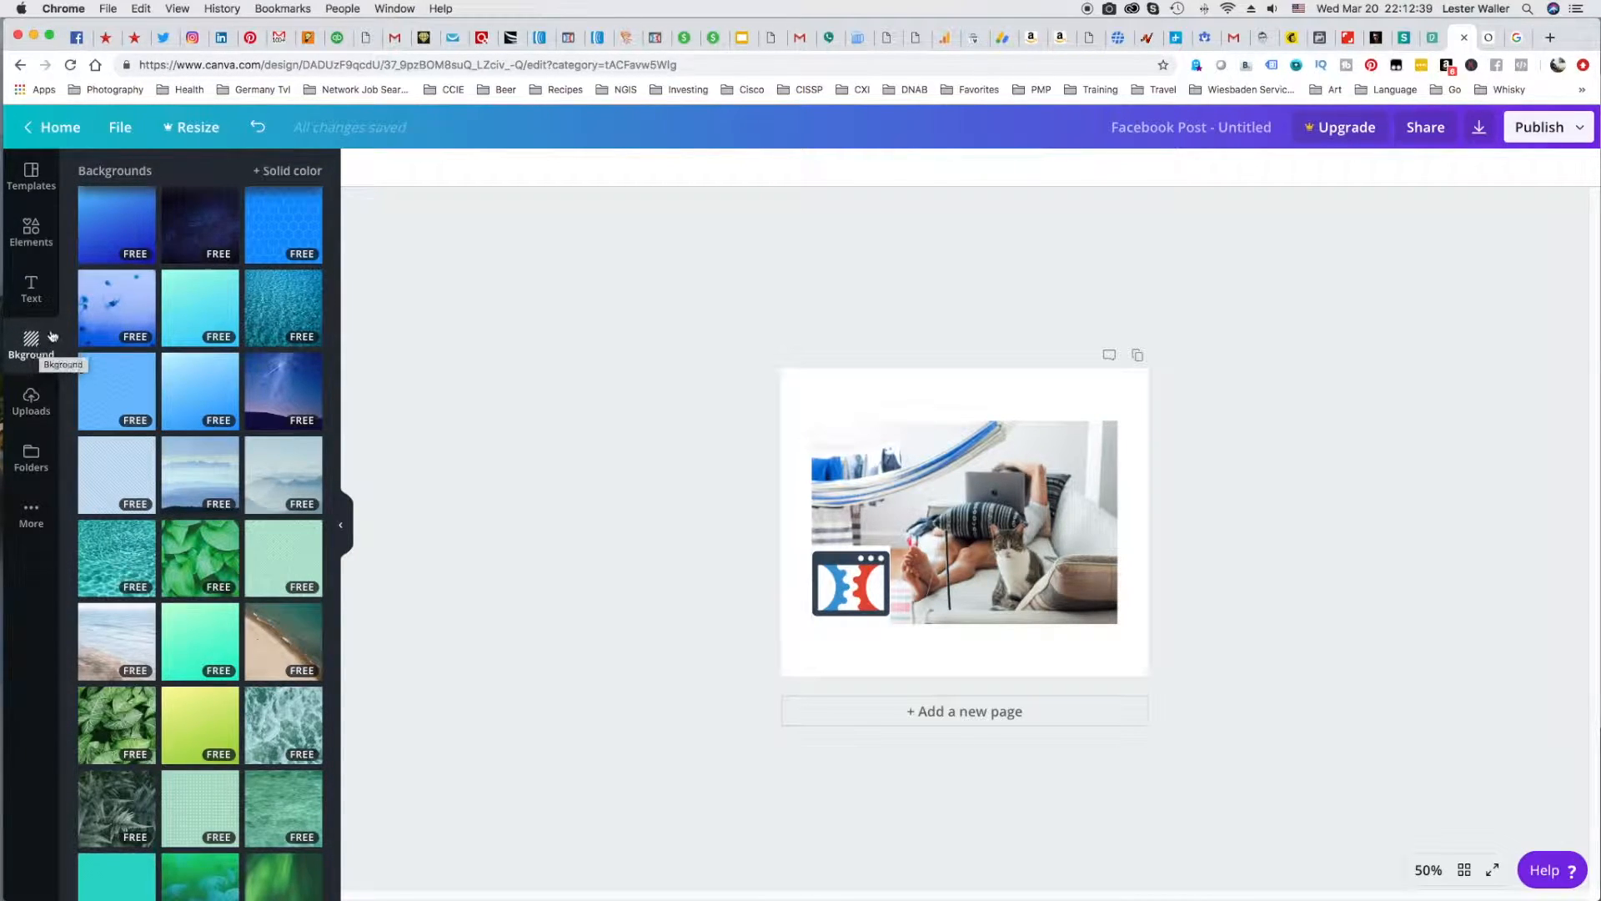
left_click(121, 227)
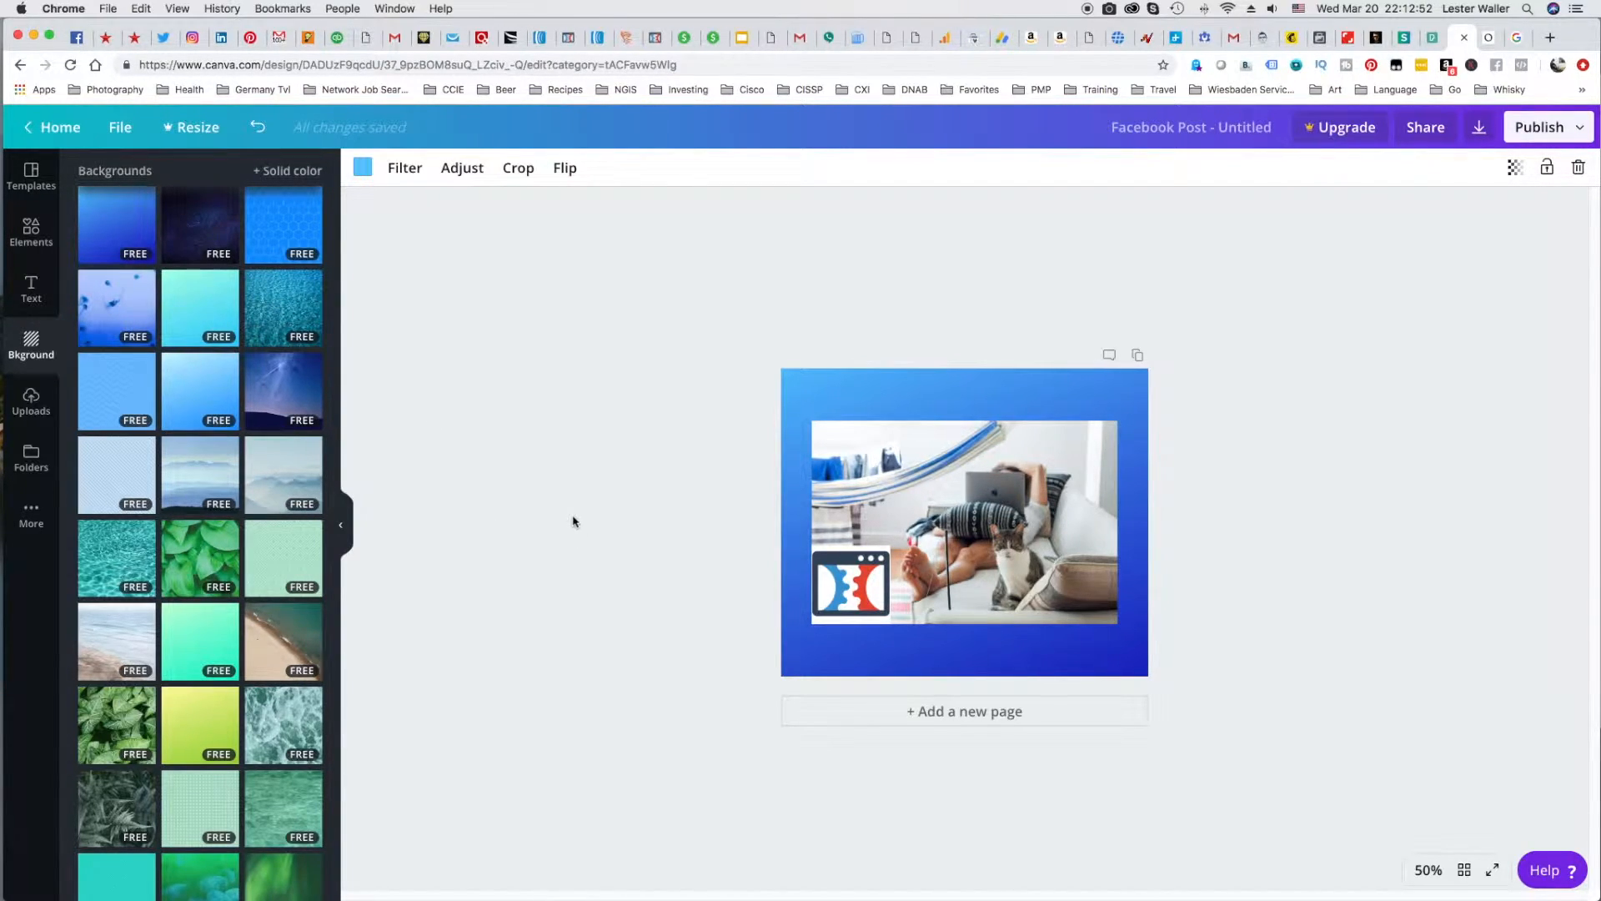
Add a Kollektif text reading "click funnels" over the post's upper area and resize it to font size 102.
left_click(31, 288)
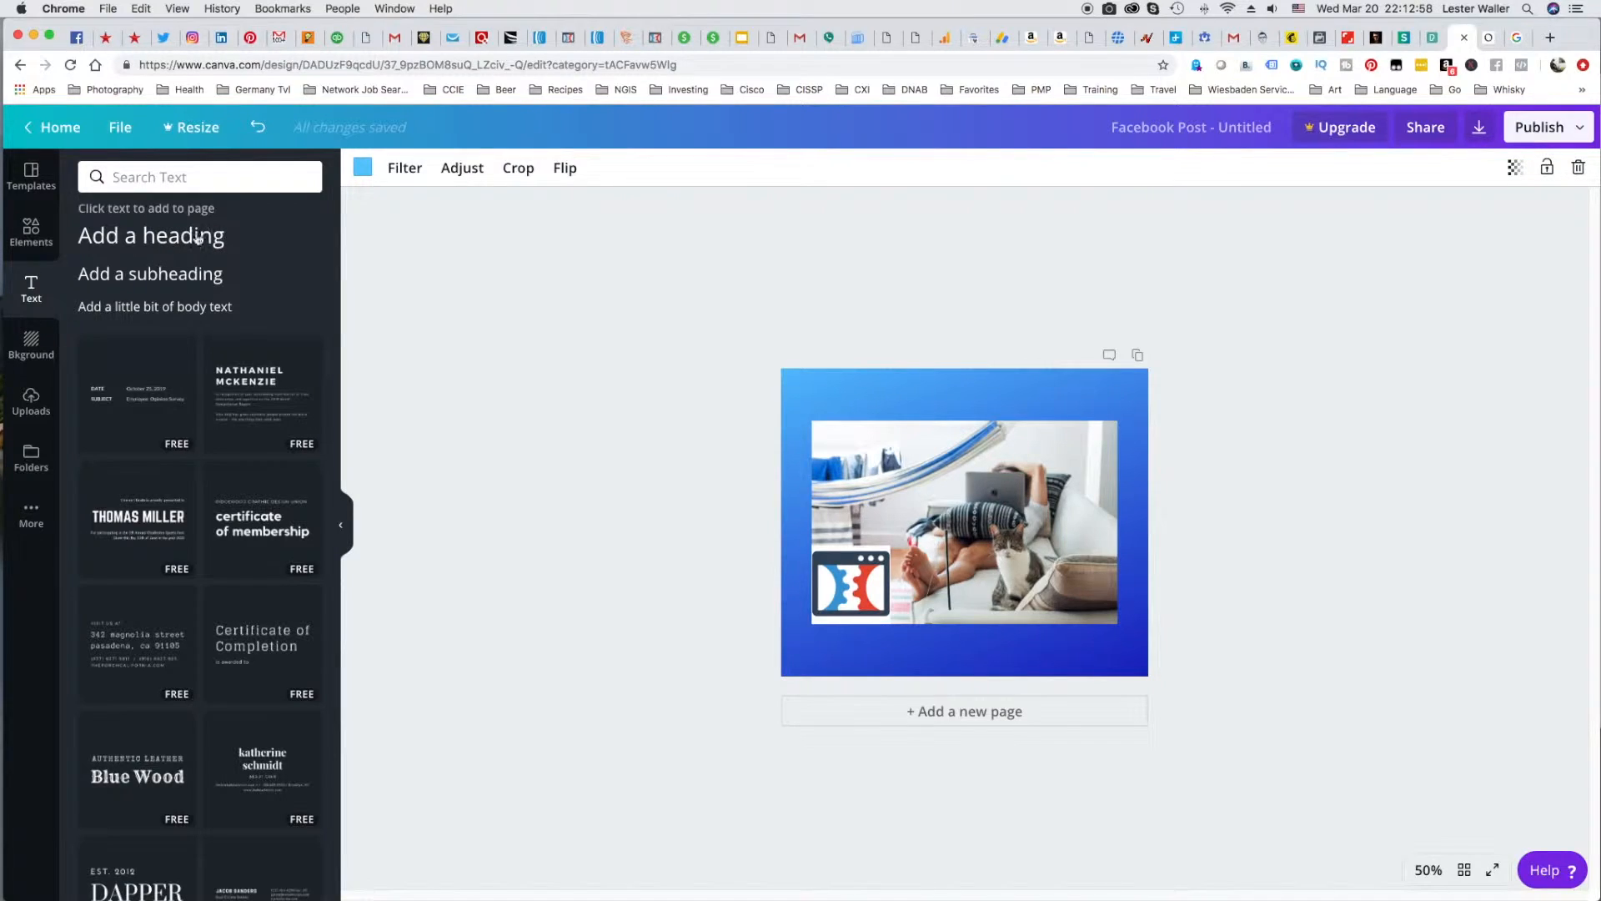
left_click(171, 238)
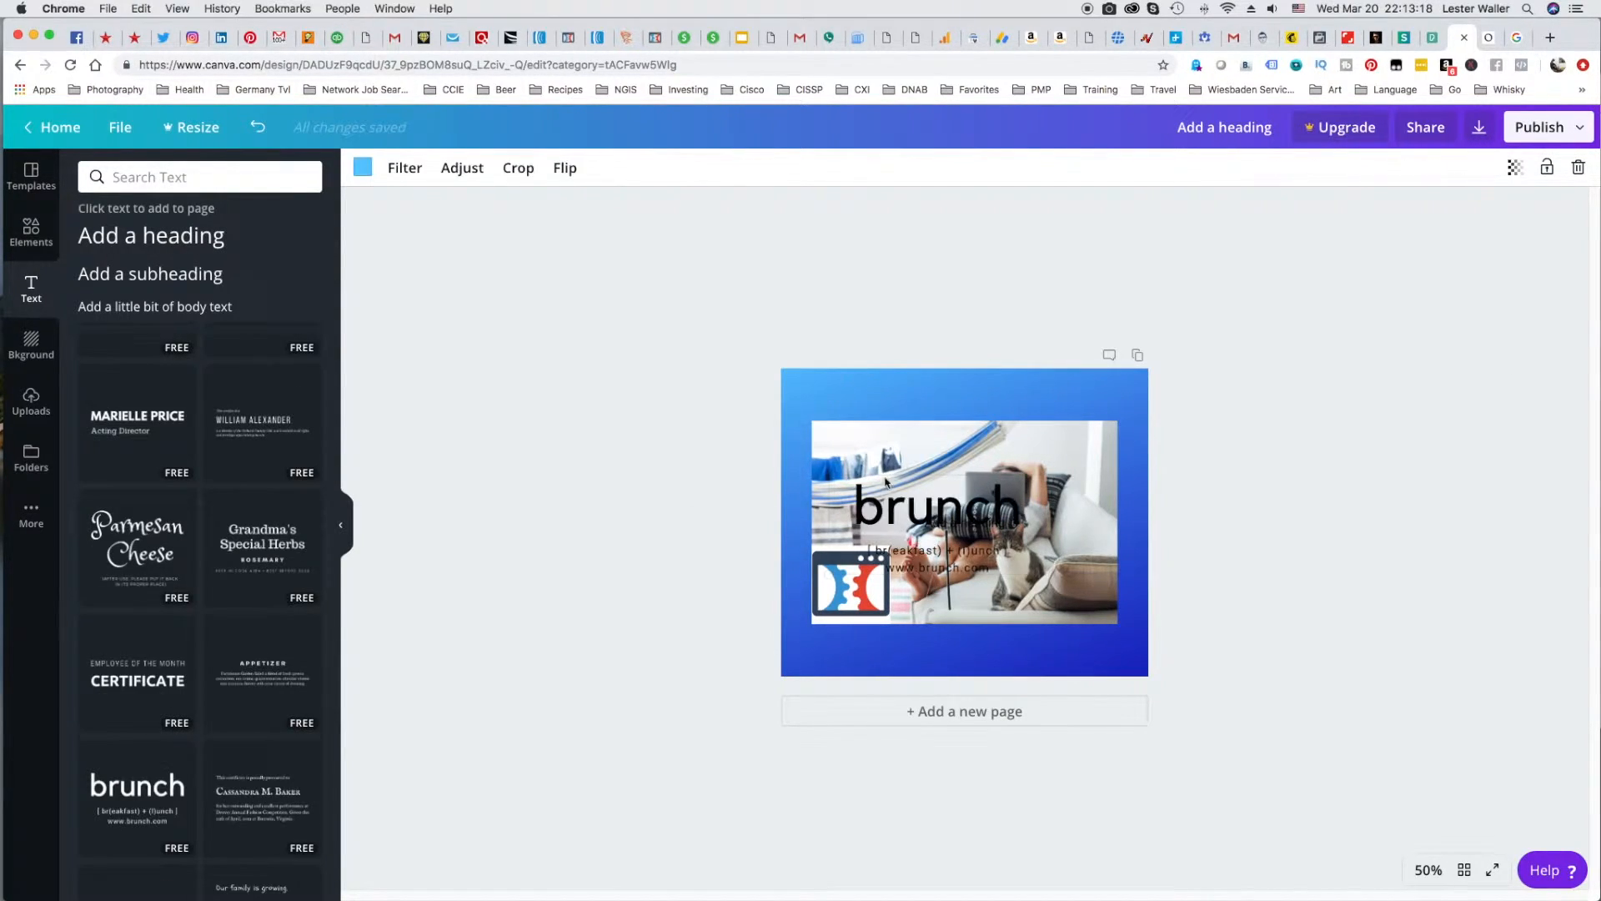
left_click_drag(905, 554, 991, 455)
key("BackSpace")
double_click(934, 401)
type("click funnels")
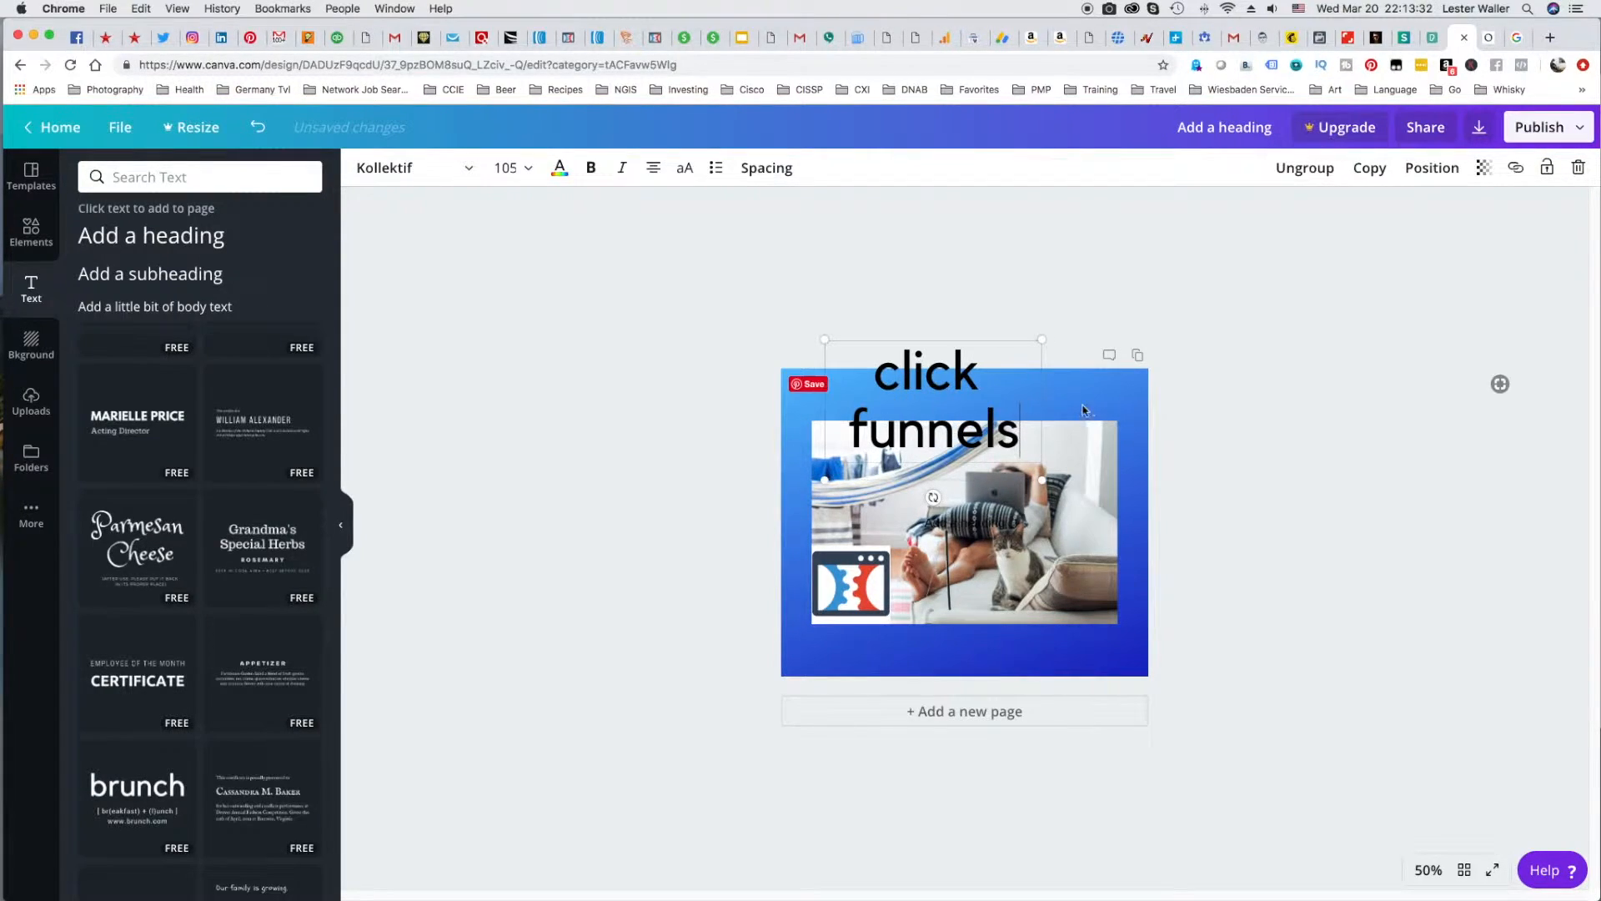
mouse_move(1043, 477)
left_mouse_down()
mouse_move(1118, 517)
mouse_move(1037, 475)
left_mouse_up()
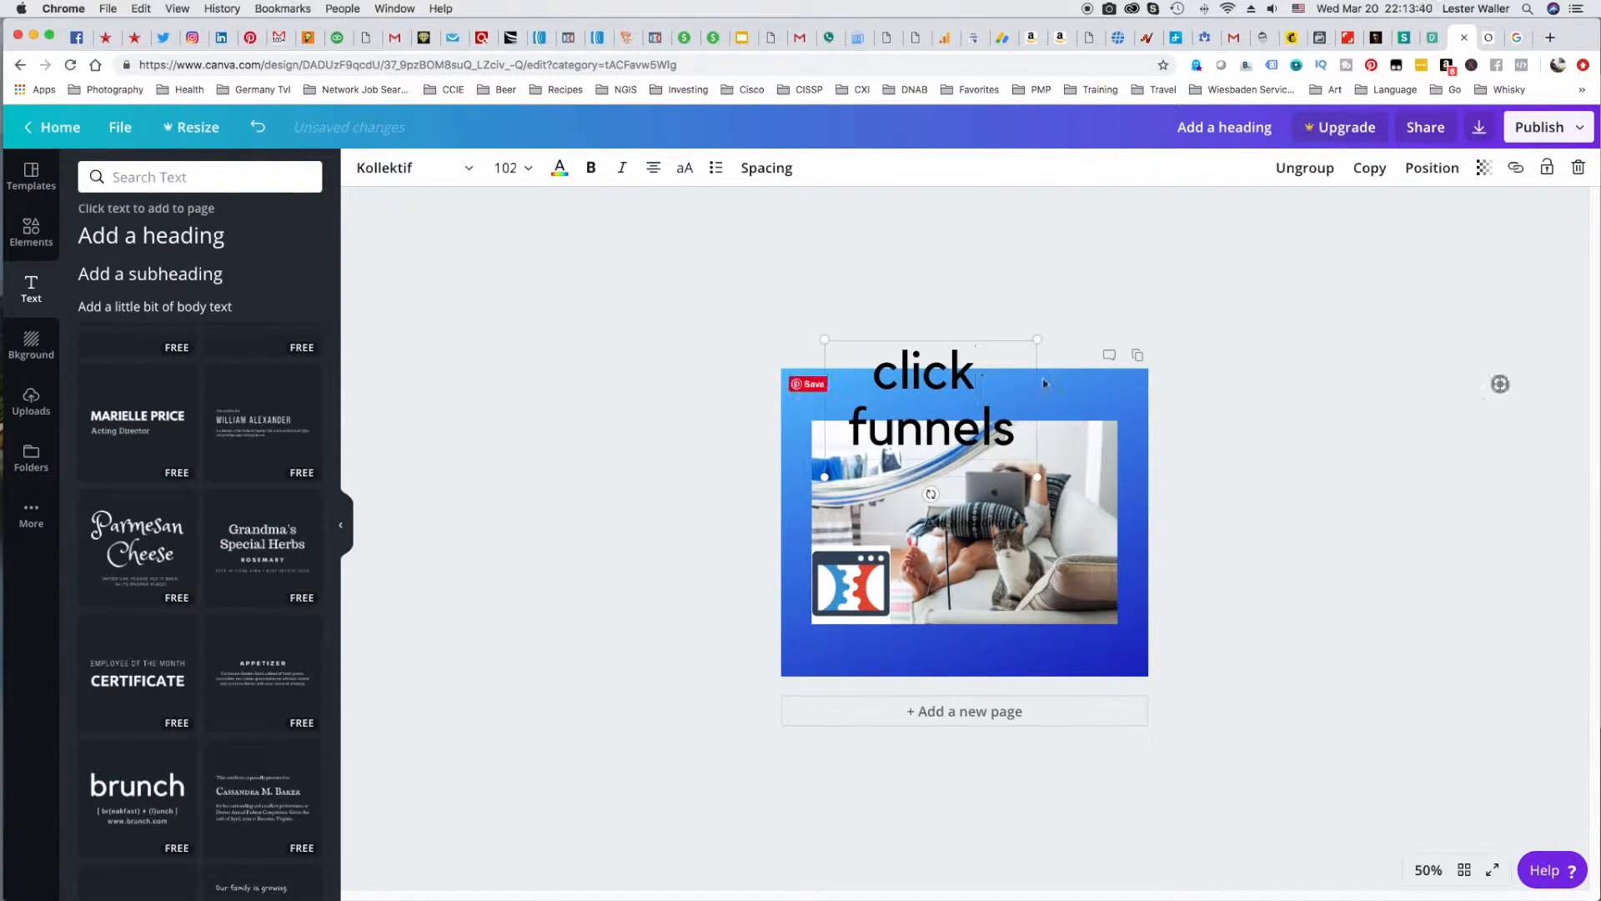
Remove the word "funnels" from the title, keeping "click" above the photo's left part.
left_click(932, 394)
left_click_drag(849, 429, 1019, 426)
key("BackSpace")
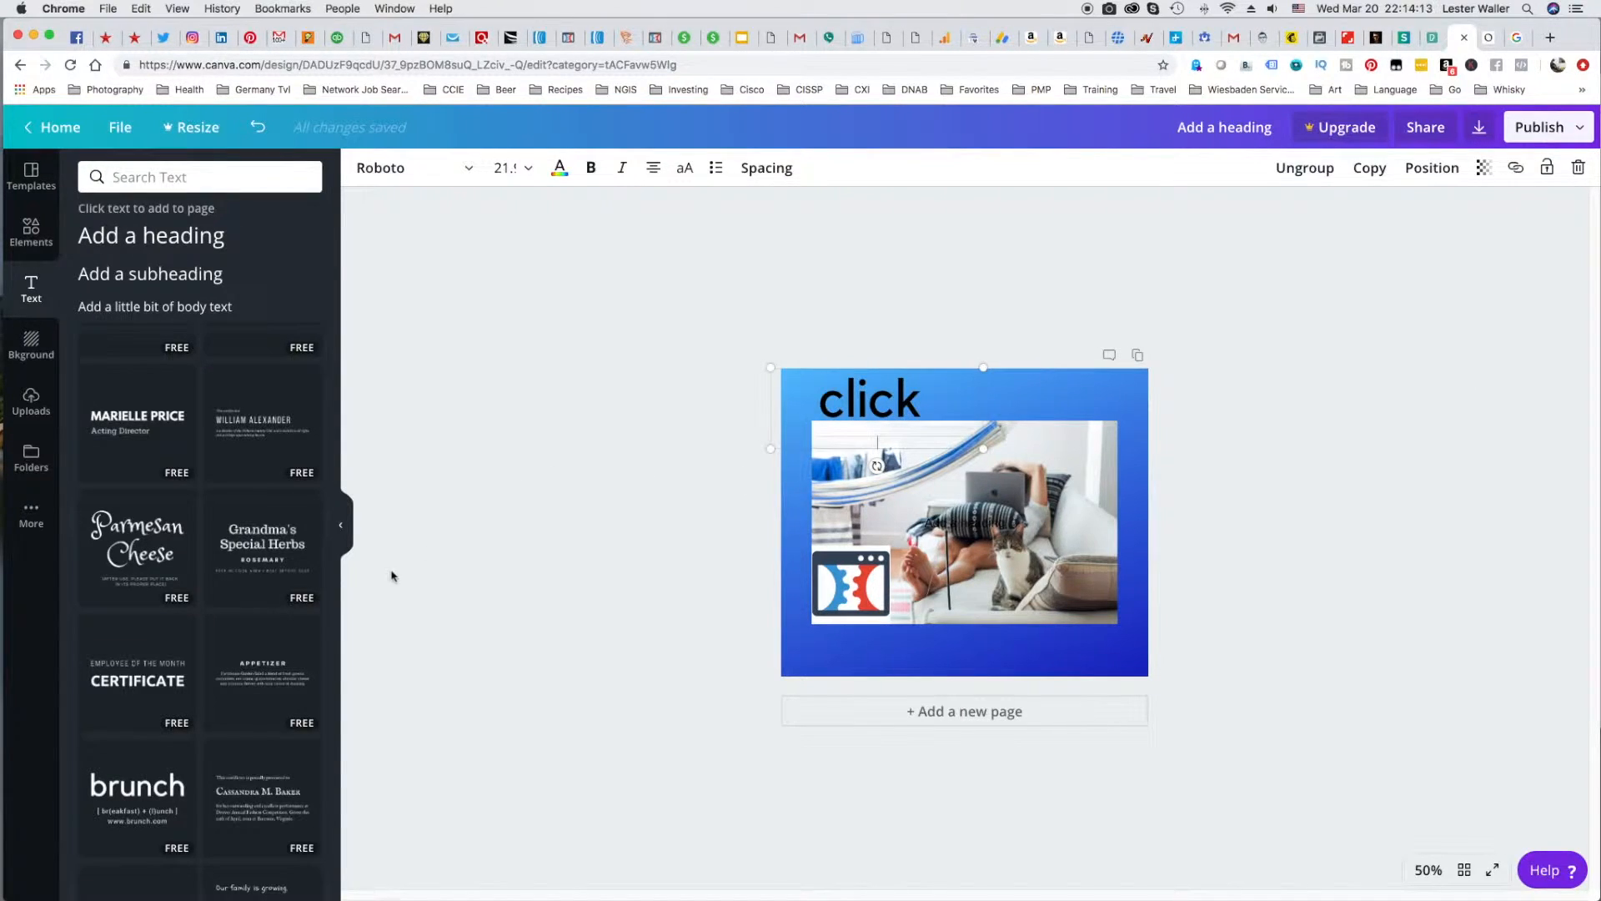
Add a second title in the brunch text style reading "funnels" beside "click", and place a "14-day free trial" badge in the photo's upper-left corner.
left_click(138, 784)
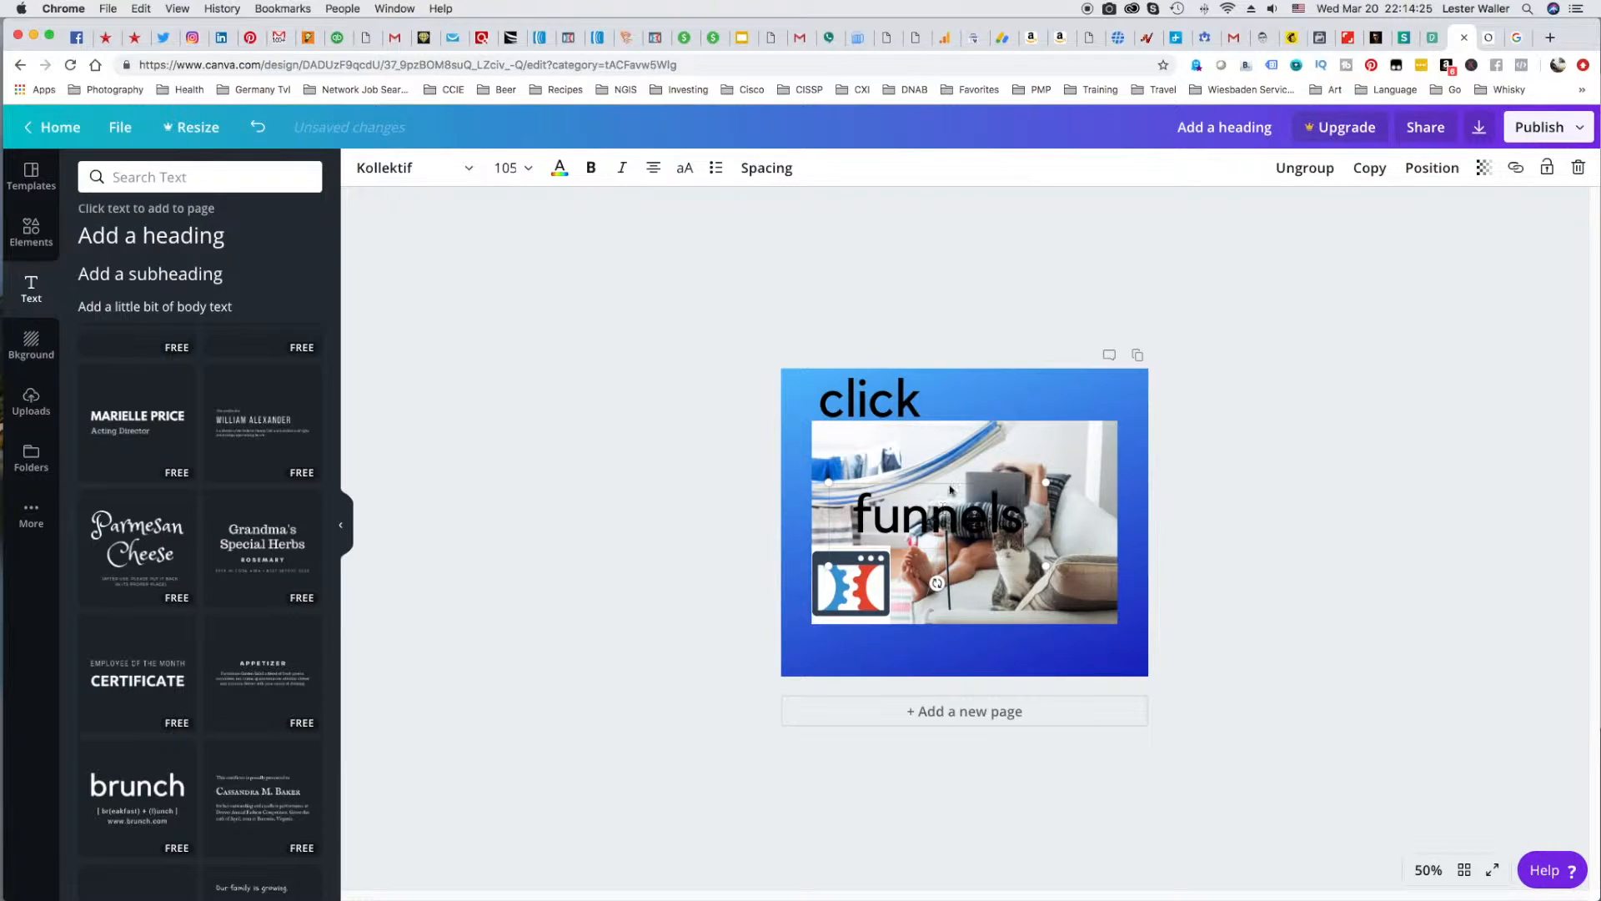
left_click_drag(950, 490, 1037, 374)
left_click(882, 421)
left_click_drag(868, 444, 882, 445)
left_click(639, 469)
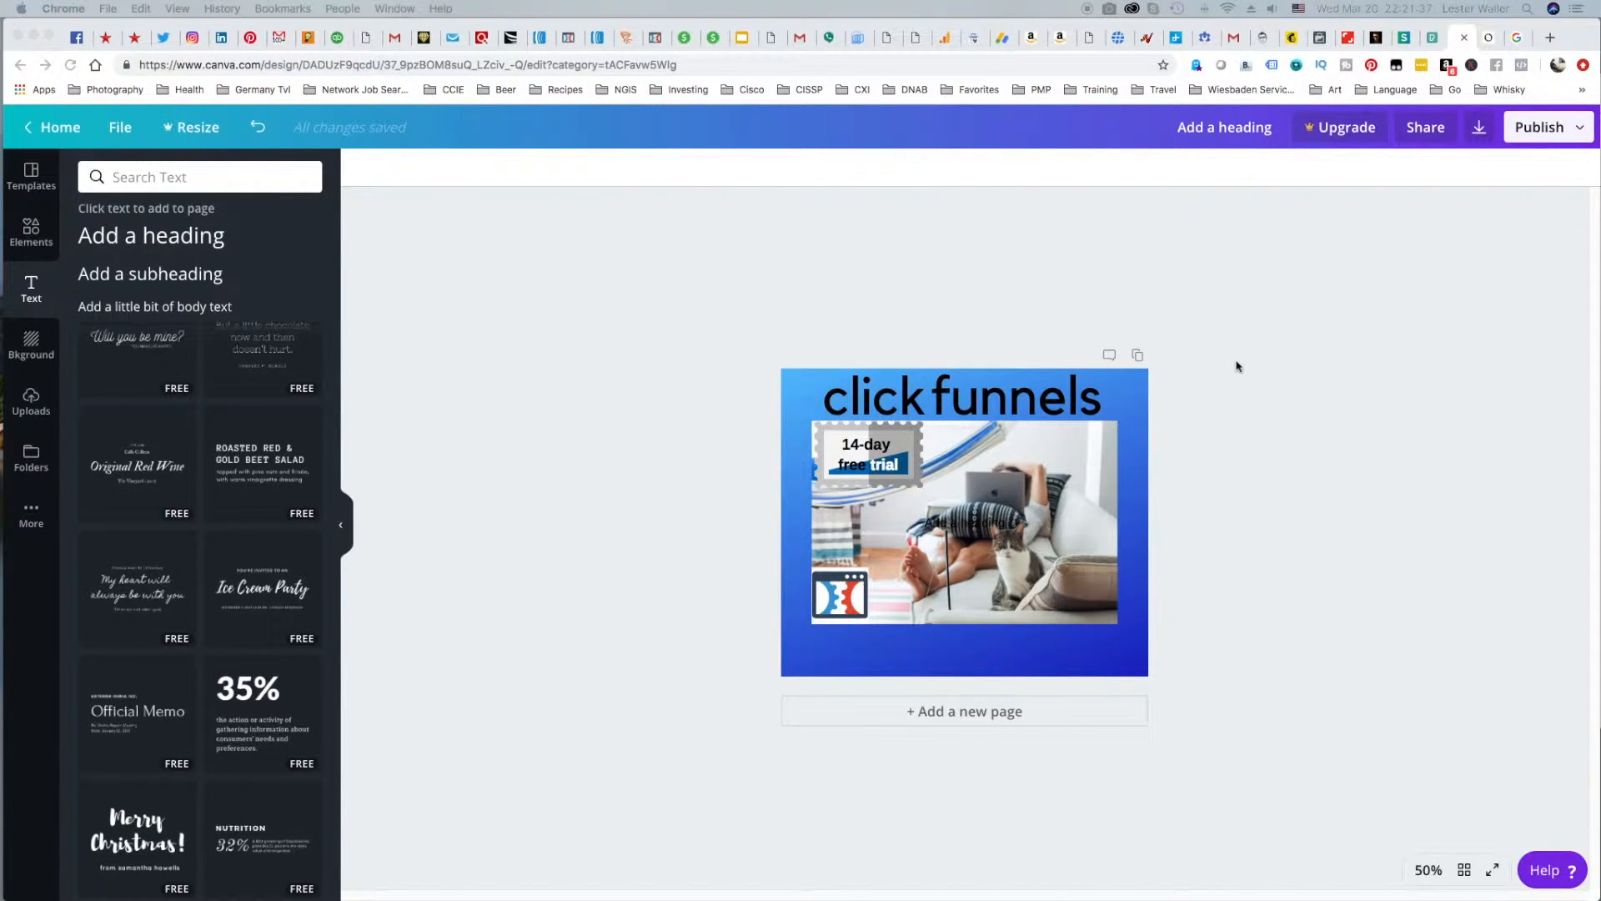
Download the Facebook post as a PNG and save it as CF-for-FB-FIN-Page.png in the ClickFunnels folder.
left_click(1300, 221)
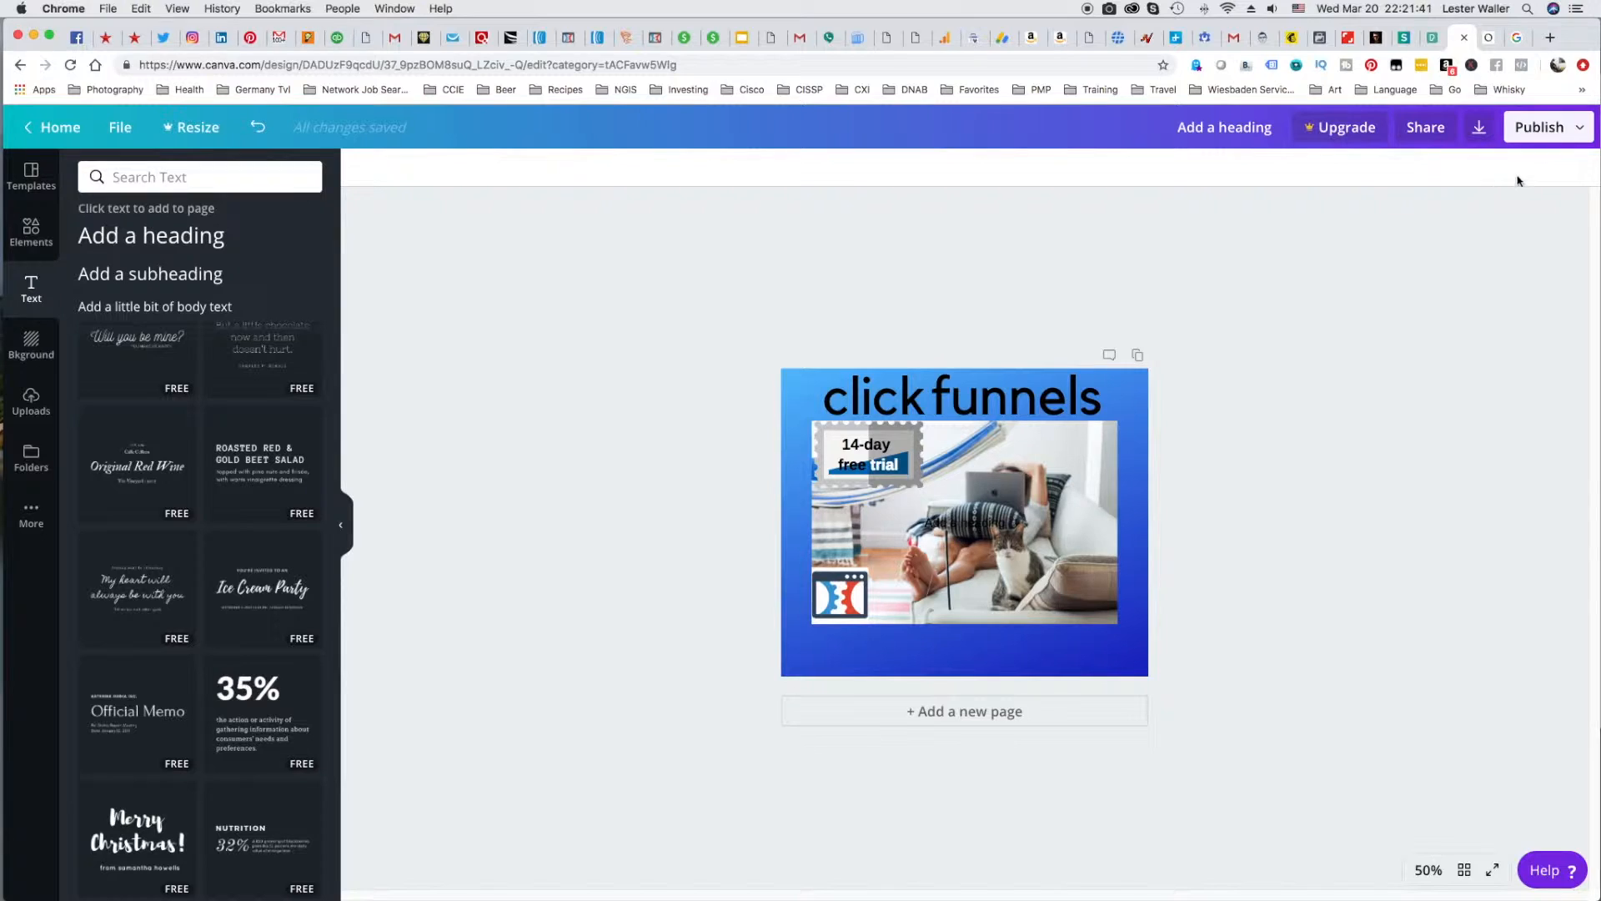
left_click(1581, 132)
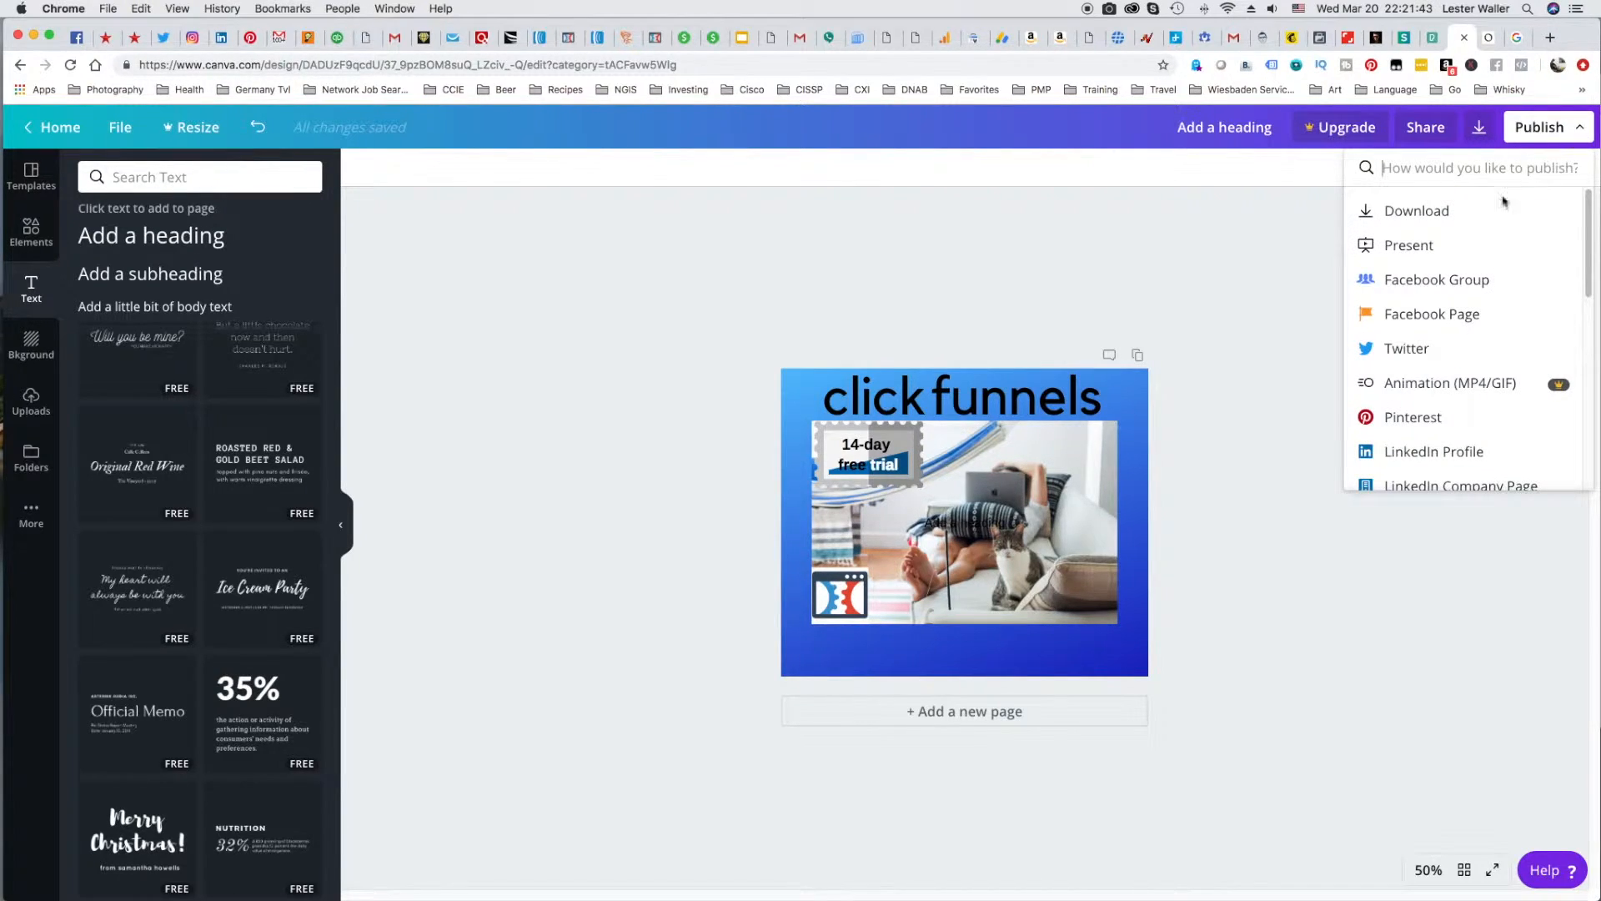
left_click(1417, 211)
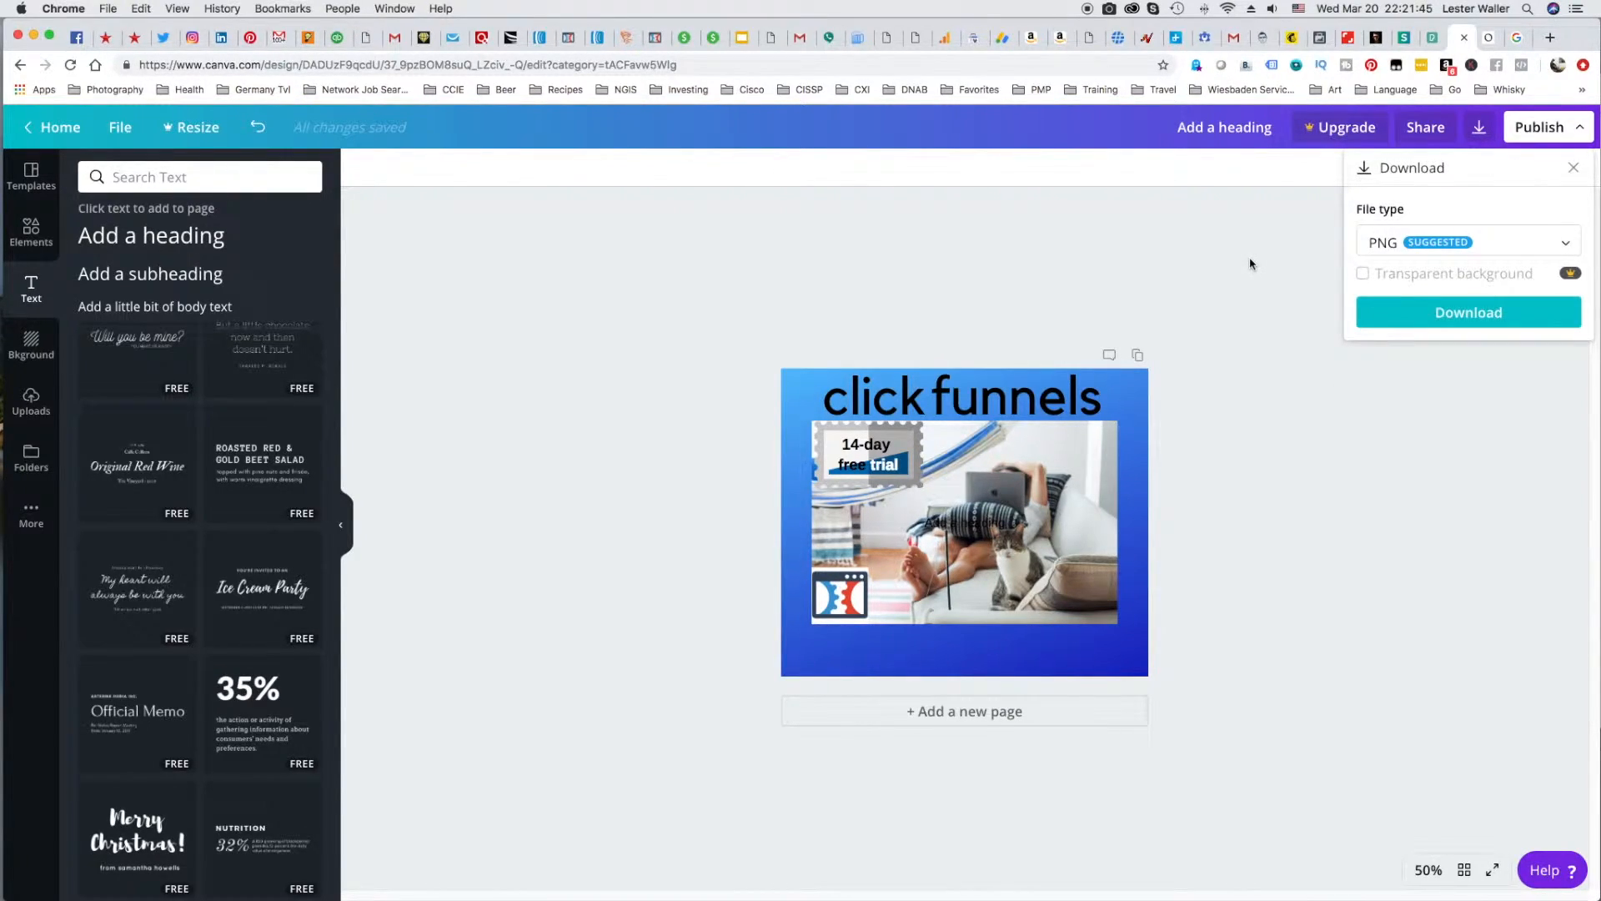
left_click(1409, 317)
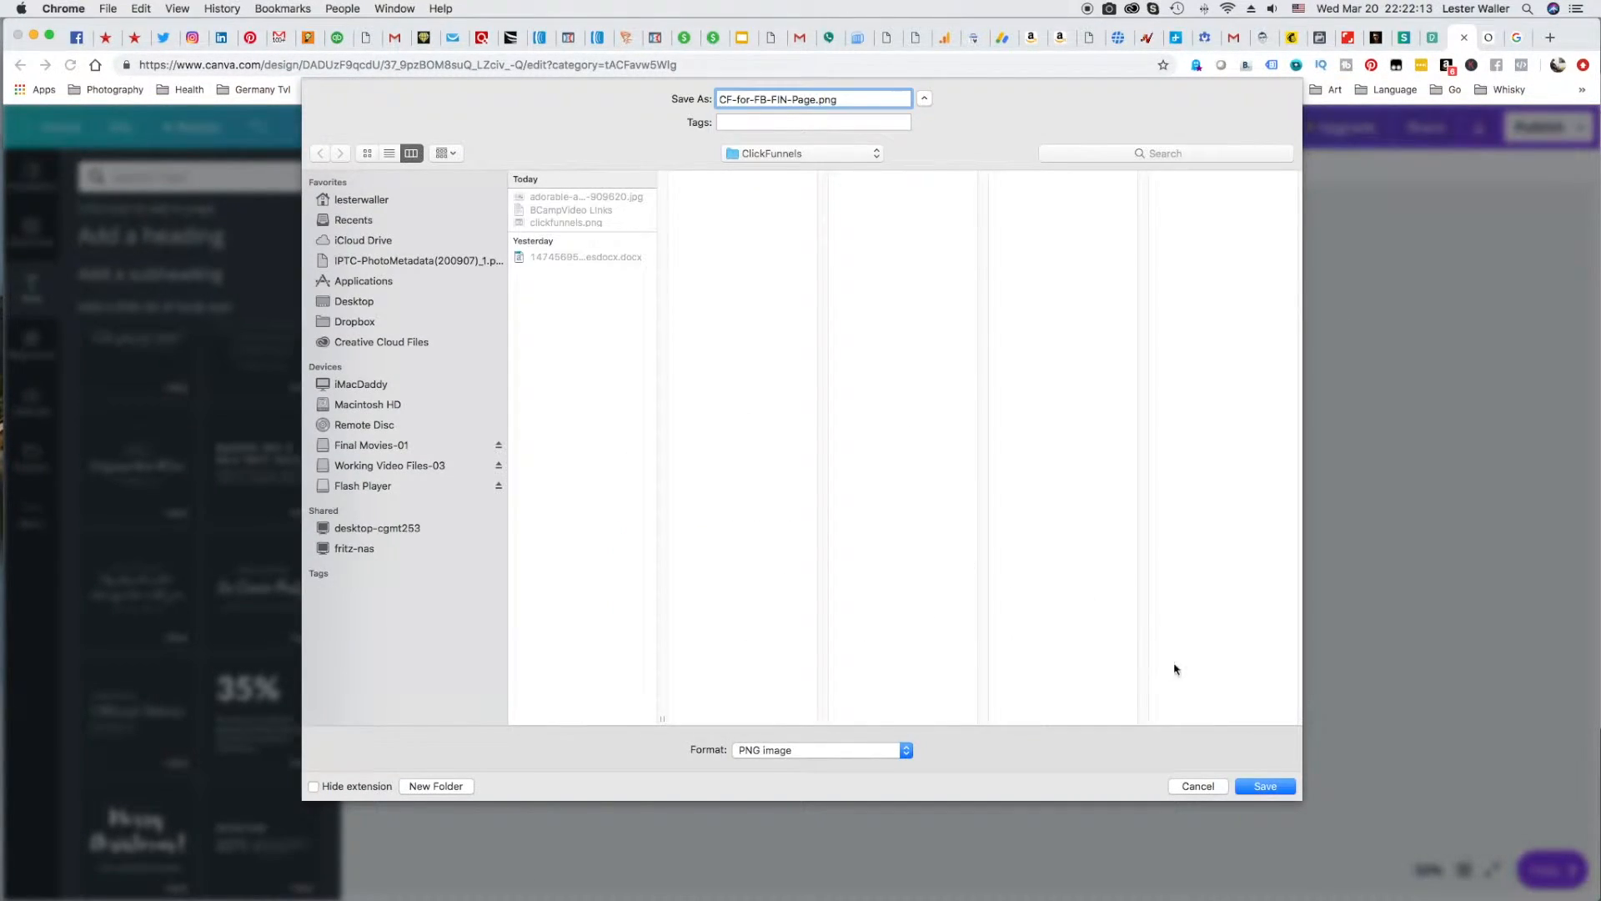
left_click(1264, 785)
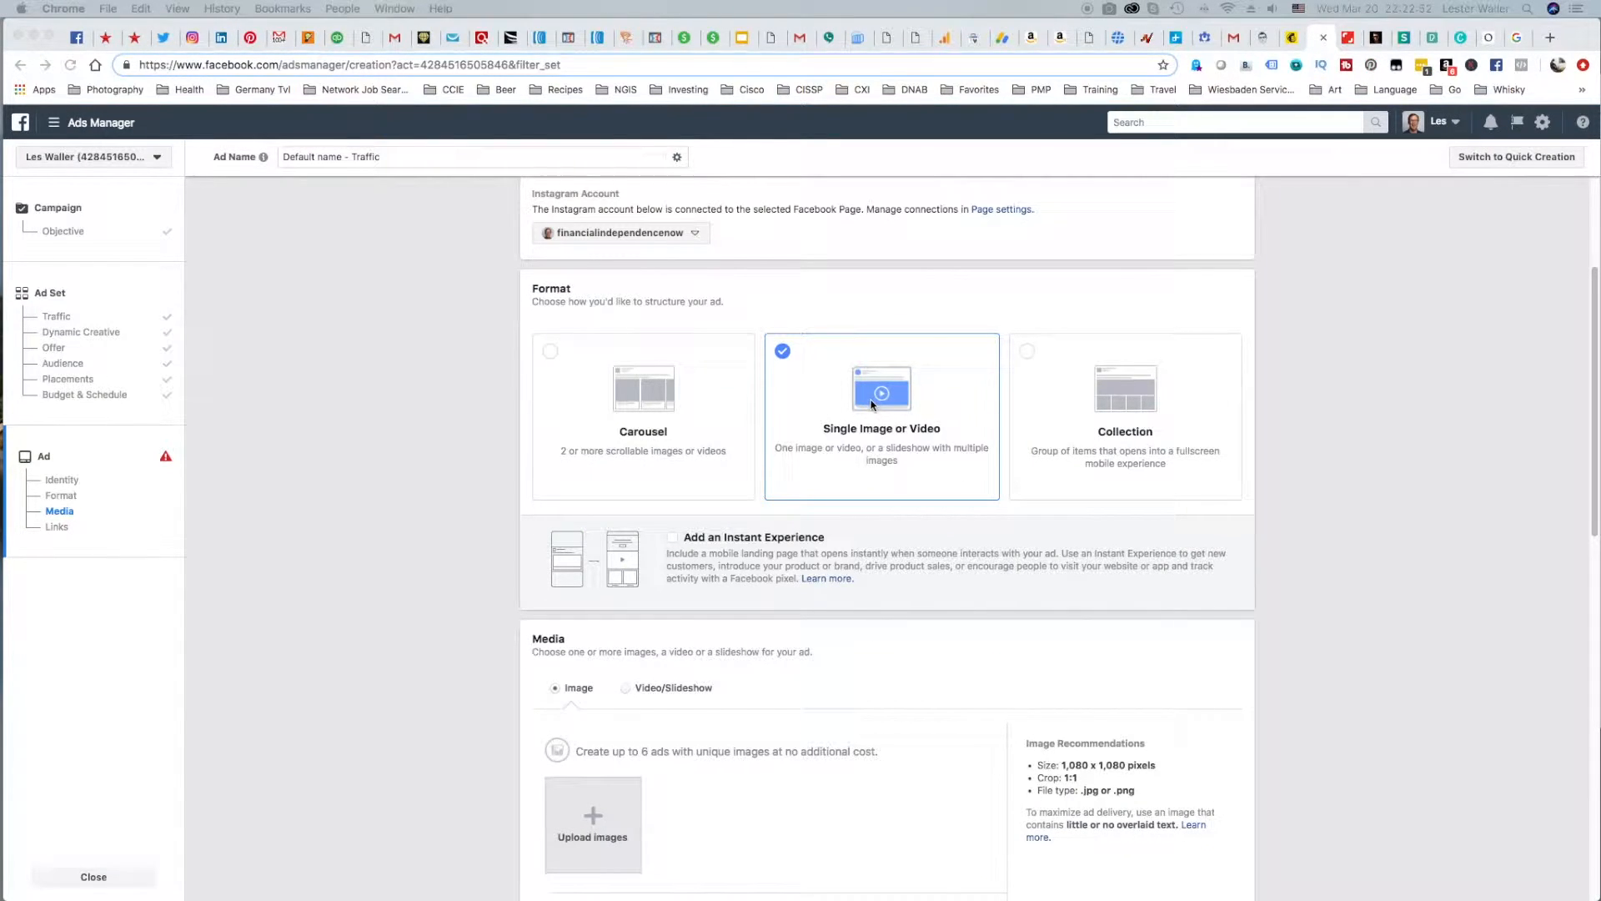
In Facebook Ads Manager, upload CF-for-FB-FIN-Page.png from the ClickFunnels folder as the ad's image.
scroll(872, 406, "down", 1)
scroll(872, 404, "down", 2)
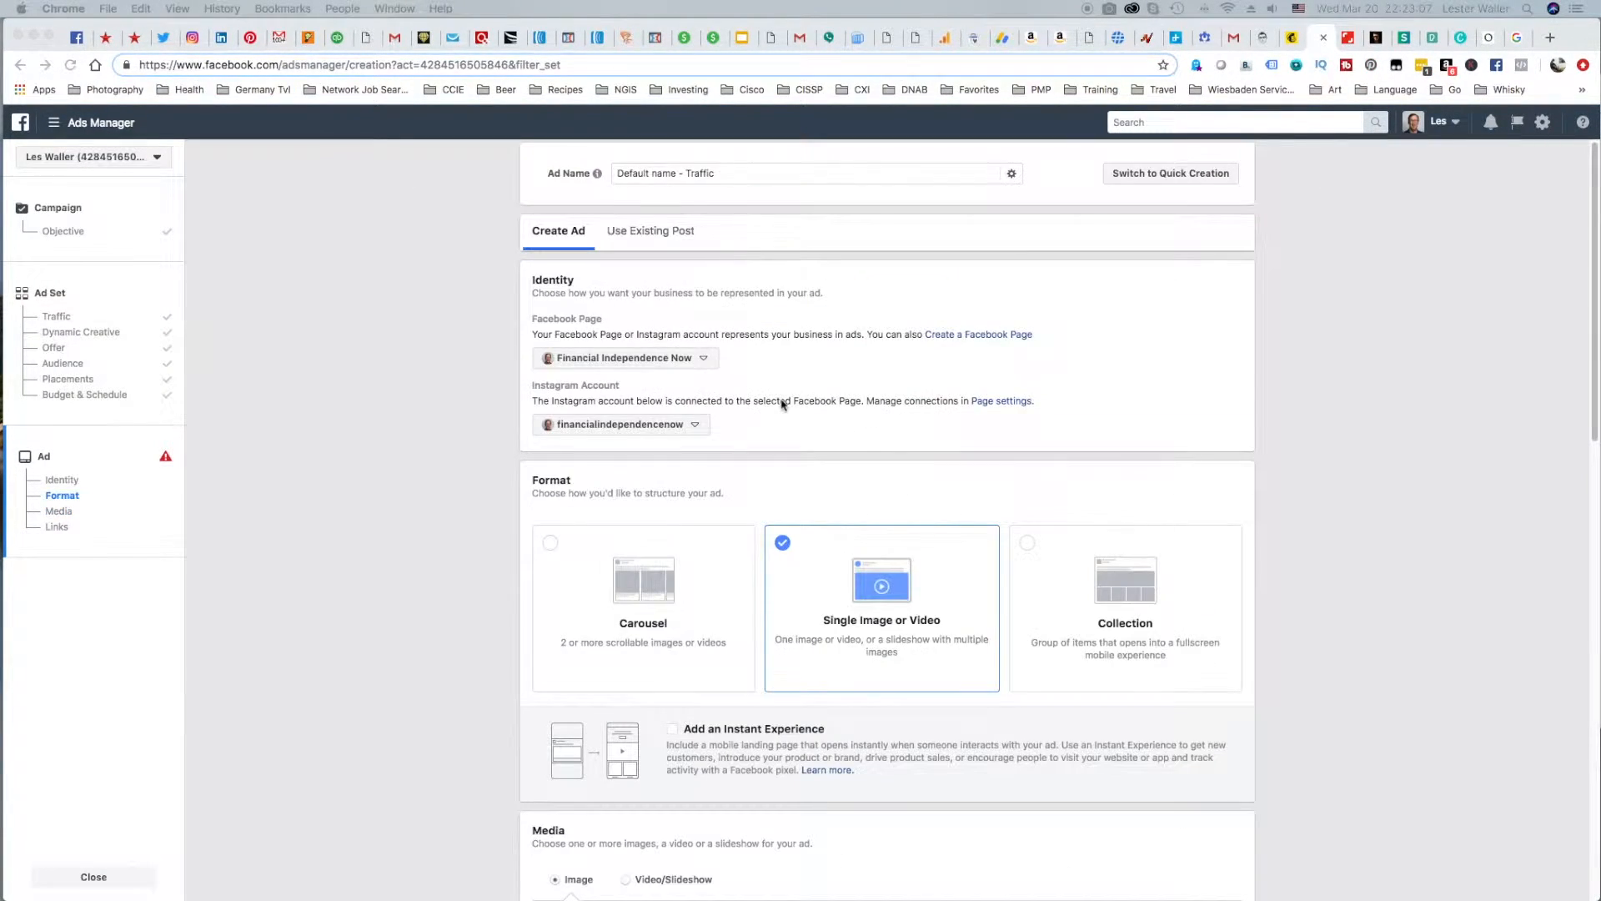
scroll(874, 382, "up", 1)
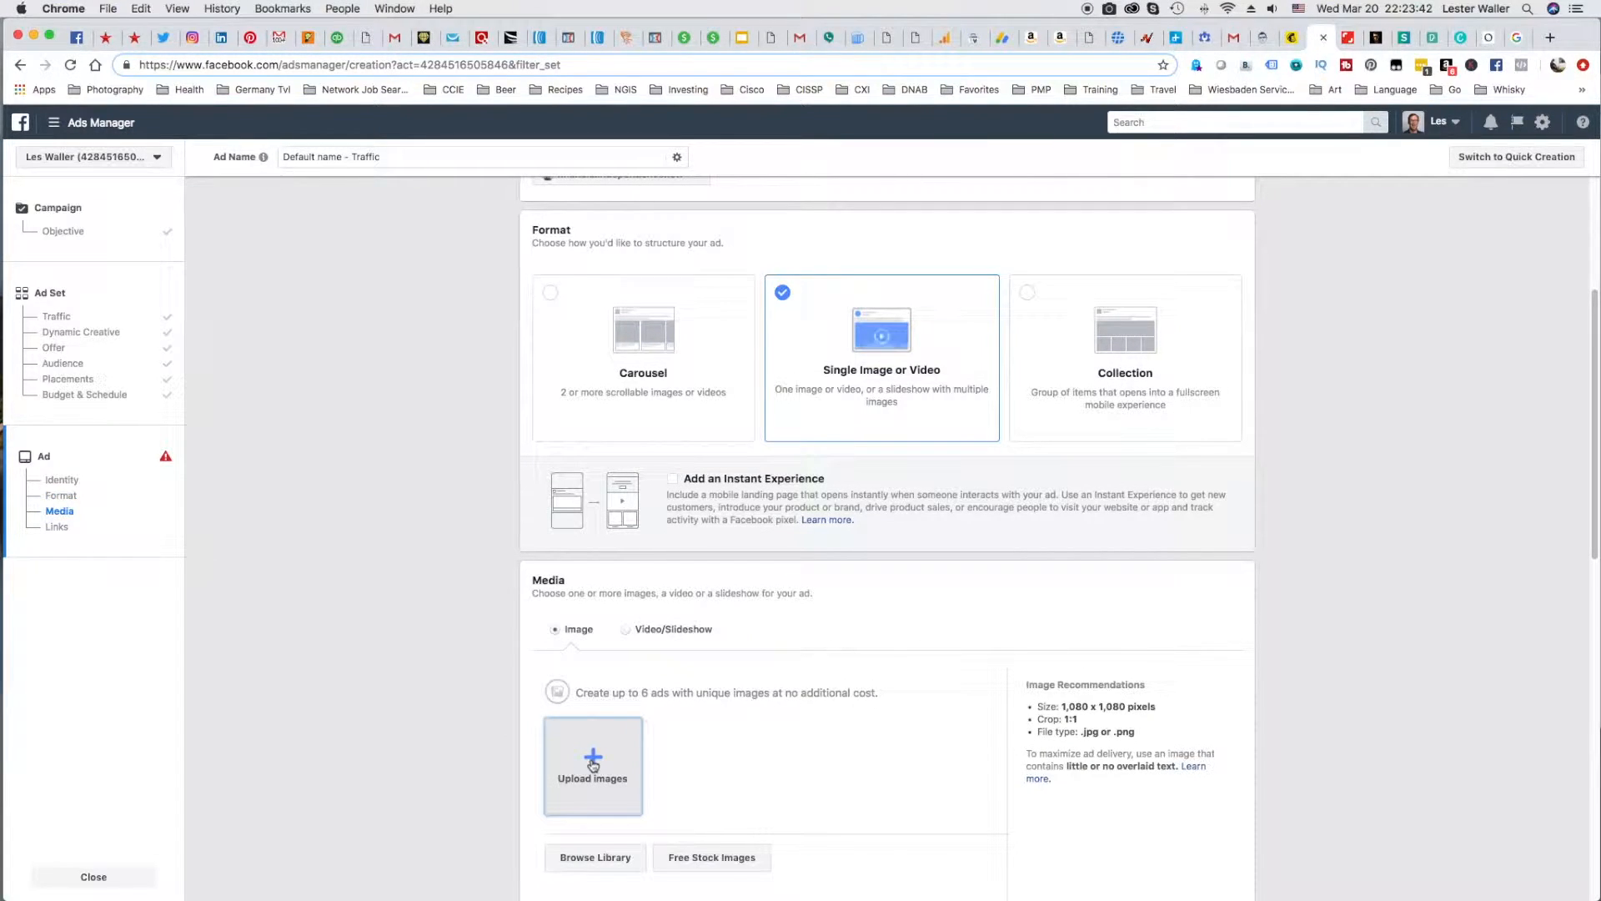
left_click(593, 761)
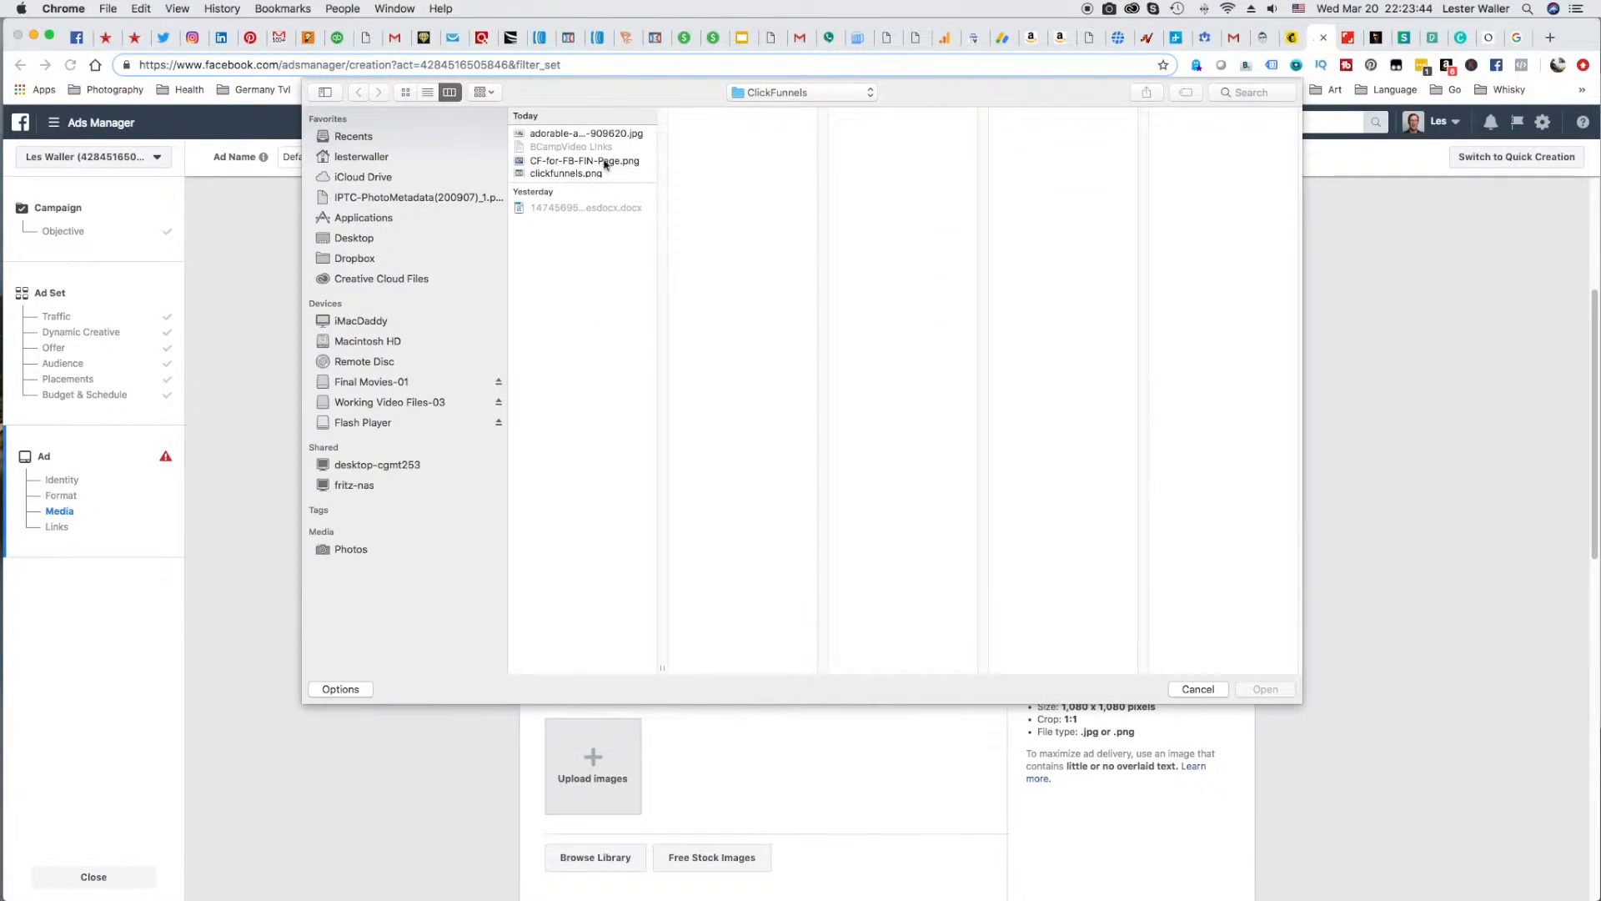
left_click(601, 161)
left_click(1265, 689)
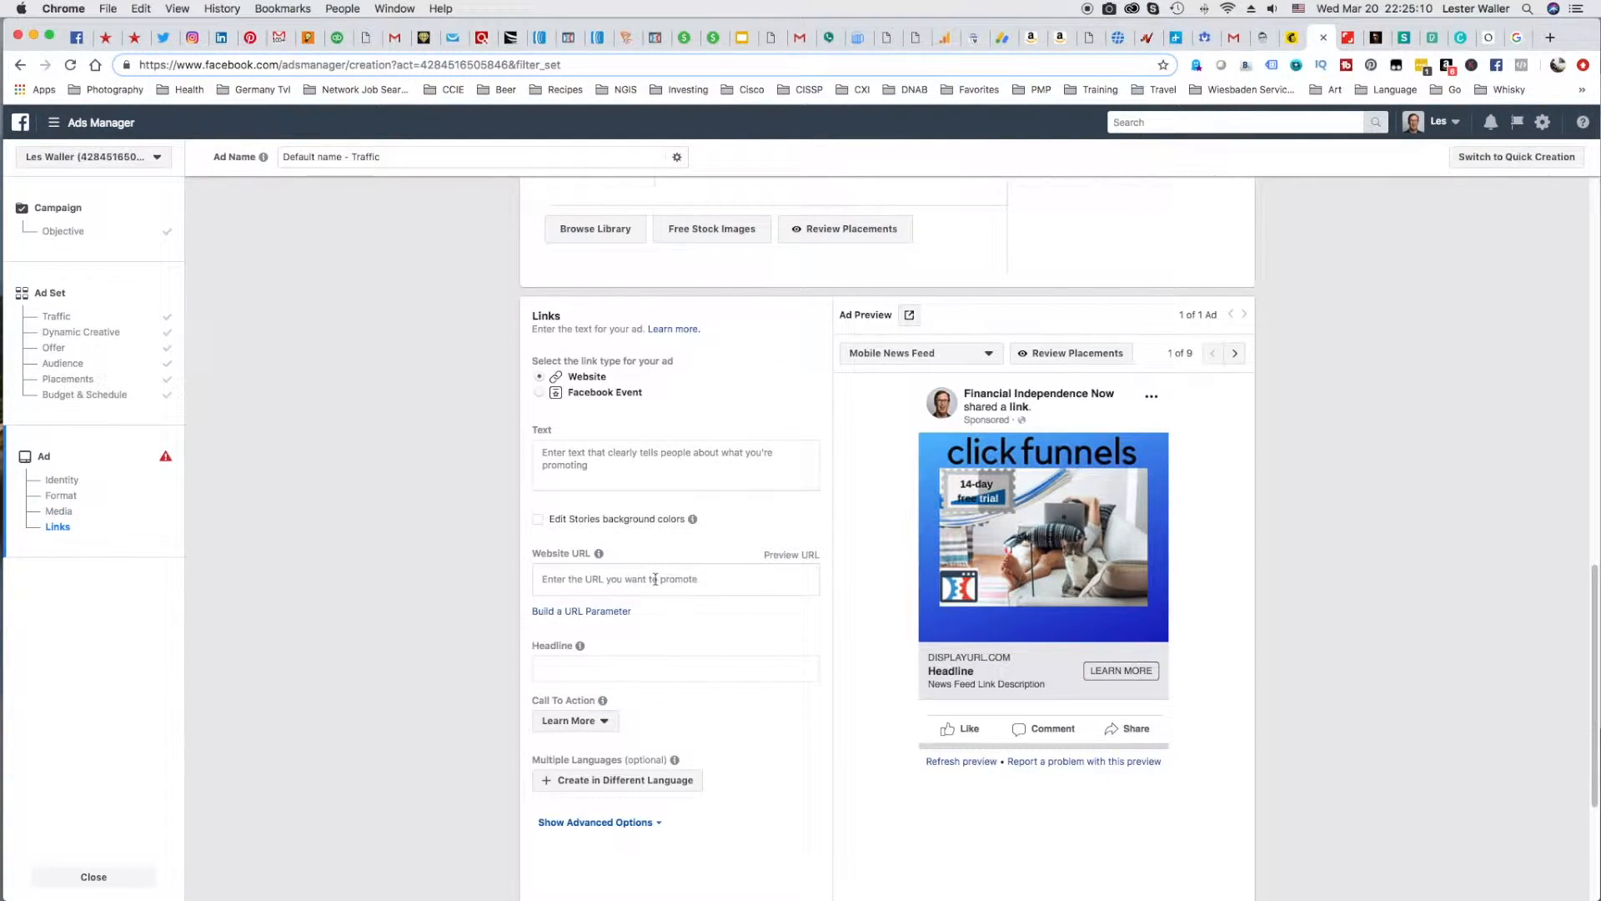
Copy the 30days.com summit affiliate link from the ClickFunnels affiliate center and enter it as the ad's website URL.
left_click(654, 578)
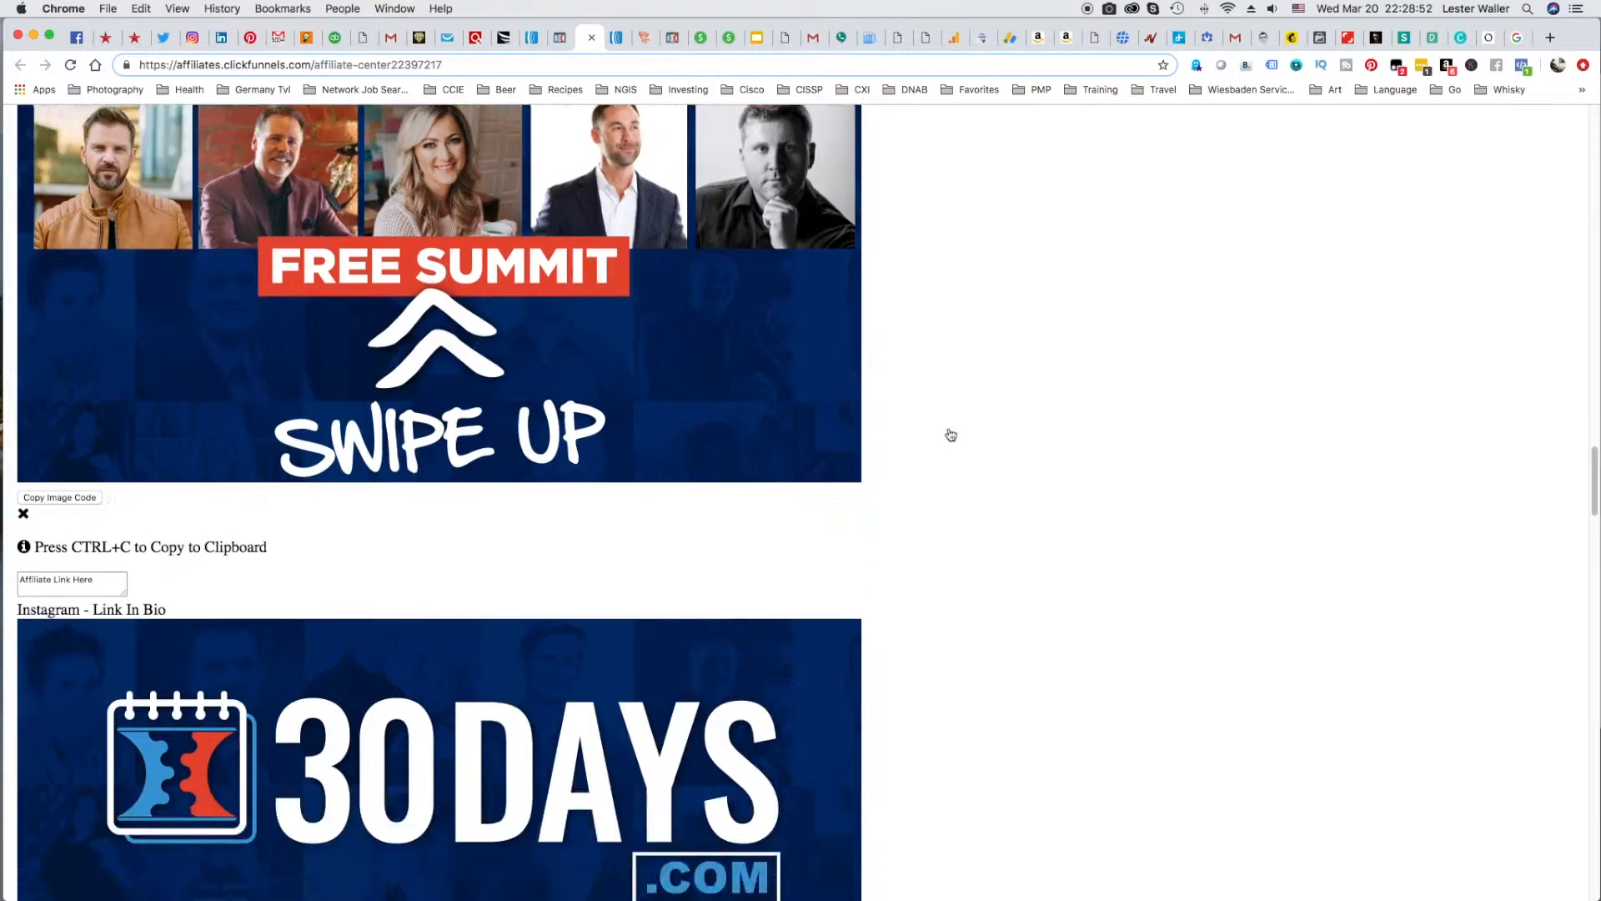
scroll(950, 435, "down", 5)
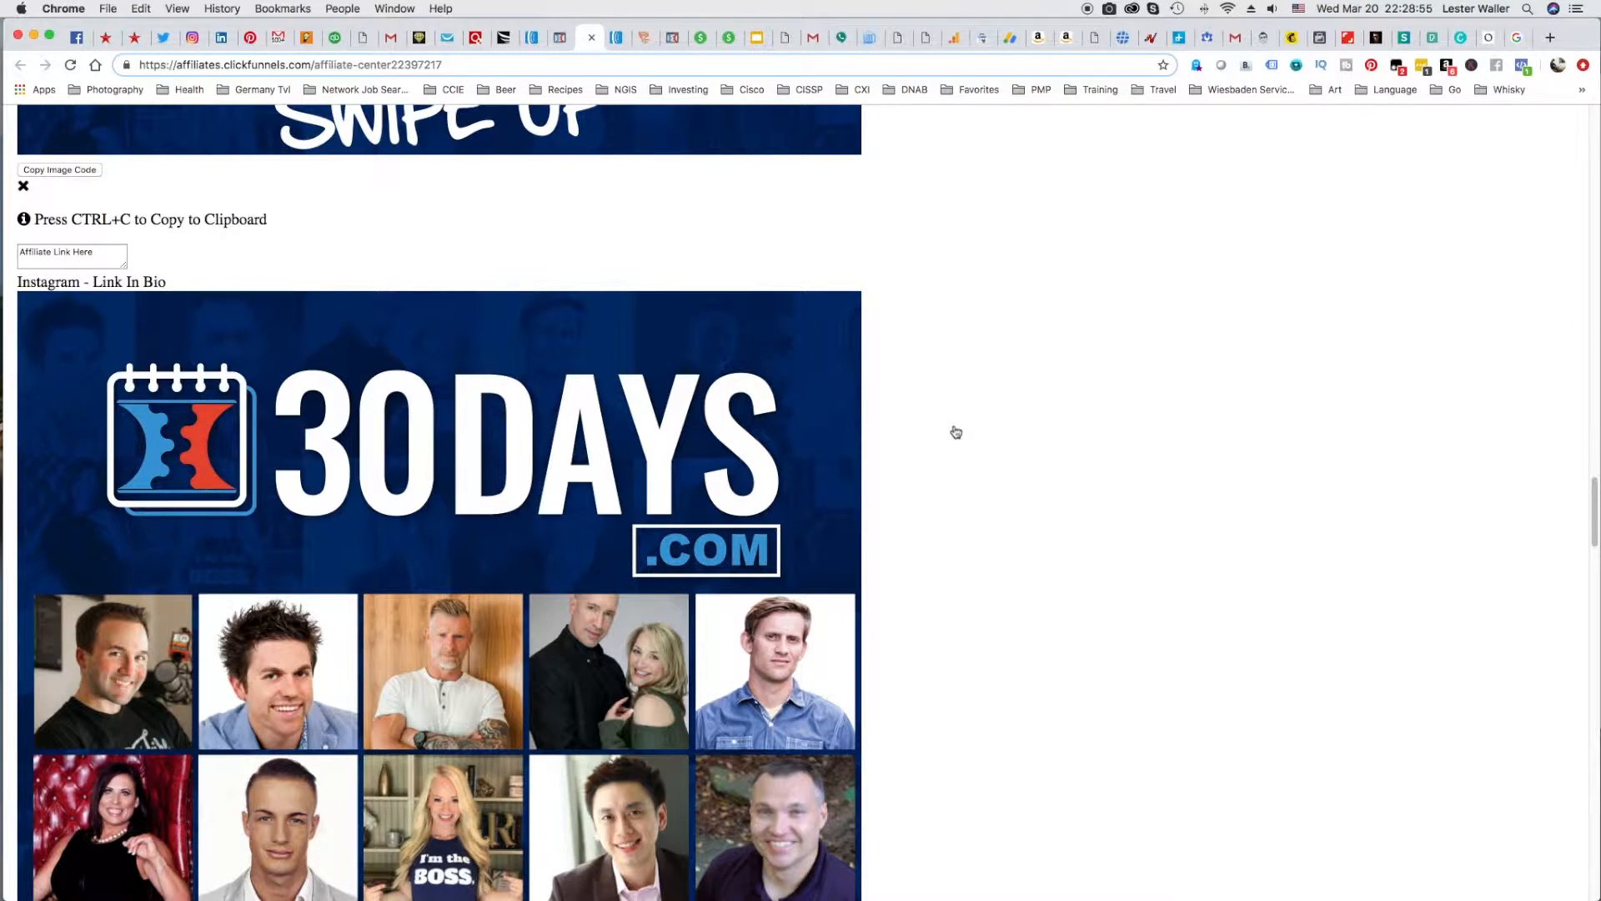
scroll(955, 432, "down", 12)
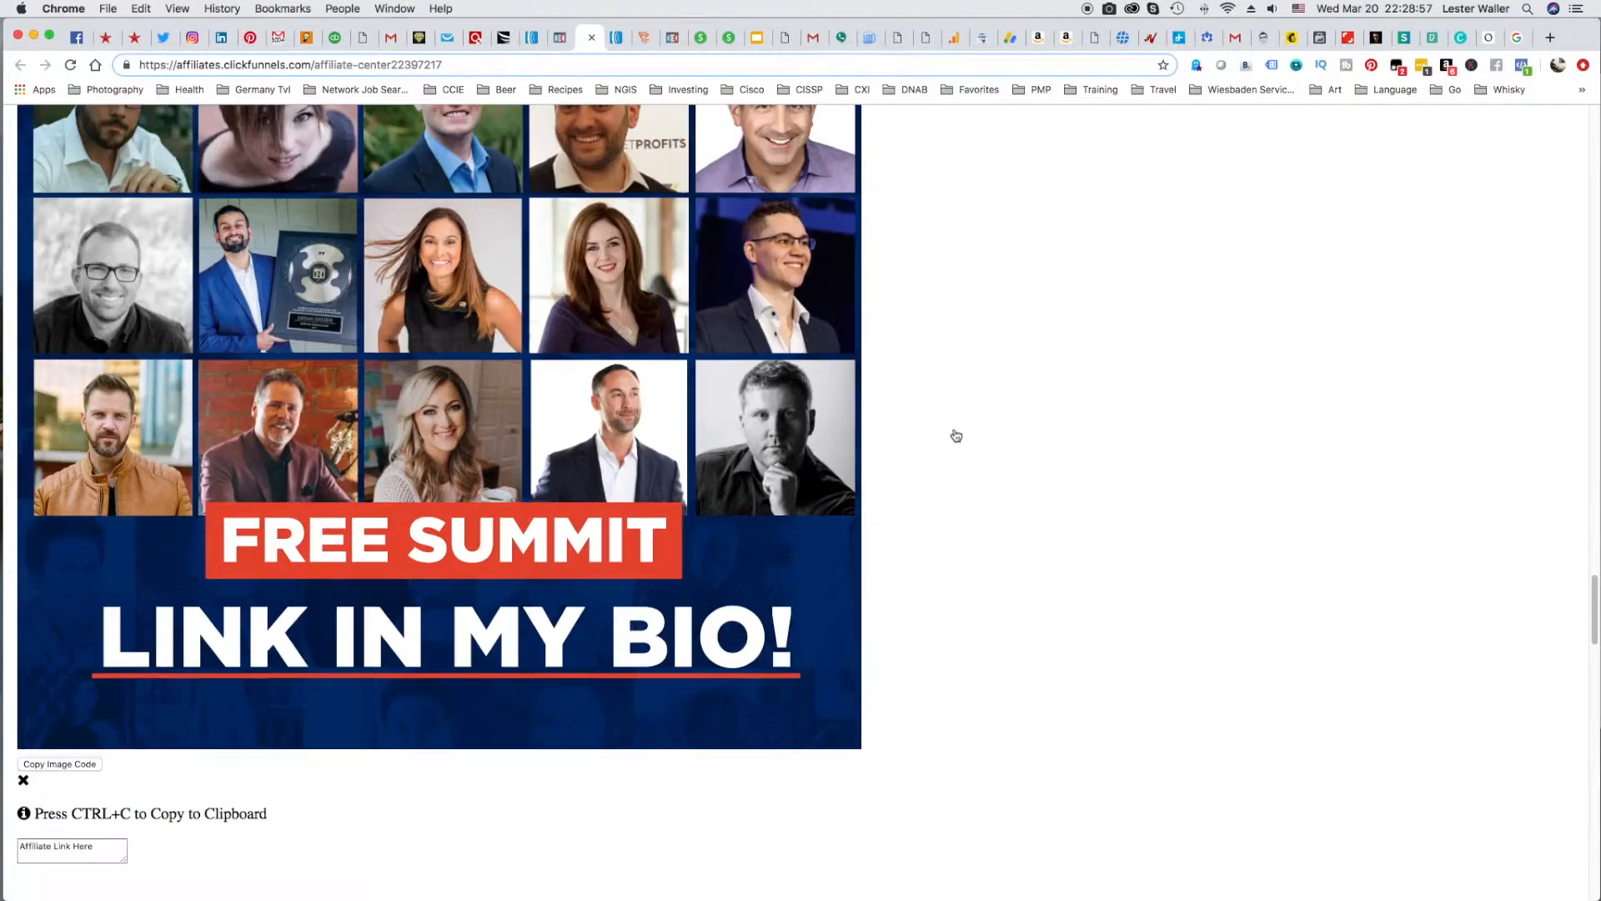
scroll(955, 435, "down", 4)
scroll(956, 435, "down", 3)
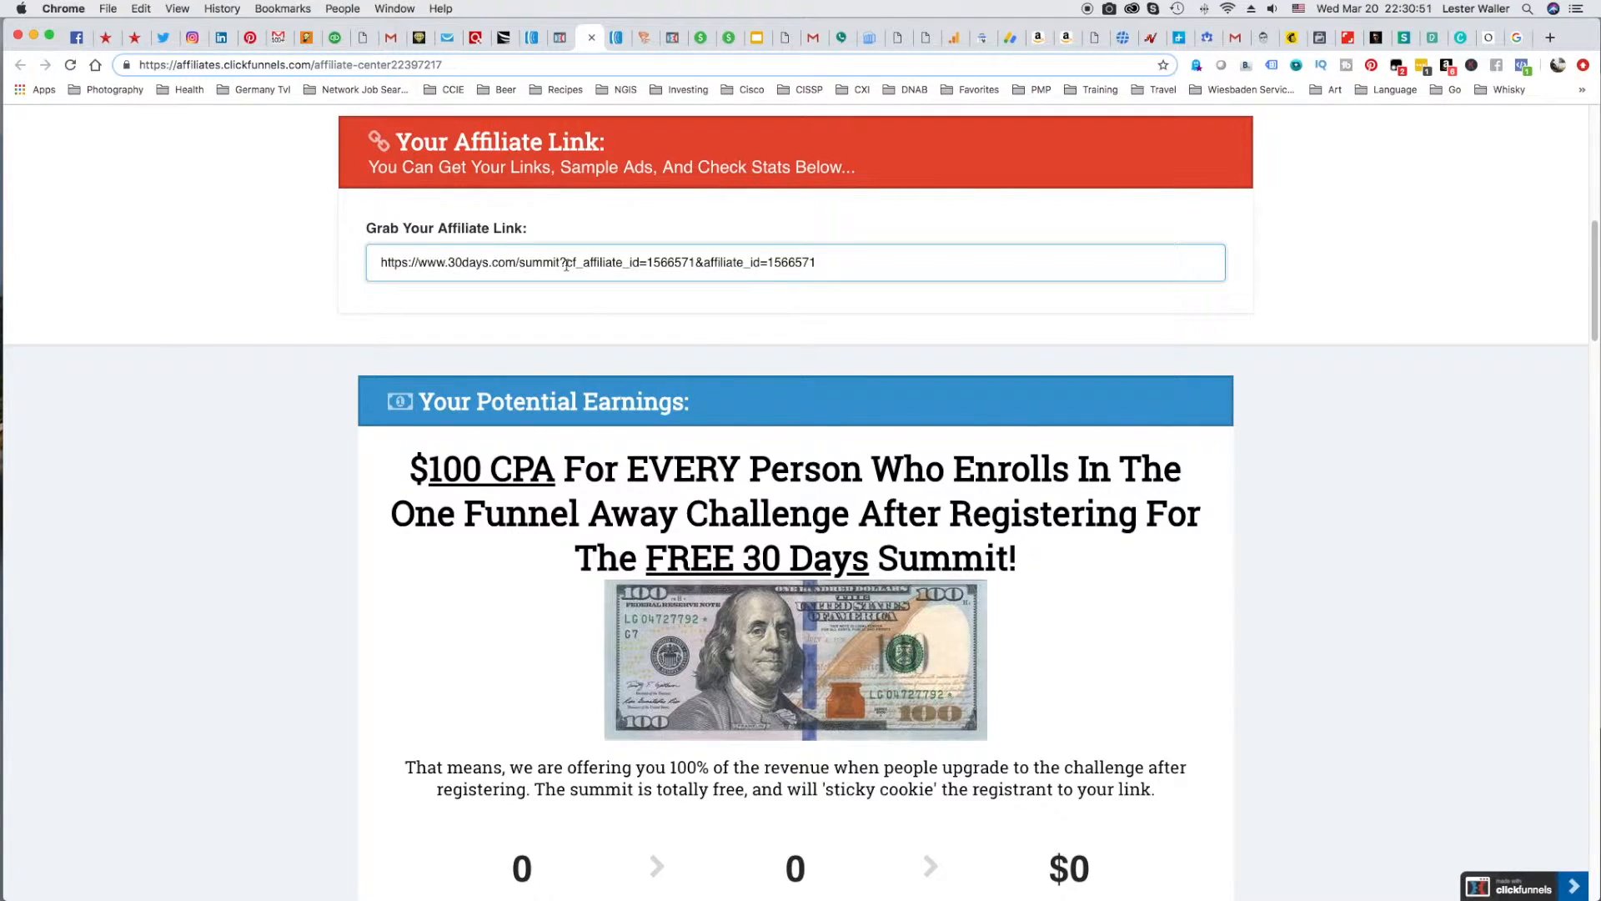
triple_click(566, 264)
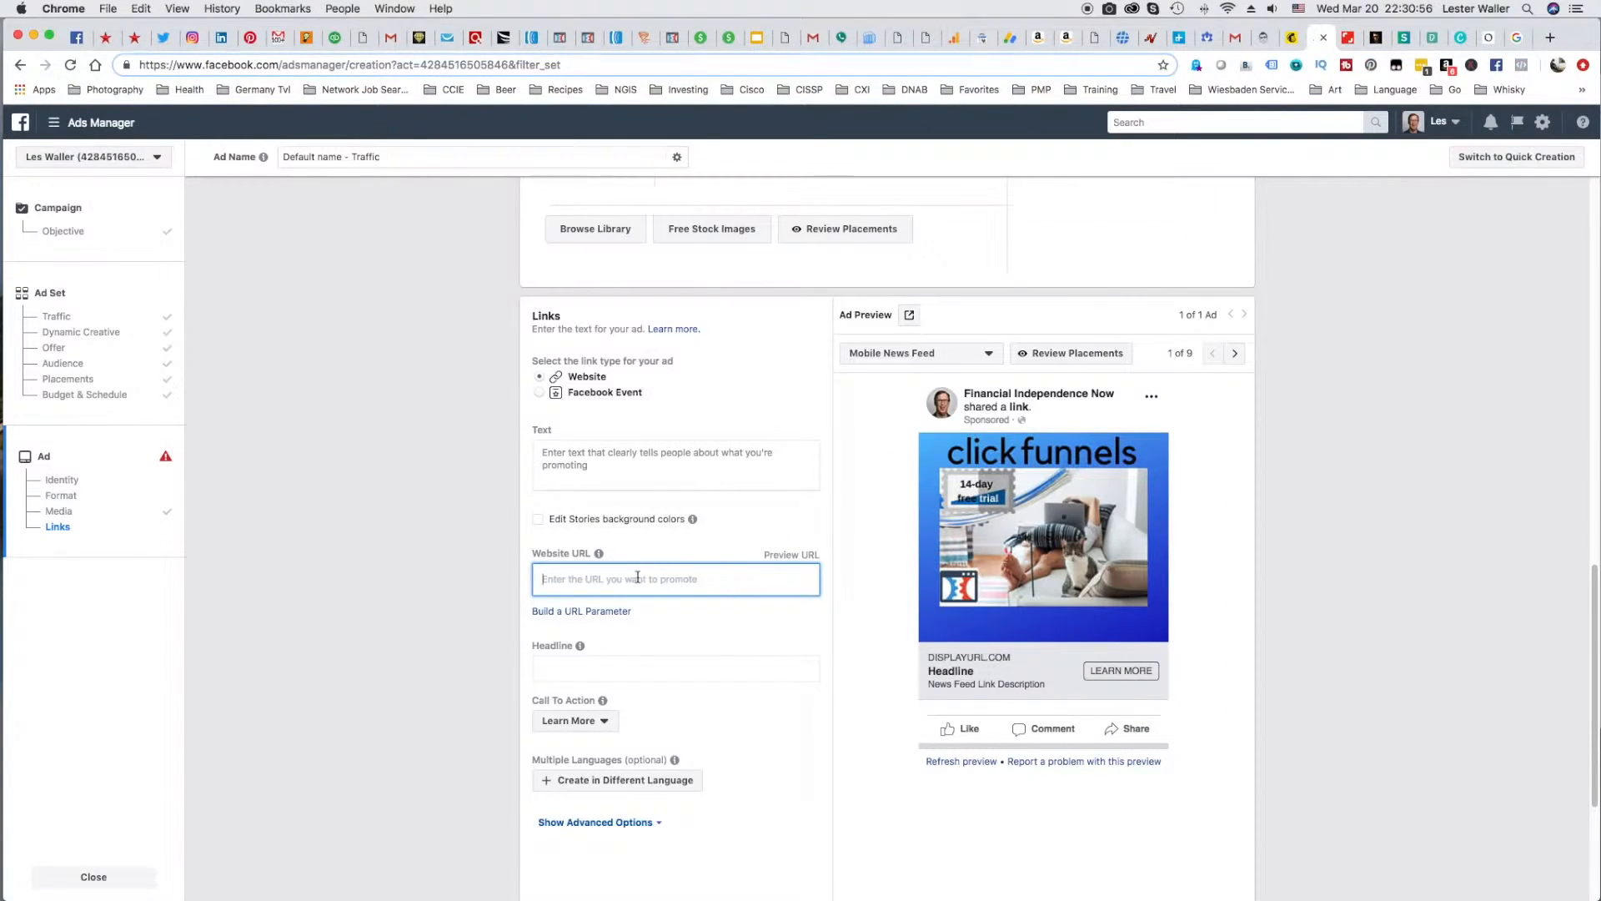
type("https://www.30days.com/summit?cf_affiliate_id=1566571&affiliate_id=1566571")
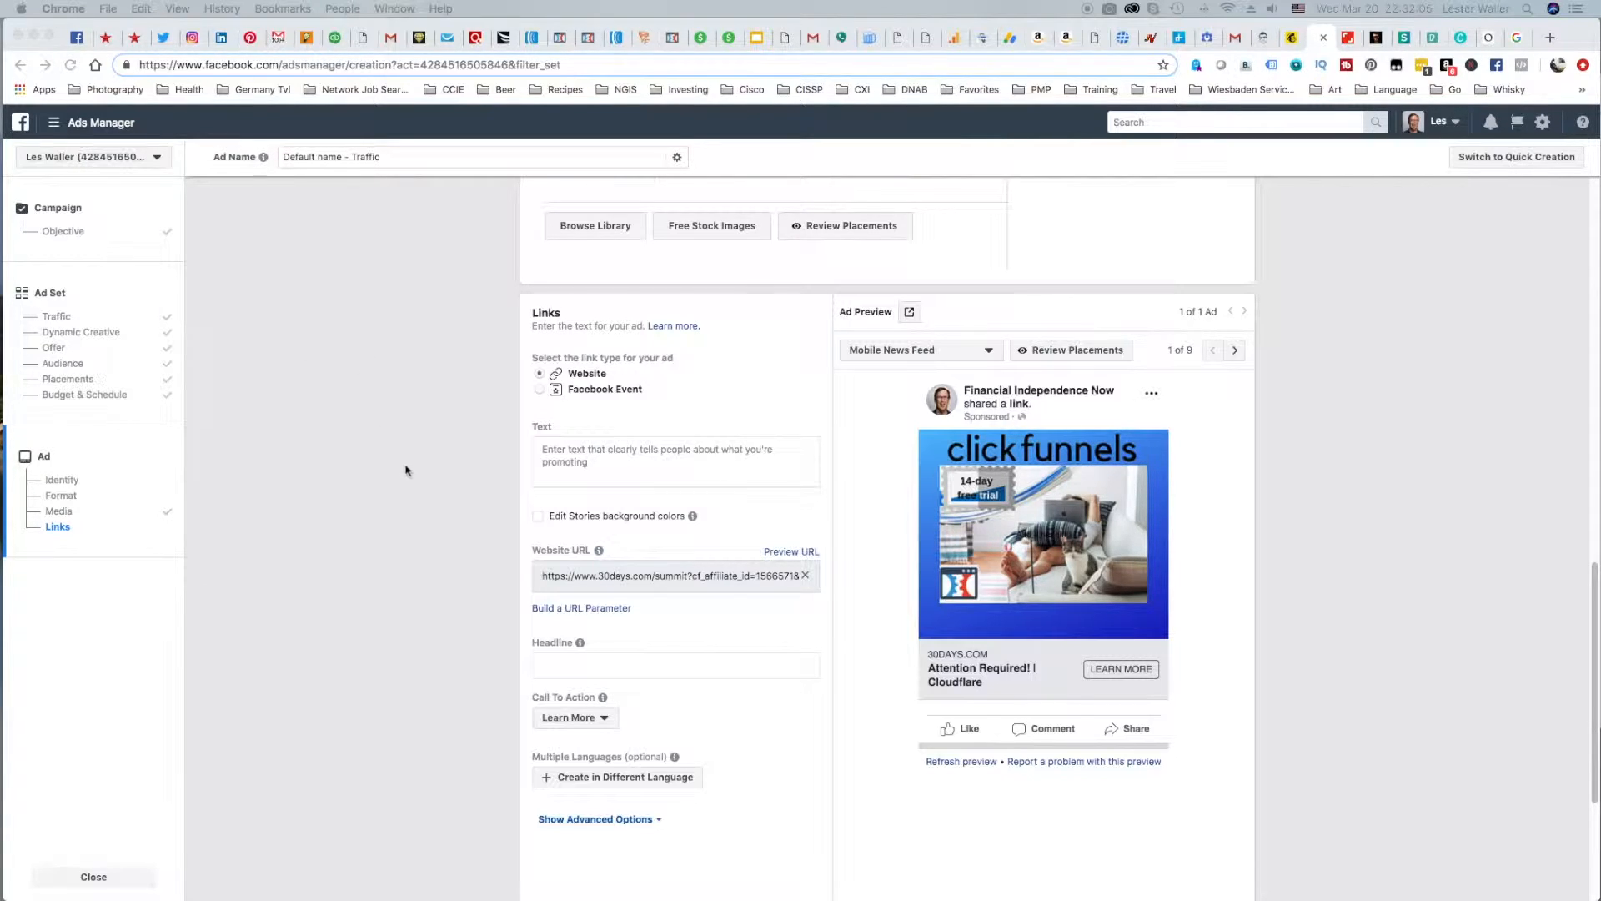
Set the ad's headline to "FREE ClickFunnels 3-Day Summit Event!" and add the "Square One" summit sentence as its text.
left_click(583, 53)
left_click(583, 50)
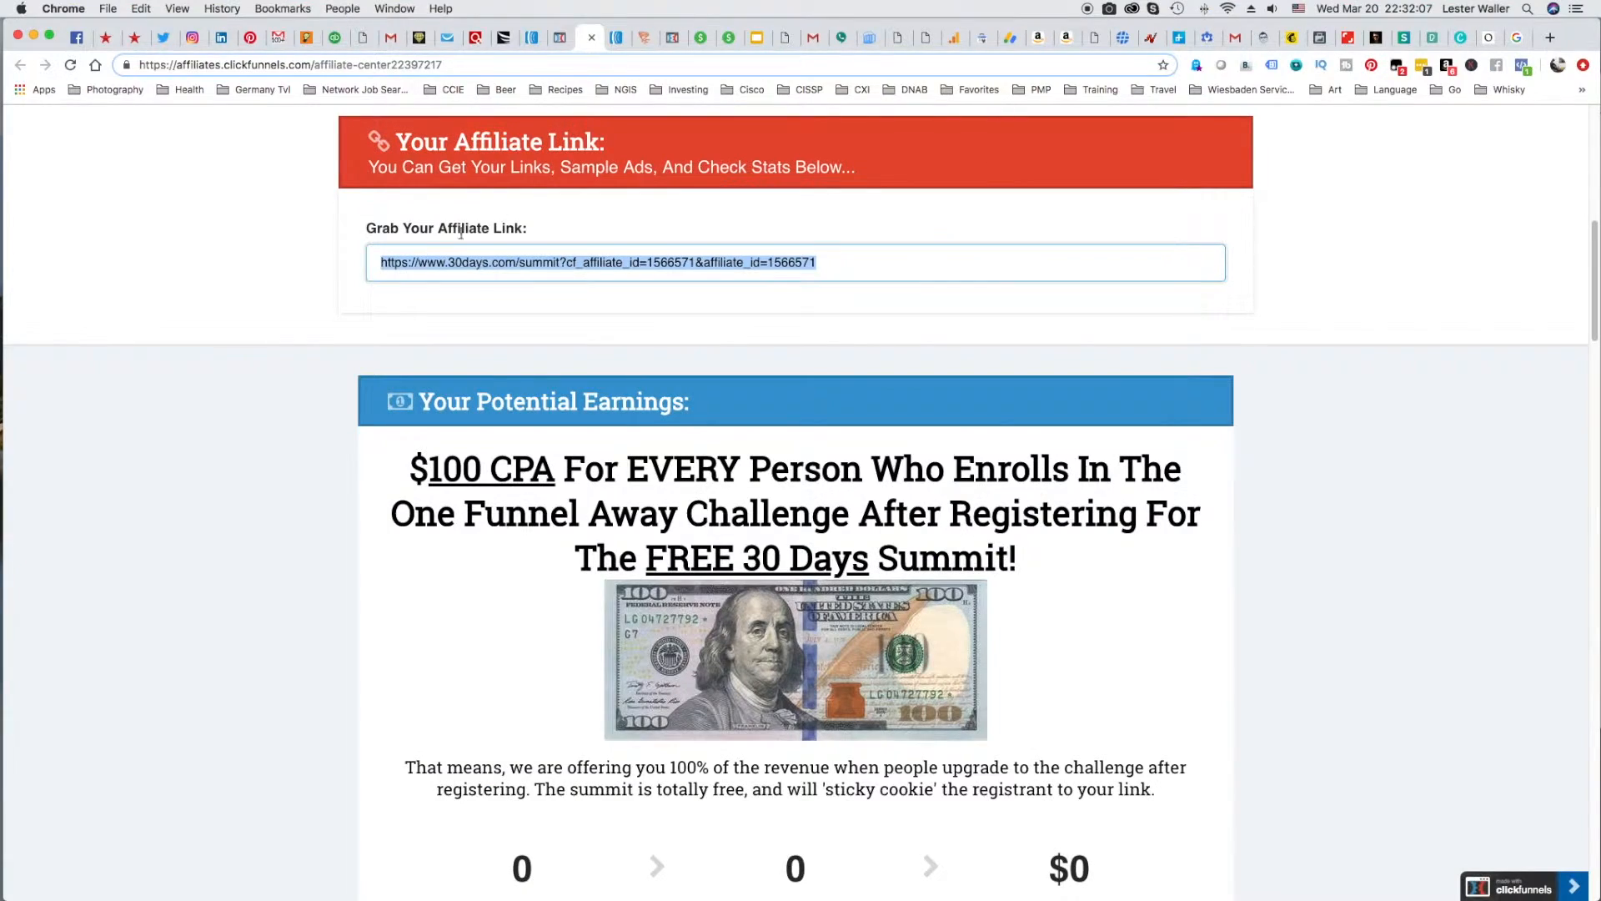
scroll(254, 340, "up", 5)
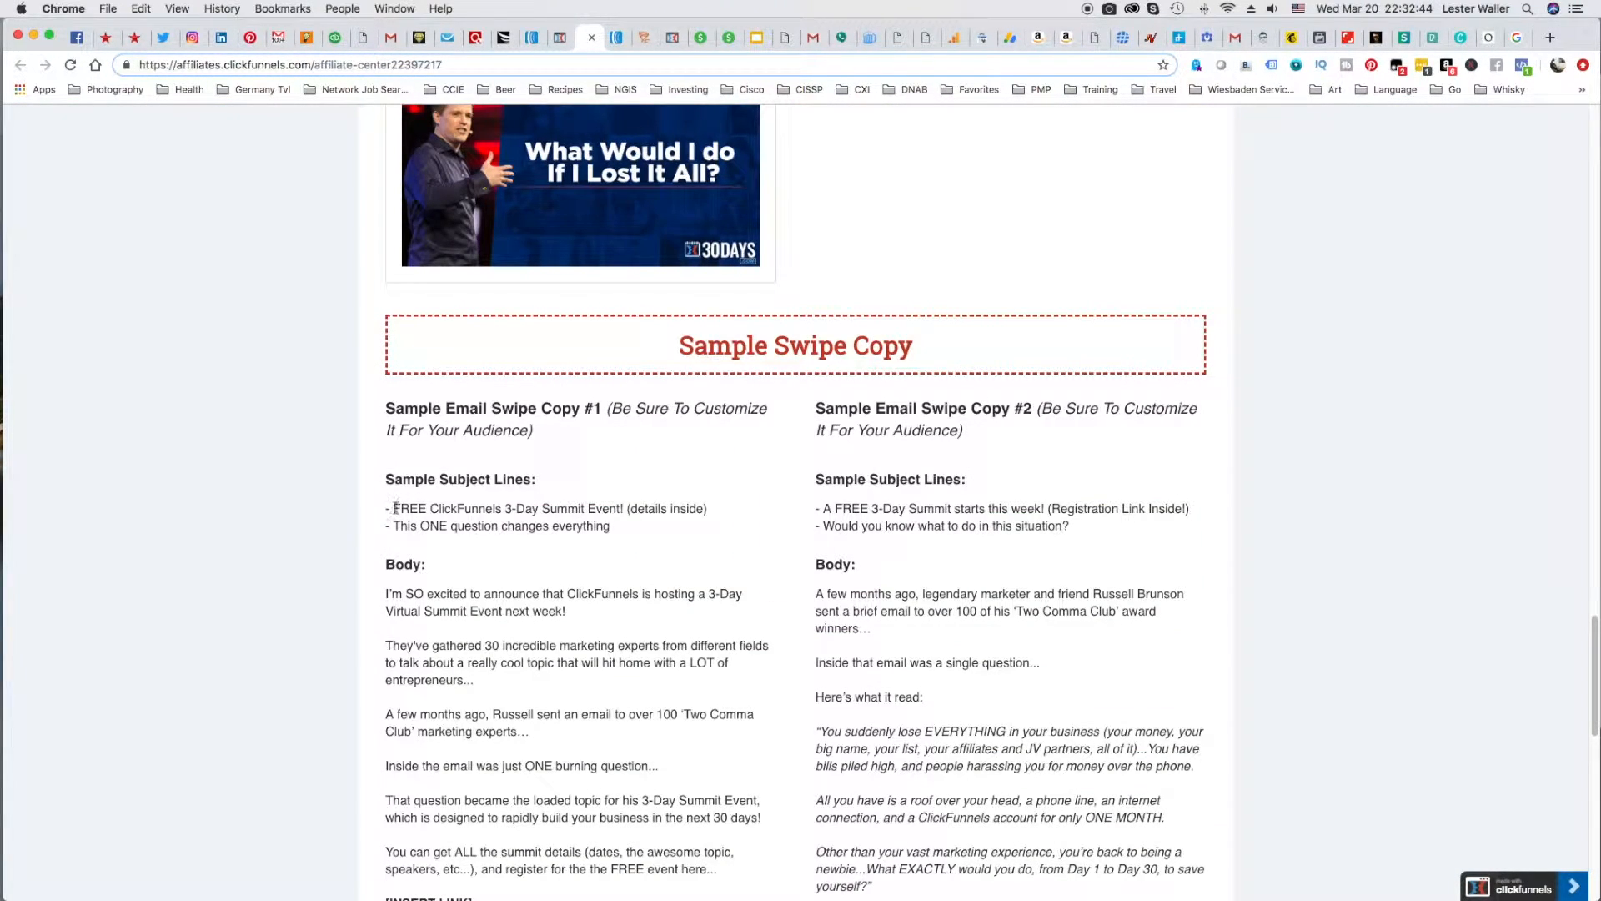
left_click_drag(395, 508, 624, 508)
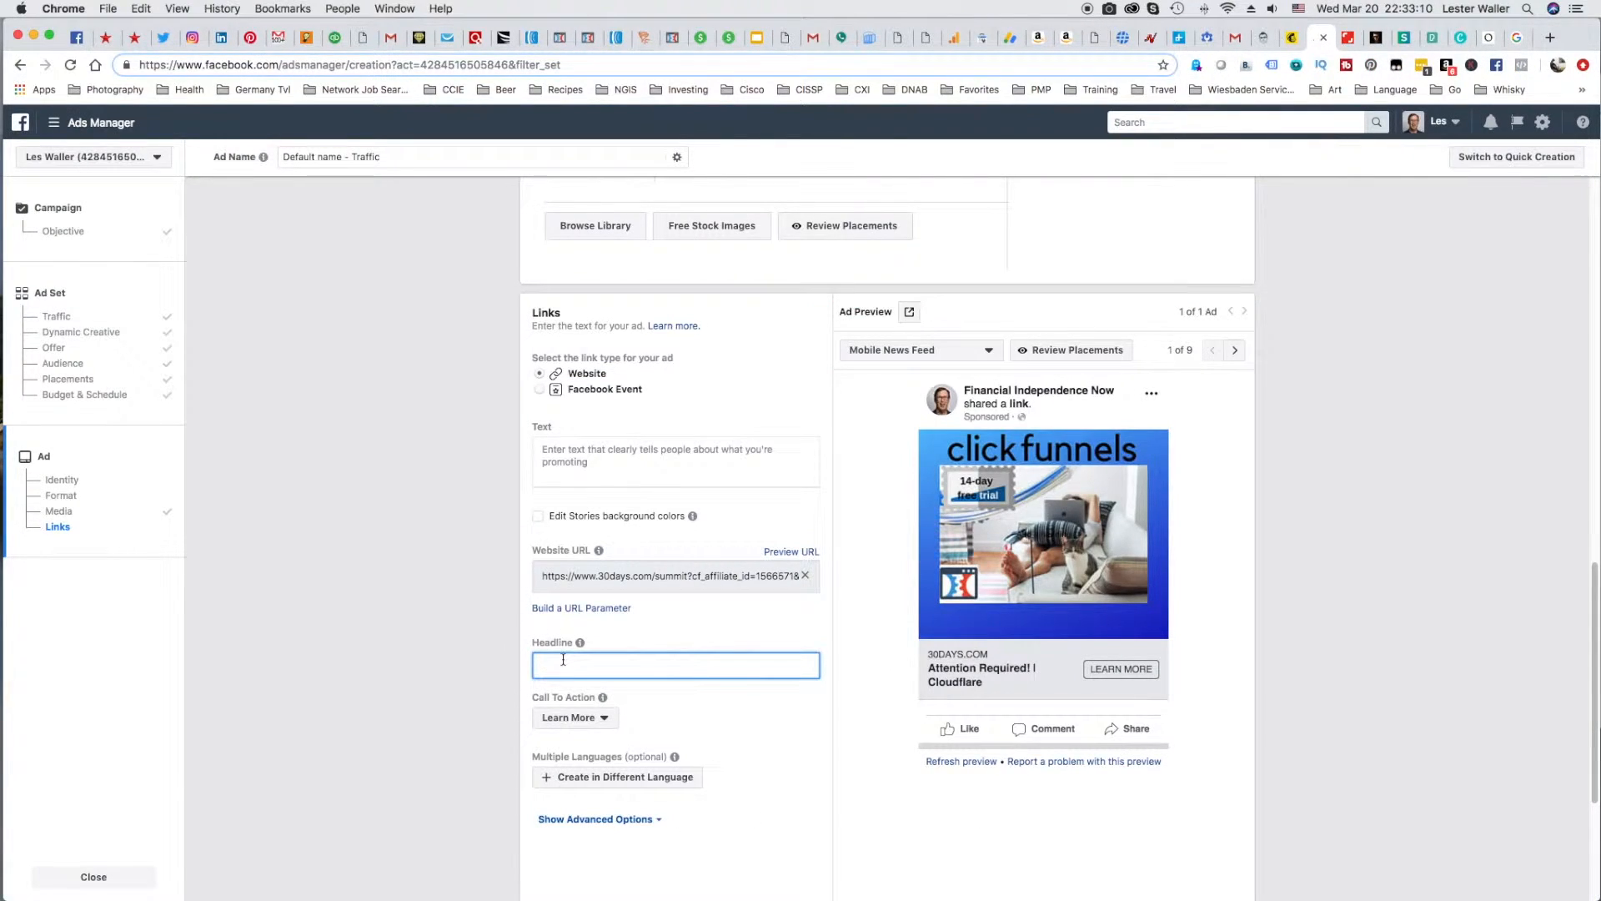
type("FREE ClickFunnels 3-Day Summit Event!")
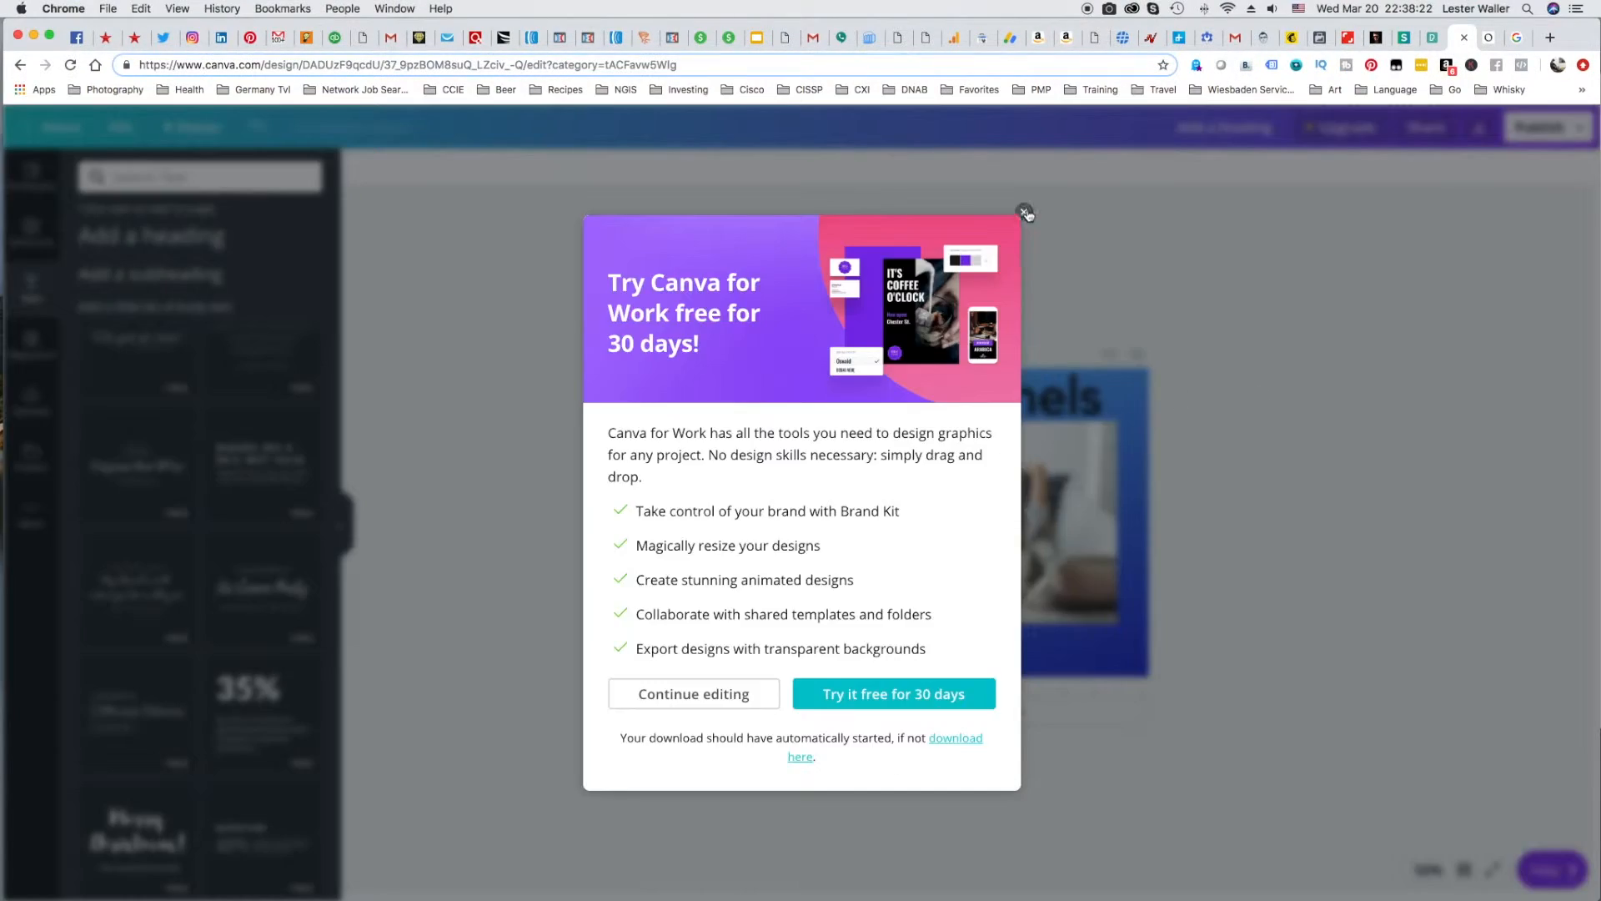
Delete the "14-day free trial" text and its stamp-shaped badge from the Canva design.
left_click(1022, 208)
key("BackSpace")
left_click(906, 474)
key("BackSpace")
Download the revised Facebook post without the trial badge as a PNG file.
left_click(1548, 128)
left_click(1411, 171)
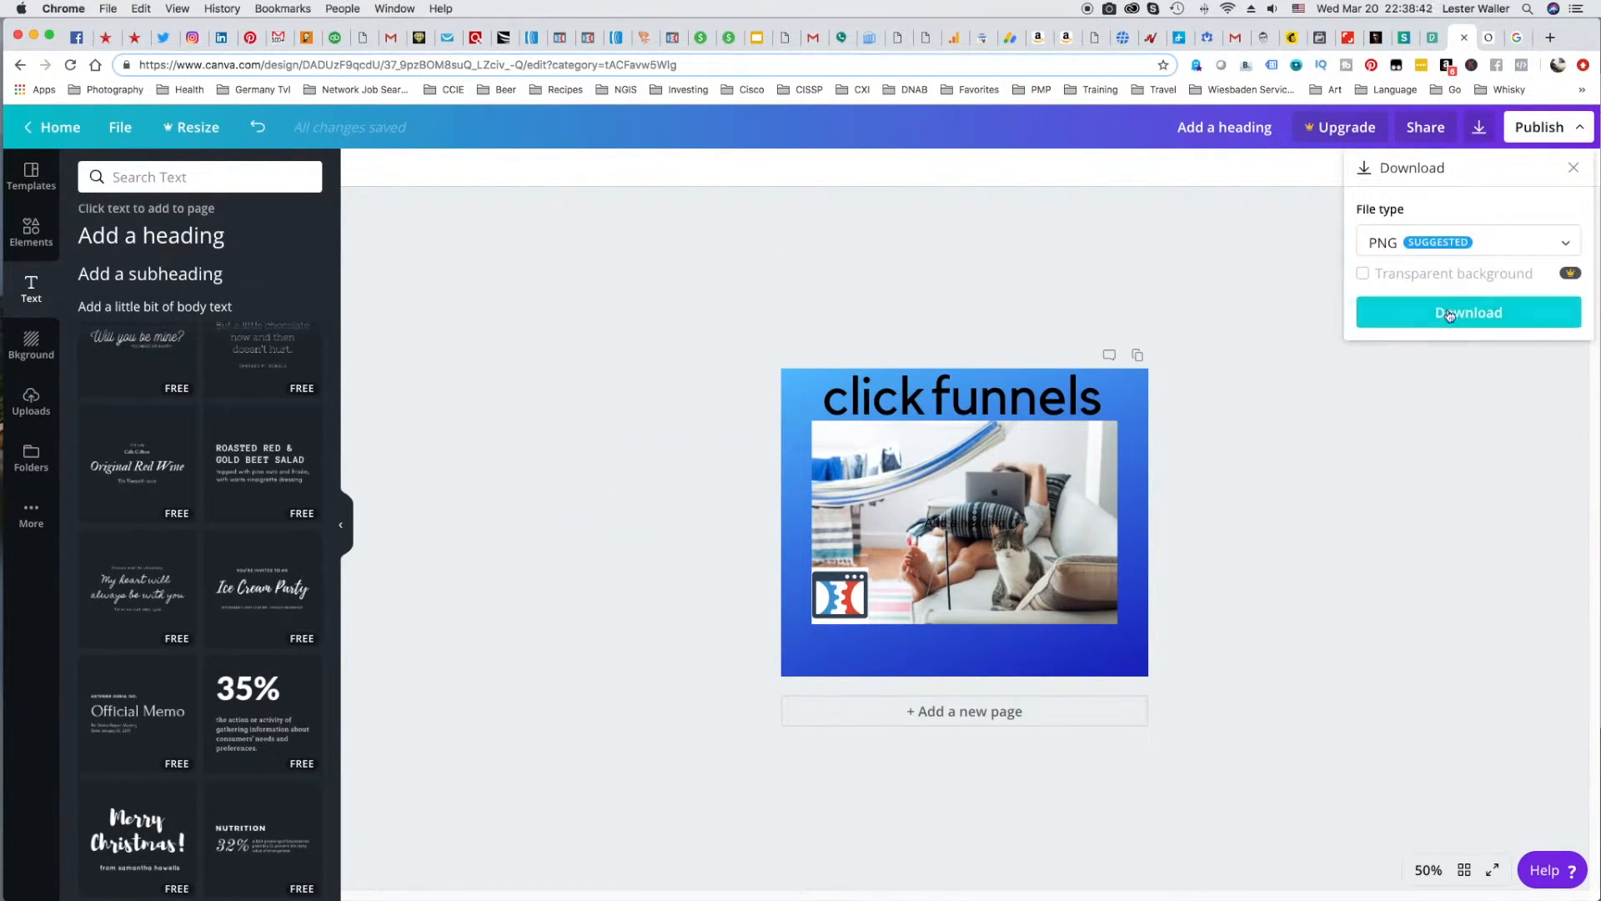
left_click(1450, 313)
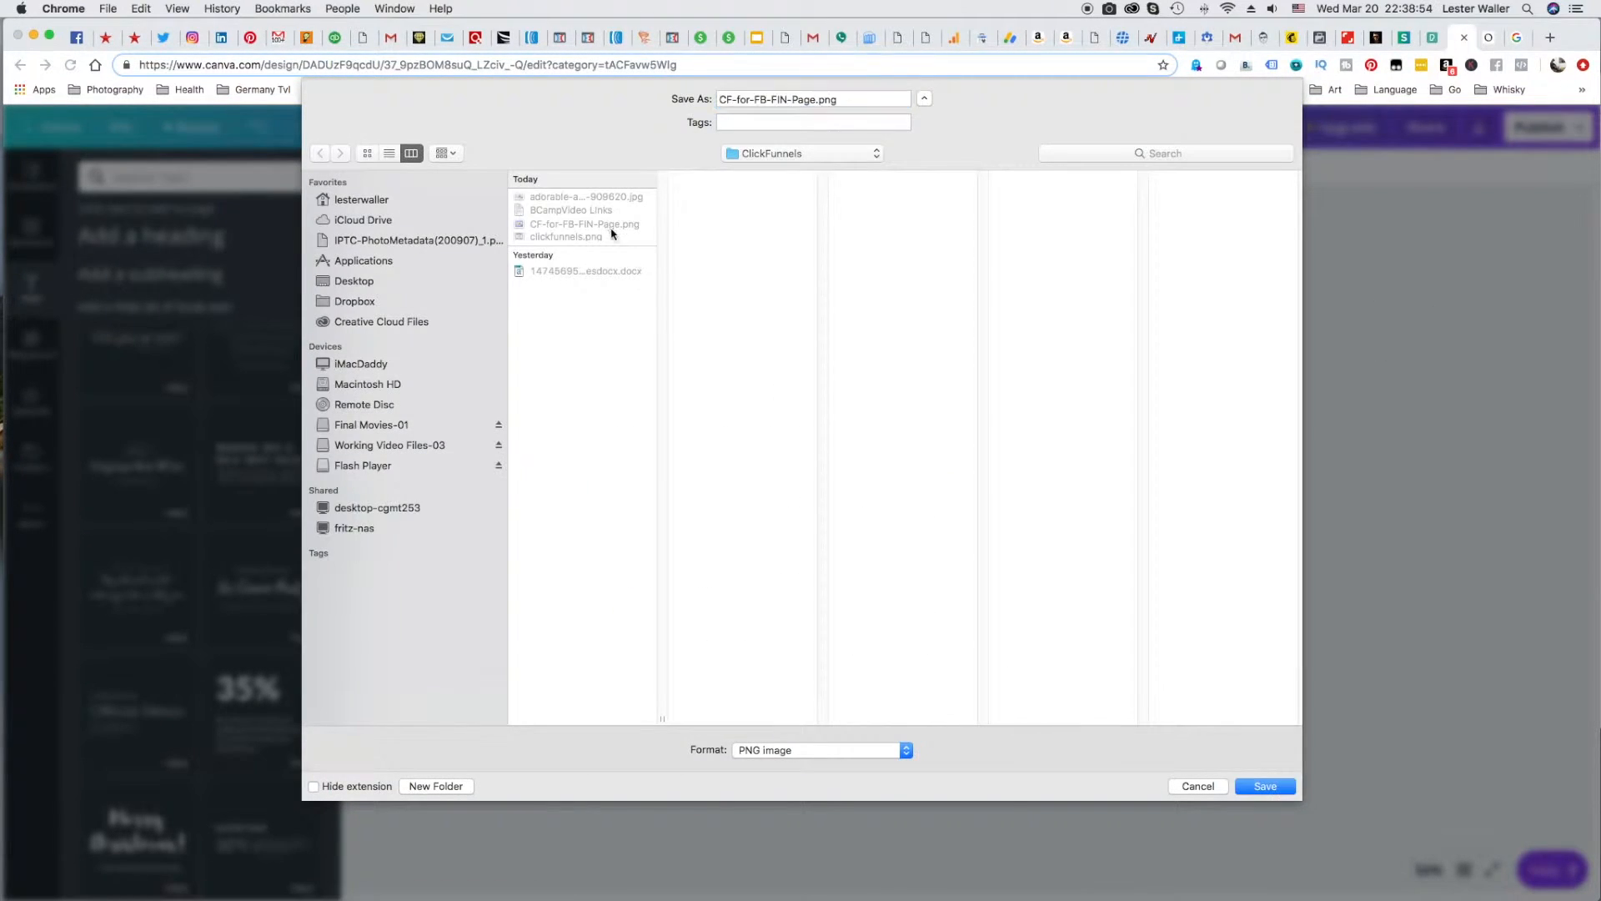
key("Return")
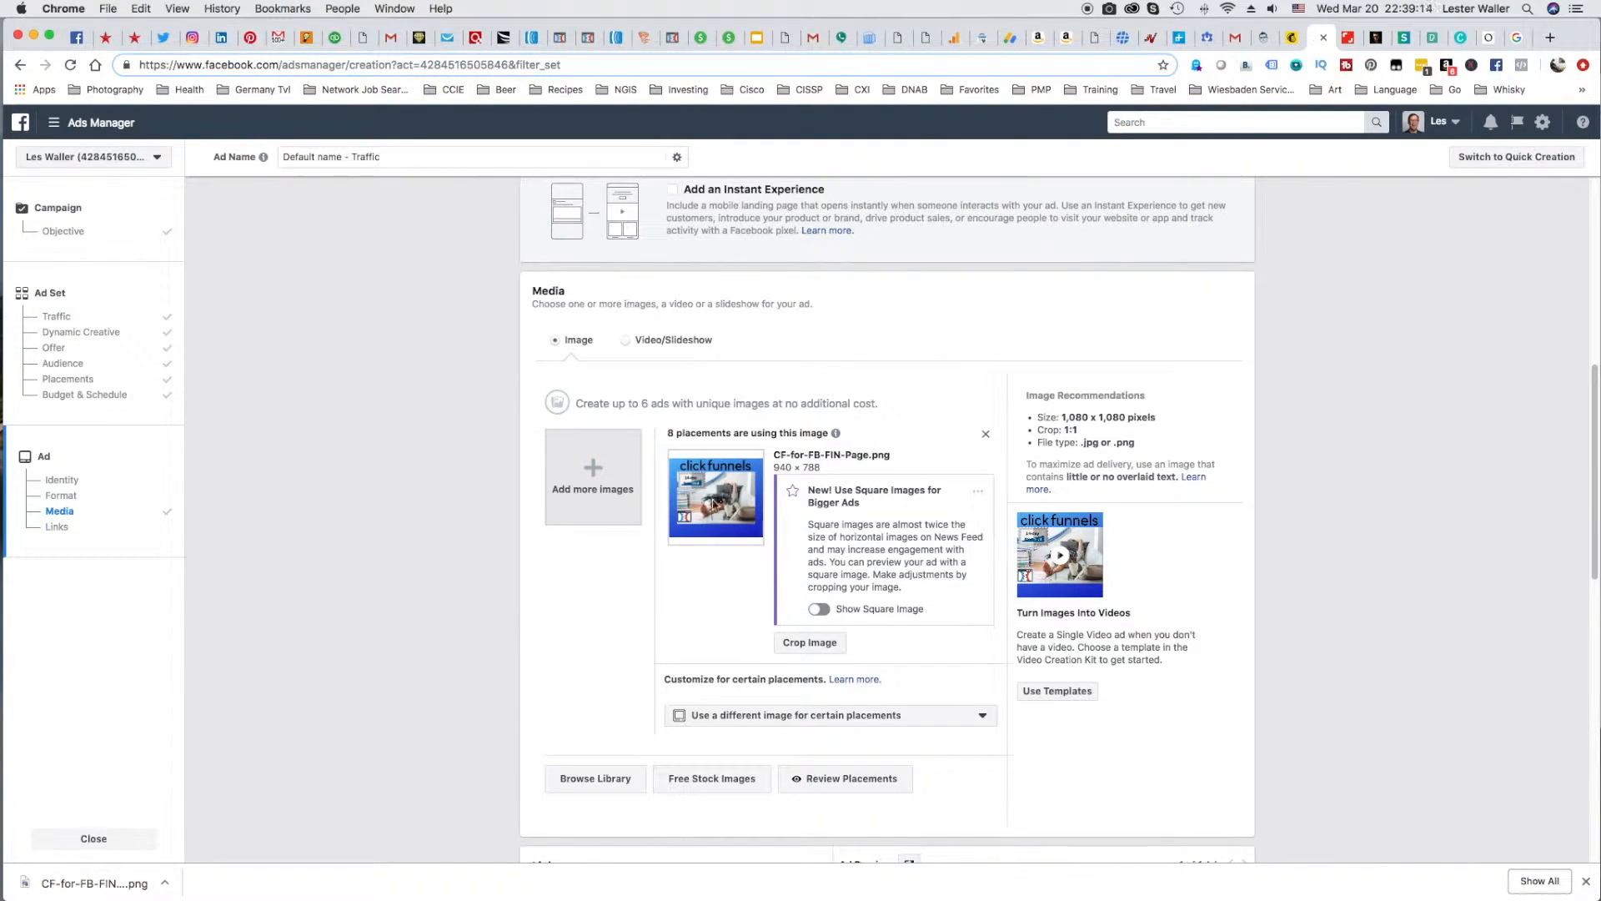
Upload the revised post image without the trial badge to Ads Manager as an additional ad image.
scroll(593, 517, "up", 1)
left_click(593, 546)
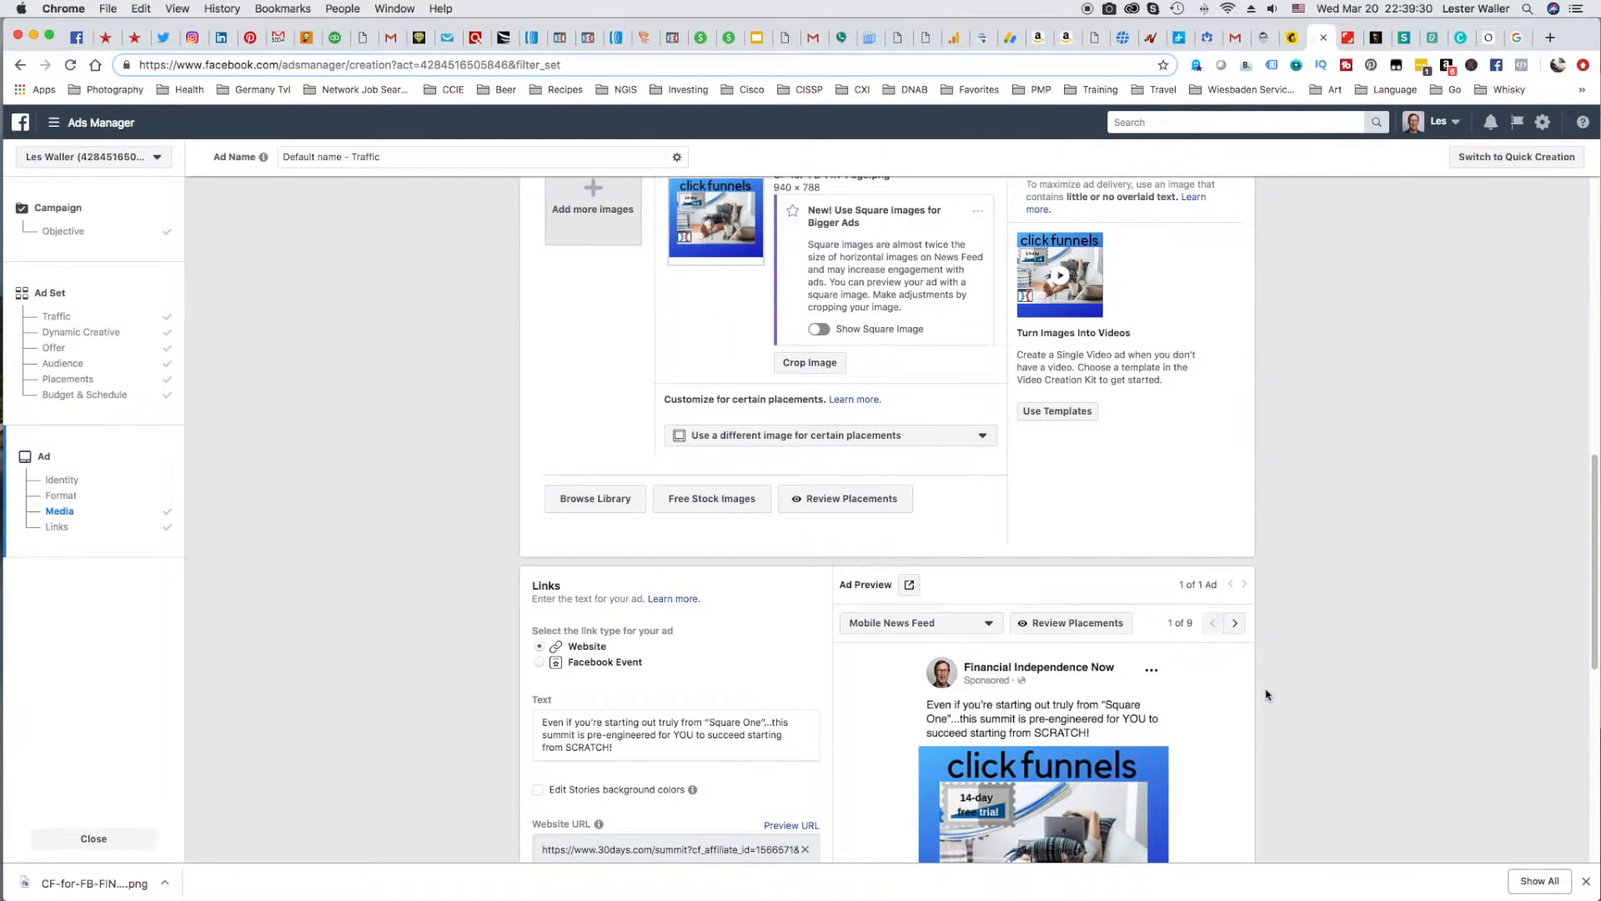
scroll(589, 433, "up", 3)
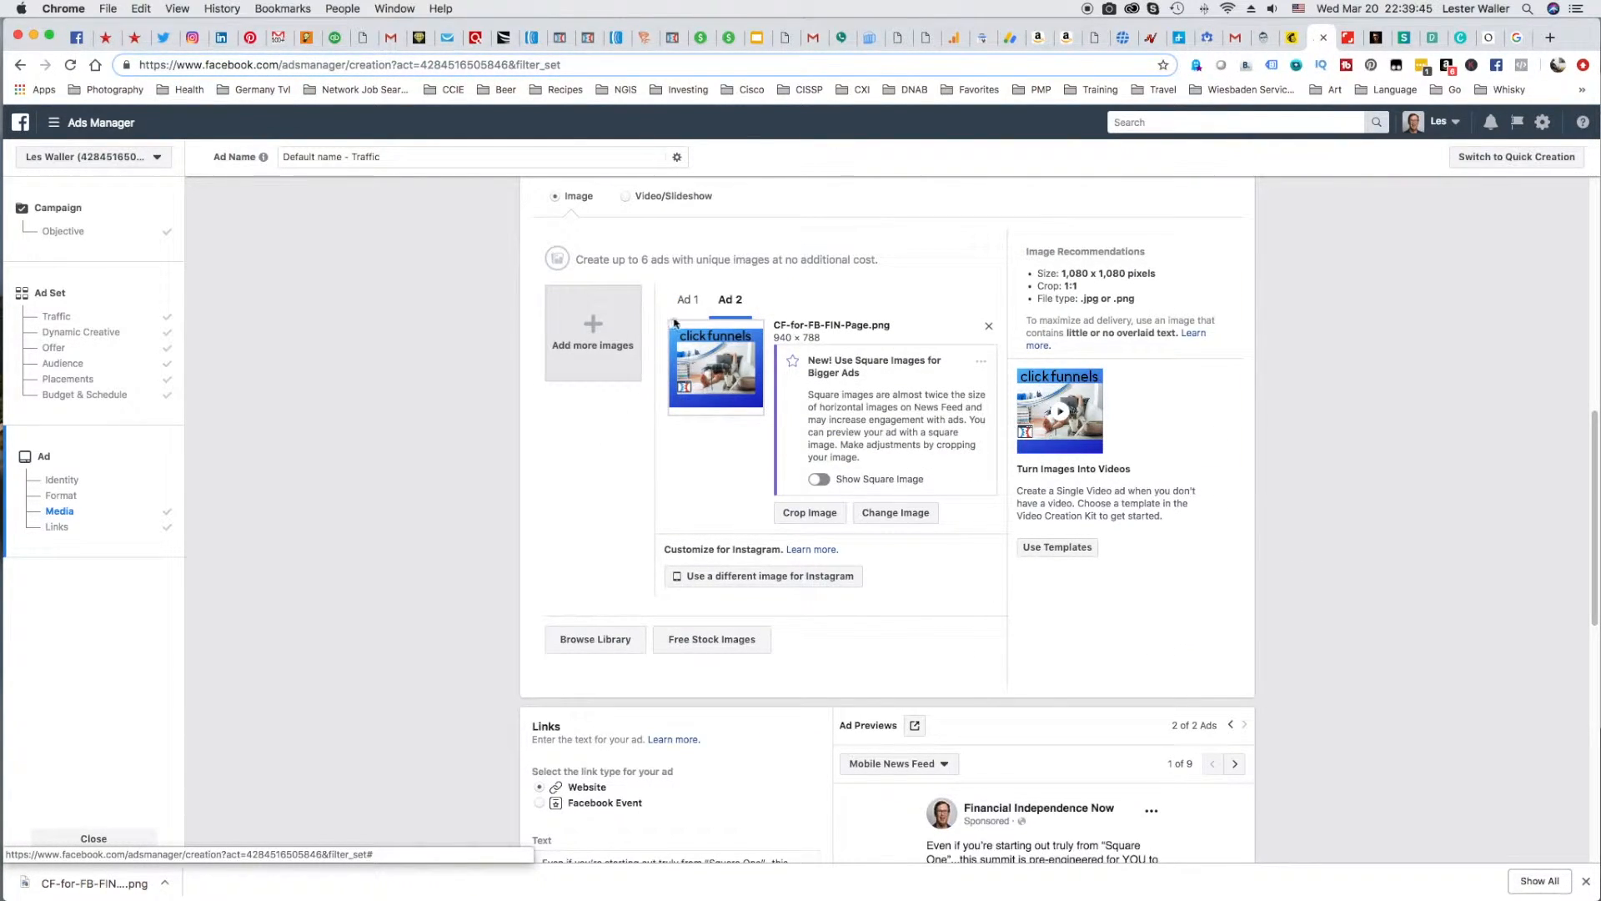
scroll(601, 401, "up", 4)
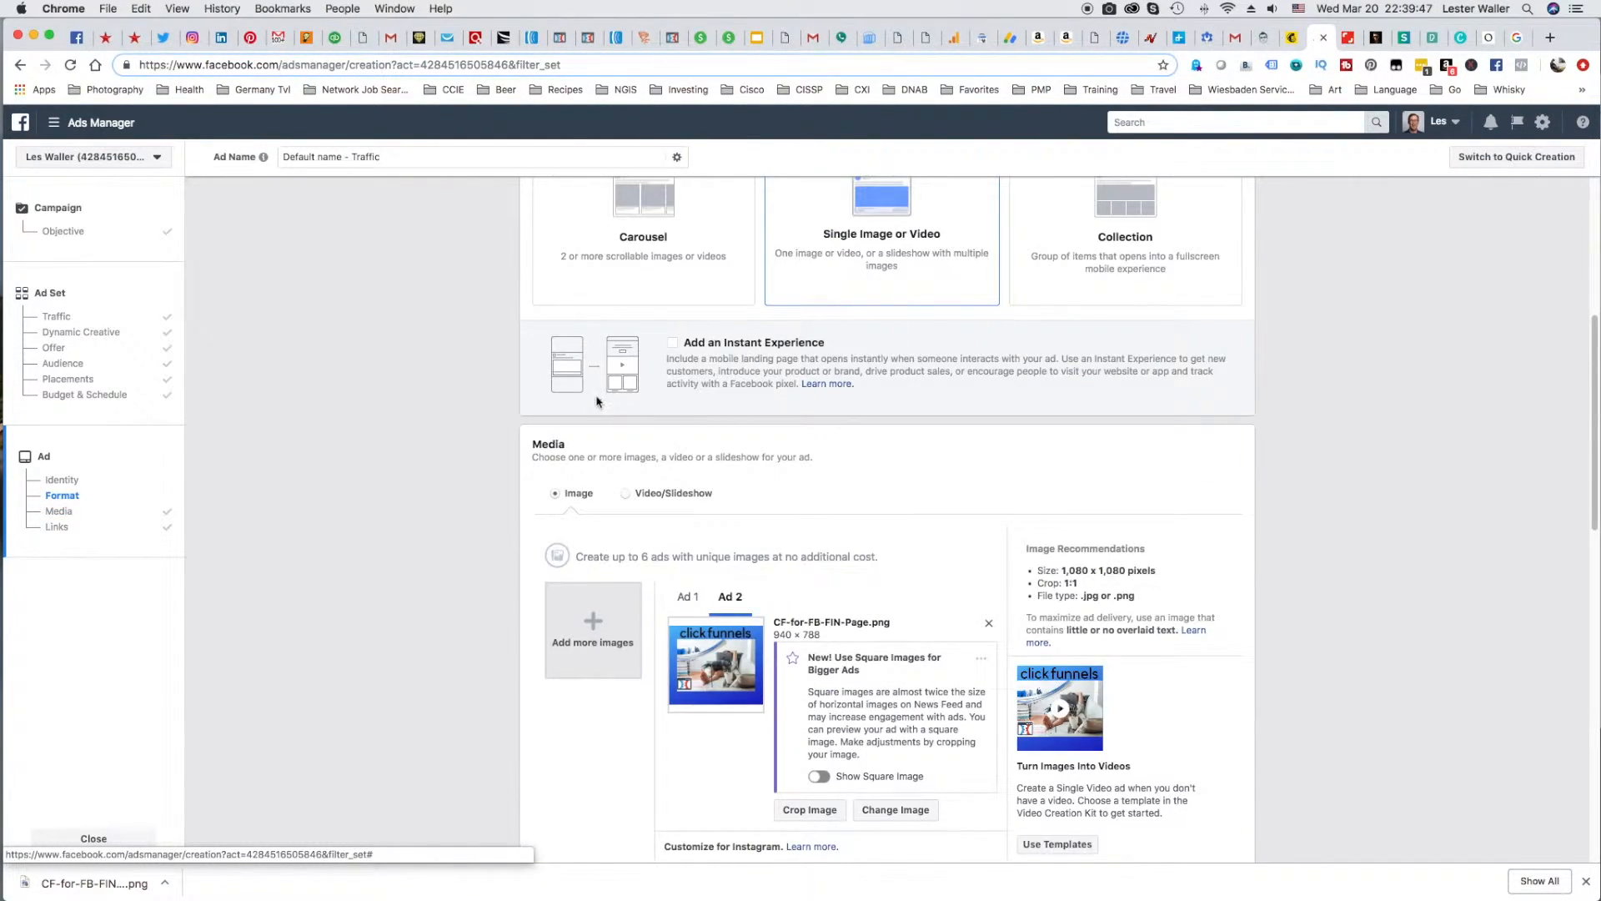
Preview the second ad in the Desktop News Feed, Instant Articles, Mobile Marketplace and Facebook Stories placements.
scroll(593, 403, "down", 8)
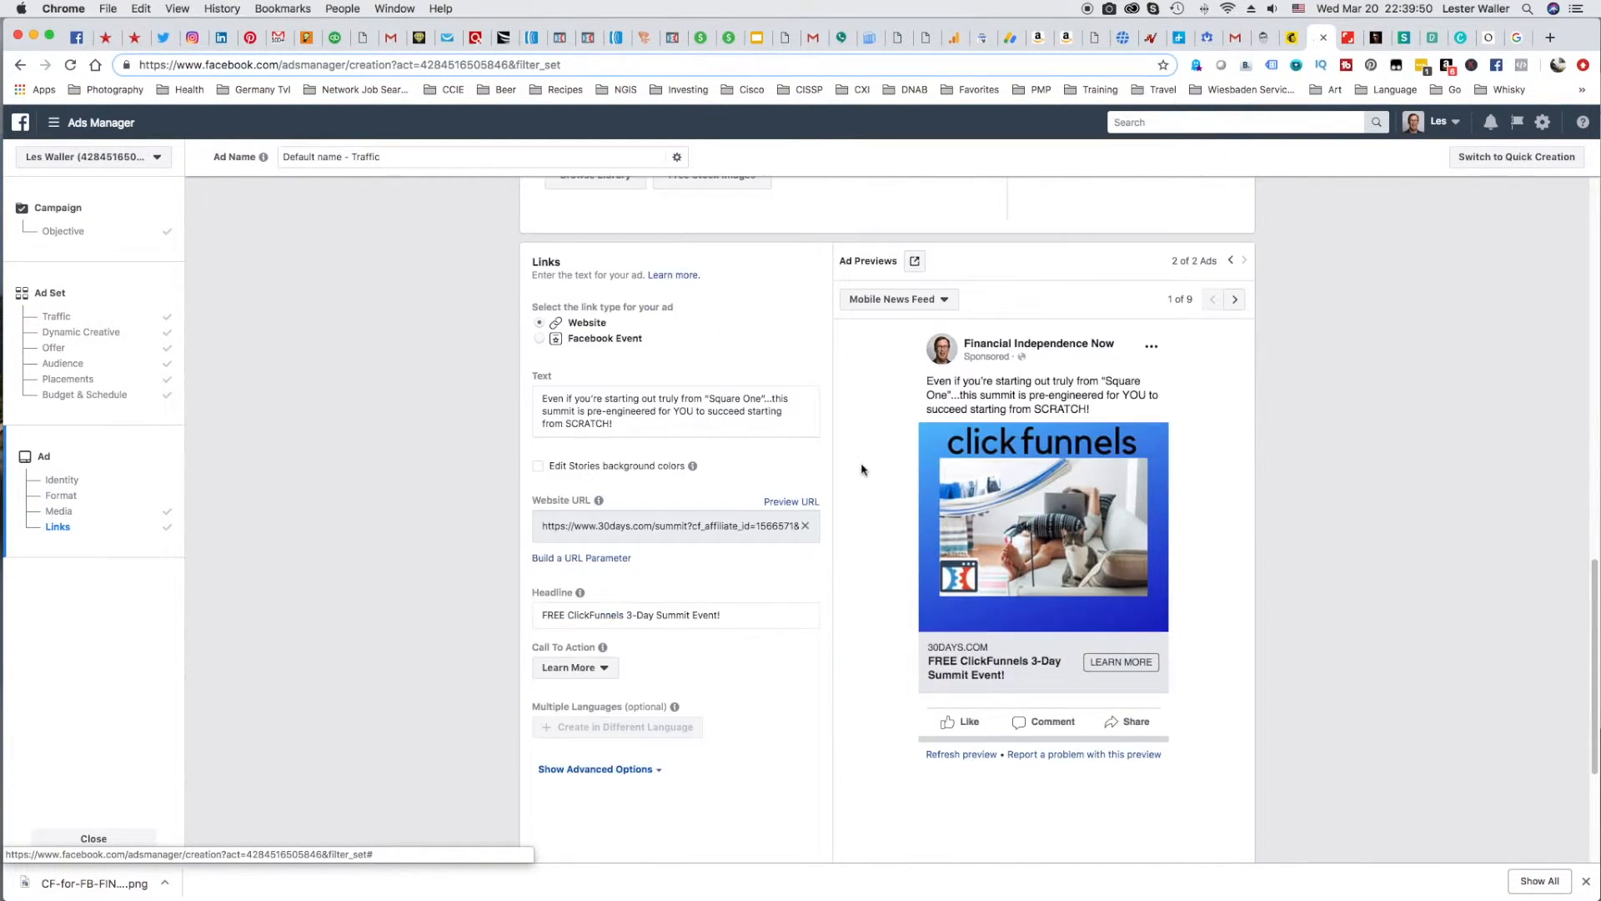
left_click(1235, 336)
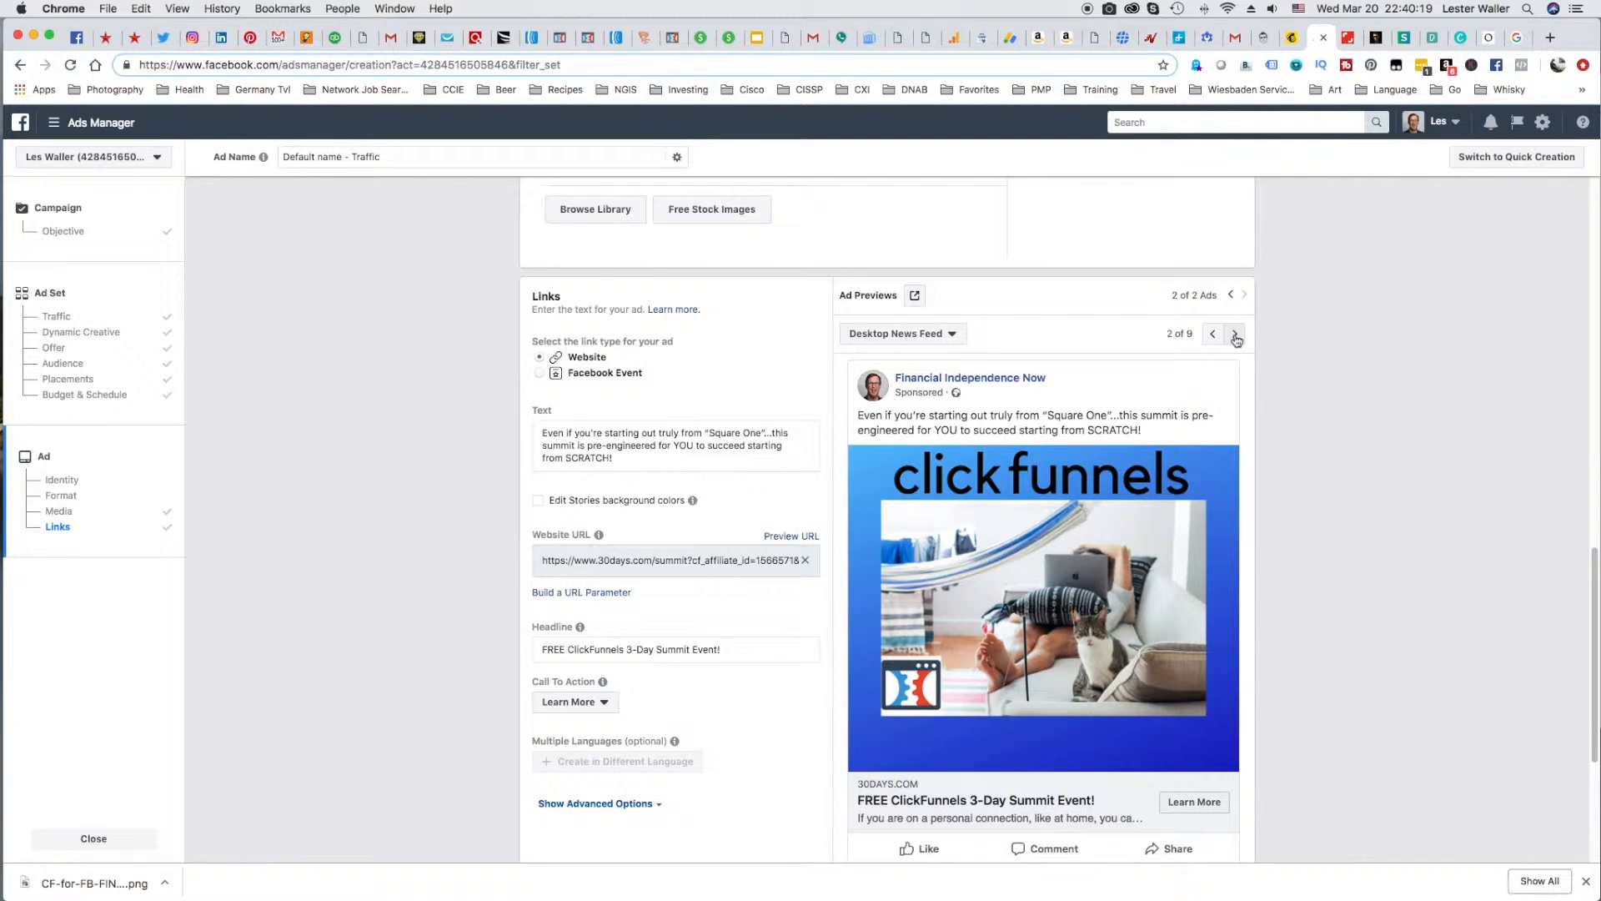
left_click(1235, 335)
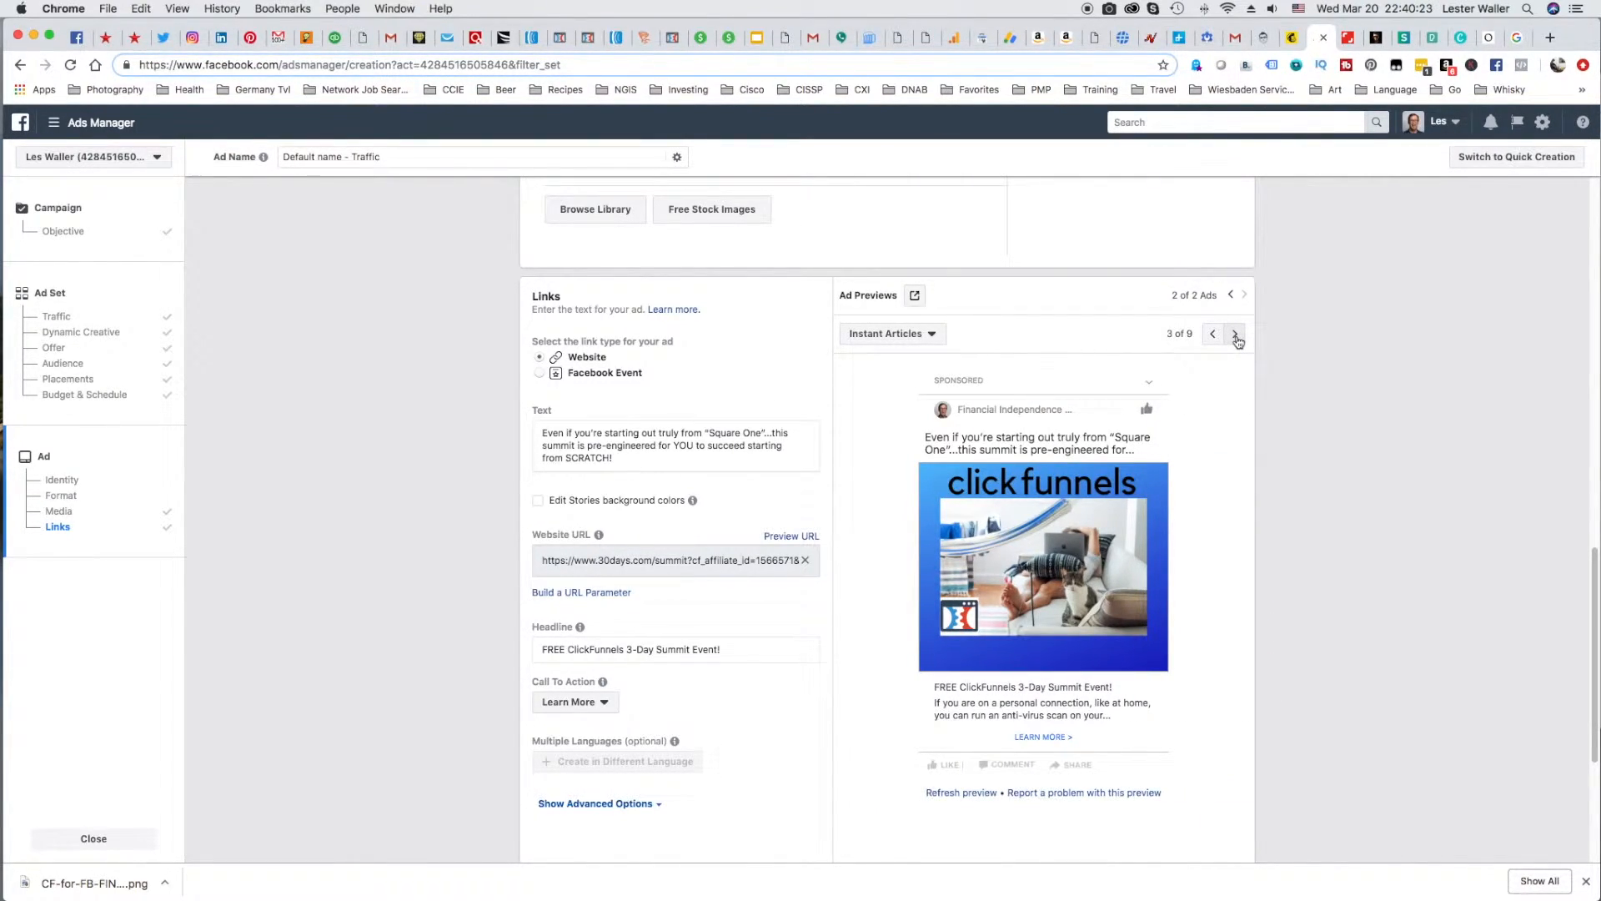
left_click(1236, 336)
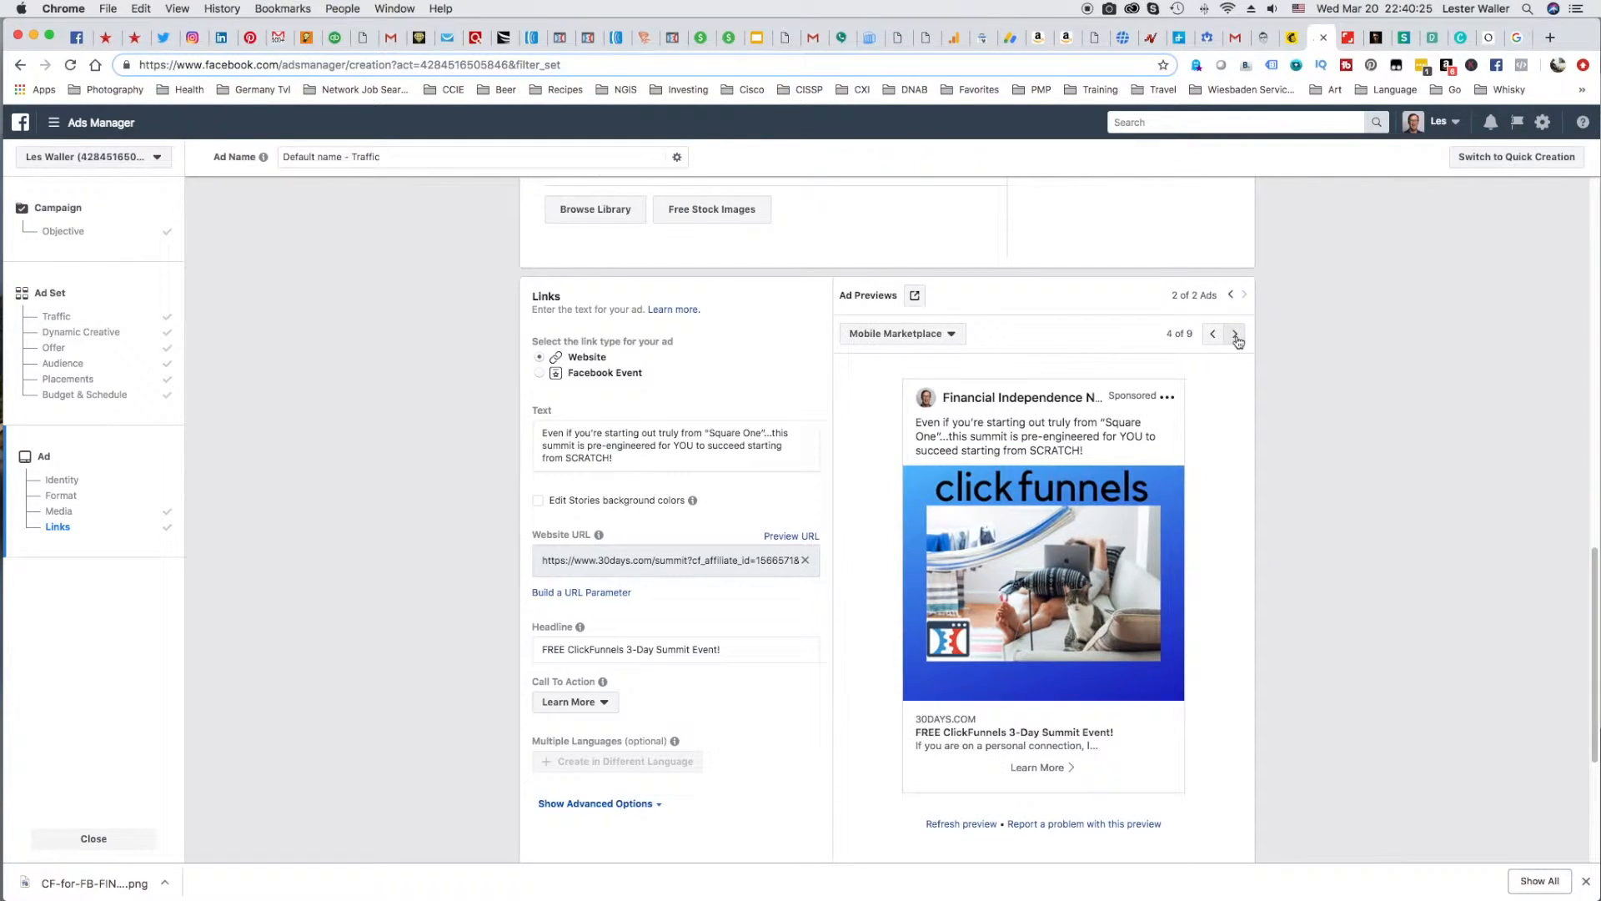
left_click(1237, 338)
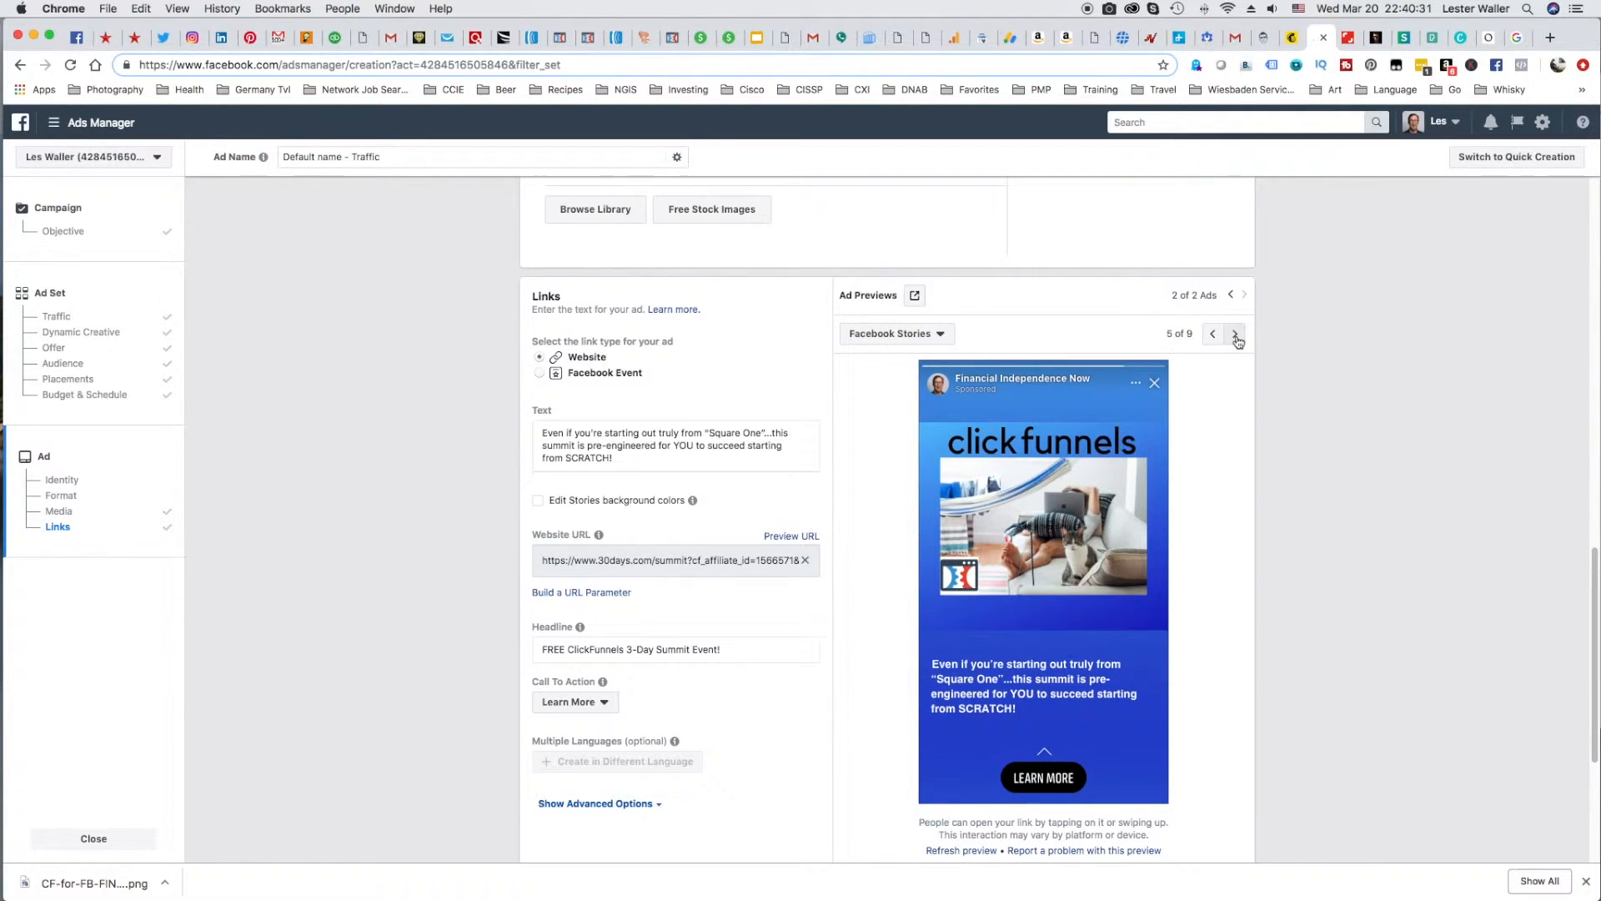
Finish previewing the second ad and confirm the traffic campaign with both image ads for publishing.
left_click(1237, 338)
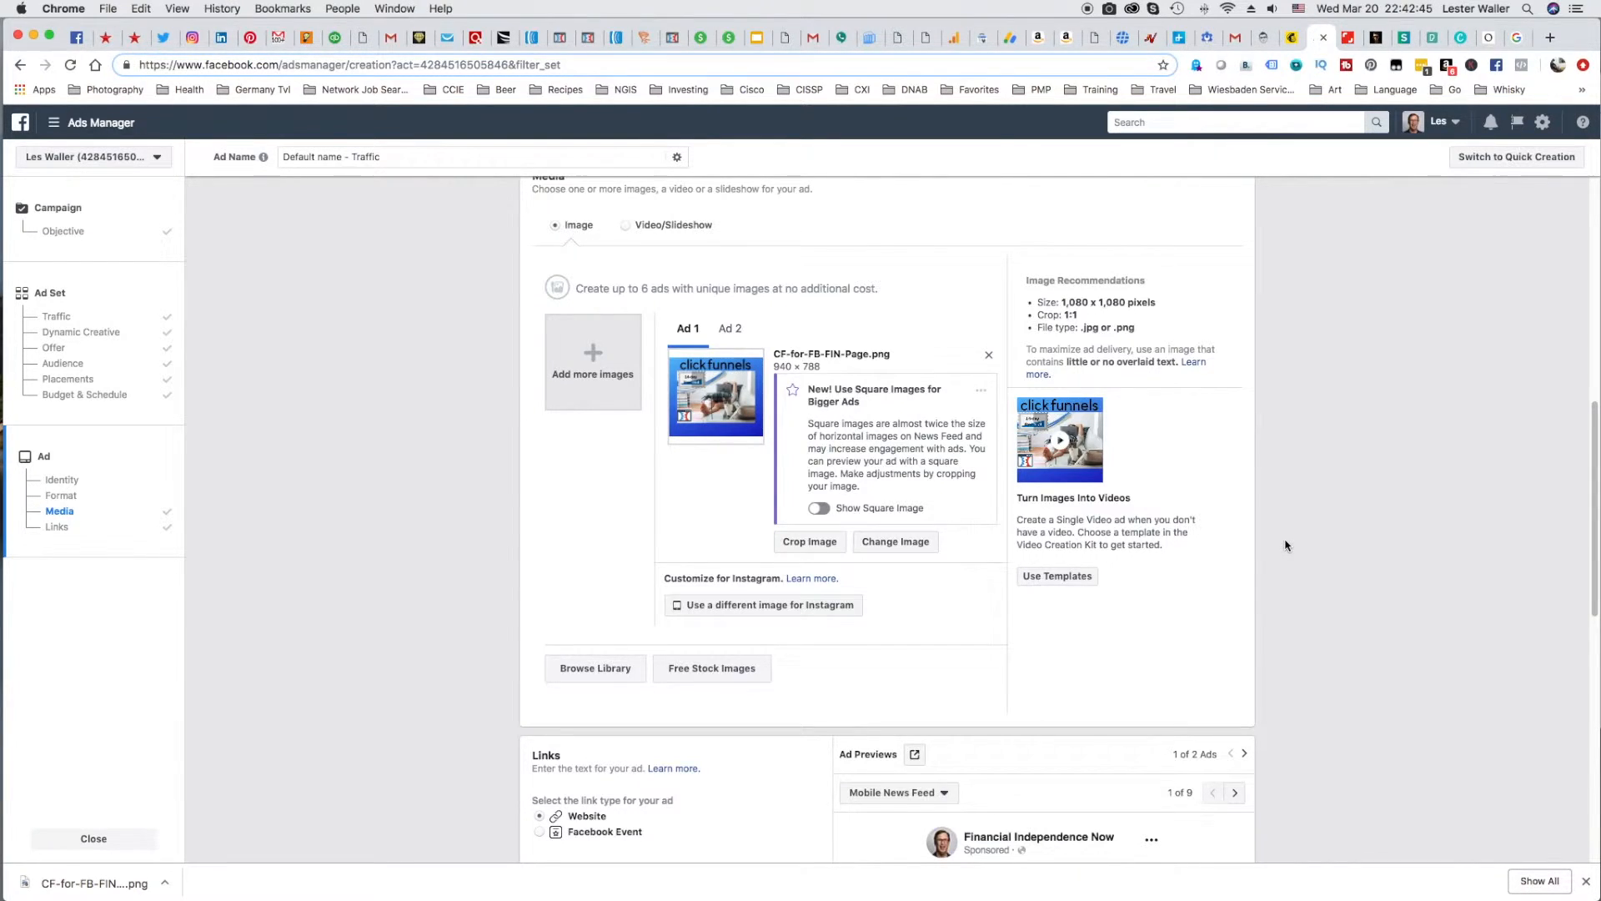
scroll(1285, 545, "down", 10)
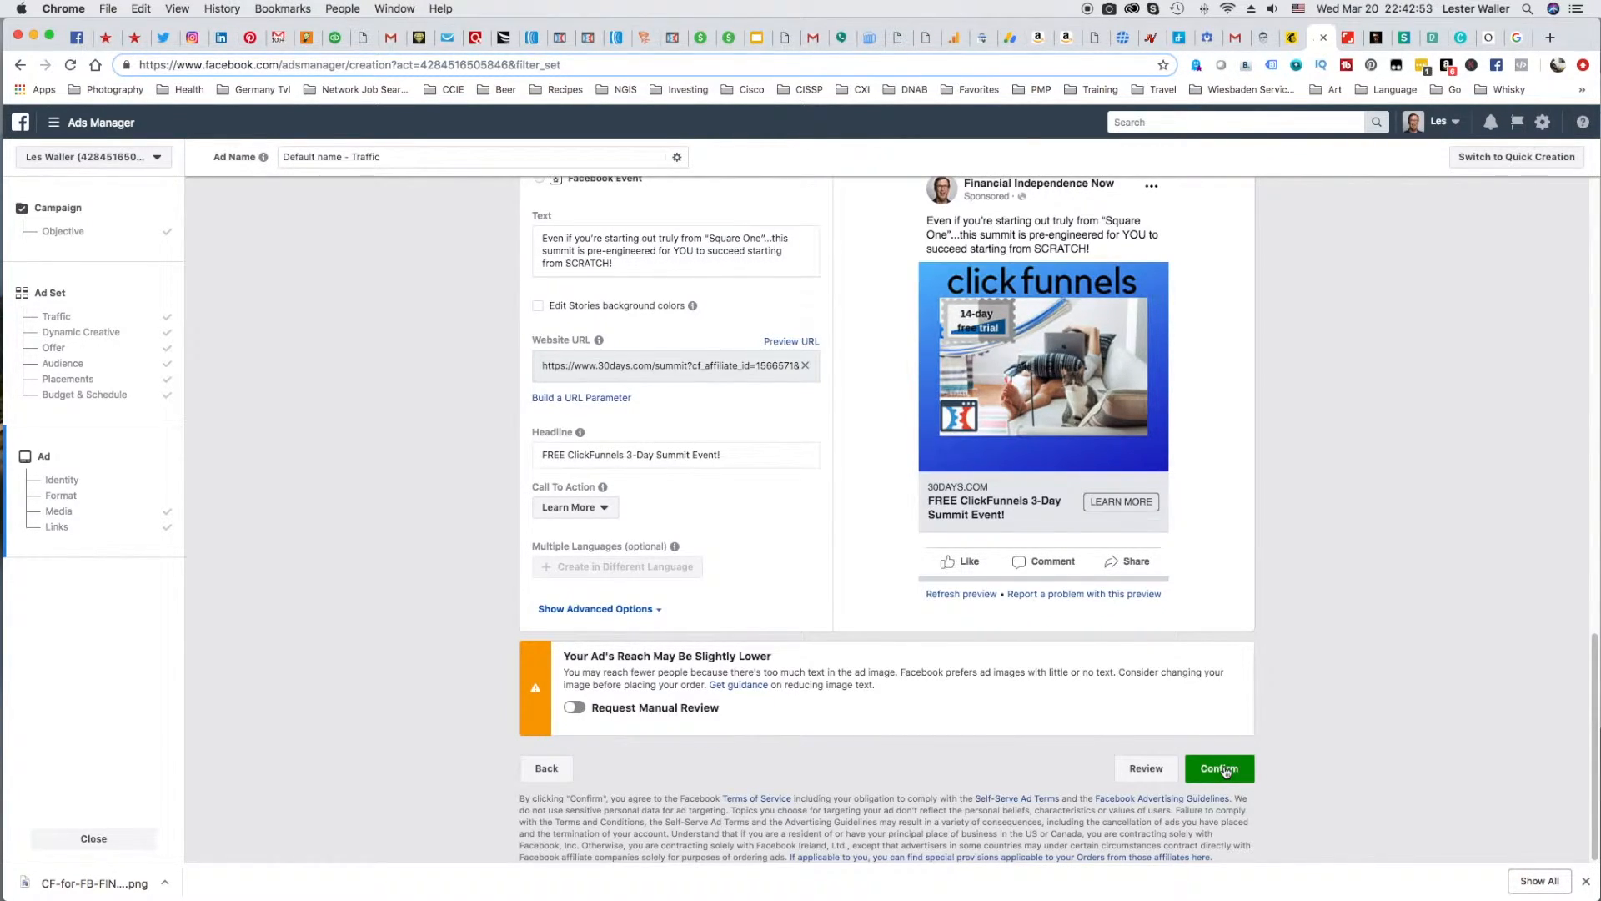
left_click(1222, 769)
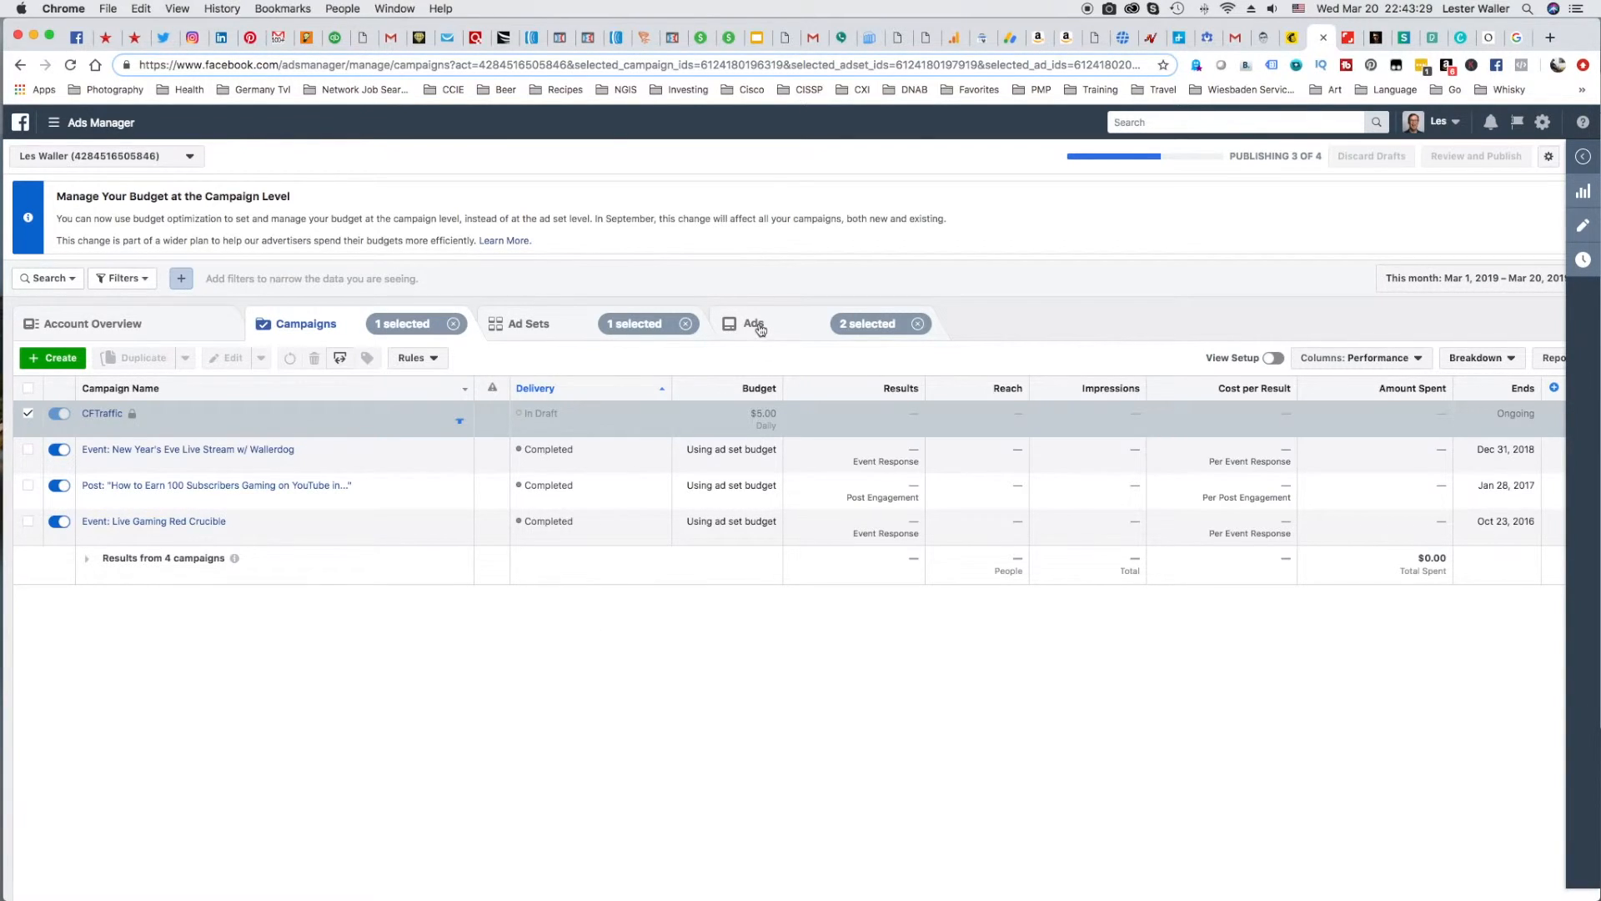
Delete the ad "Default name - Traffic - Image 1" from the new campaign's ads and confirm the deletion.
left_click(805, 322)
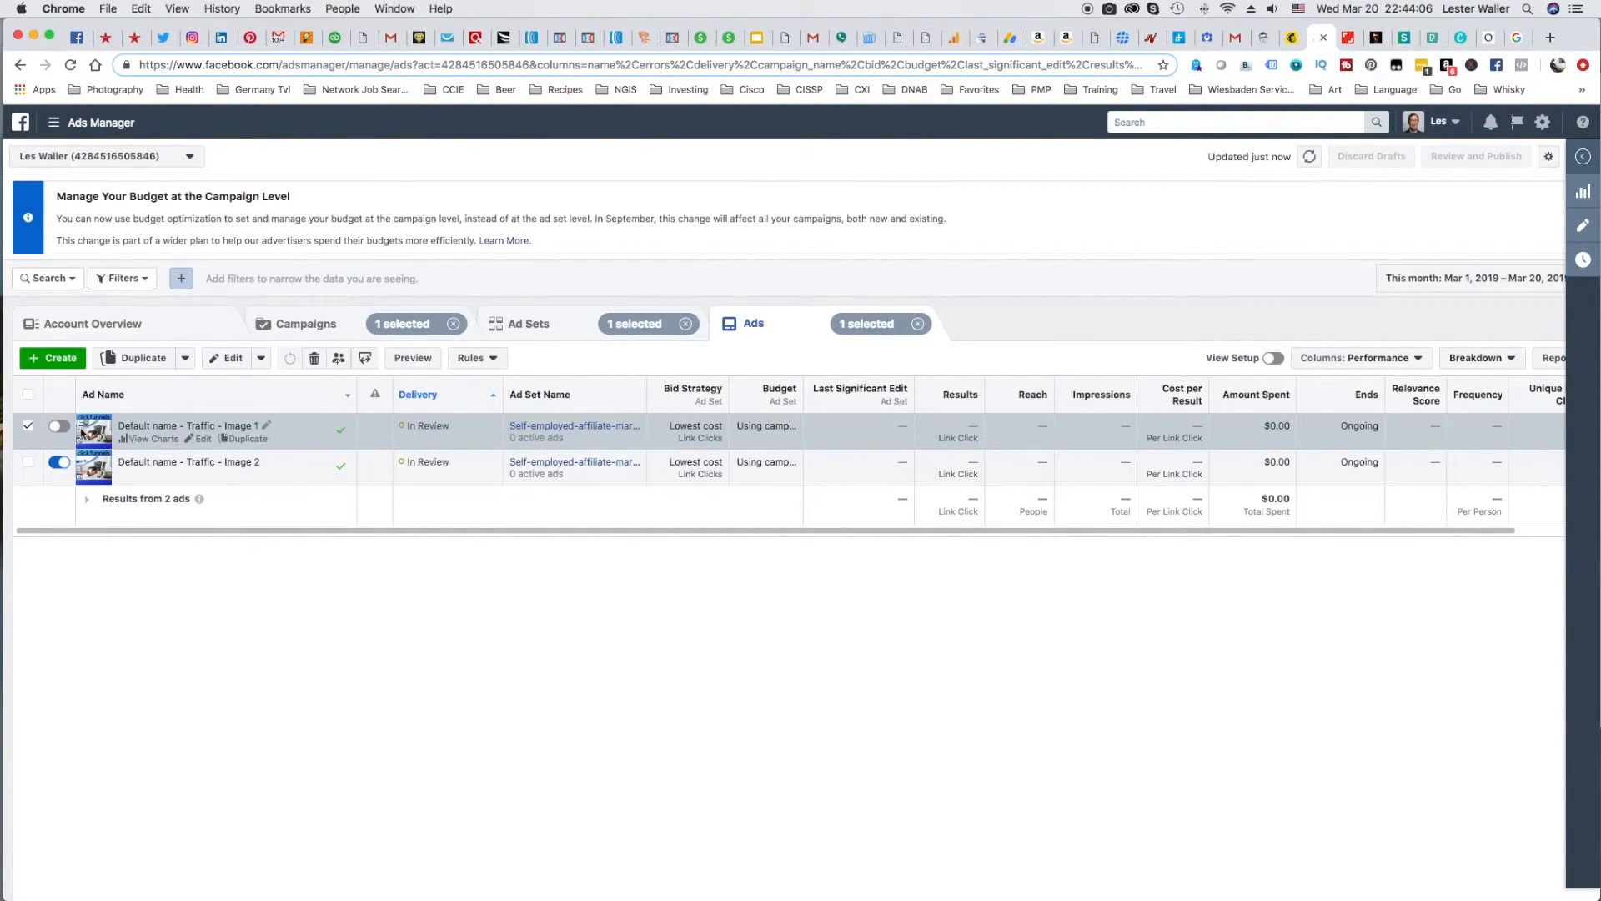
left_click(315, 360)
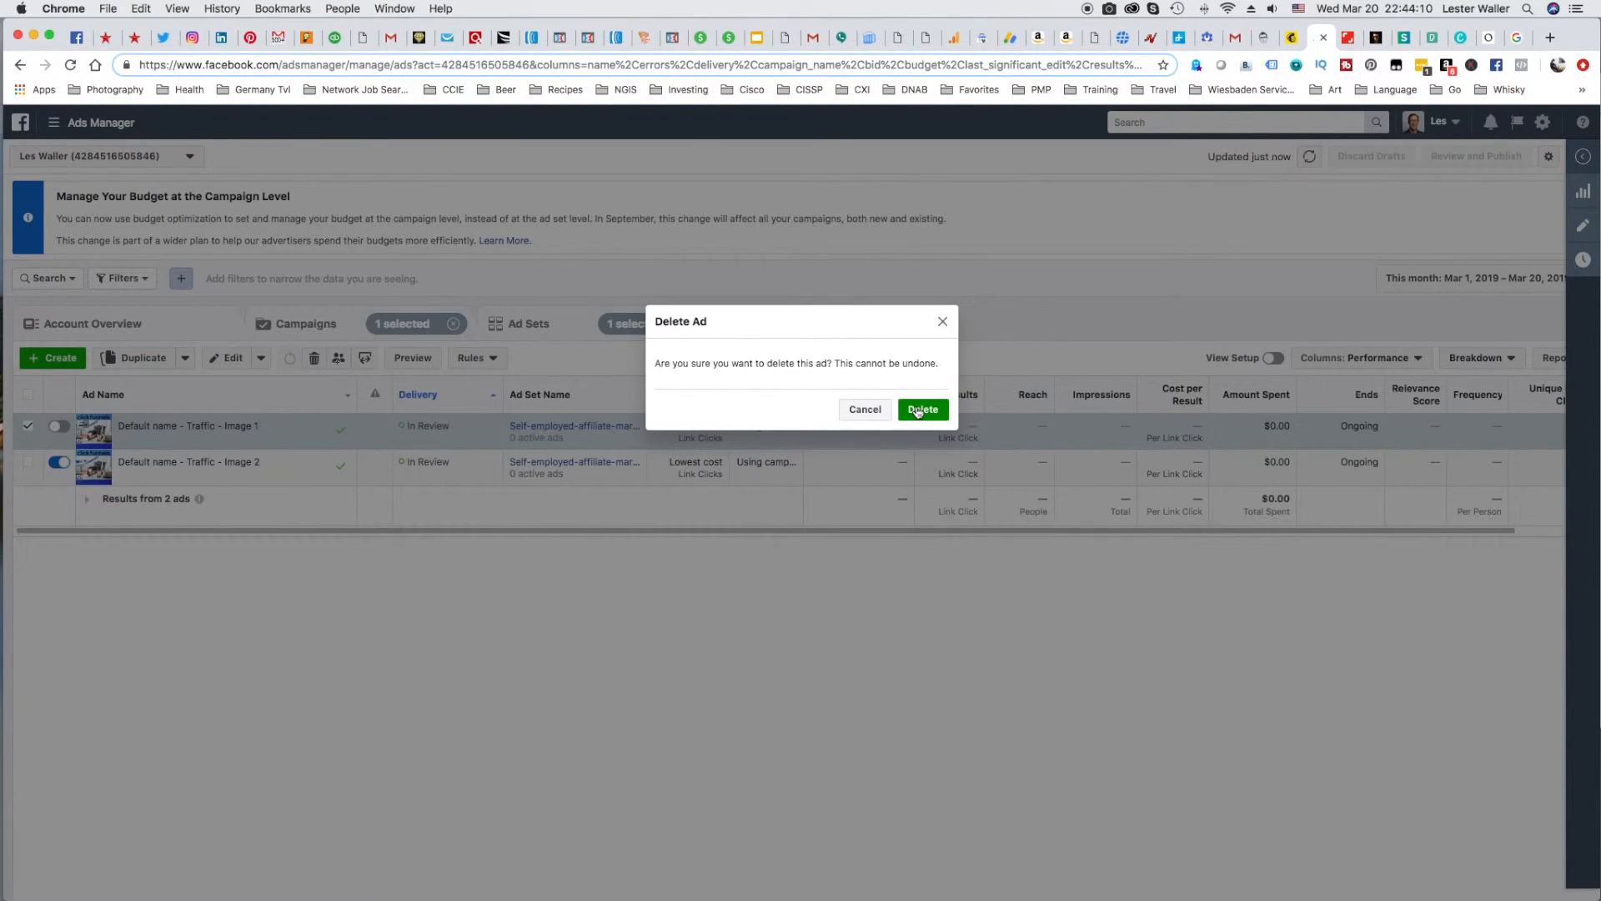
left_click(918, 409)
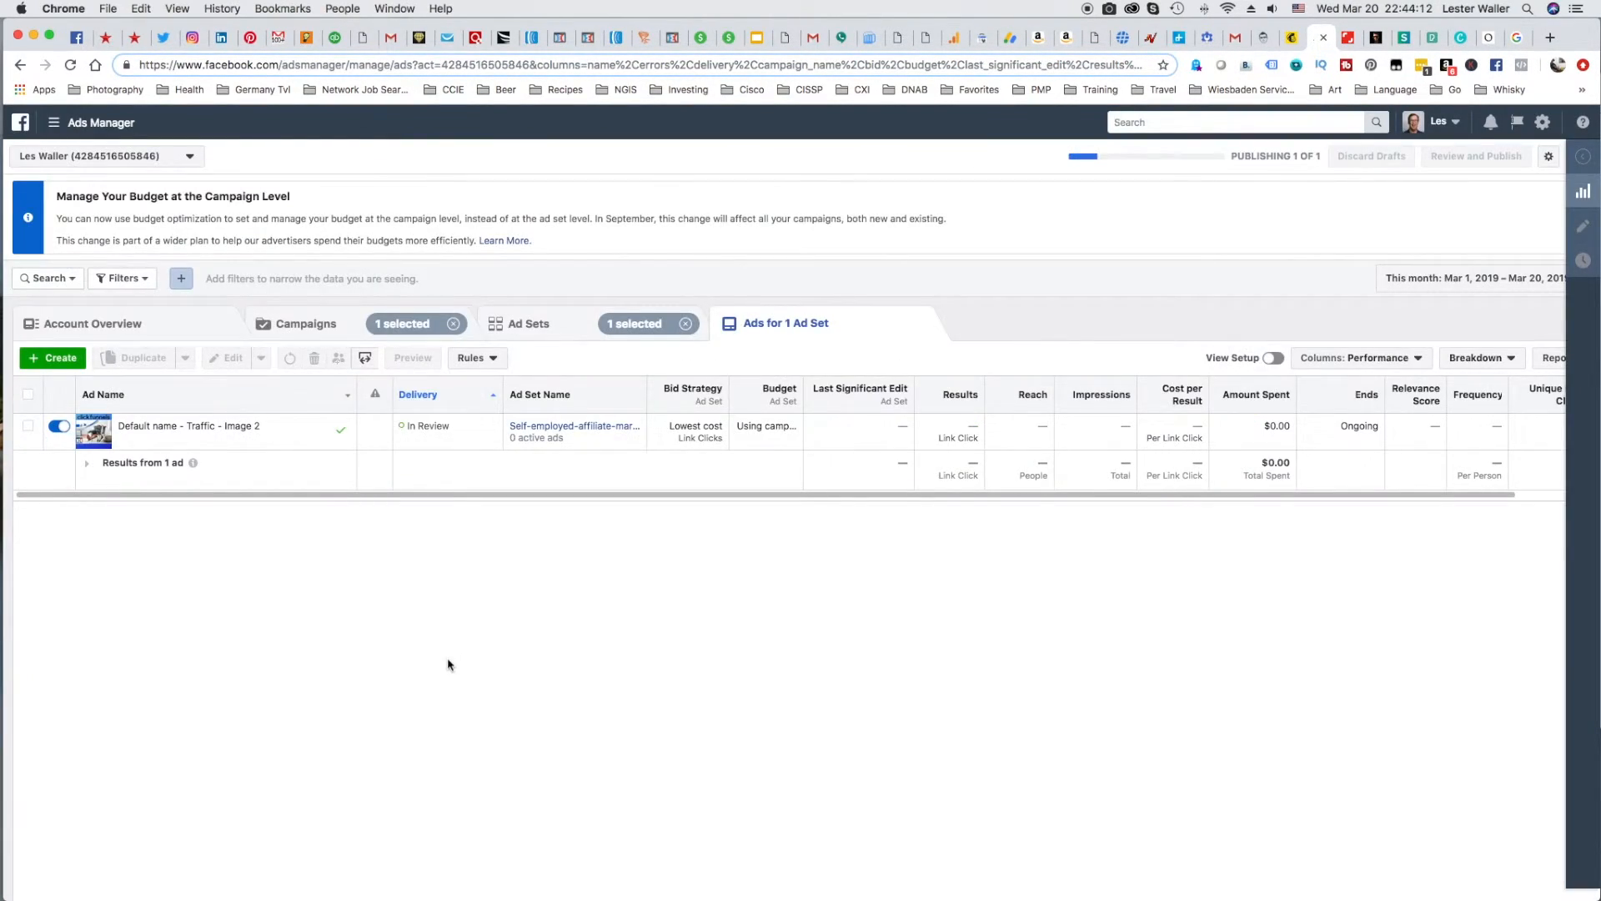